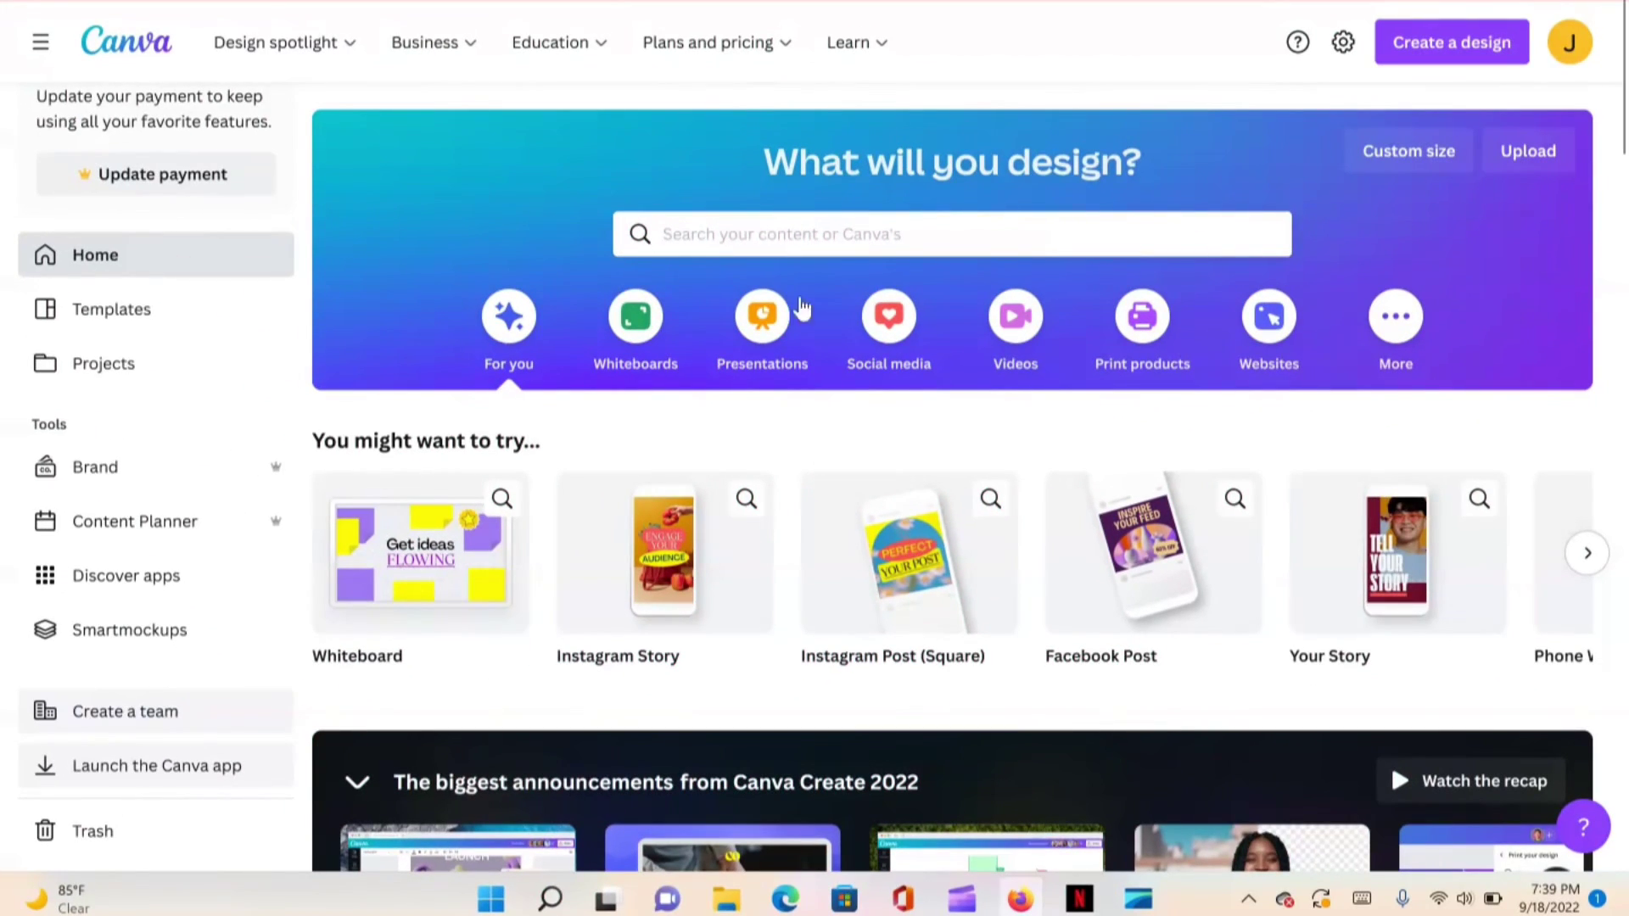
Create a blank Instagram Post (Square) design from the suggested design types on the home page
{"action": "mouse_move", "coordinate": [1496, 610]}
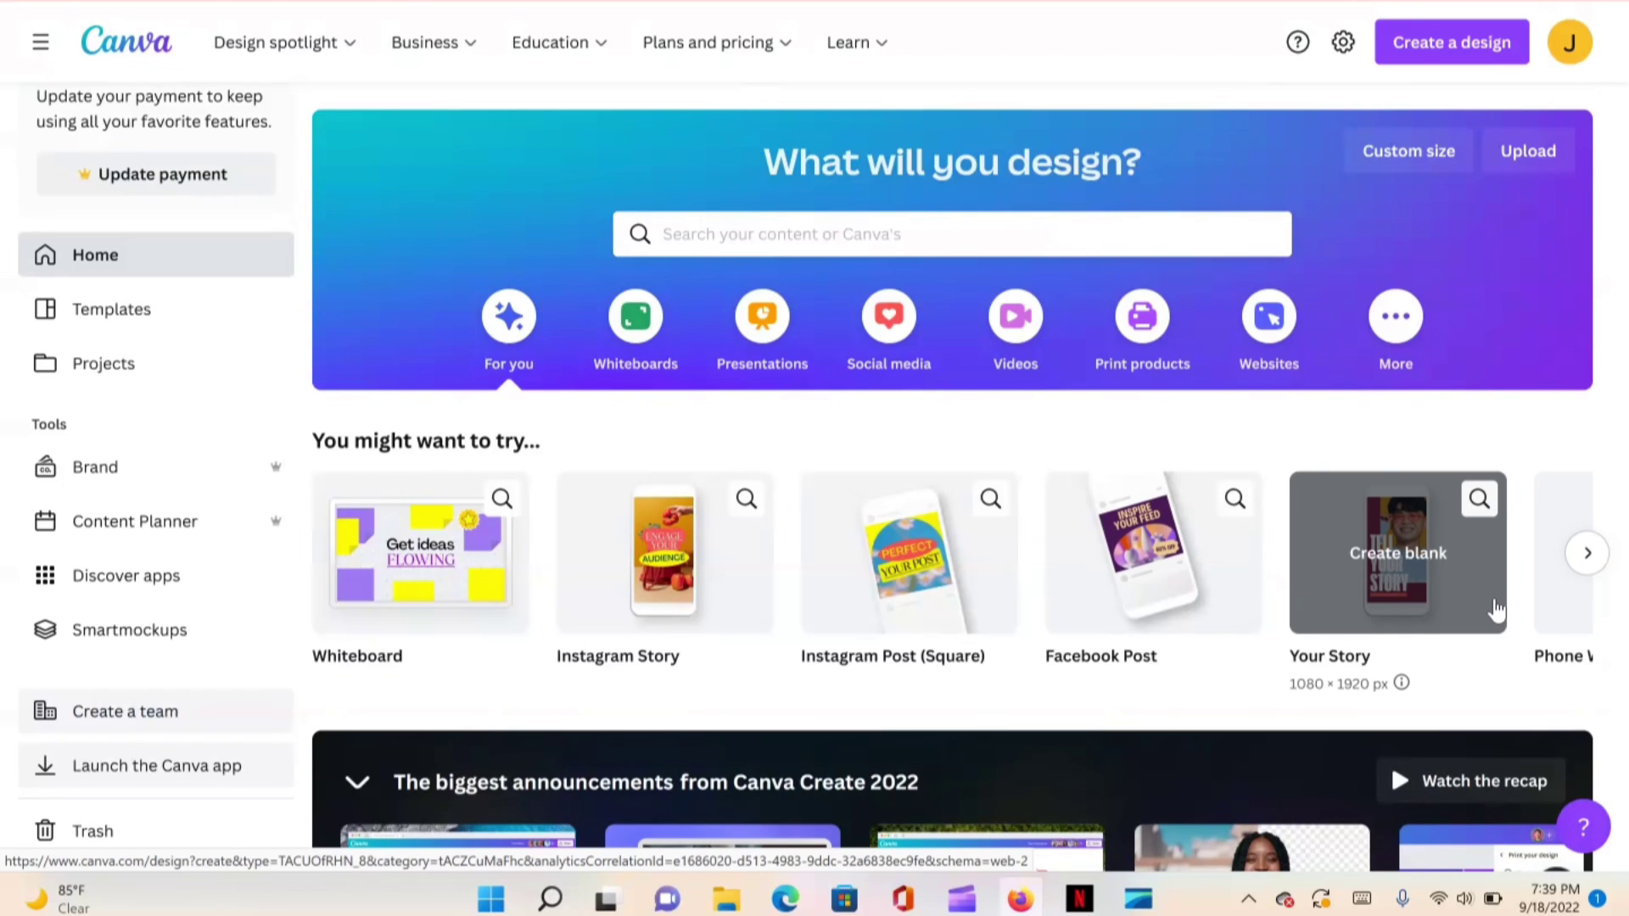
{"action": "scroll", "coordinate": [1232, 764], "scroll_direction": "down", "scroll_amount": 3}
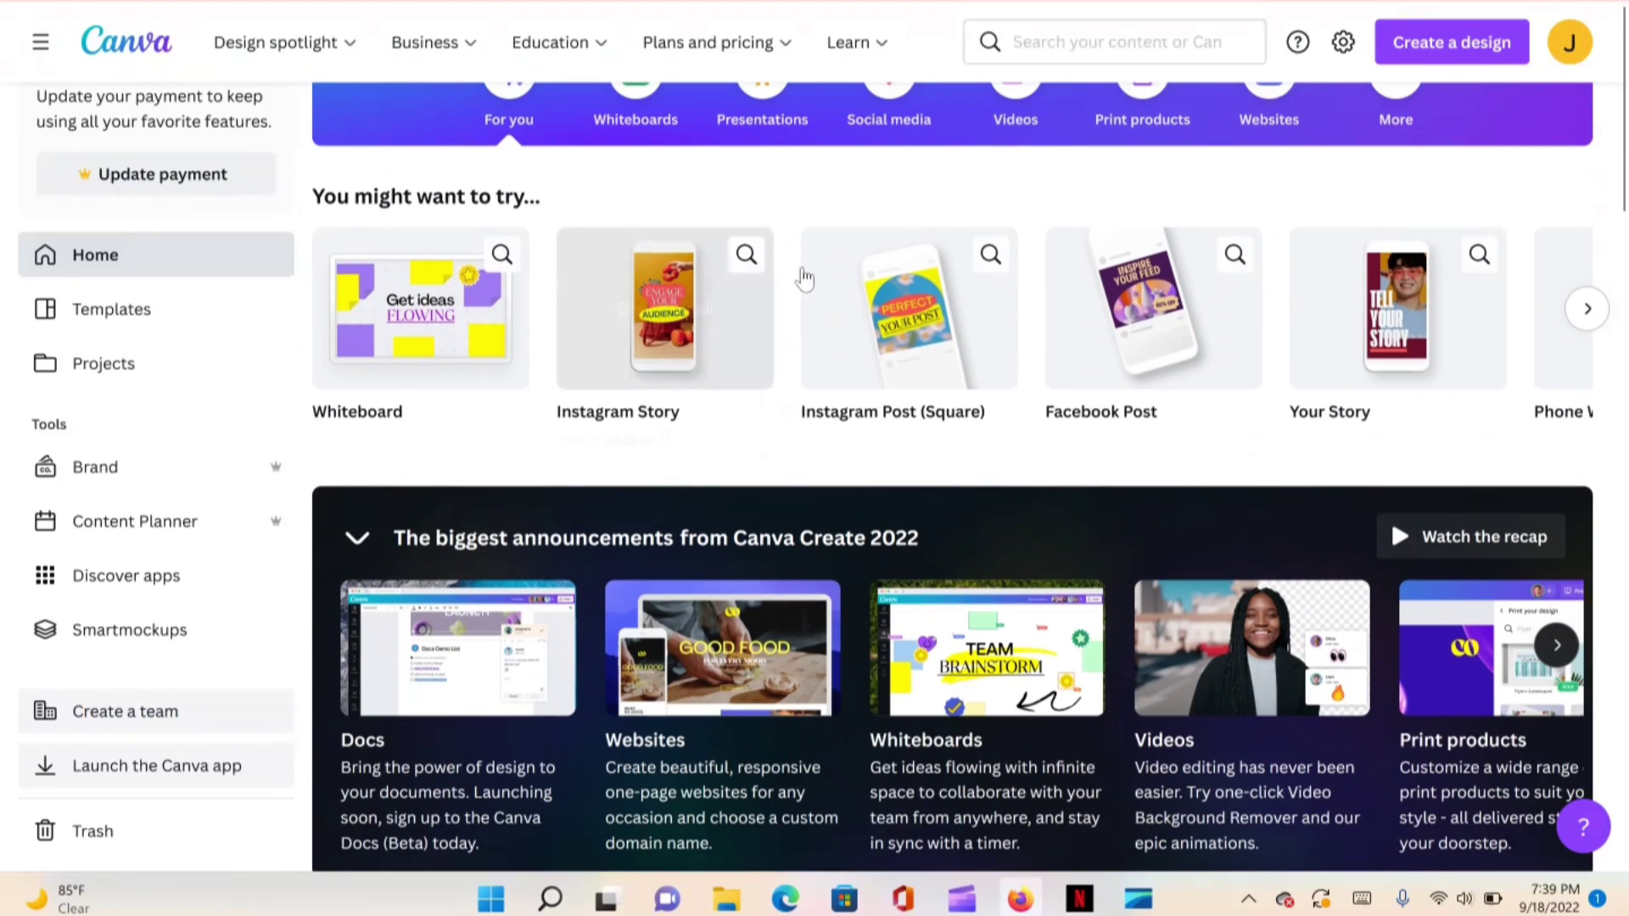
{"action": "left_click", "coordinate": [874, 329]}
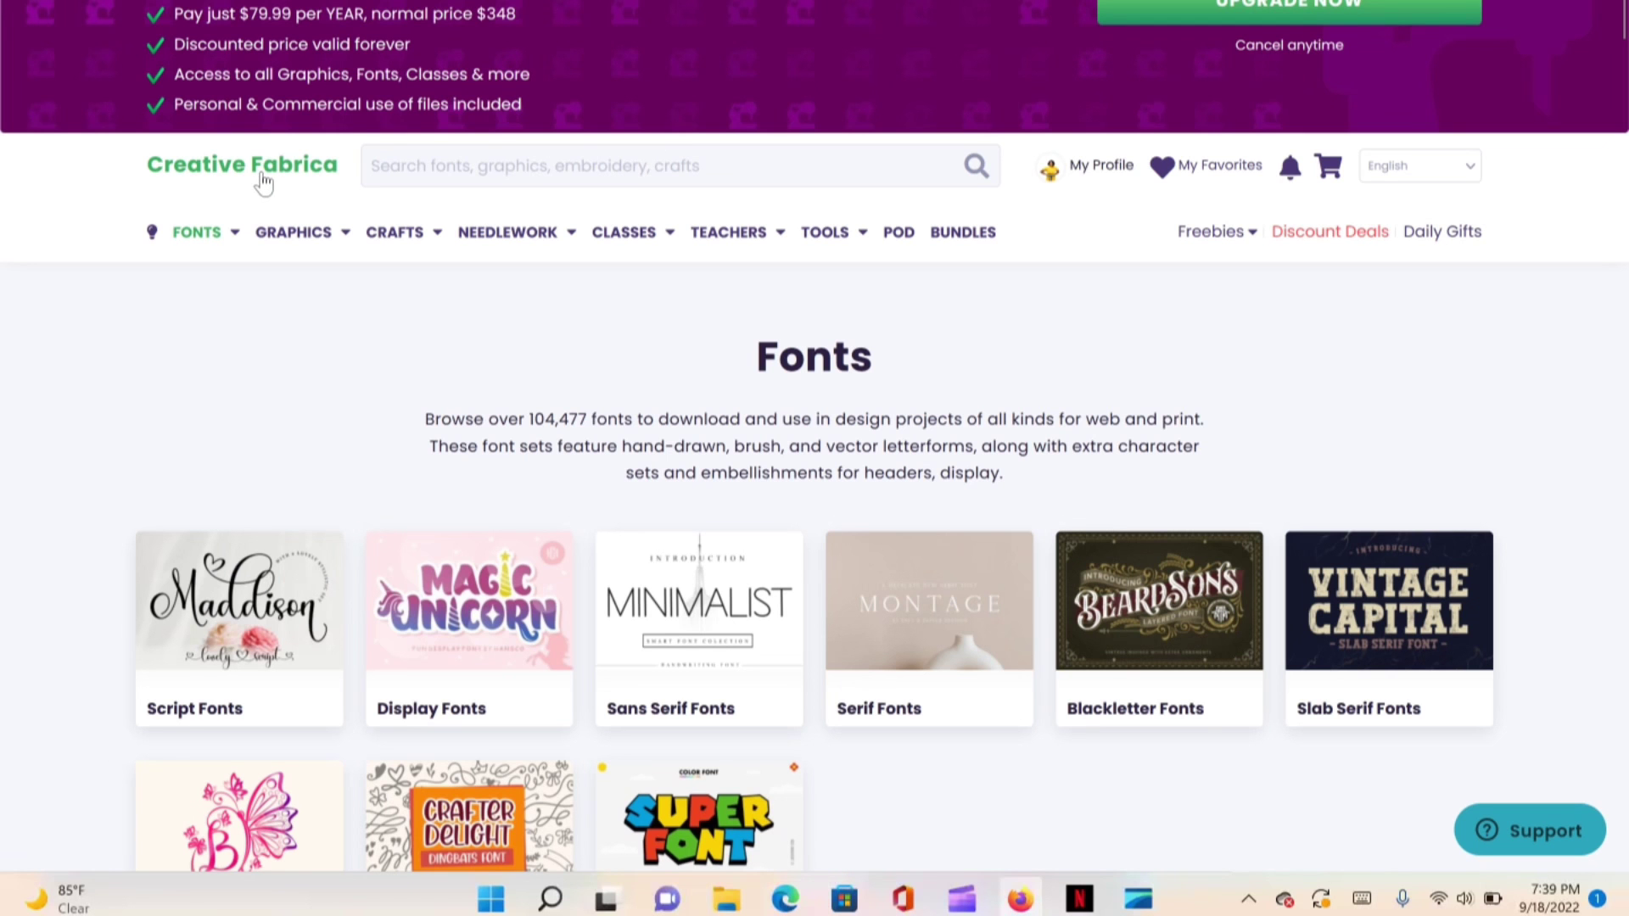
Switch to Creative Fabrica's Fonts page and look through the font categories and this week's popular fonts
{"action": "scroll", "coordinate": [319, 200], "scroll_direction": "down", "scroll_amount": 4}
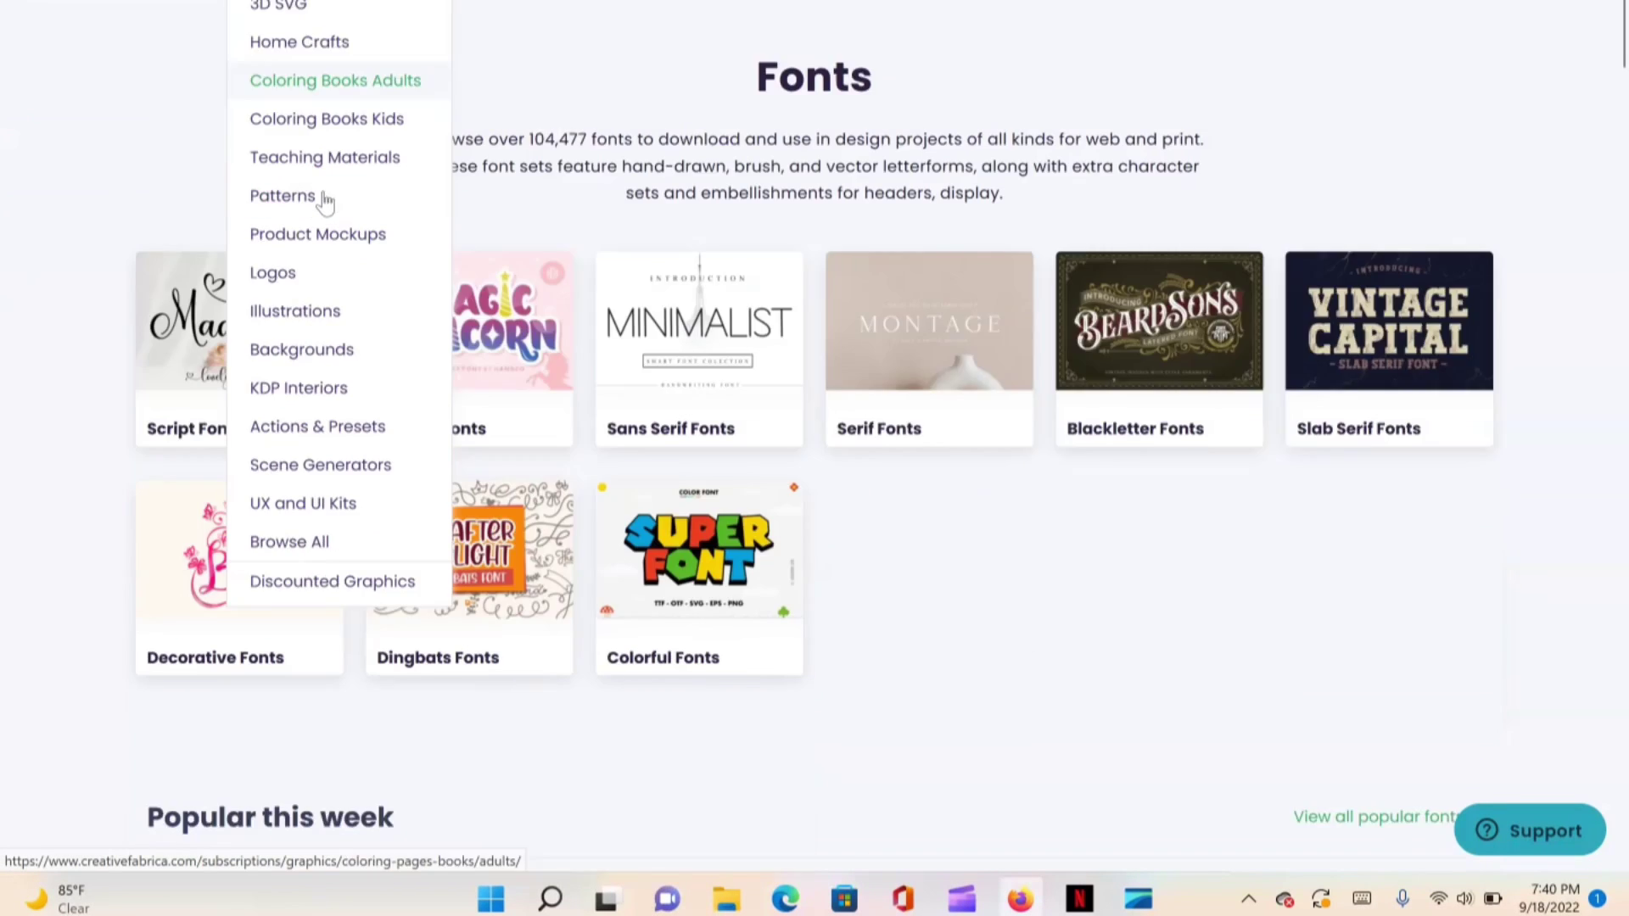
{"action": "scroll", "coordinate": [291, 189], "scroll_direction": "up", "scroll_amount": 4}
{"action": "mouse_move", "coordinate": [196, 229]}
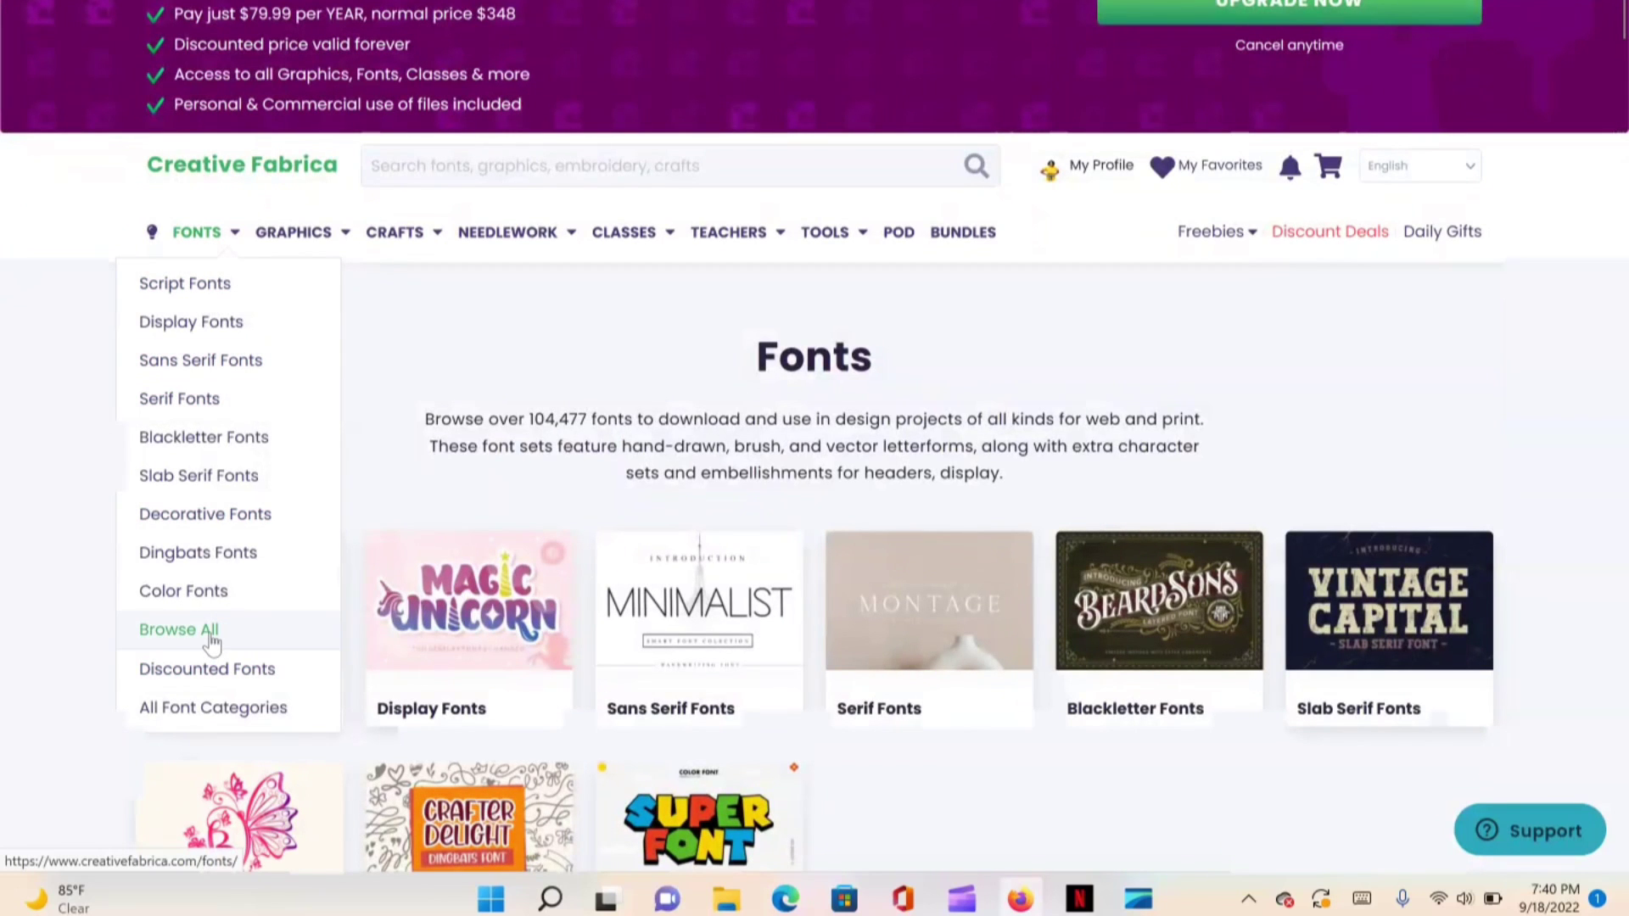
{"action": "scroll", "coordinate": [289, 439], "scroll_direction": "down", "scroll_amount": 3}
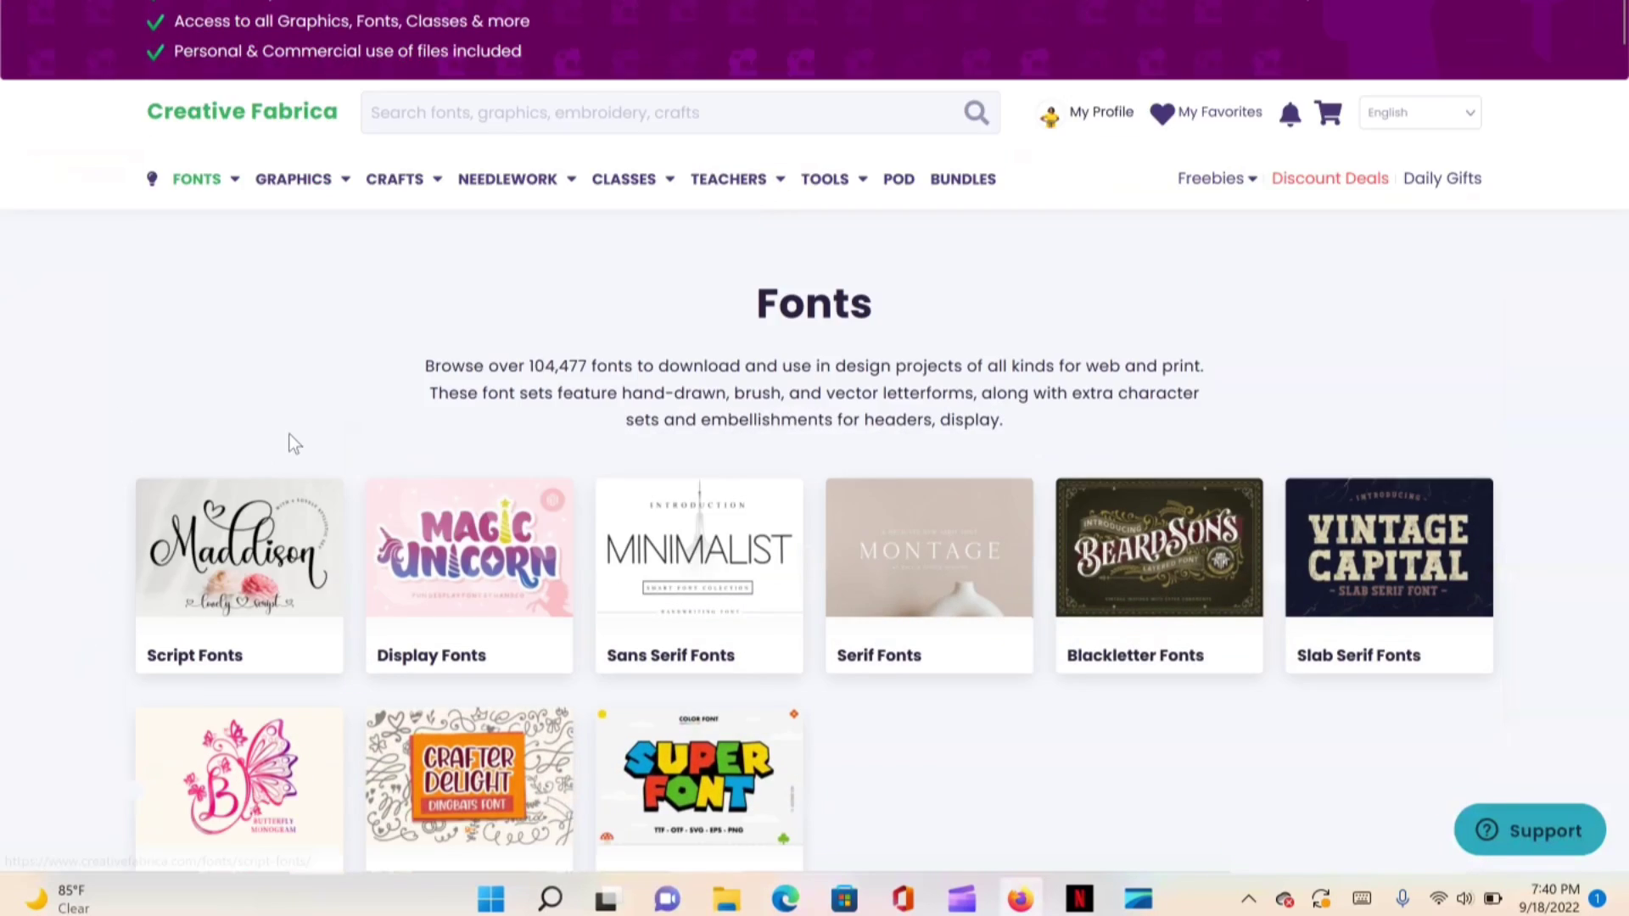
{"action": "scroll", "coordinate": [418, 369], "scroll_direction": "down", "scroll_amount": 9}
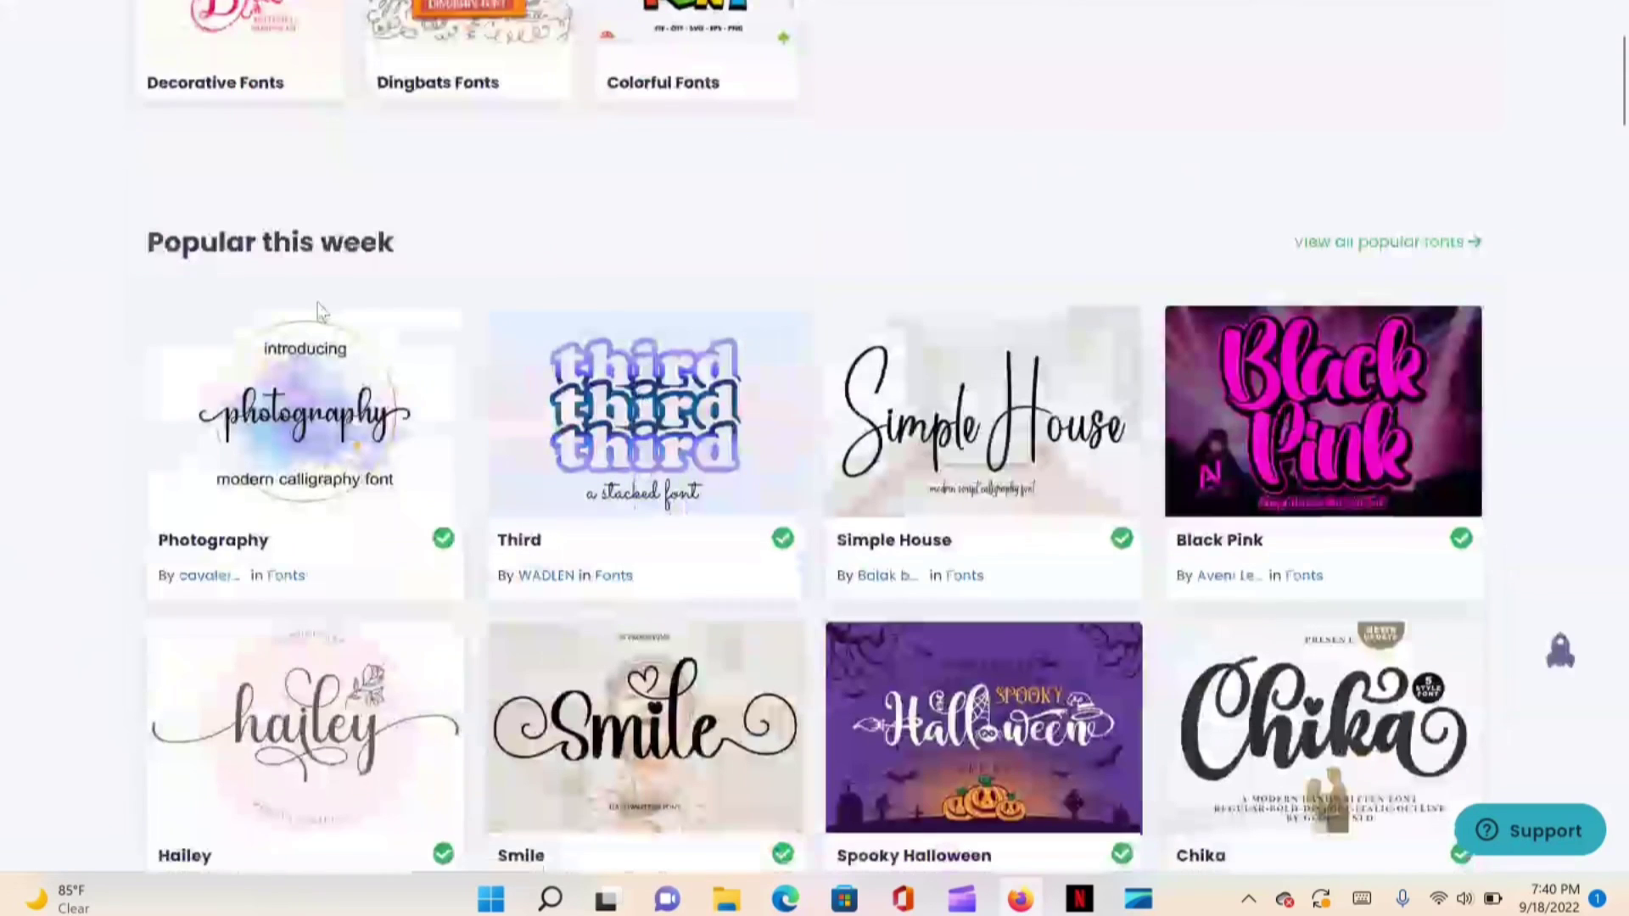
{"action": "scroll", "coordinate": [363, 316], "scroll_direction": "down", "scroll_amount": 2}
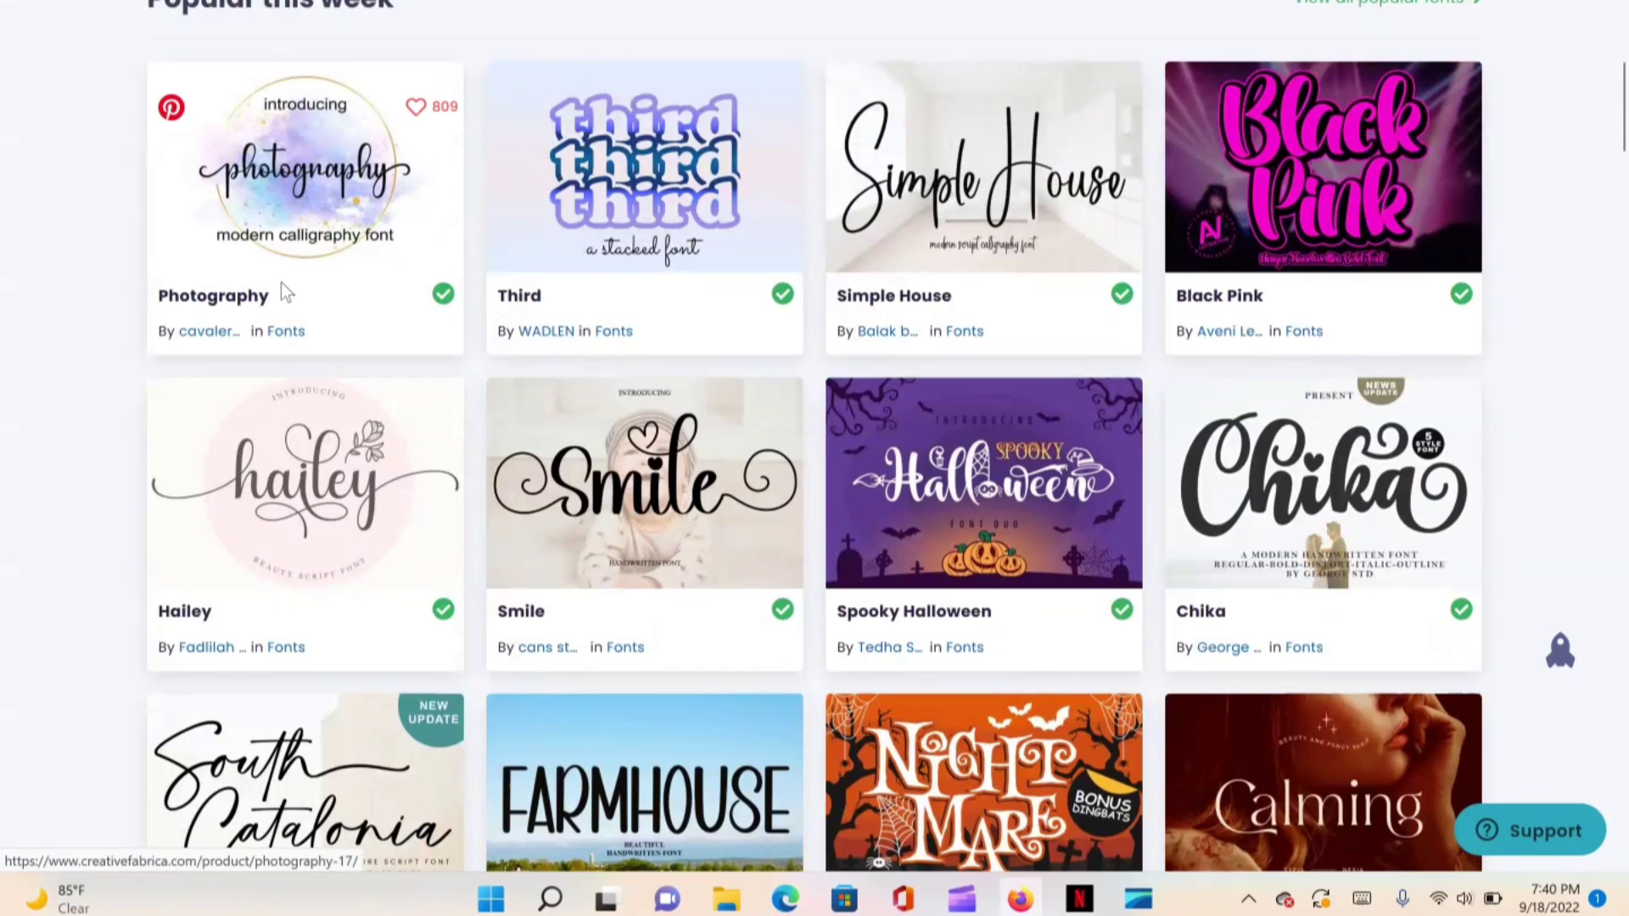
{"action": "scroll", "coordinate": [293, 286], "scroll_direction": "down", "scroll_amount": 2}
{"action": "scroll", "coordinate": [369, 303], "scroll_direction": "down", "scroll_amount": 1}
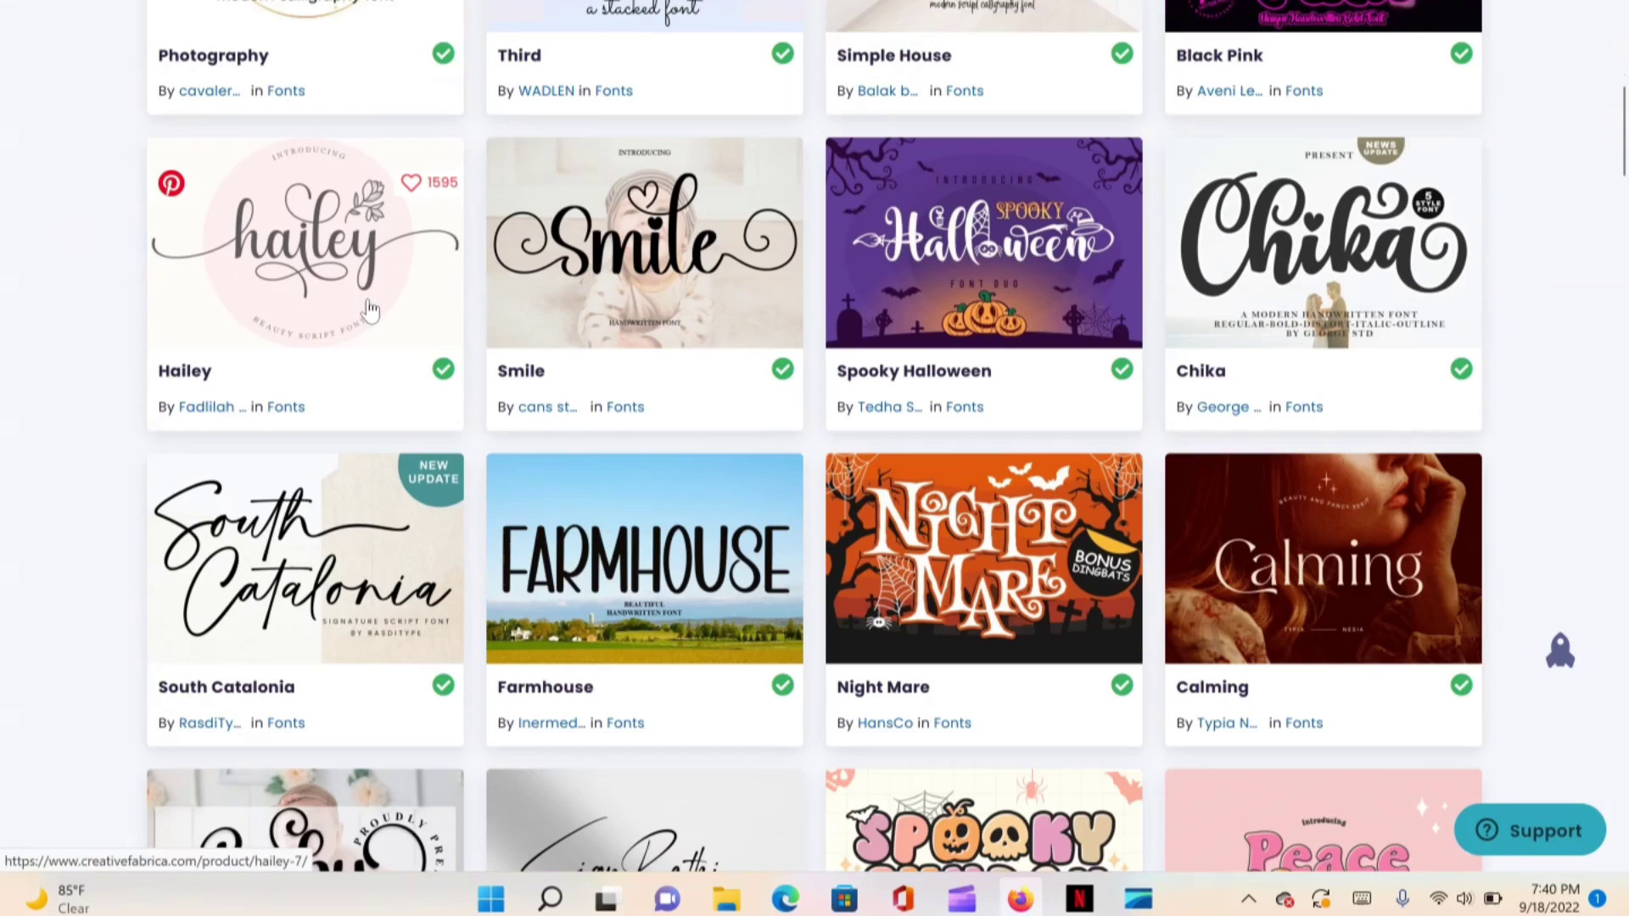
{"action": "scroll", "coordinate": [368, 309], "scroll_direction": "down", "scroll_amount": 2}
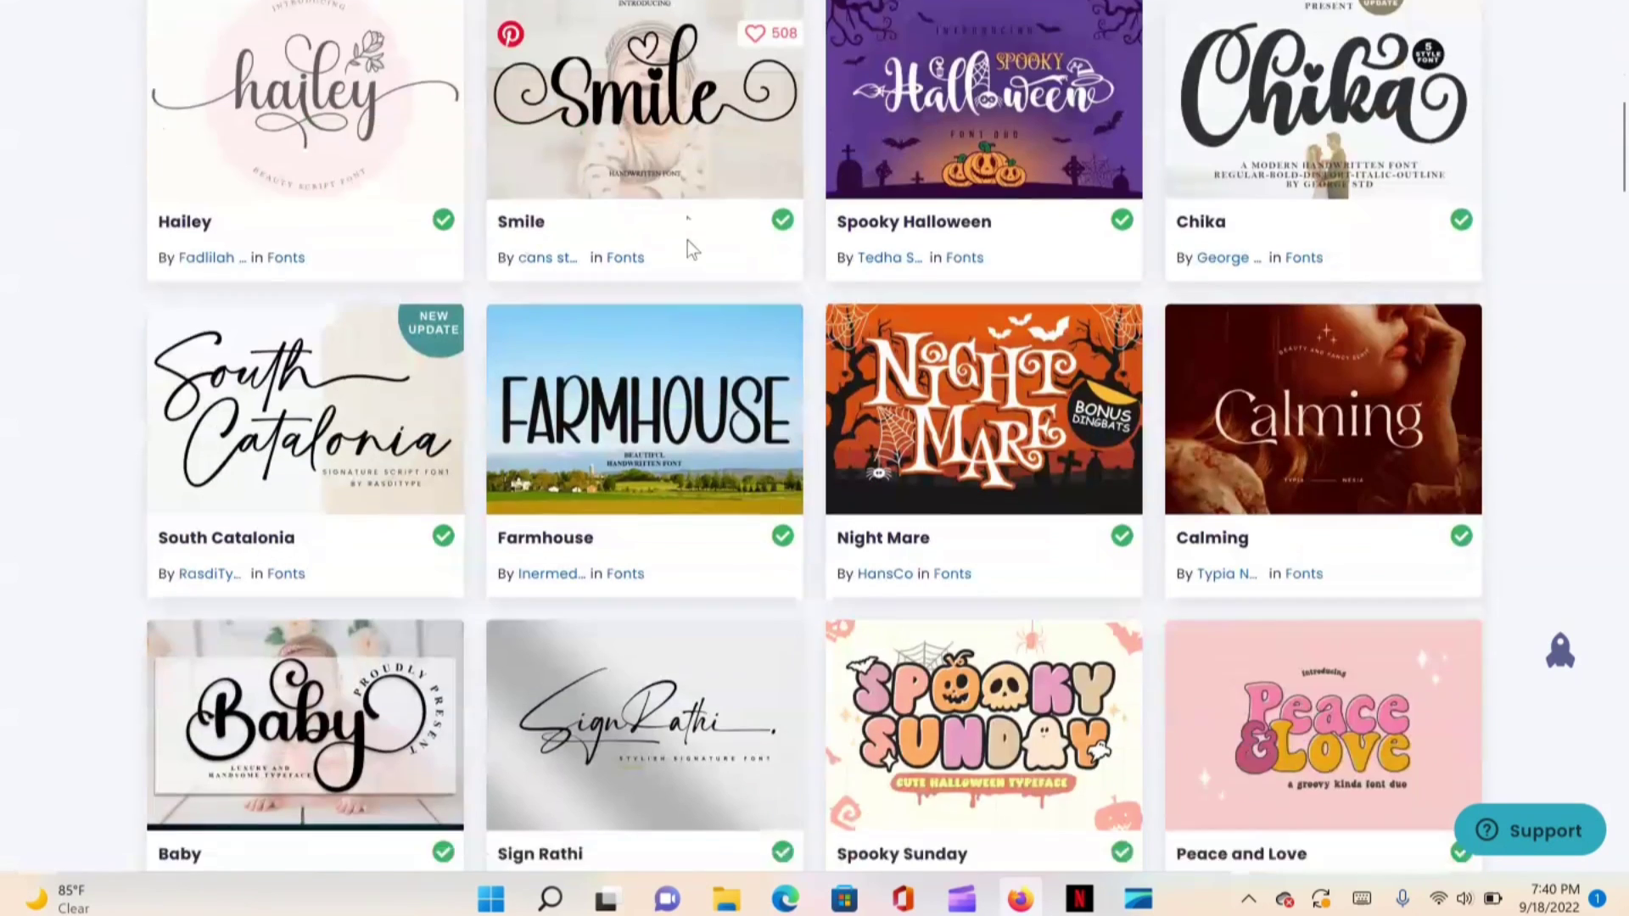
{"action": "scroll", "coordinate": [658, 320], "scroll_direction": "down", "scroll_amount": 3}
{"action": "scroll", "coordinate": [647, 330], "scroll_direction": "down", "scroll_amount": 2}
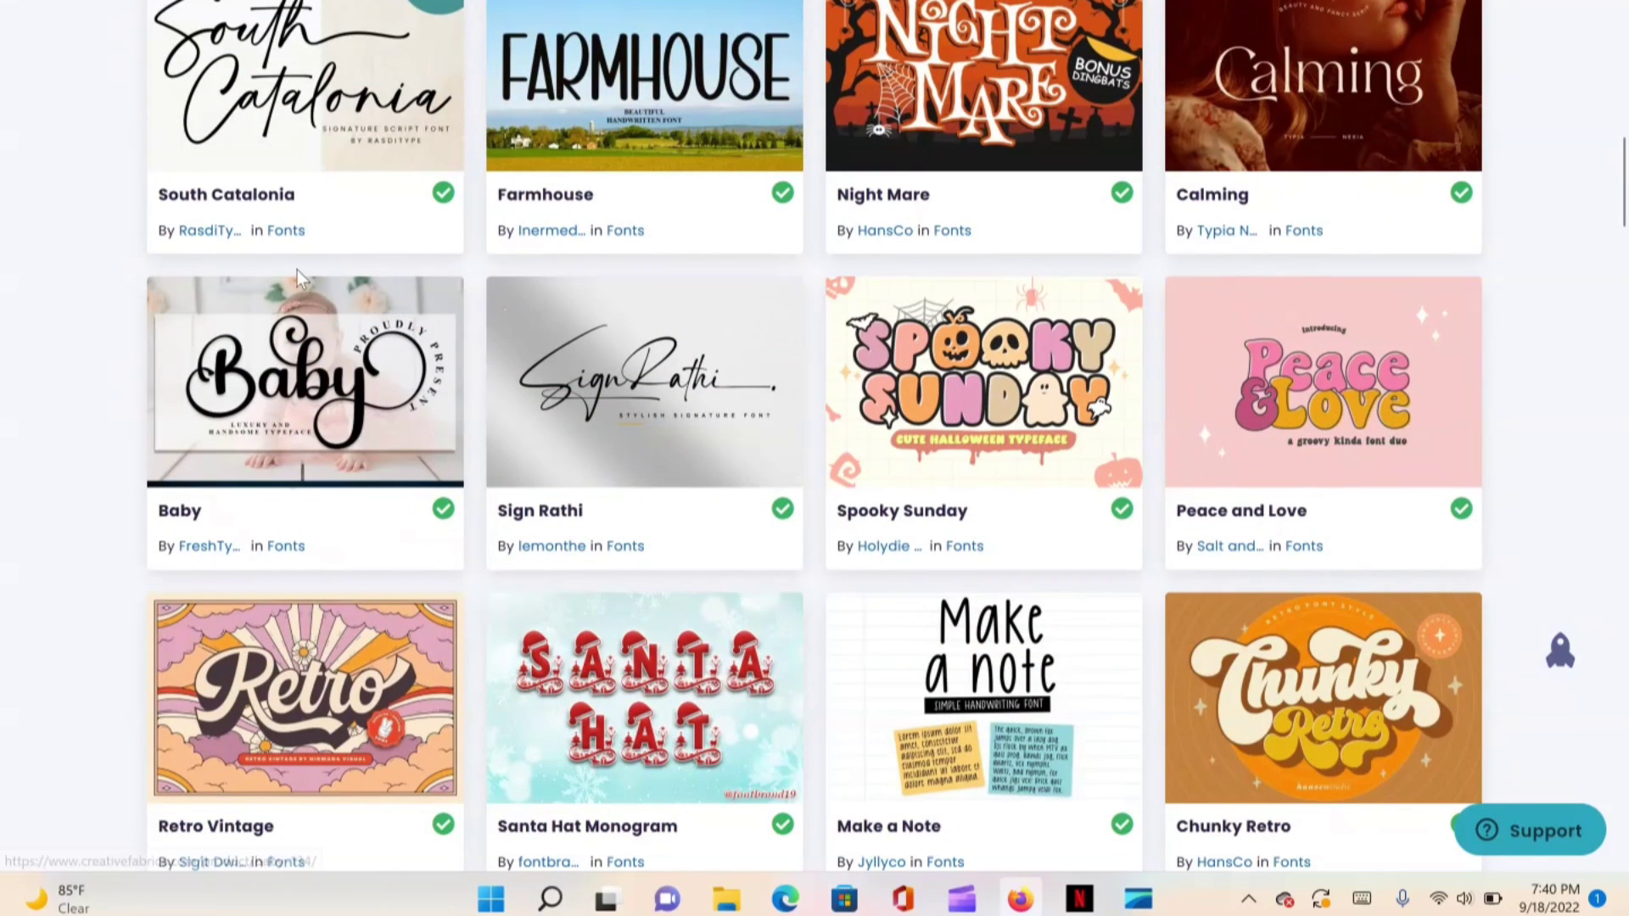
{"action": "scroll", "coordinate": [297, 270], "scroll_direction": "down", "scroll_amount": 3}
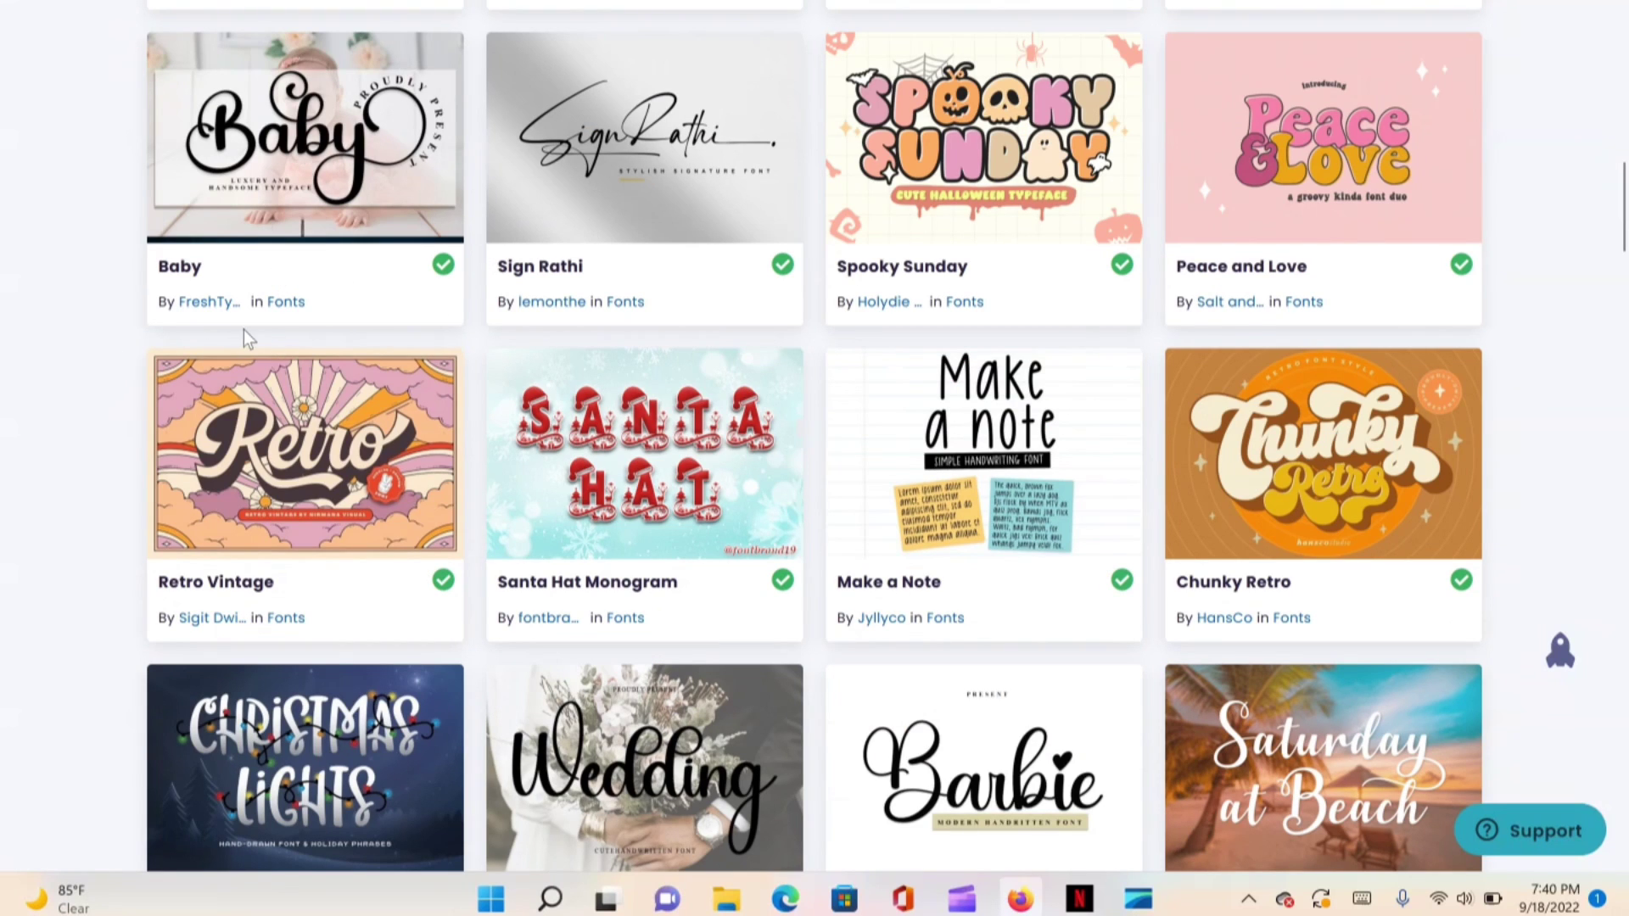
{"action": "scroll", "coordinate": [246, 340], "scroll_direction": "down", "scroll_amount": 3}
Review the popular fonts again from the start of the list down to the New releases section
{"action": "scroll", "coordinate": [237, 348], "scroll_direction": "up", "scroll_amount": 12}
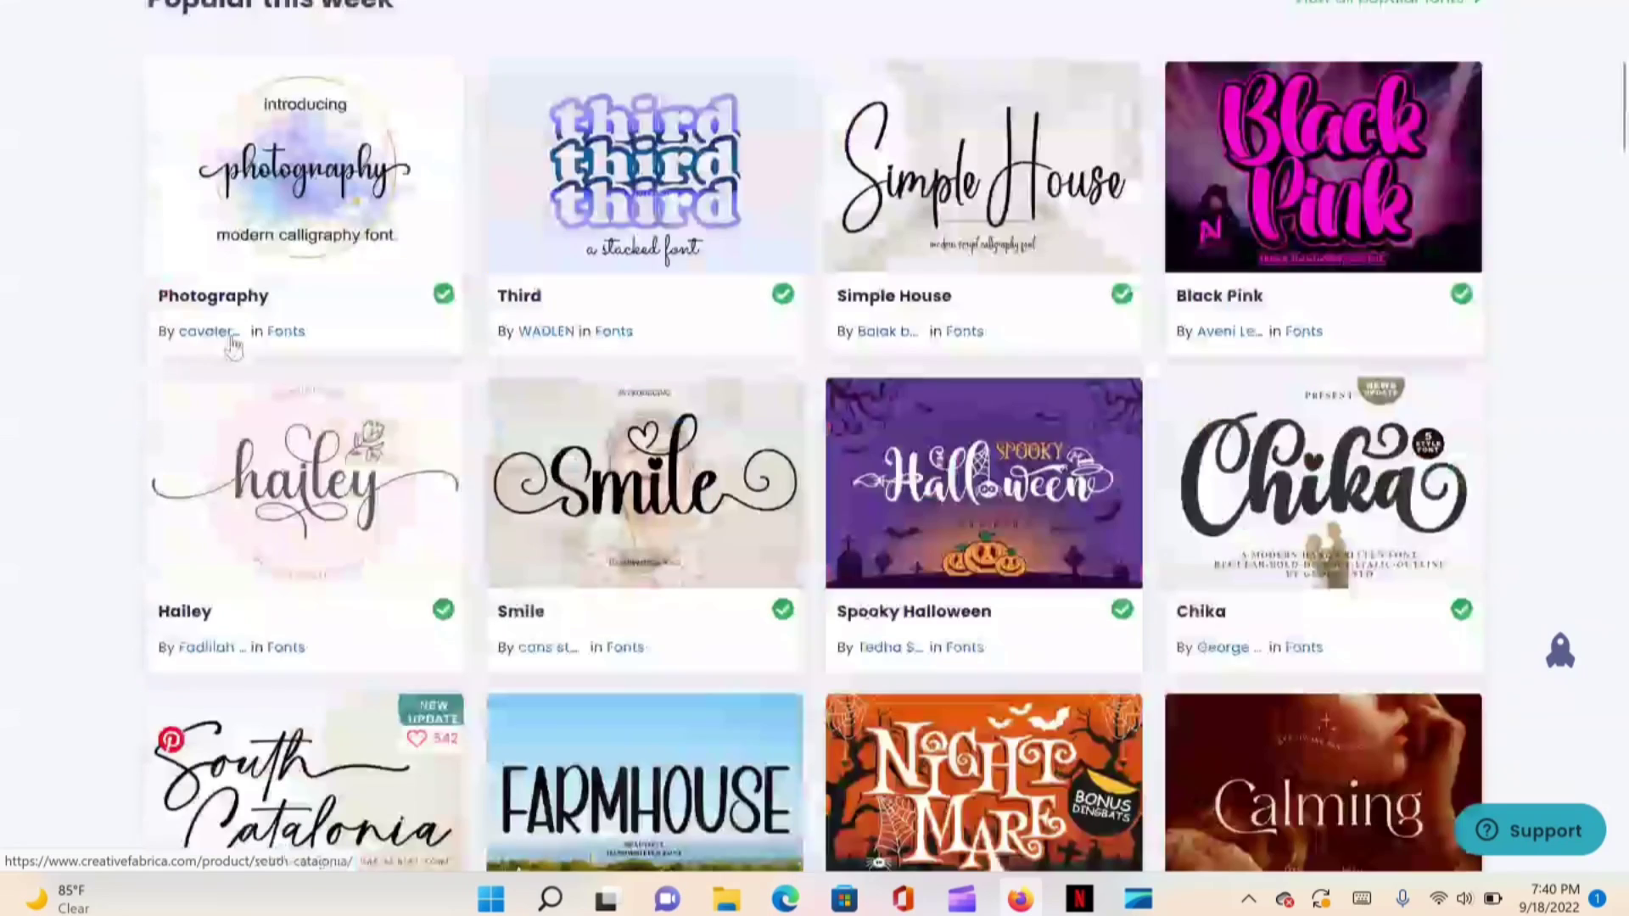
{"action": "scroll", "coordinate": [226, 331], "scroll_direction": "down", "scroll_amount": 2}
{"action": "scroll", "coordinate": [1520, 374], "scroll_direction": "down", "scroll_amount": 2}
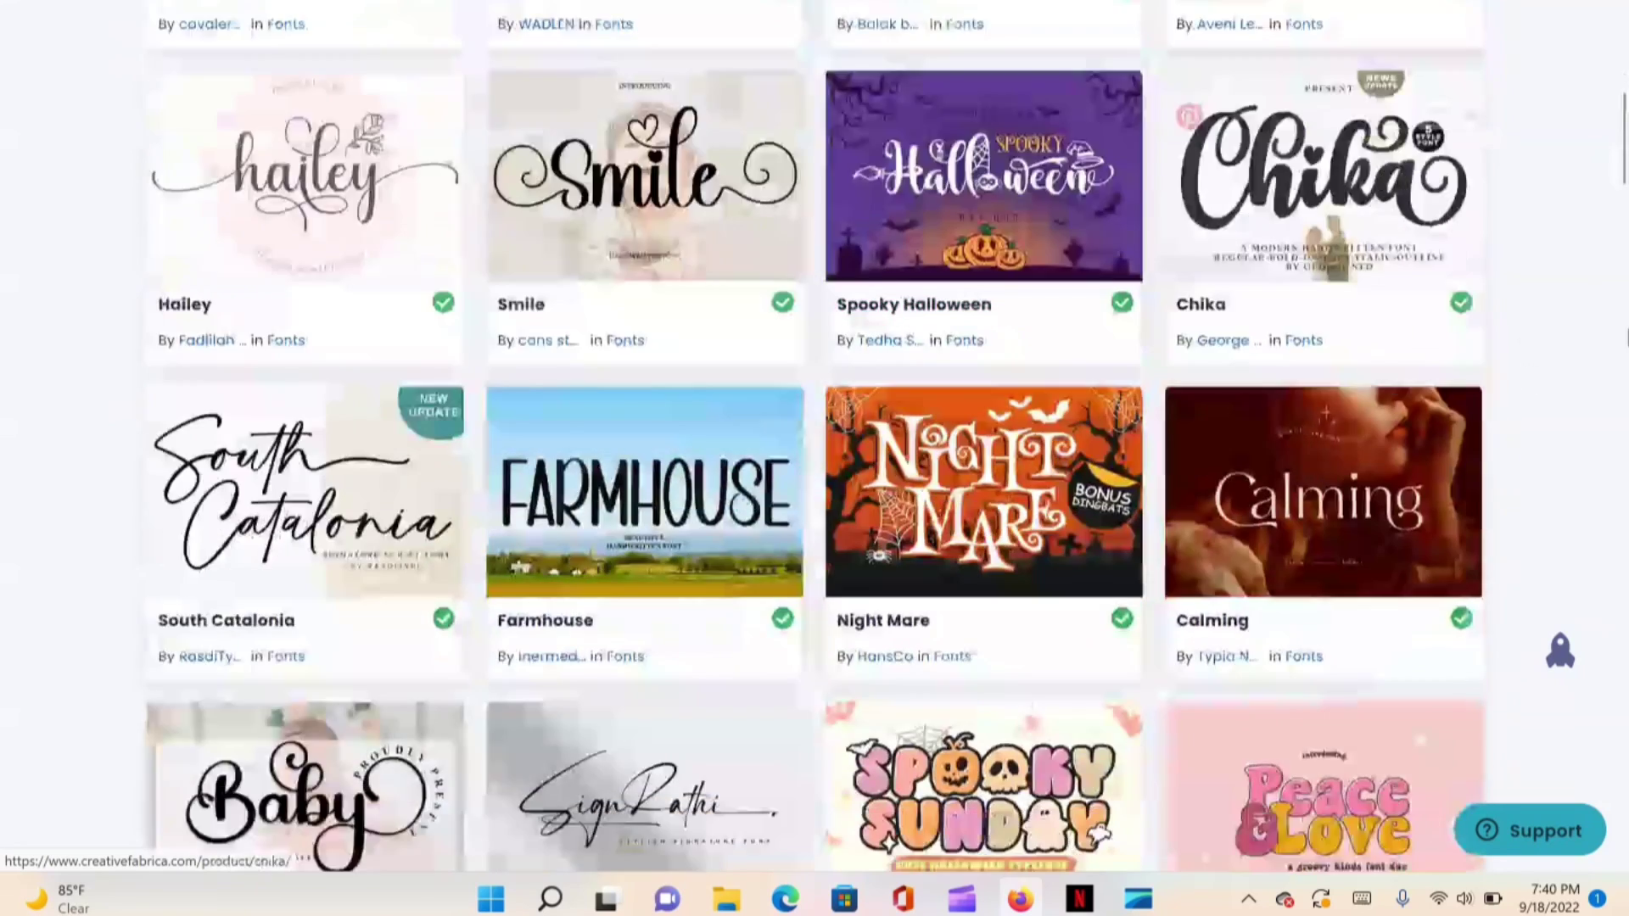
{"action": "scroll", "coordinate": [1349, 240], "scroll_direction": "down", "scroll_amount": 6}
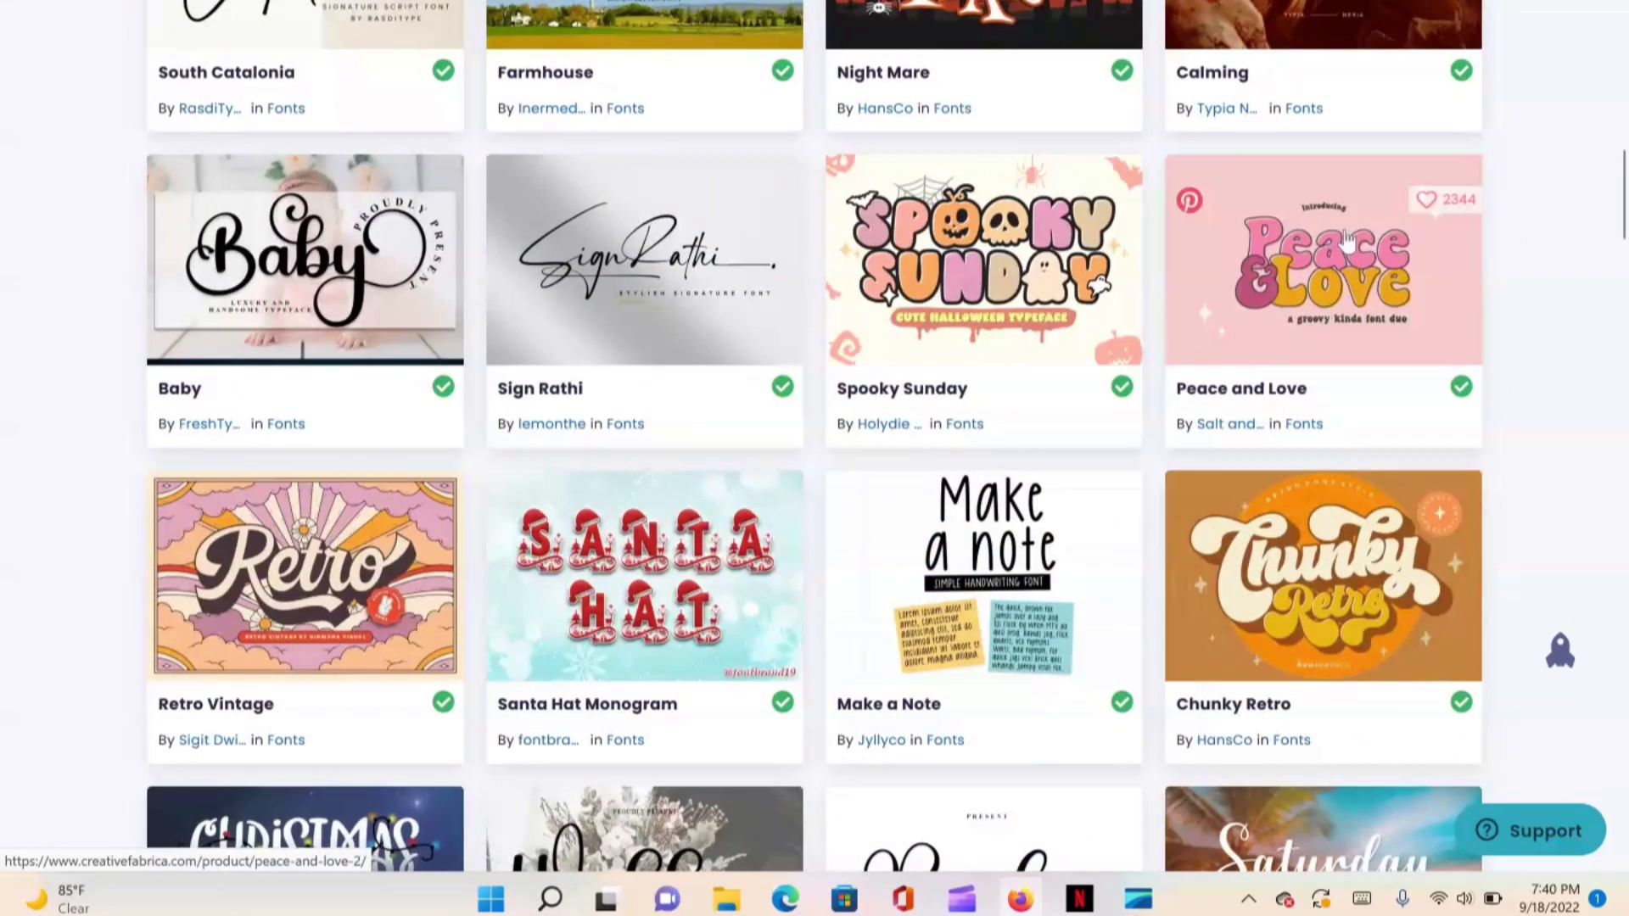
{"action": "scroll", "coordinate": [563, 509], "scroll_direction": "down", "scroll_amount": 3}
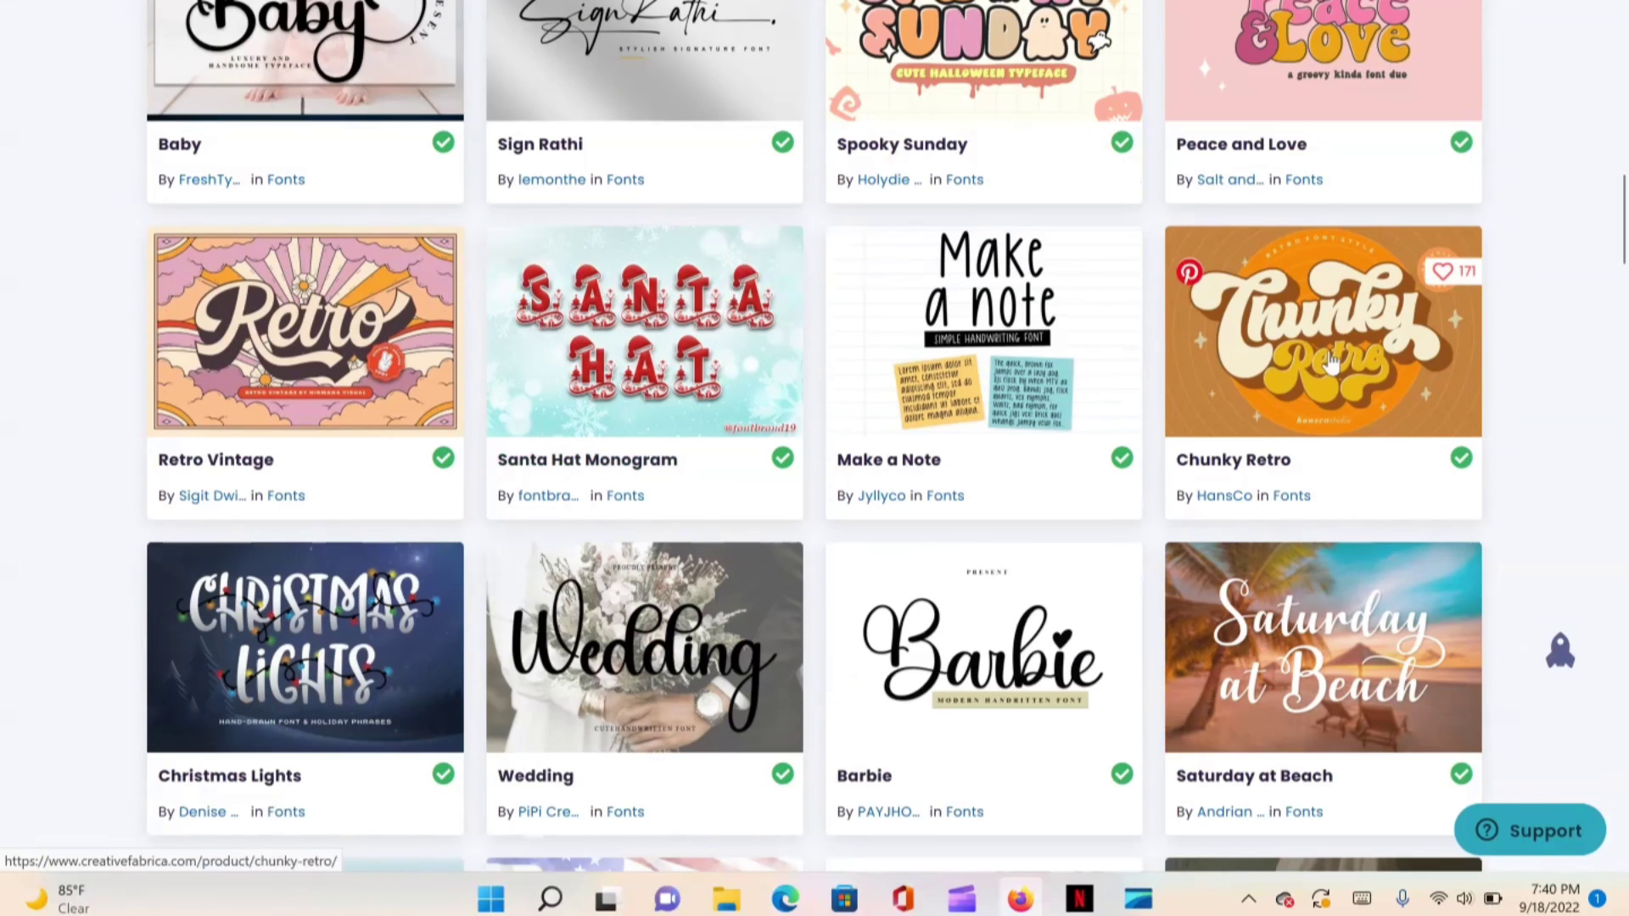
{"action": "scroll", "coordinate": [984, 356], "scroll_direction": "down", "scroll_amount": 10}
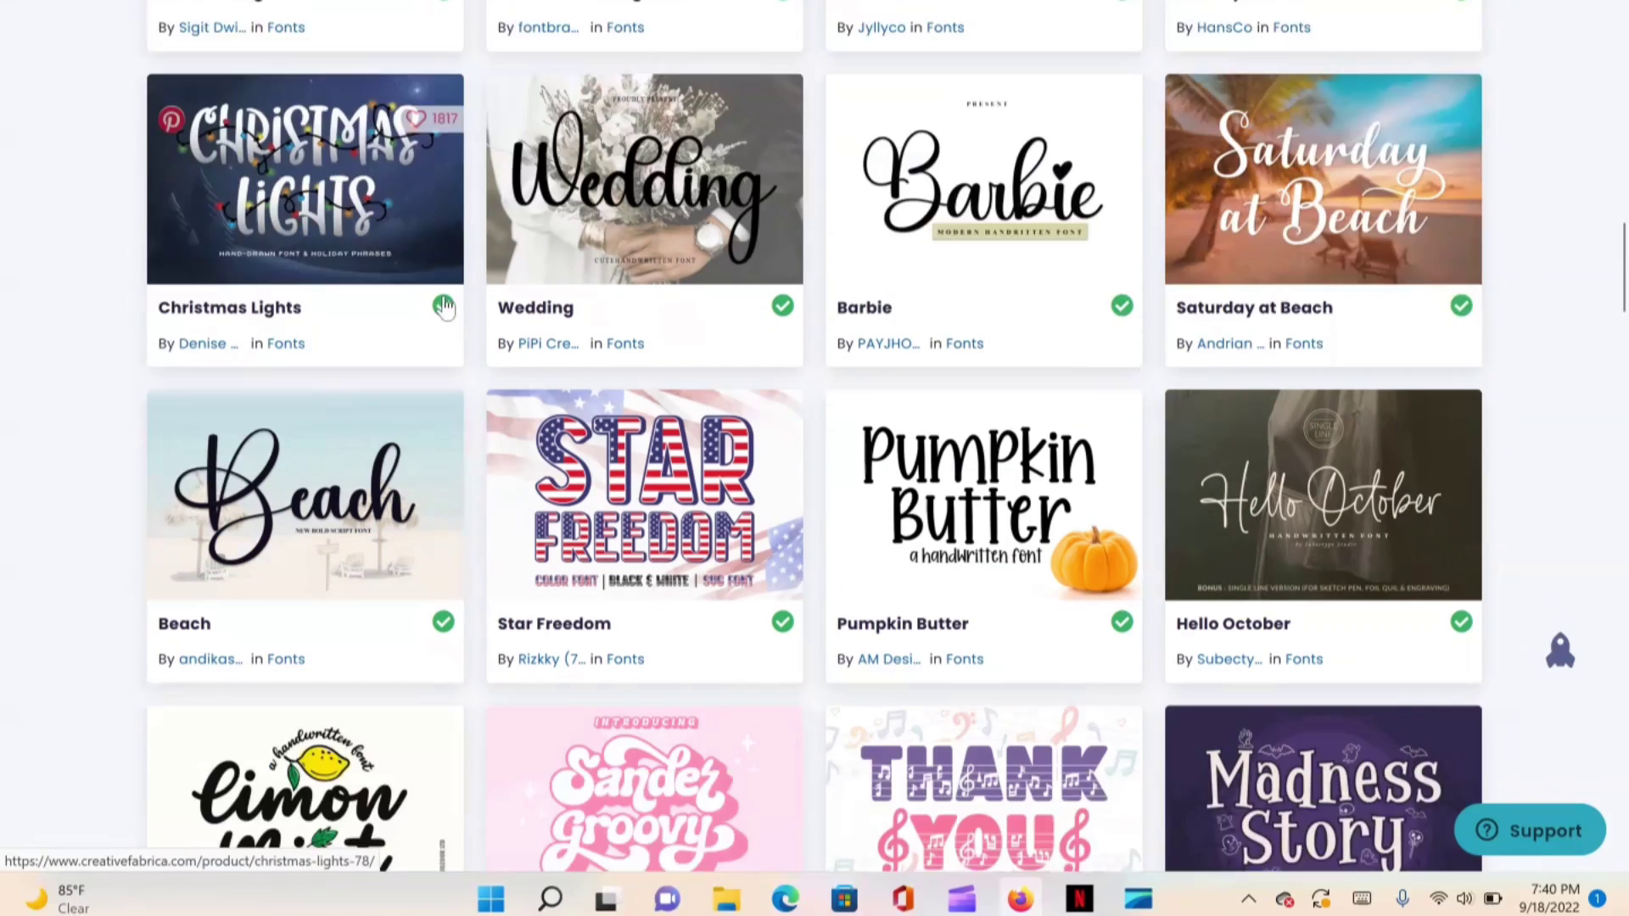
{"action": "scroll", "coordinate": [426, 304], "scroll_direction": "down", "scroll_amount": 2}
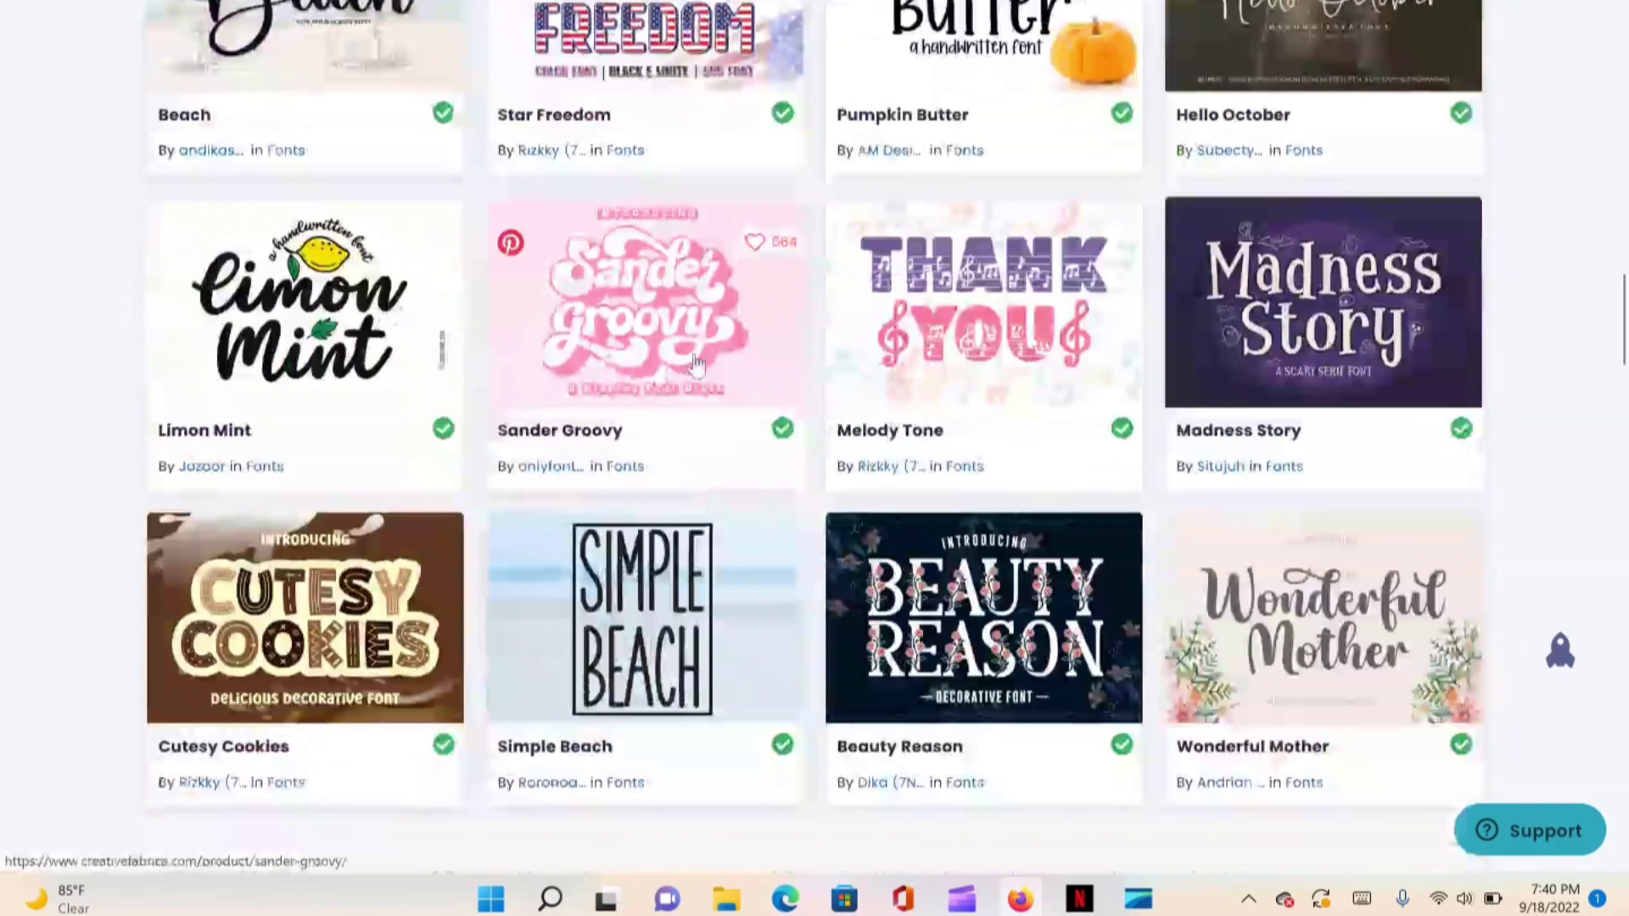
{"action": "scroll", "coordinate": [717, 348], "scroll_direction": "down", "scroll_amount": 6}
{"action": "scroll", "coordinate": [683, 331], "scroll_direction": "down", "scroll_amount": 4}
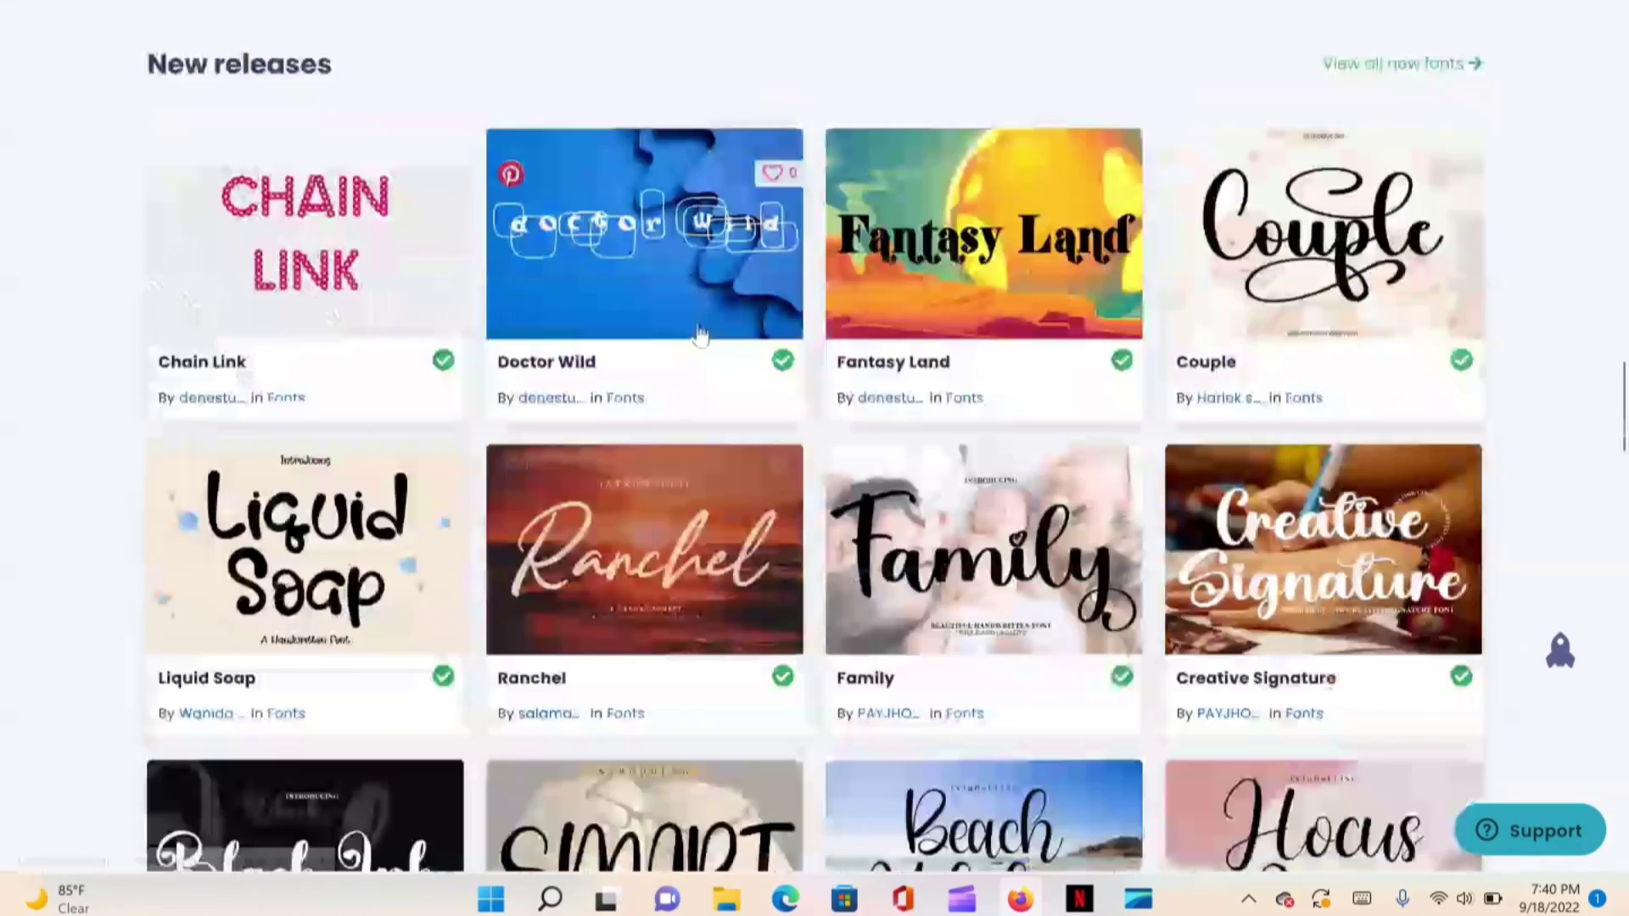
{"action": "scroll", "coordinate": [834, 323], "scroll_direction": "up", "scroll_amount": 12}
{"action": "scroll", "coordinate": [834, 323], "scroll_direction": "up", "scroll_amount": 12}
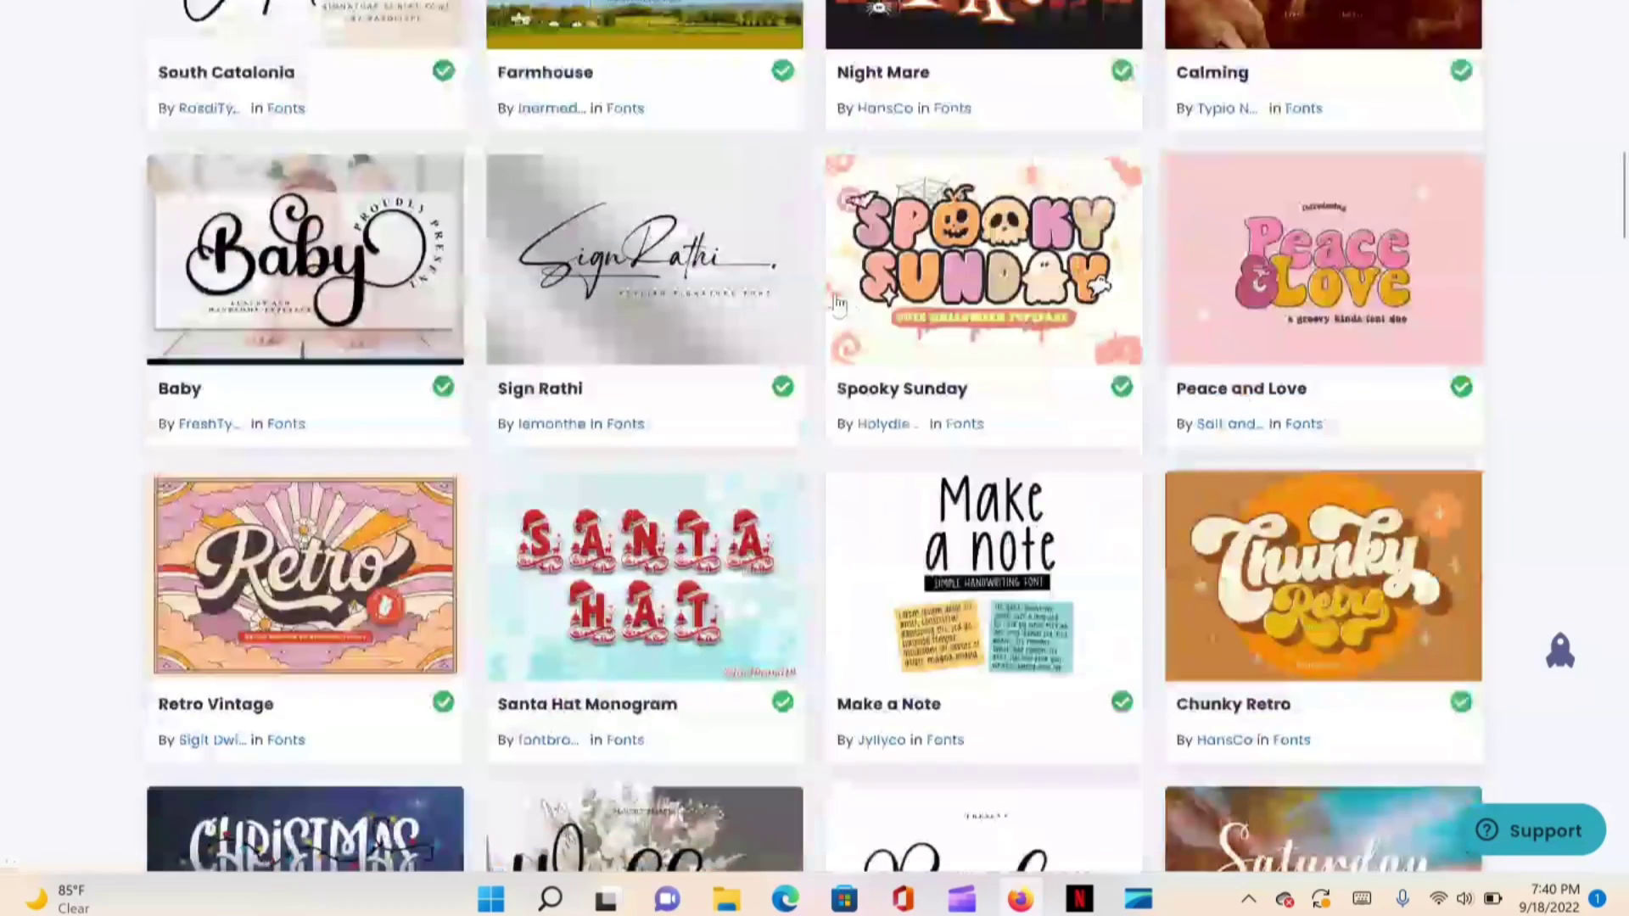
{"action": "scroll", "coordinate": [815, 305], "scroll_direction": "up", "scroll_amount": 10}
{"action": "scroll", "coordinate": [810, 301], "scroll_direction": "up", "scroll_amount": 10}
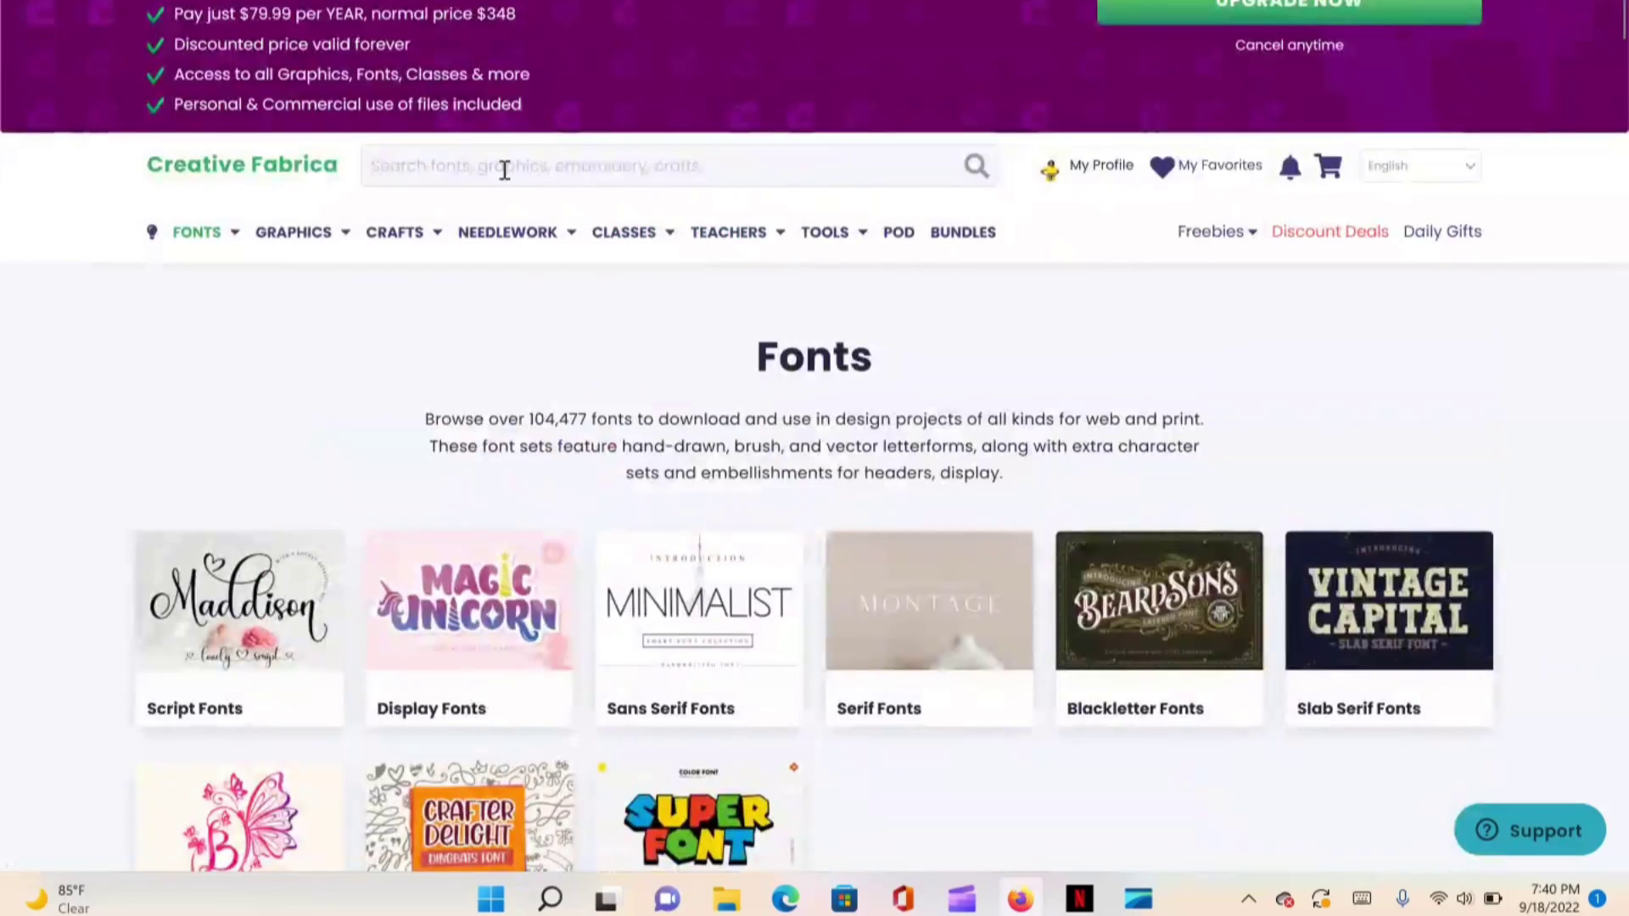
Find the Chunky Retro font among this week's popular fonts and open its product page
{"action": "scroll", "coordinate": [675, 220], "scroll_direction": "down", "scroll_amount": 8}
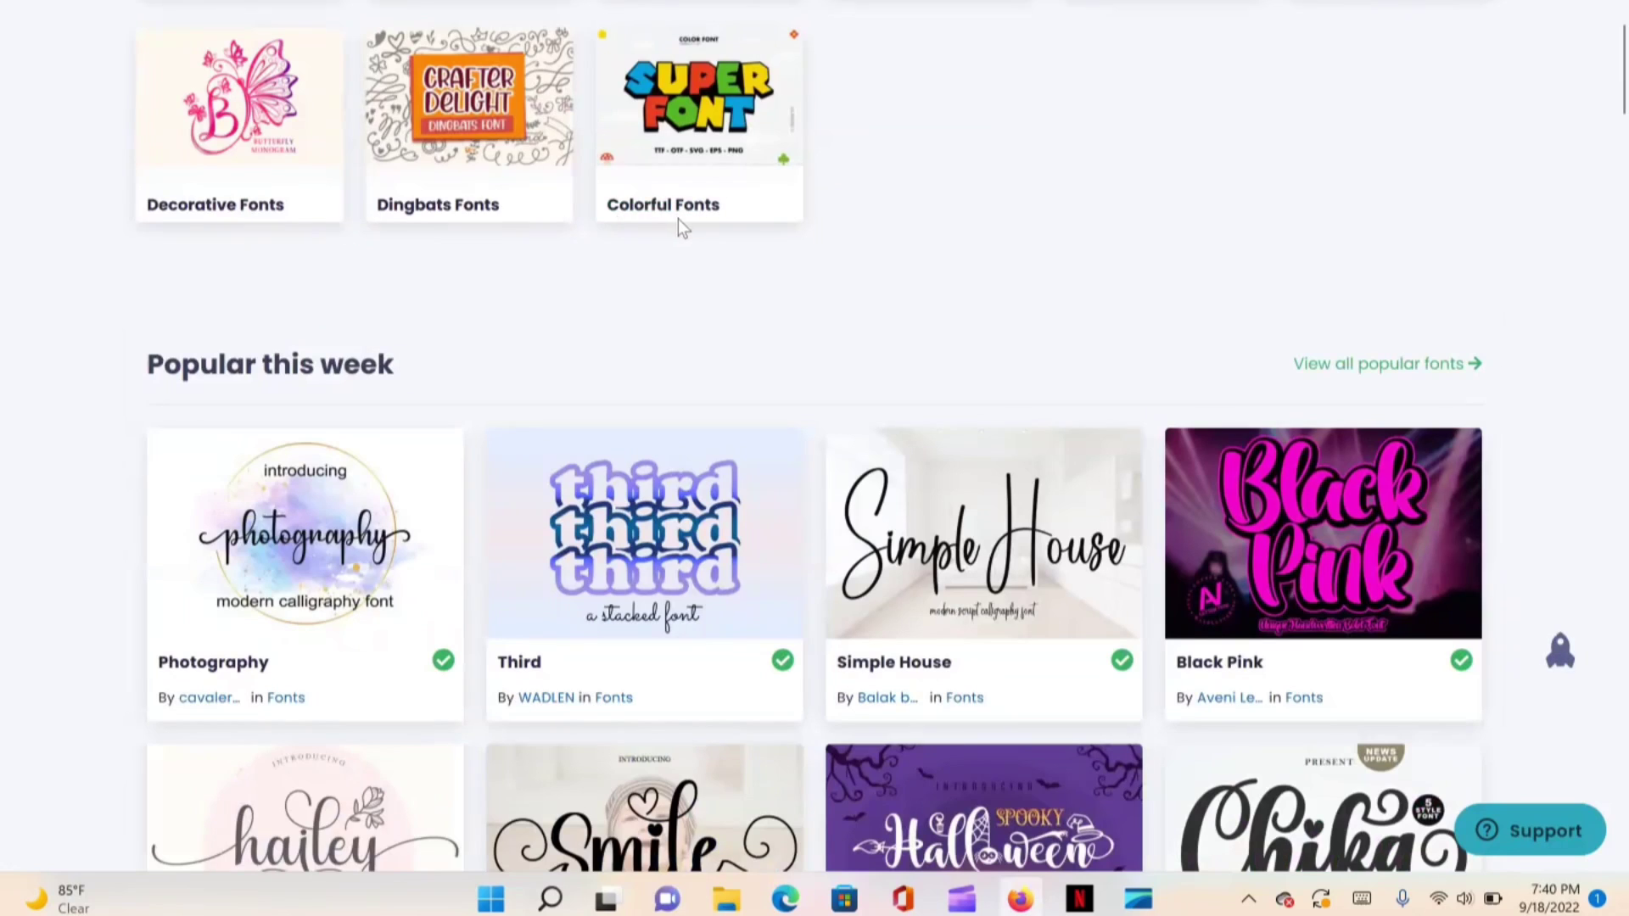
{"action": "scroll", "coordinate": [767, 242], "scroll_direction": "down", "scroll_amount": 5}
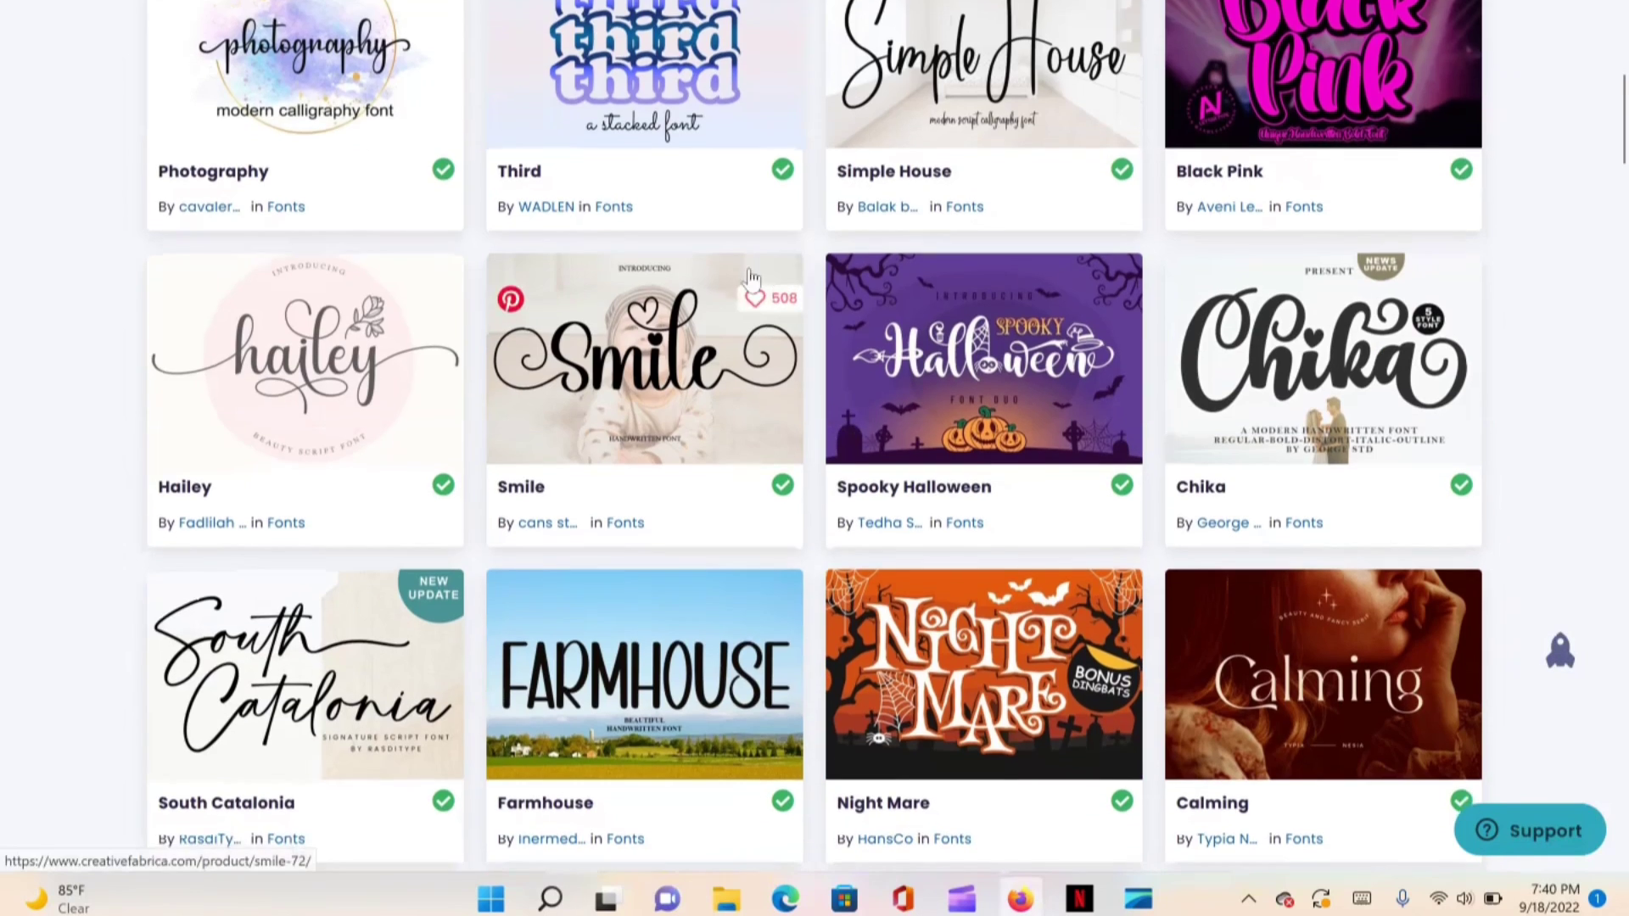
{"action": "scroll", "coordinate": [750, 279], "scroll_direction": "down", "scroll_amount": 10}
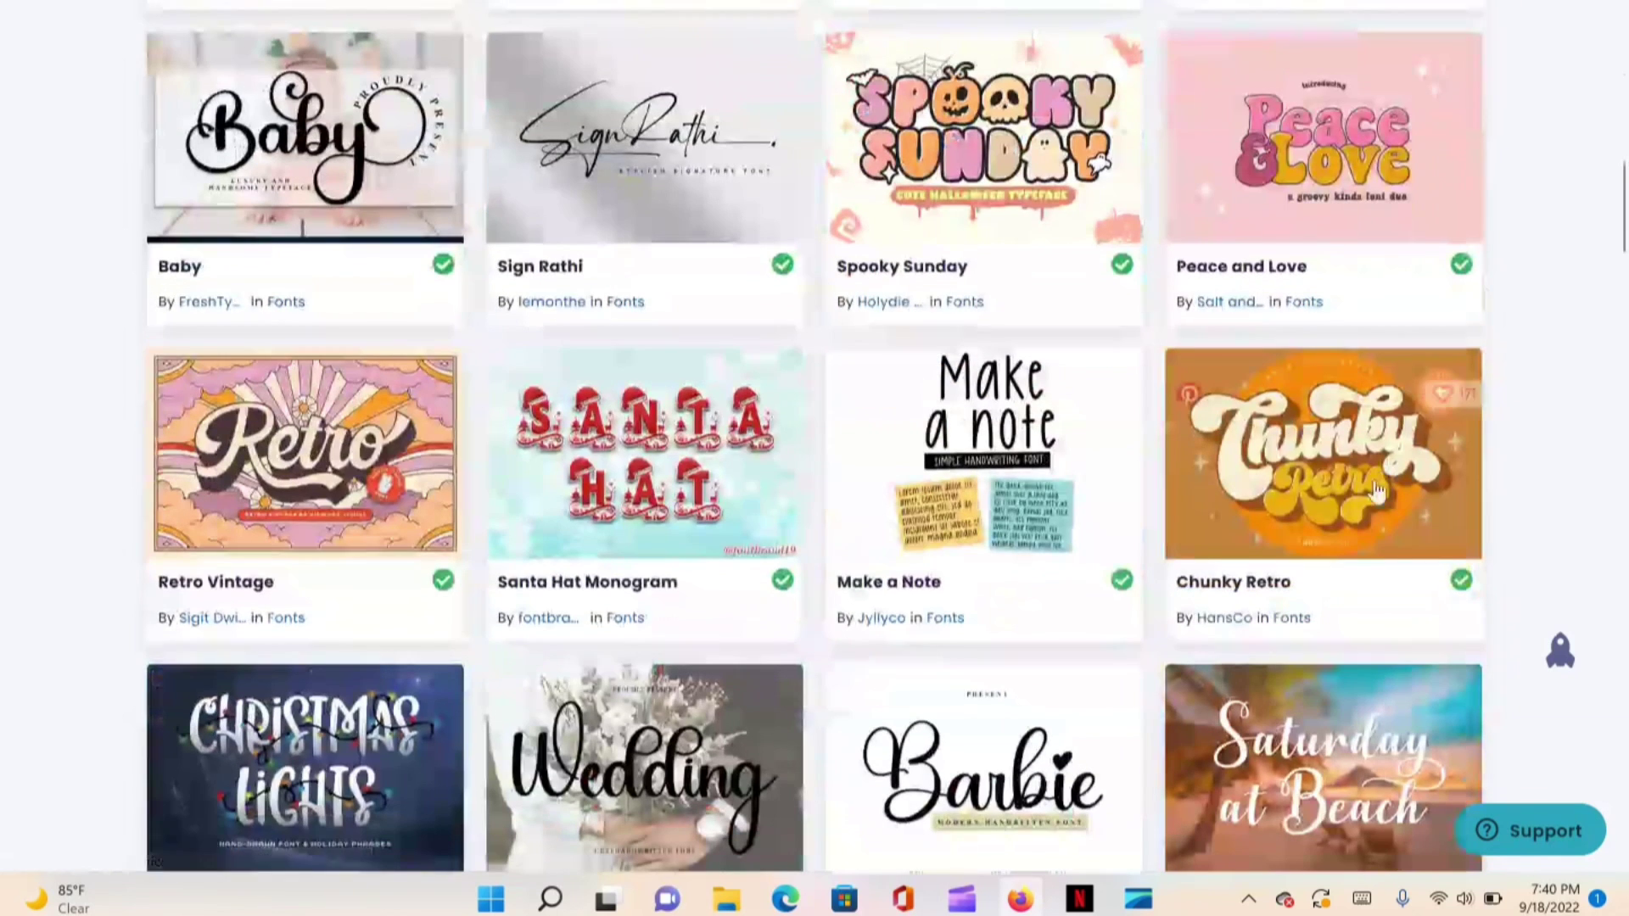
{"action": "left_click", "coordinate": [1417, 501]}
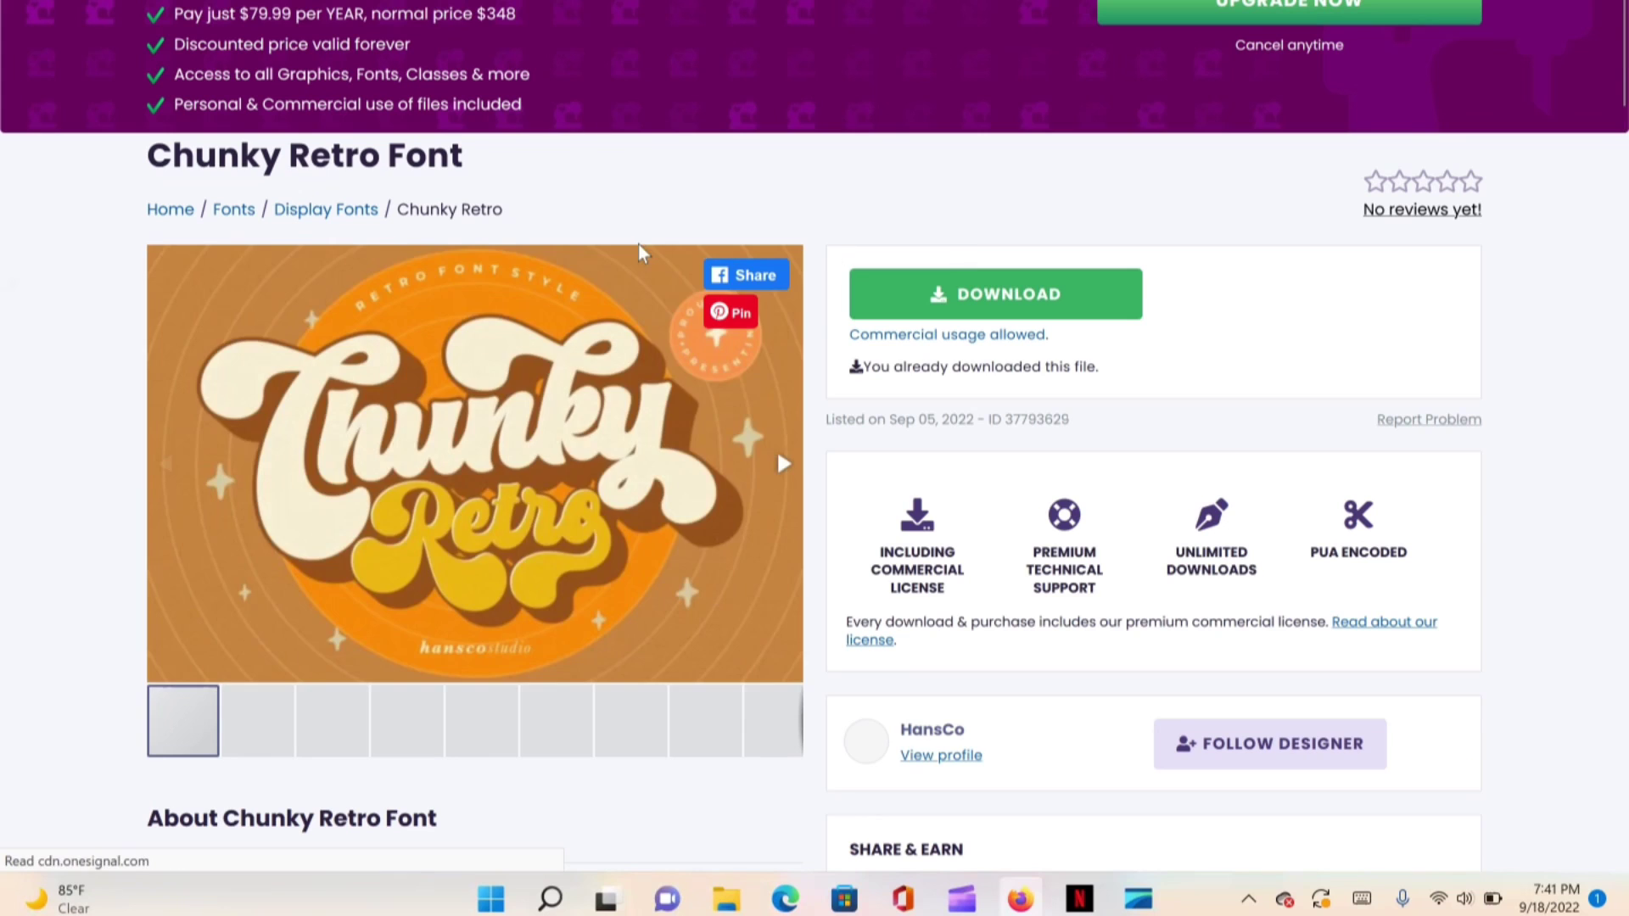
Examine the Chunky Retro page for its download option, licence, compatibility, glyphs and font previews
{"action": "scroll", "coordinate": [486, 246], "scroll_direction": "down", "scroll_amount": 1}
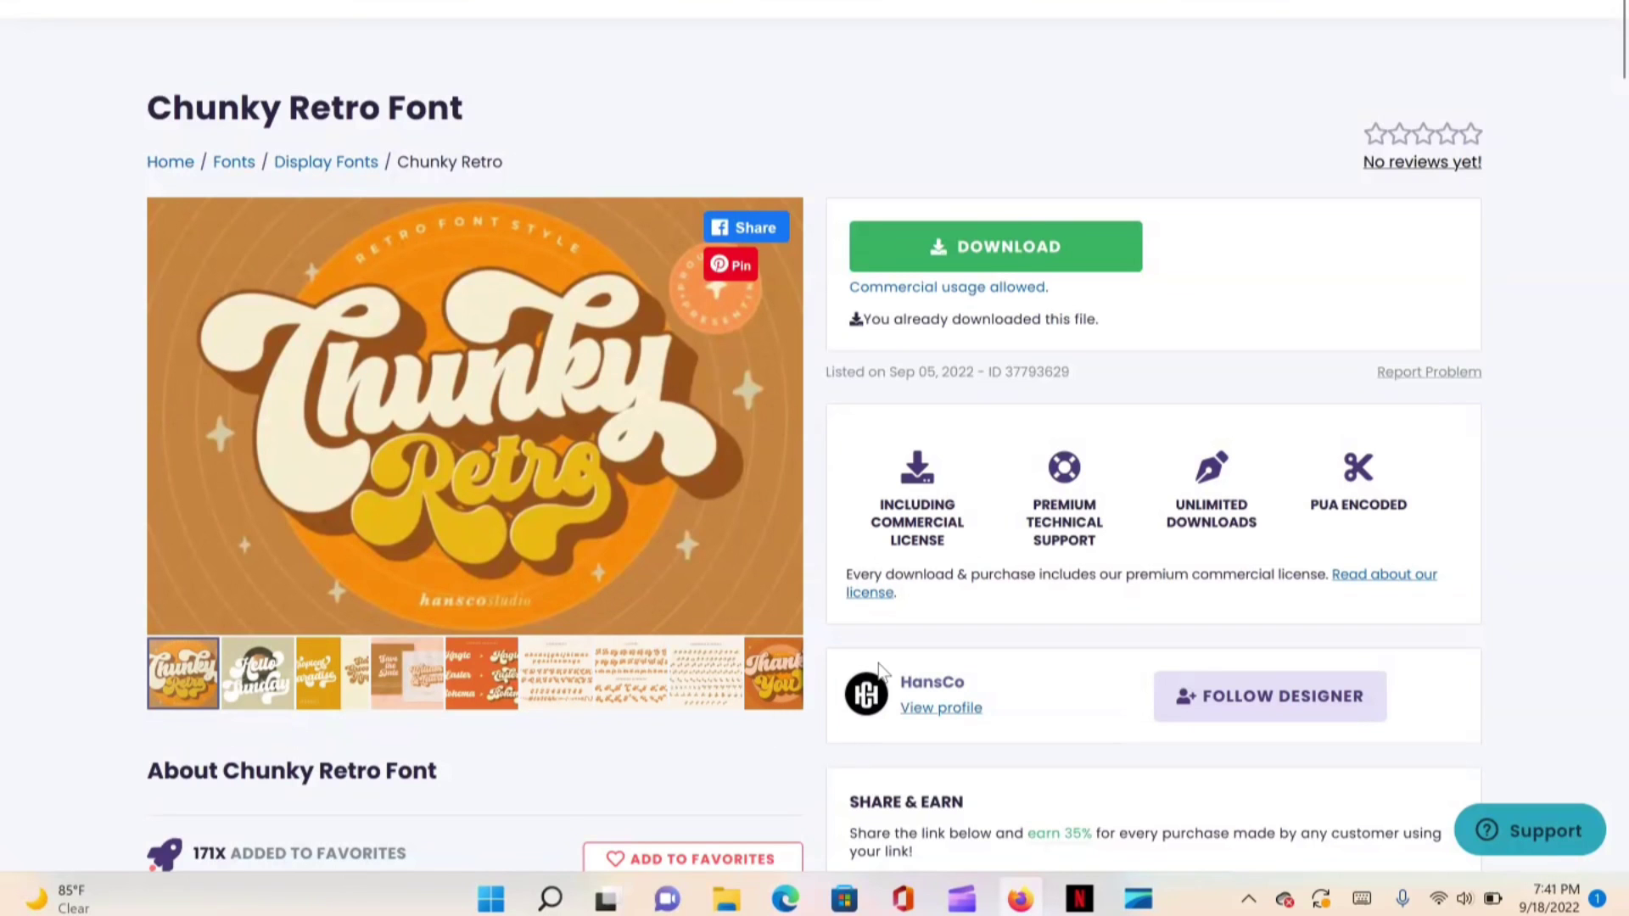
{"action": "scroll", "coordinate": [917, 492], "scroll_direction": "down", "scroll_amount": 5}
{"action": "scroll", "coordinate": [645, 372], "scroll_direction": "down", "scroll_amount": 7}
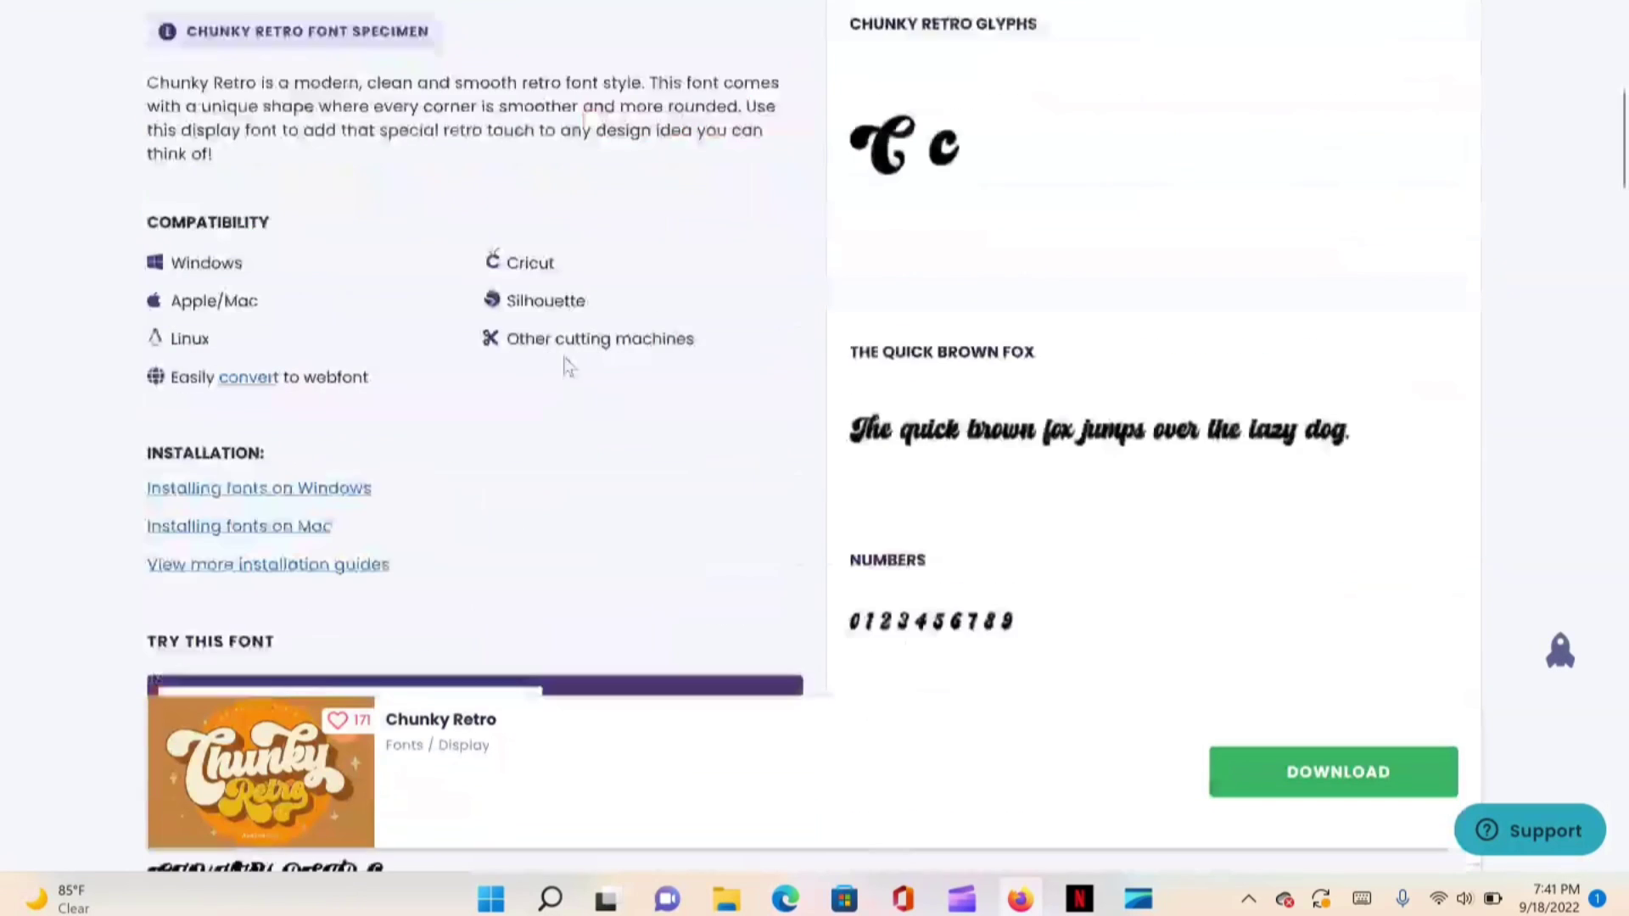
{"action": "scroll", "coordinate": [644, 372], "scroll_direction": "up", "scroll_amount": 15}
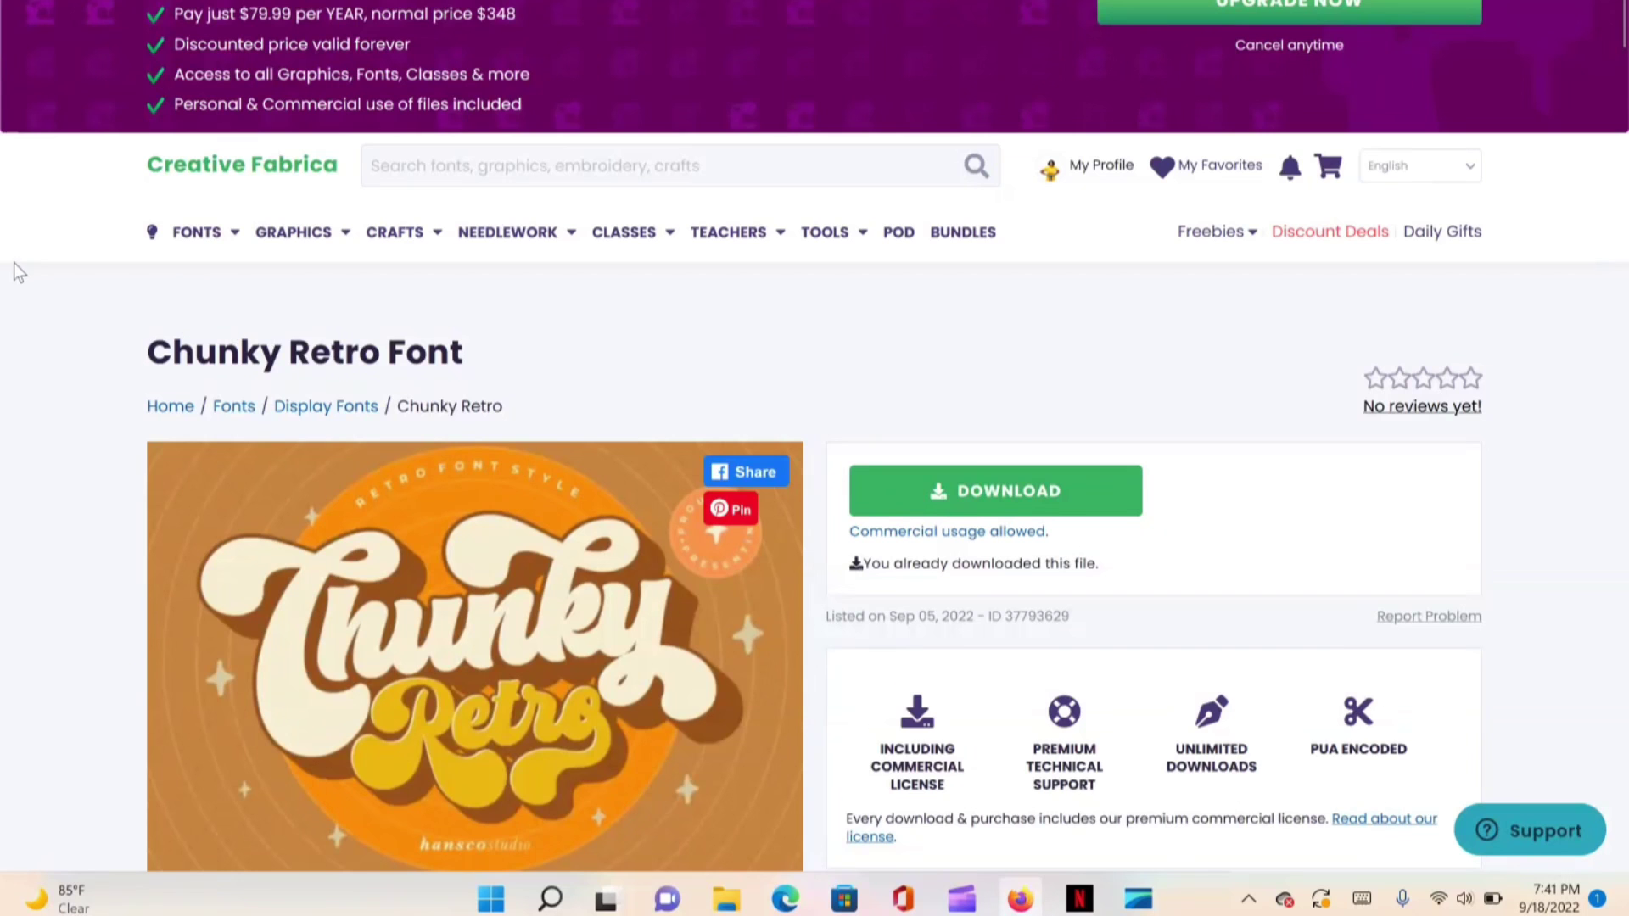
{"action": "scroll", "coordinate": [14, 263], "scroll_direction": "down", "scroll_amount": 6}
{"action": "scroll", "coordinate": [200, 297], "scroll_direction": "down", "scroll_amount": 4}
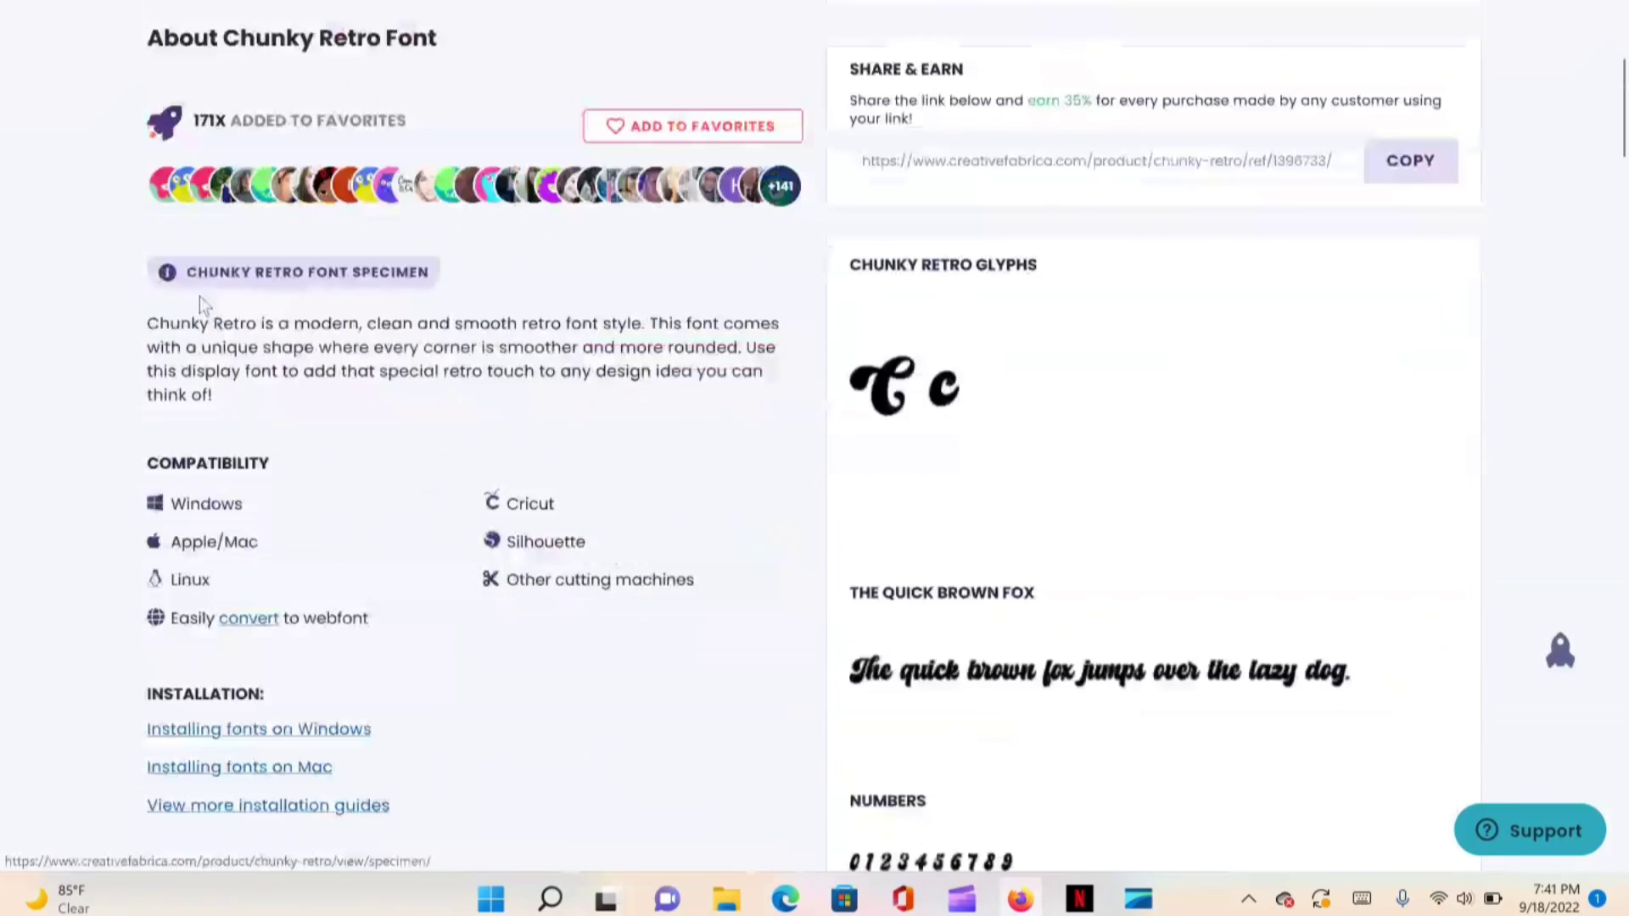
{"action": "scroll", "coordinate": [200, 297], "scroll_direction": "down", "scroll_amount": 8}
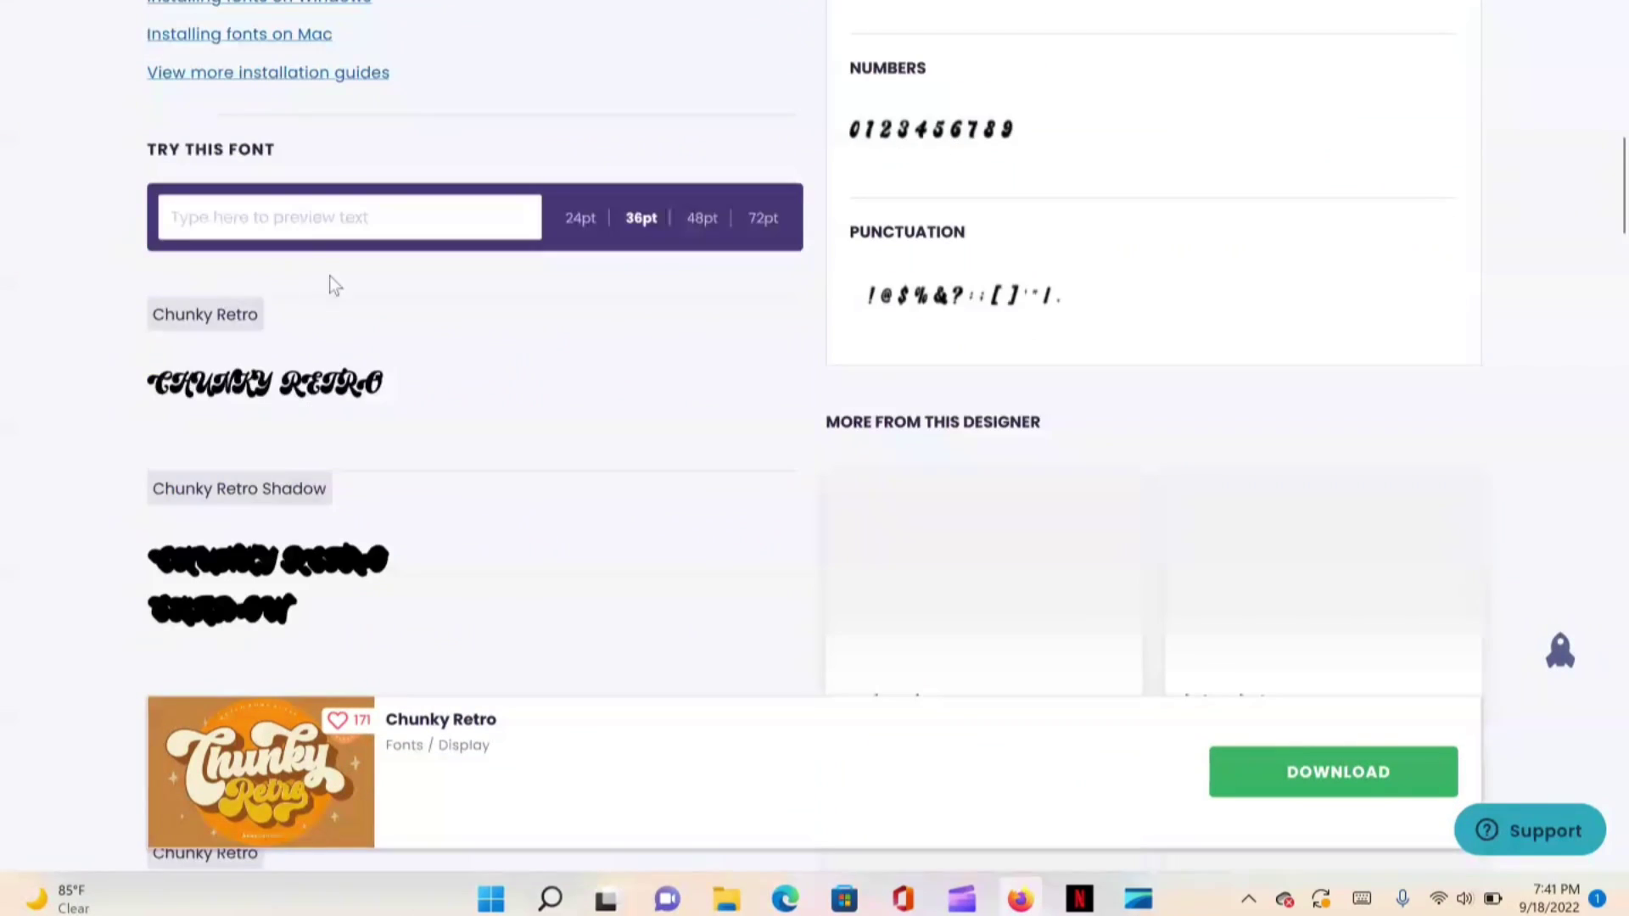
{"action": "scroll", "coordinate": [339, 285], "scroll_direction": "down", "scroll_amount": 14}
{"action": "scroll", "coordinate": [473, 280], "scroll_direction": "up", "scroll_amount": 20}
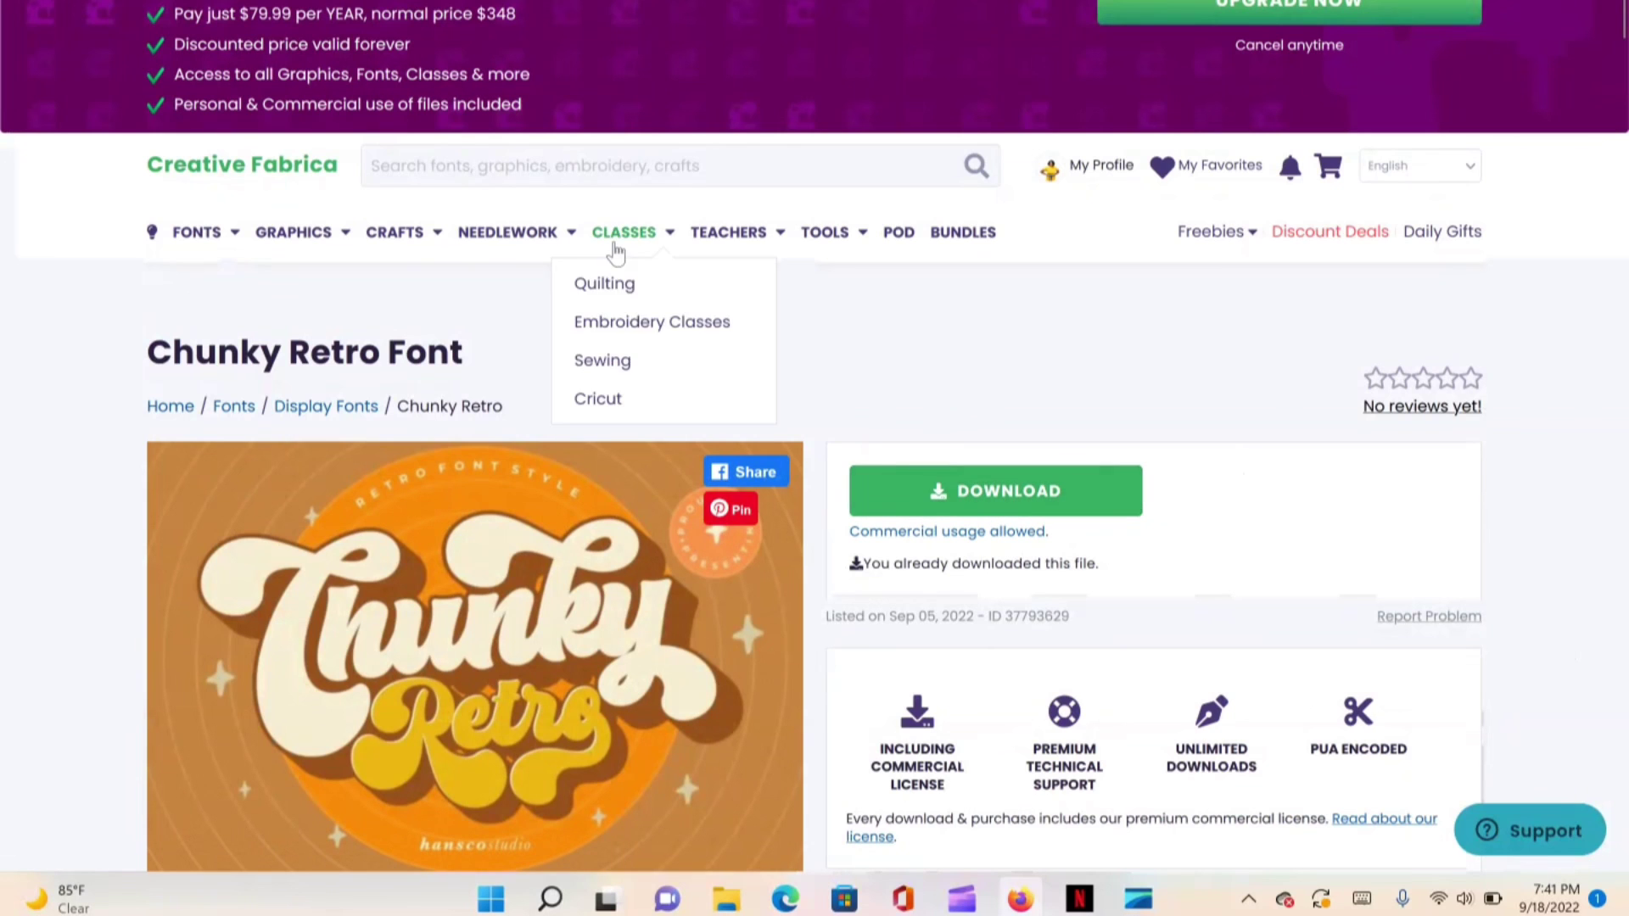
{"action": "scroll", "coordinate": [611, 247], "scroll_direction": "down", "scroll_amount": 4}
Switch to the blank Instagram Post design in Canva, add a text box and open its font list
{"action": "mouse_move", "coordinate": [1065, 348]}
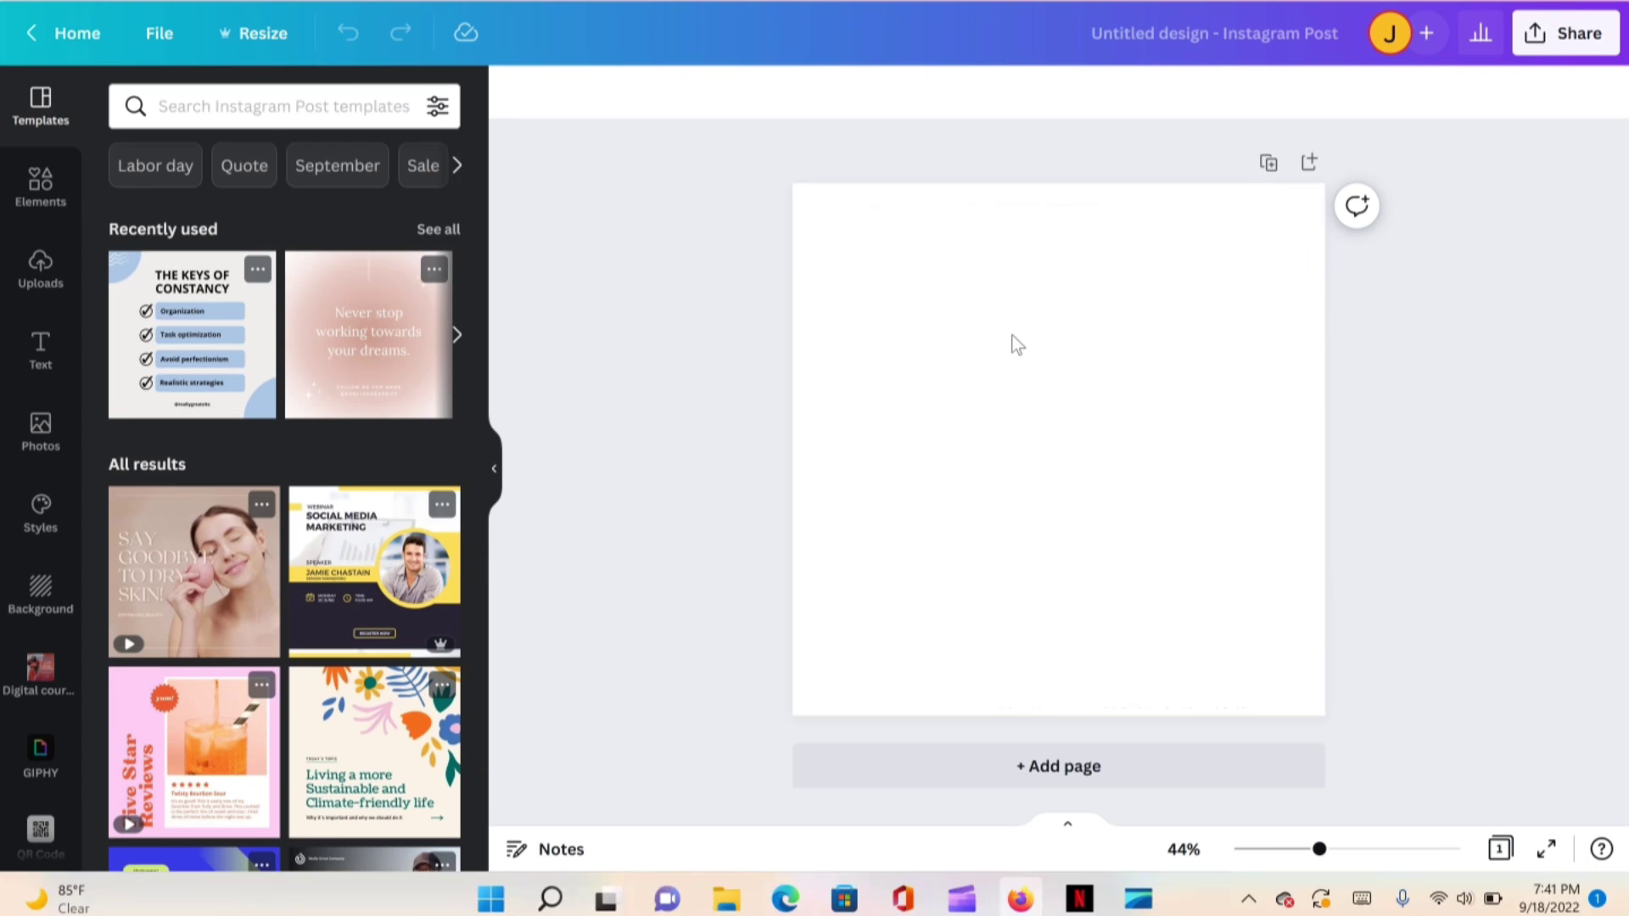
{"action": "left_click", "coordinate": [1017, 345]}
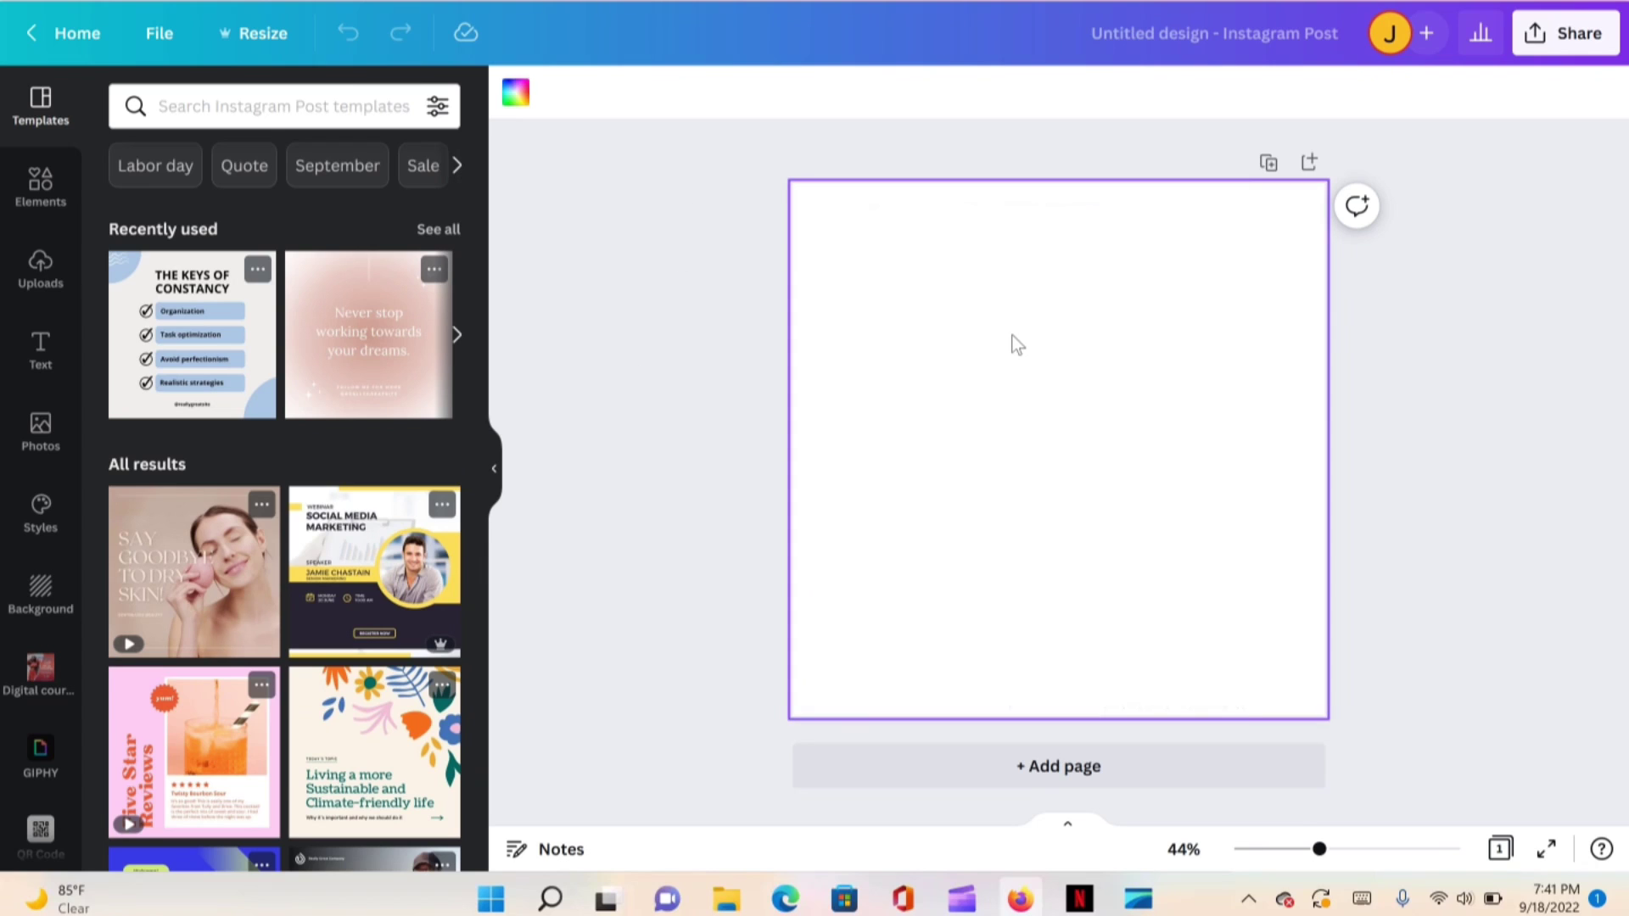
{"action": "key", "text": "t"}
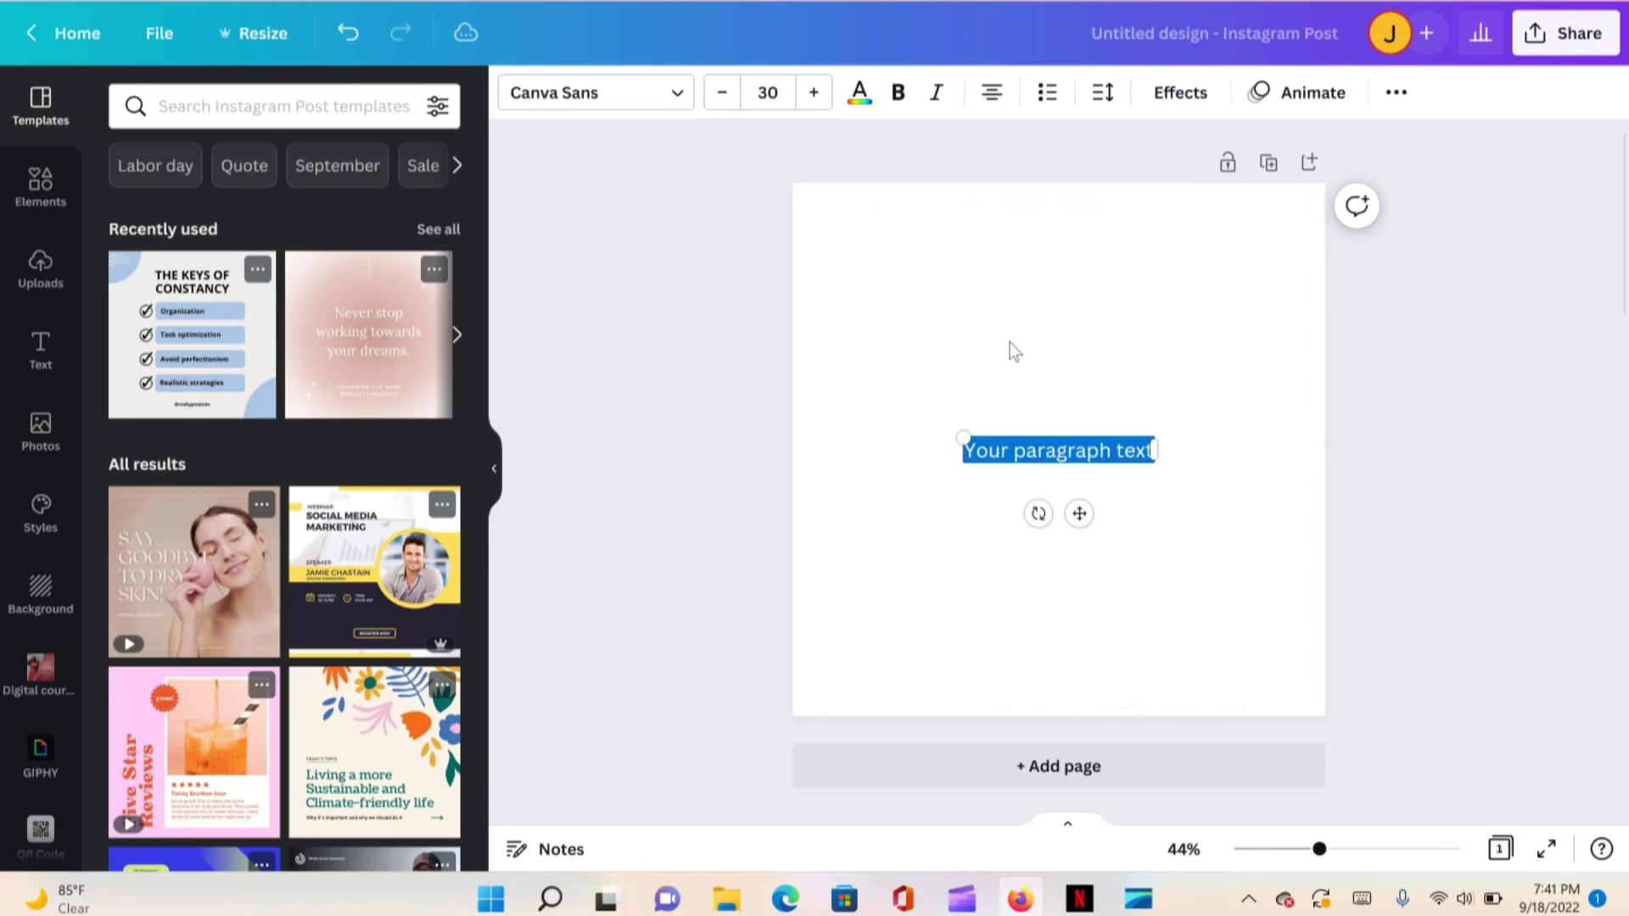
{"action": "left_click", "coordinate": [658, 110]}
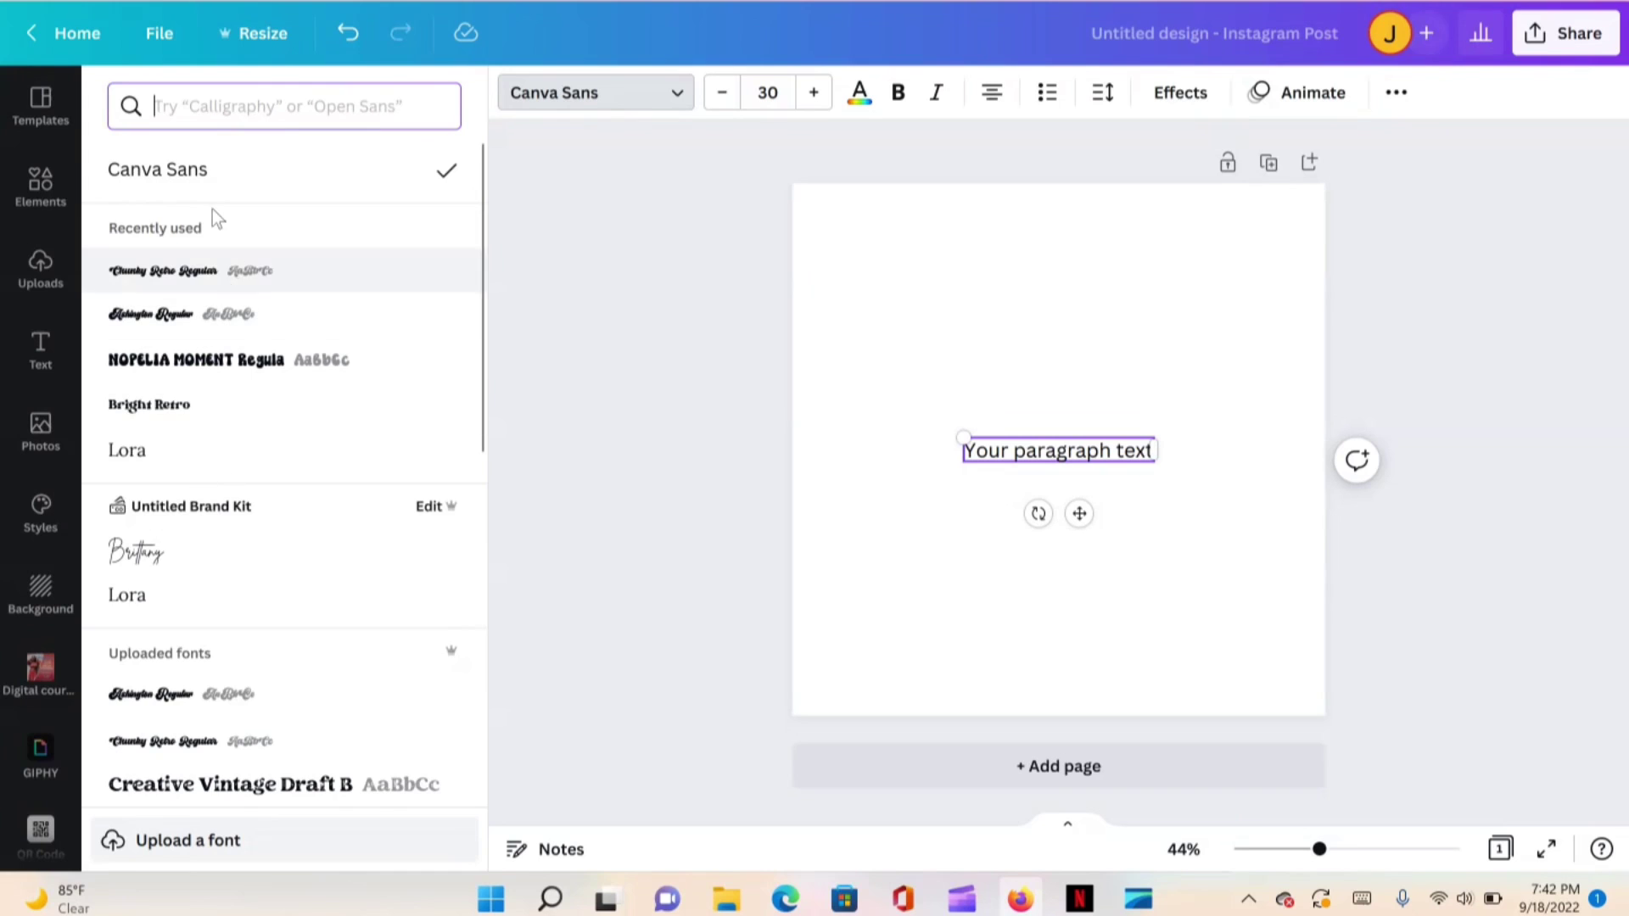
Try to upload the OpenType Chunky Retro file from the Chunky-Retro folder in Downloads, dismissing the ownership confirmation
{"action": "left_click", "coordinate": [182, 848]}
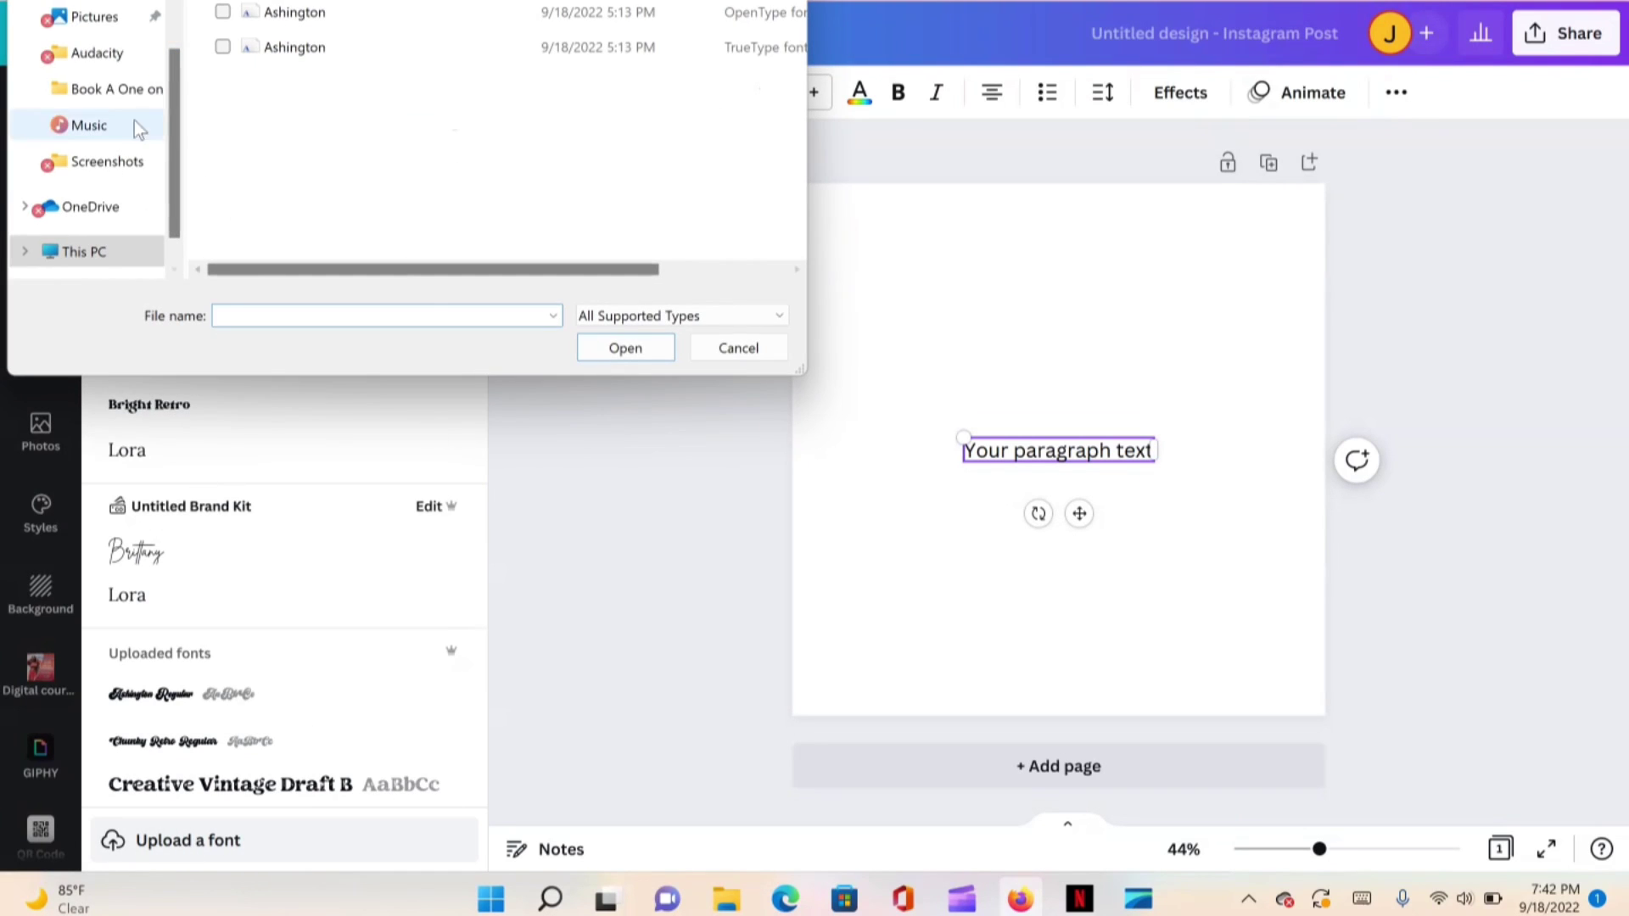
{"action": "scroll", "coordinate": [117, 55], "scroll_direction": "up", "scroll_amount": 2}
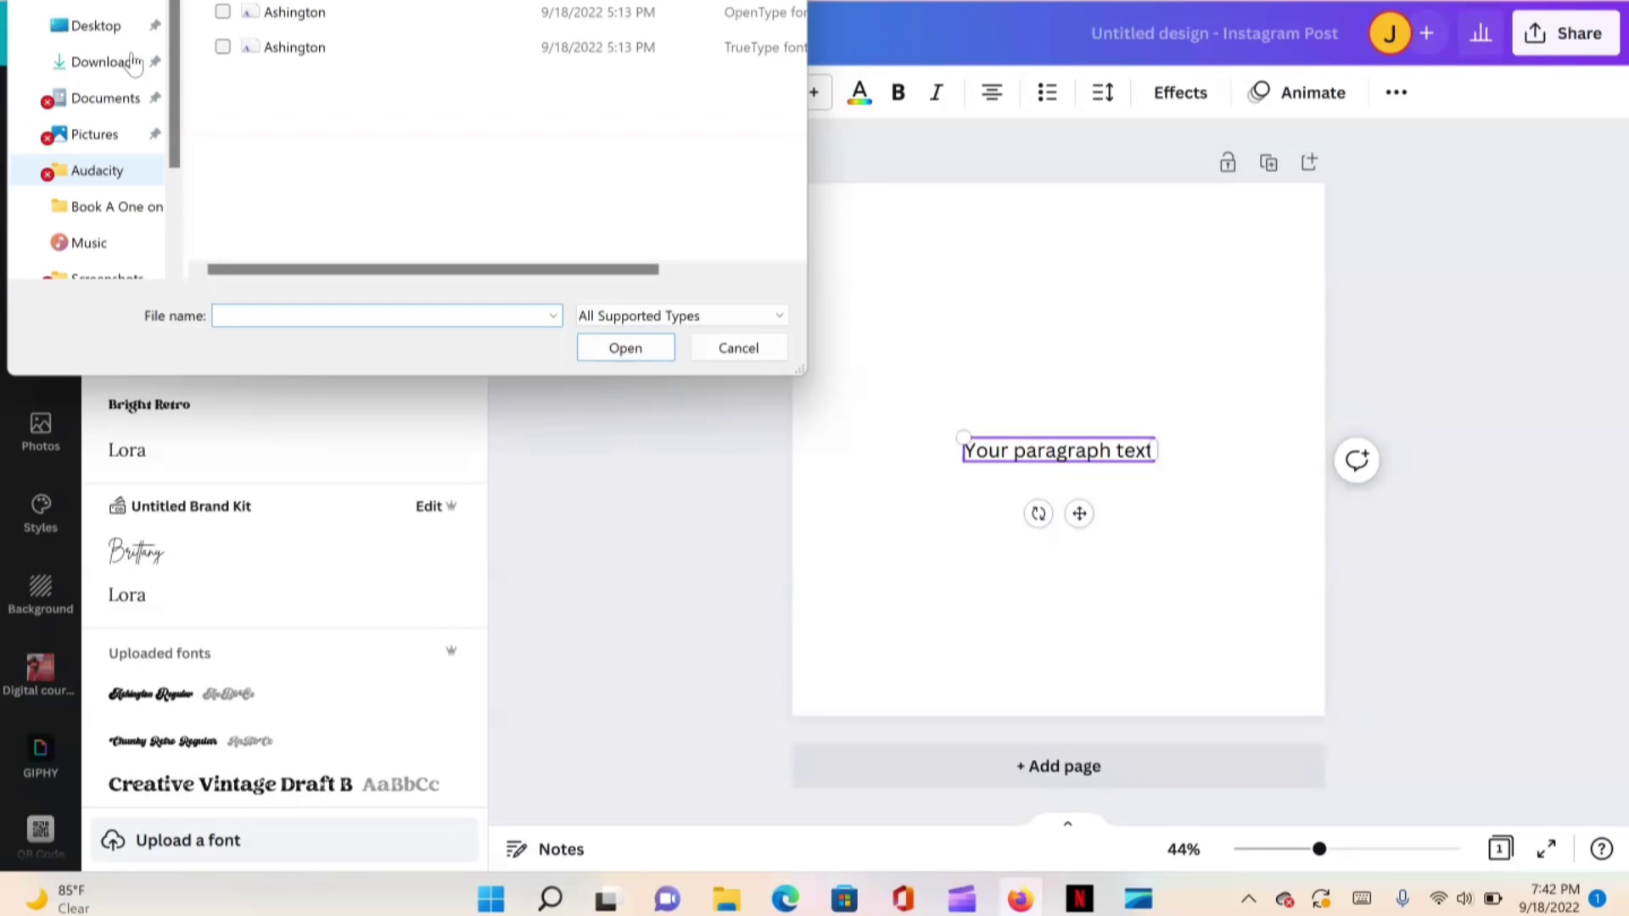
{"action": "left_click", "coordinate": [119, 70]}
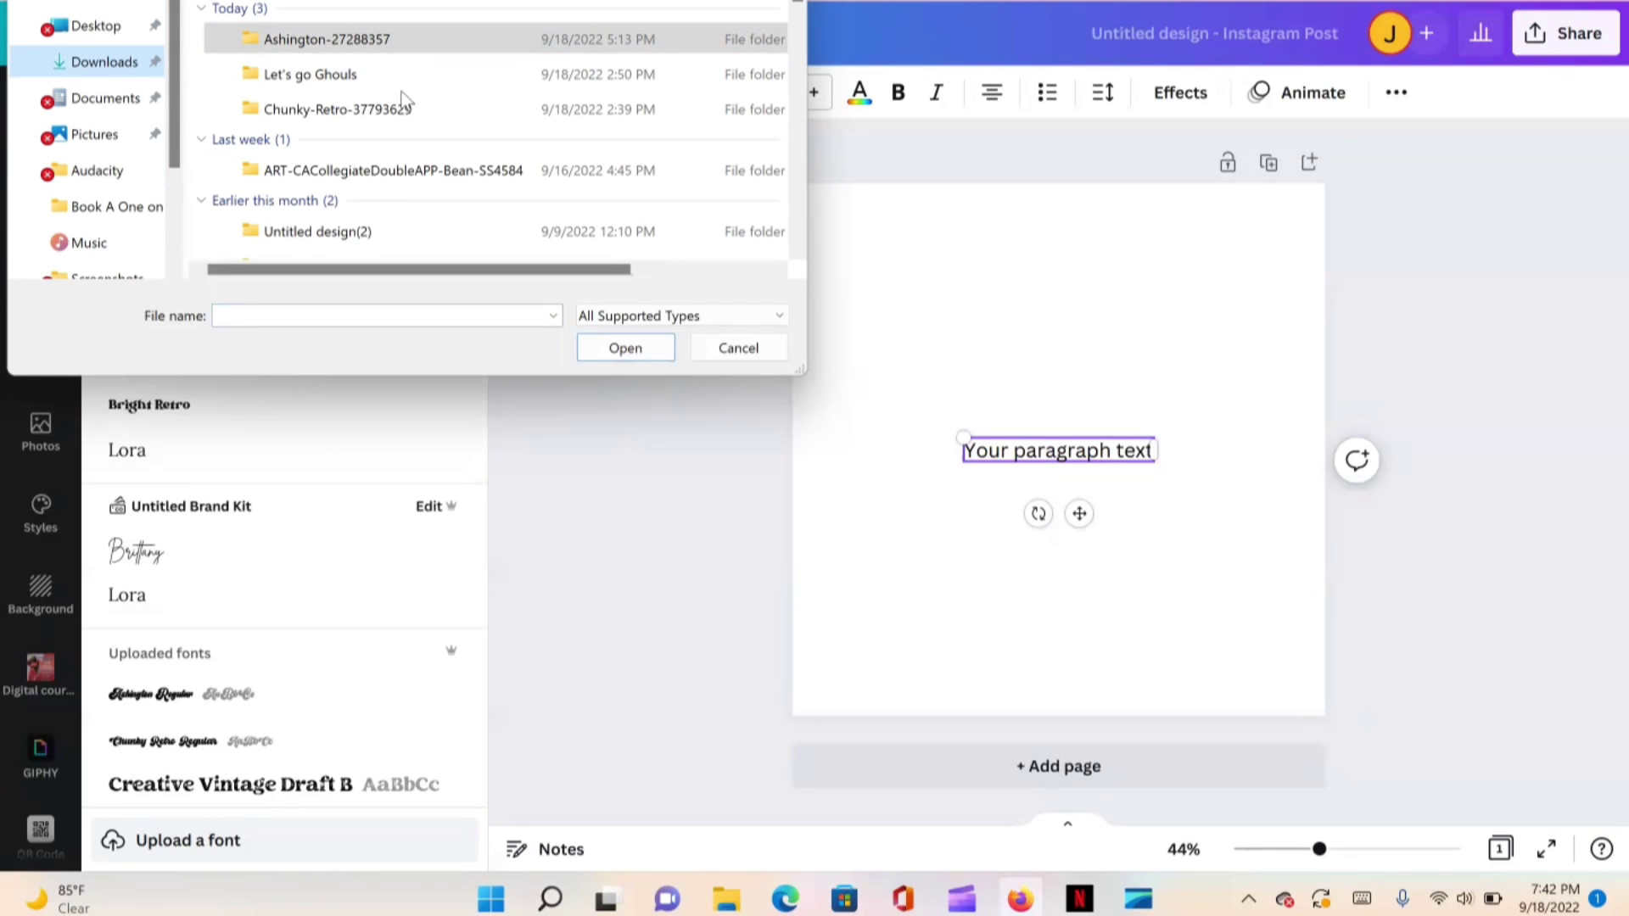
{"action": "double_click", "coordinate": [360, 117]}
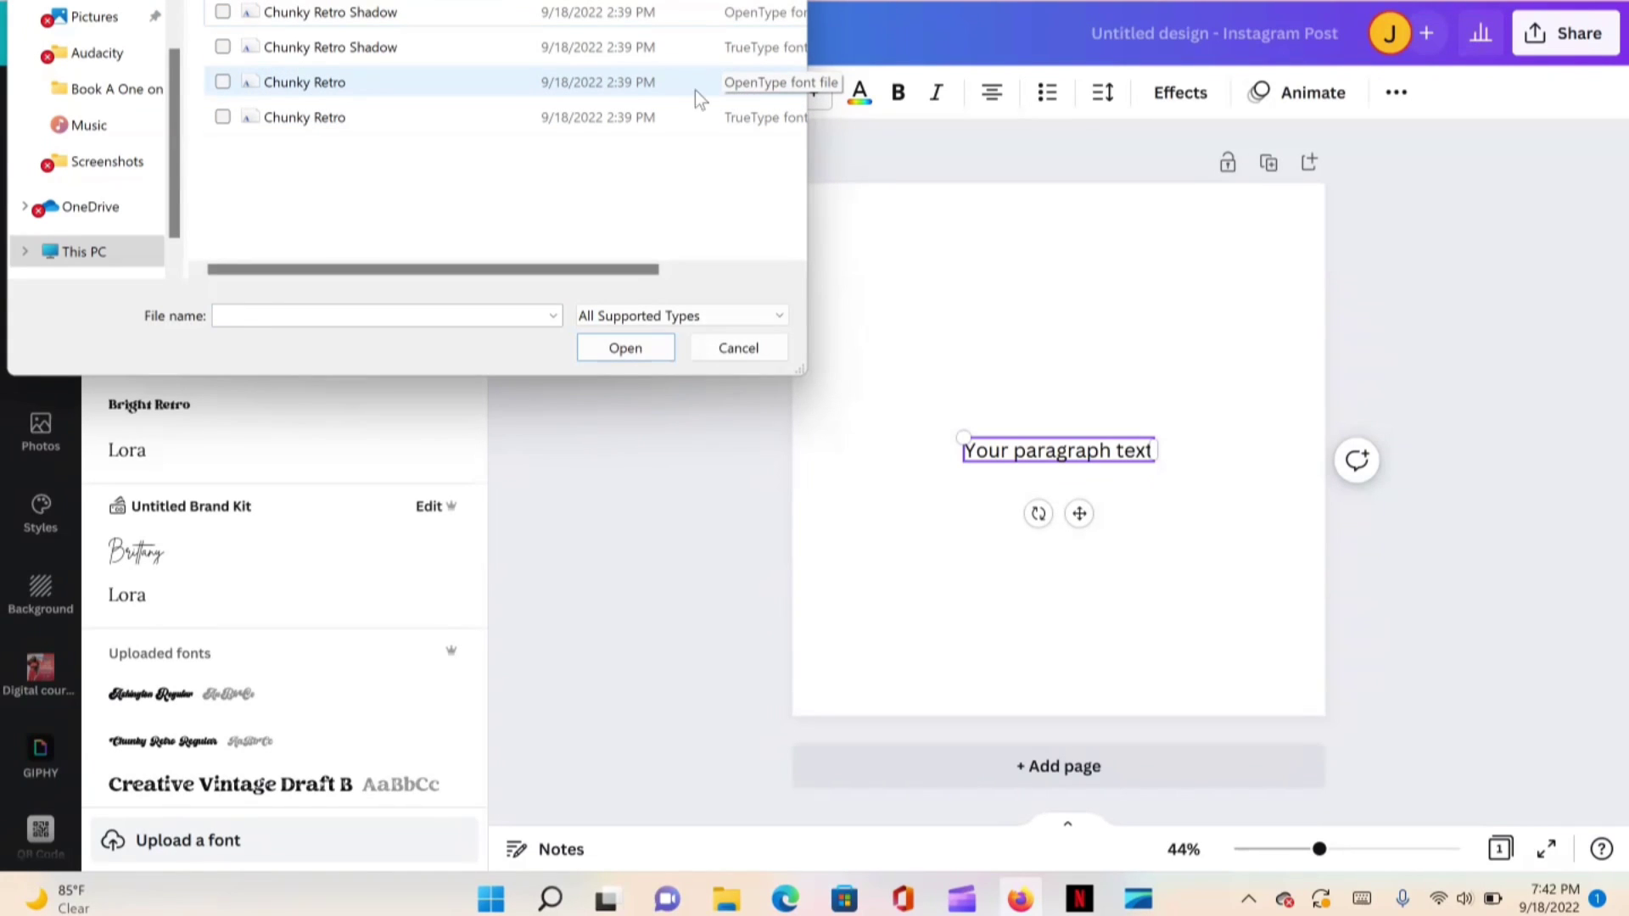
{"action": "left_click", "coordinate": [760, 84]}
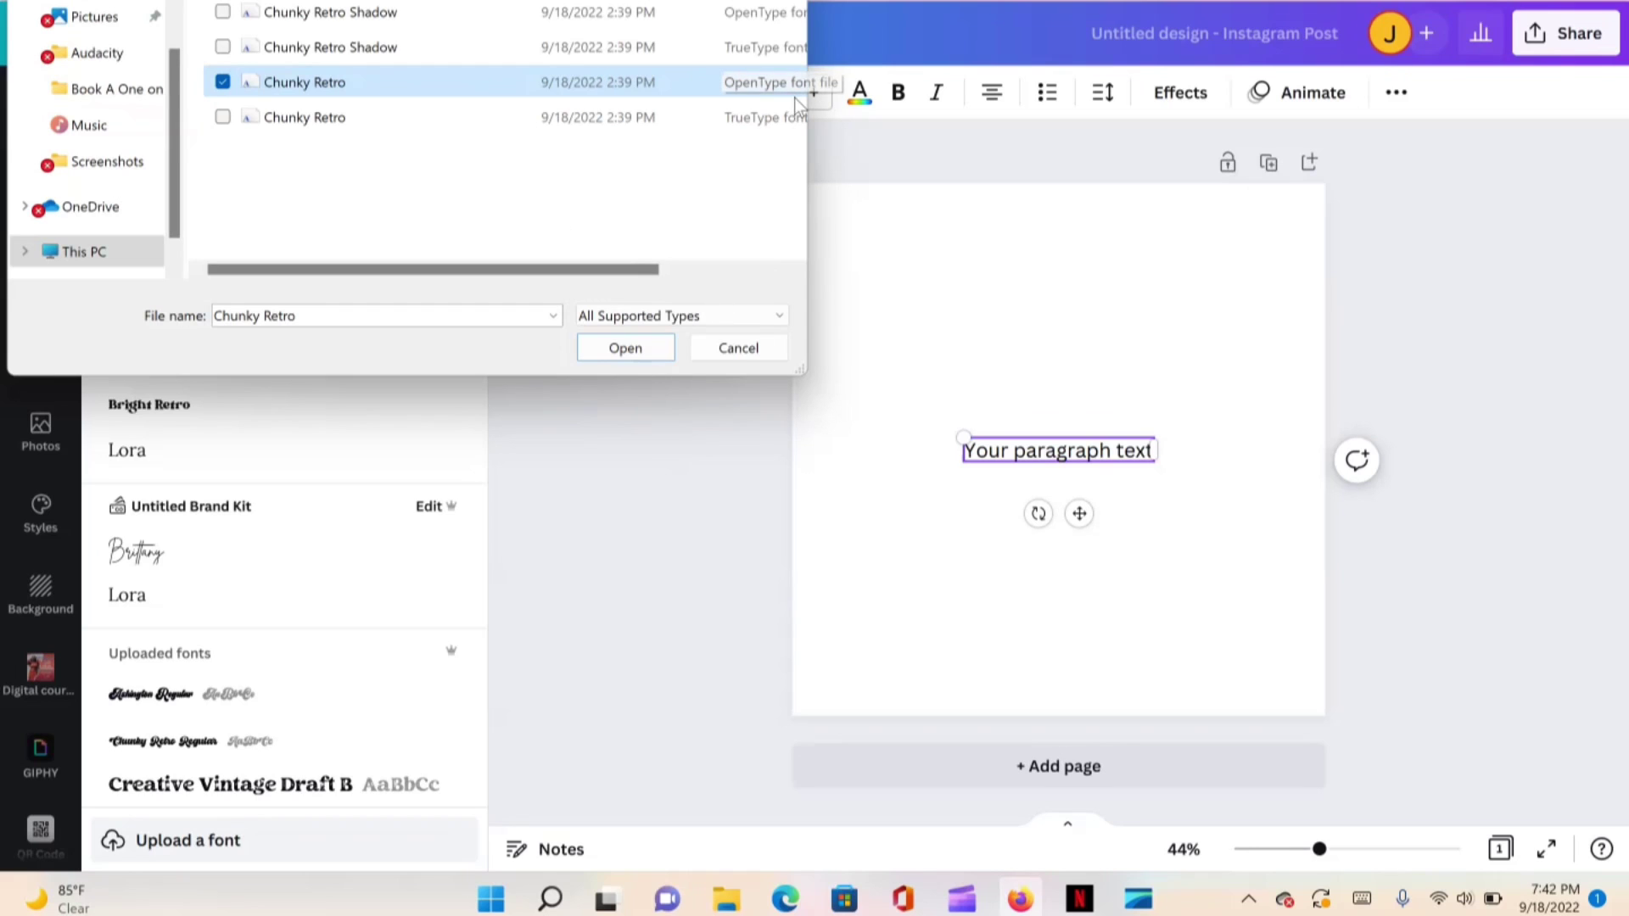
{"action": "left_click", "coordinate": [648, 349]}
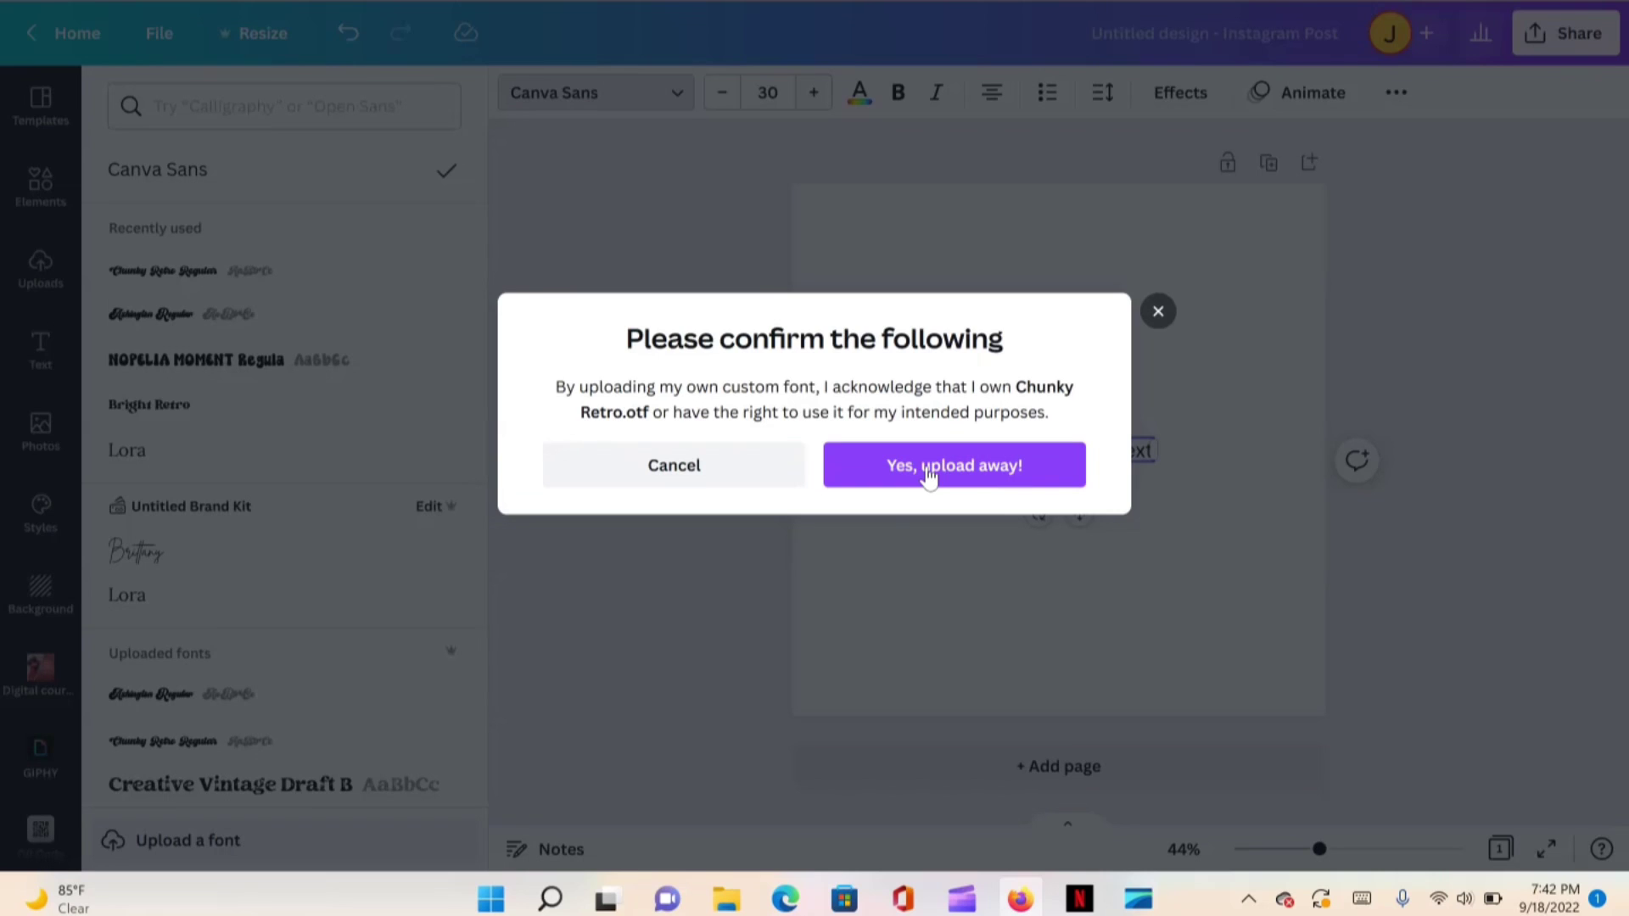
{"action": "left_click", "coordinate": [1158, 313]}
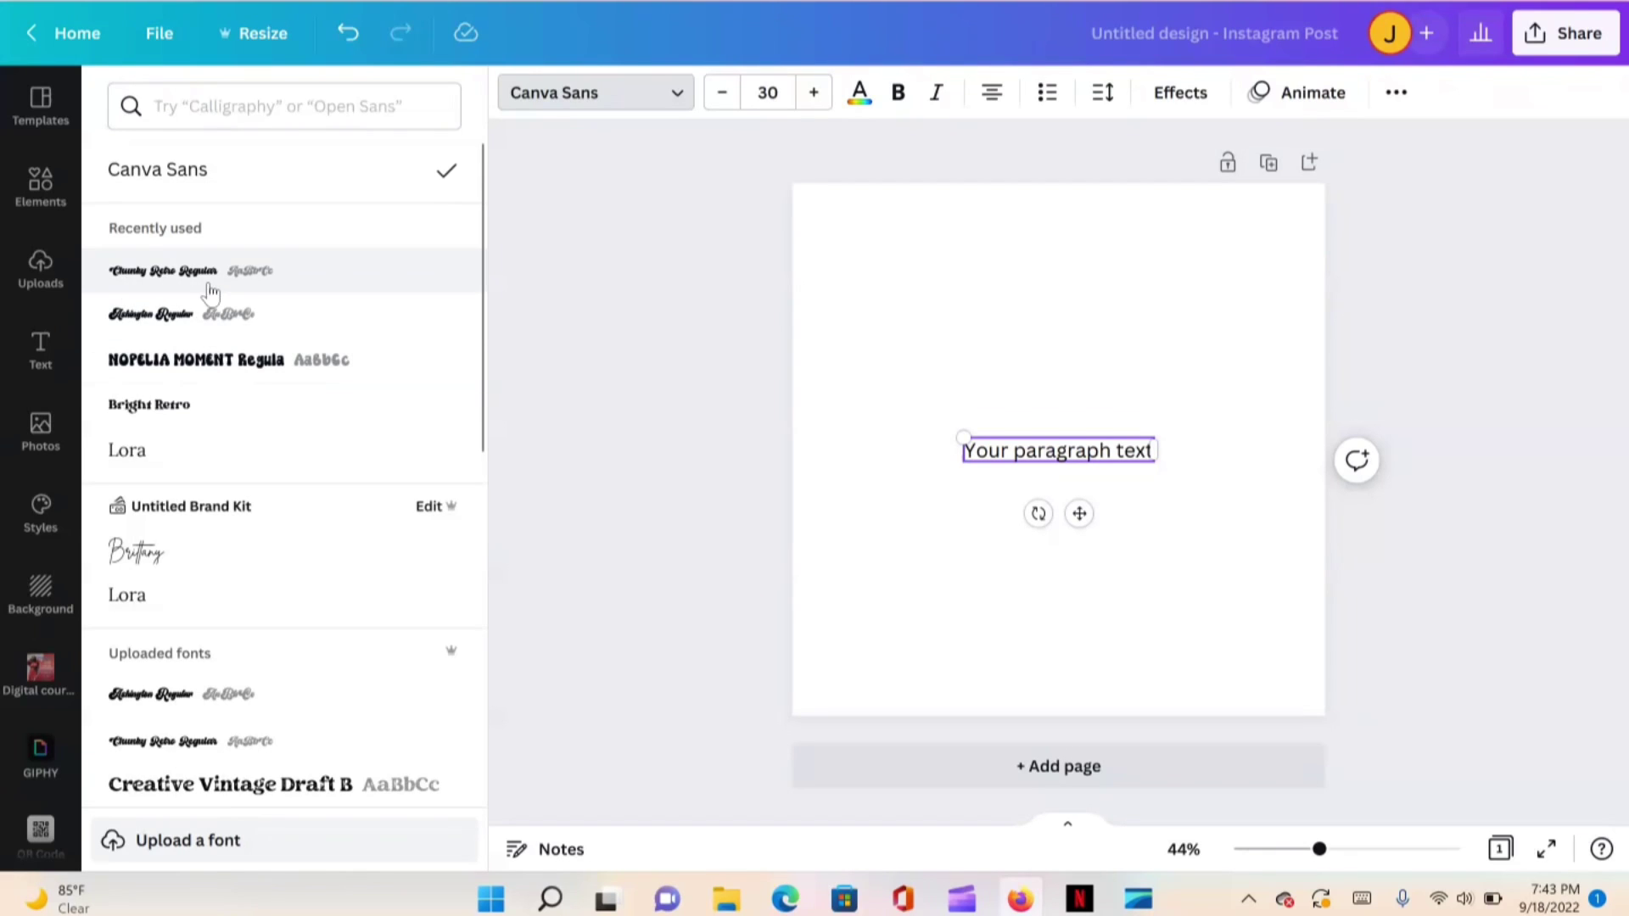
Set the placeholder text's font to Bright Retro and browse the font library for "retro" fonts, clearing the search at the end
{"action": "left_click", "coordinate": [190, 407]}
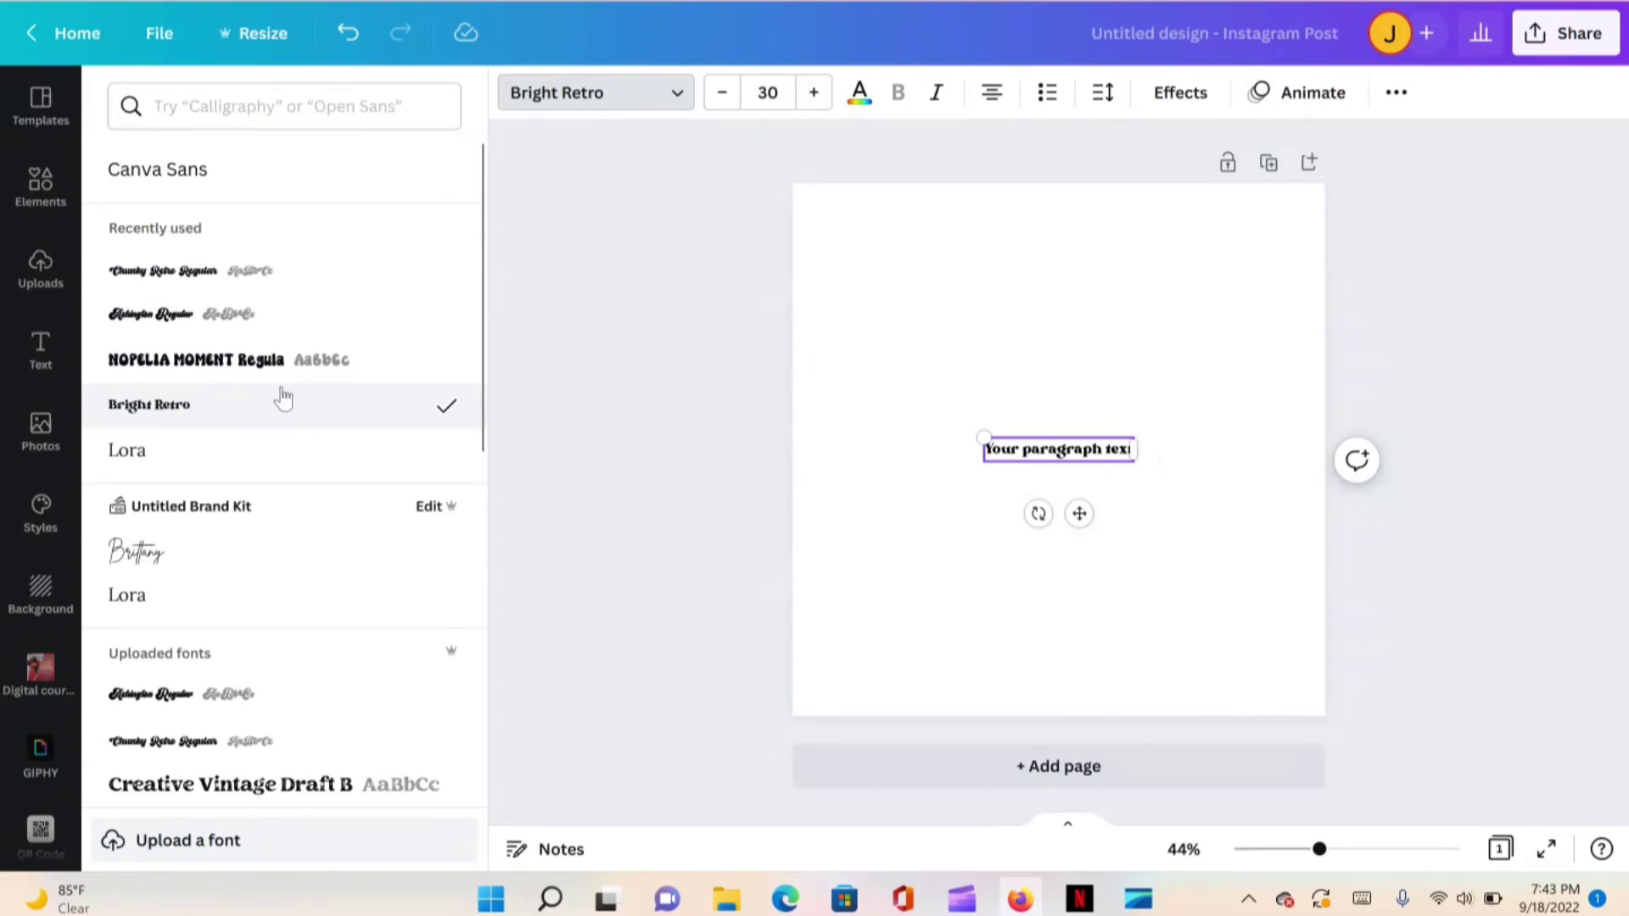
{"action": "left_click", "coordinate": [251, 112]}
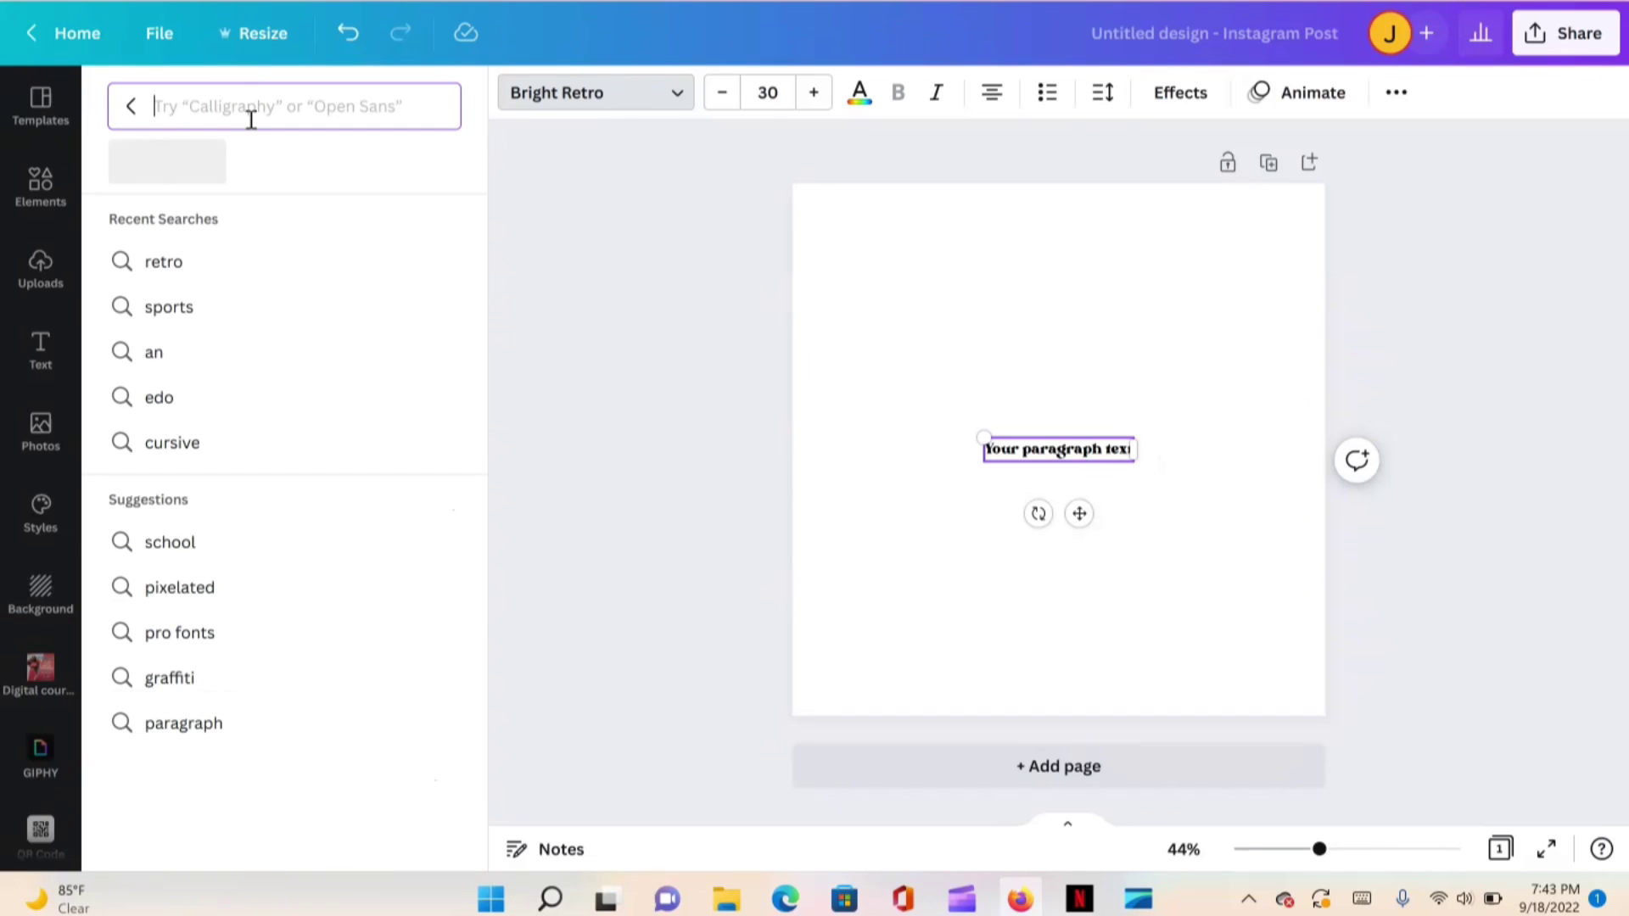
{"action": "type", "text": "retro"}
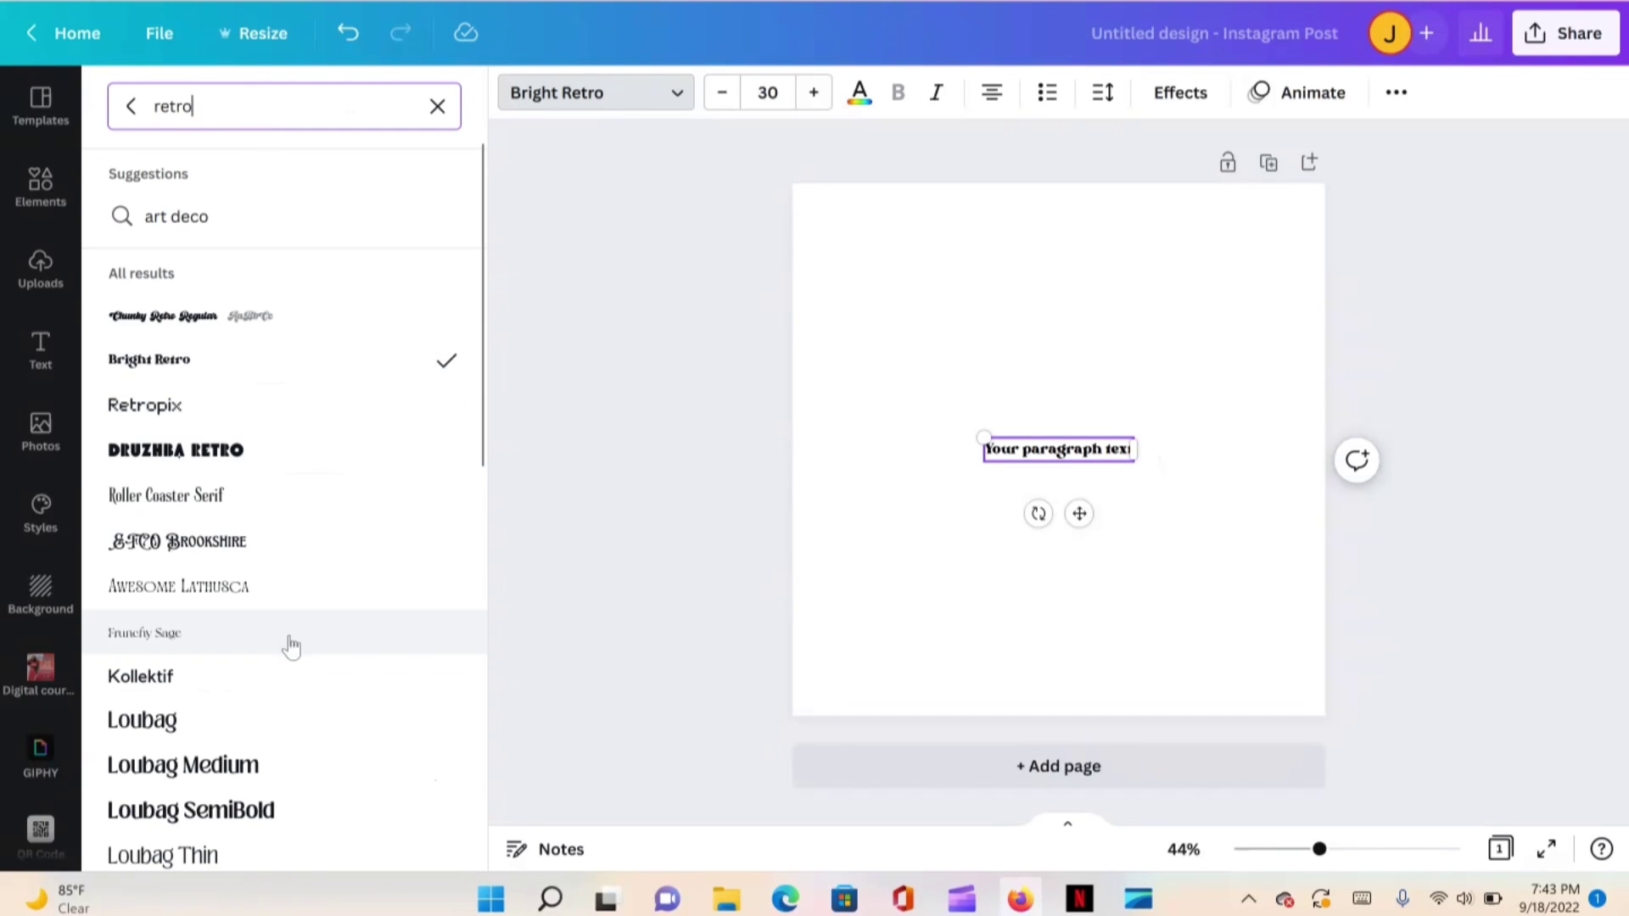
{"action": "scroll", "coordinate": [378, 515], "scroll_direction": "down", "scroll_amount": 3}
{"action": "scroll", "coordinate": [379, 515], "scroll_direction": "down", "scroll_amount": 4}
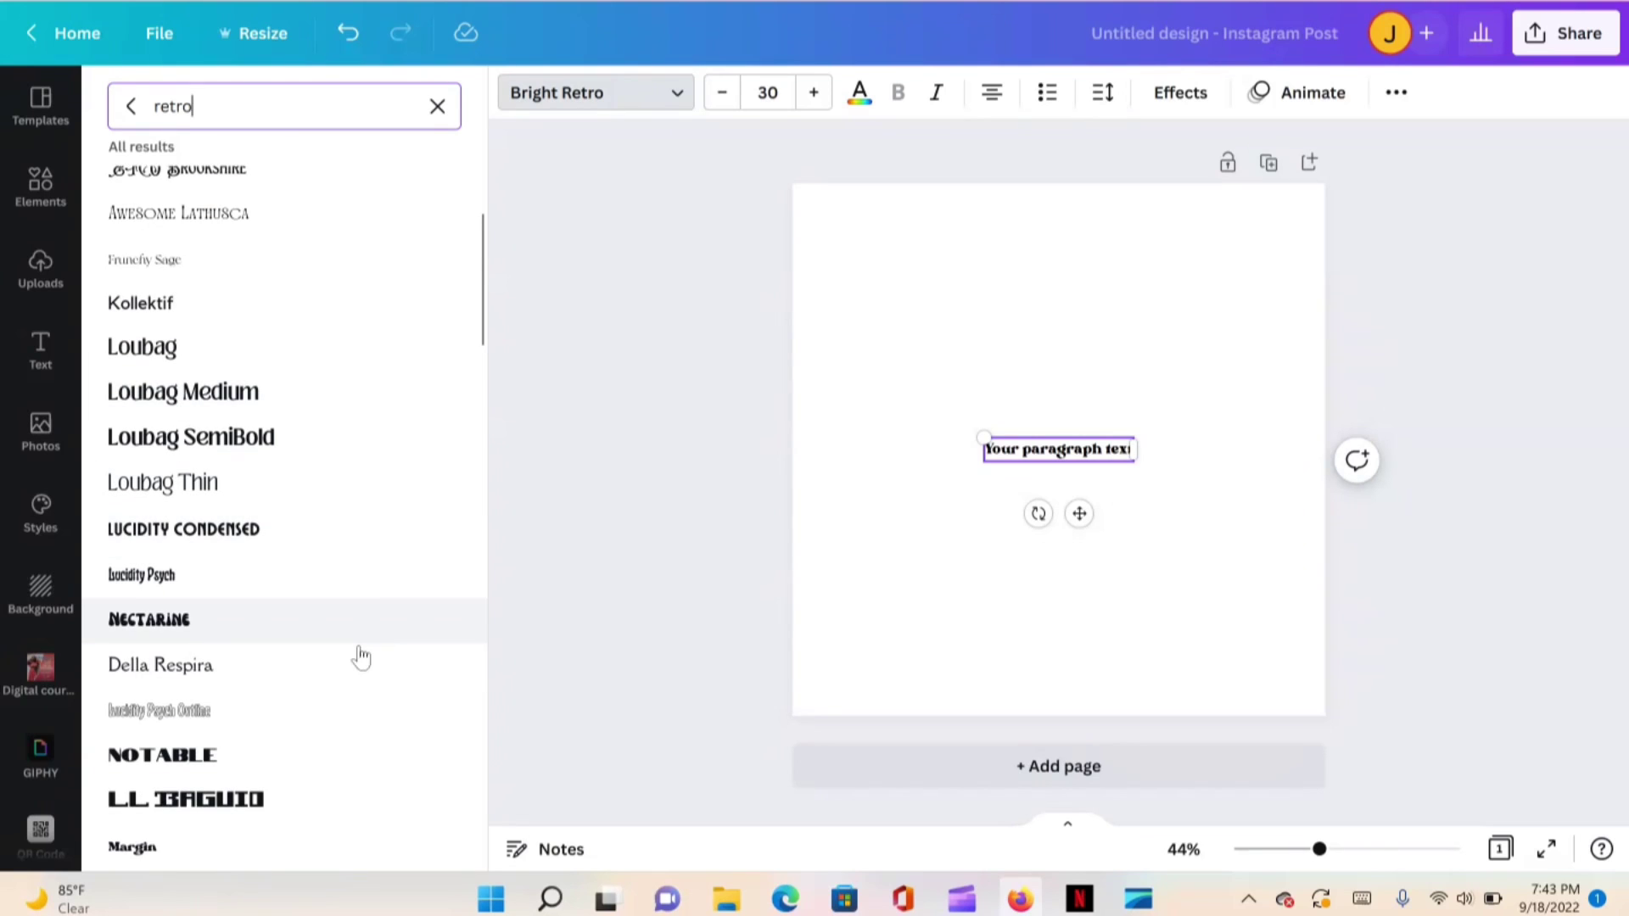
{"action": "scroll", "coordinate": [258, 542], "scroll_direction": "up", "scroll_amount": 7}
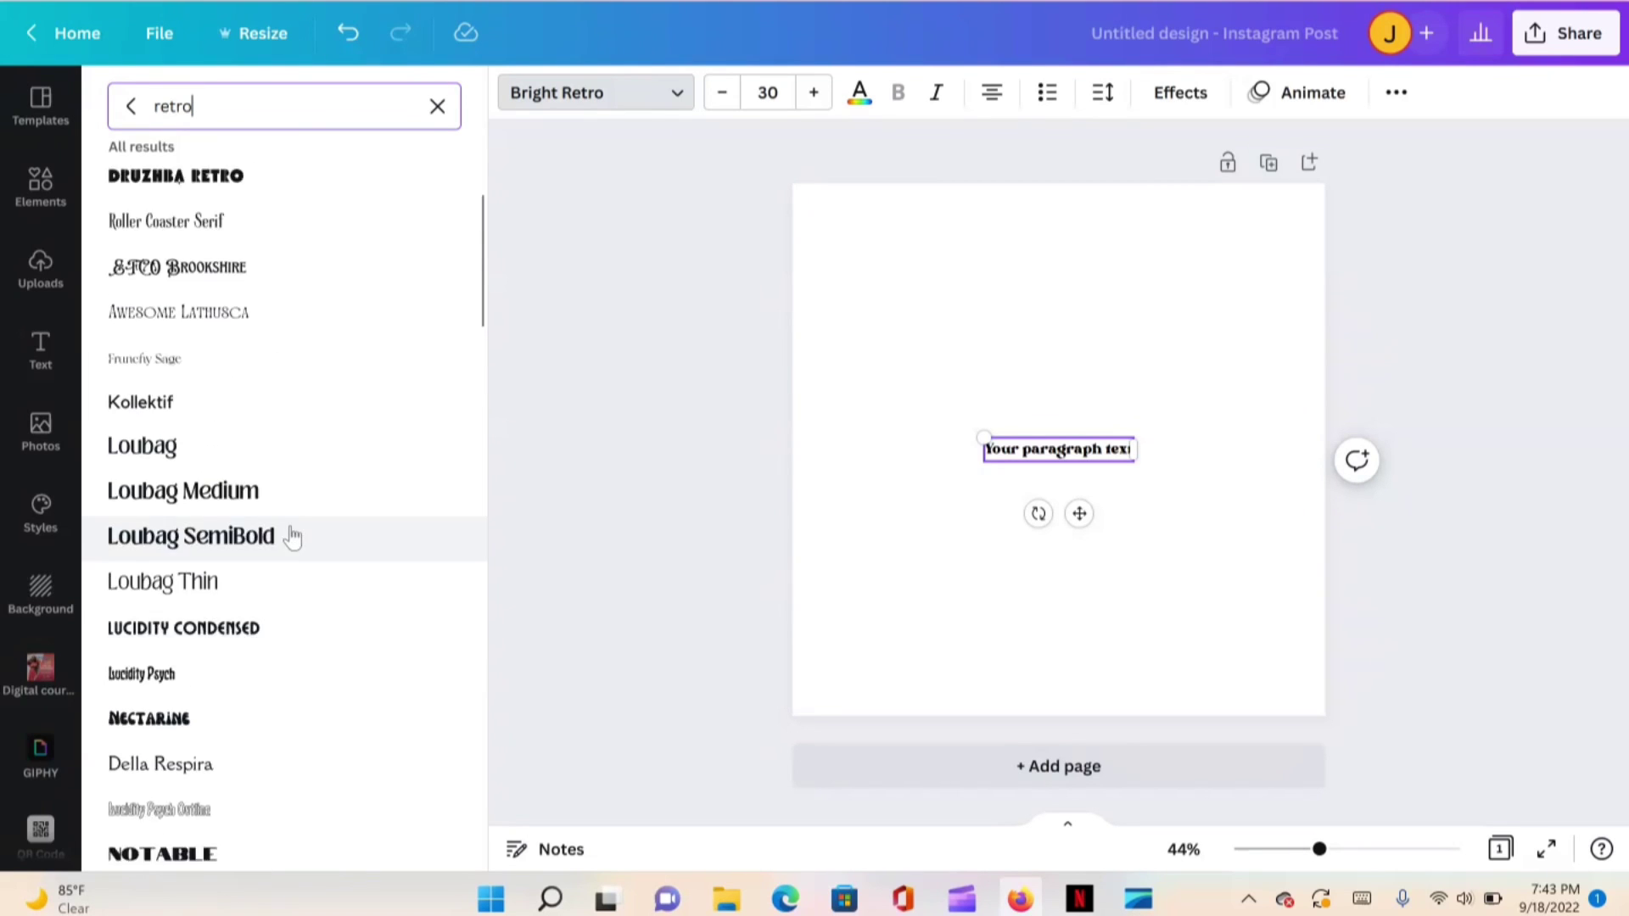
{"action": "left_click", "coordinate": [437, 106]}
Replace the placeholder text with "Let your", scaled to font size about 80.2 on one line in the page's upper left
{"action": "left_click", "coordinate": [1056, 449]}
{"action": "double_click", "coordinate": [1057, 449]}
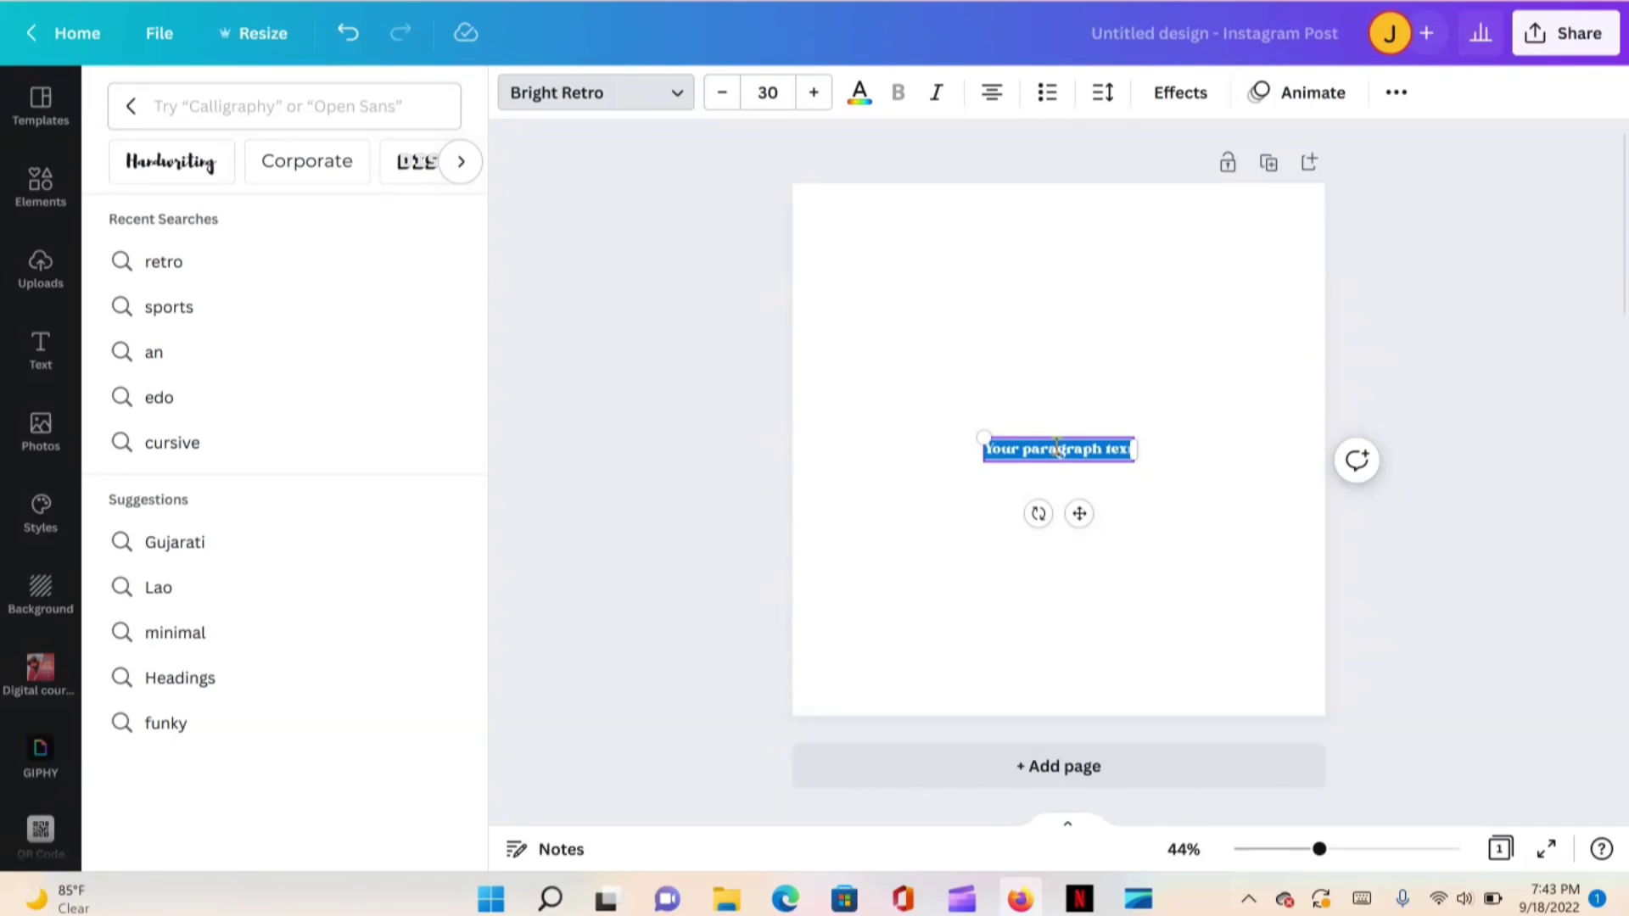
{"action": "key", "text": "ctrl+a"}
{"action": "type", "text": "Lett"}
{"action": "left_click_drag", "start_coordinate": [984, 437], "coordinate": [879, 313]}
{"action": "left_click", "coordinate": [1034, 394]}
{"action": "left_click", "coordinate": [1064, 389]}
{"action": "key", "text": "BackSpace"}
{"action": "type", "text": "your"}
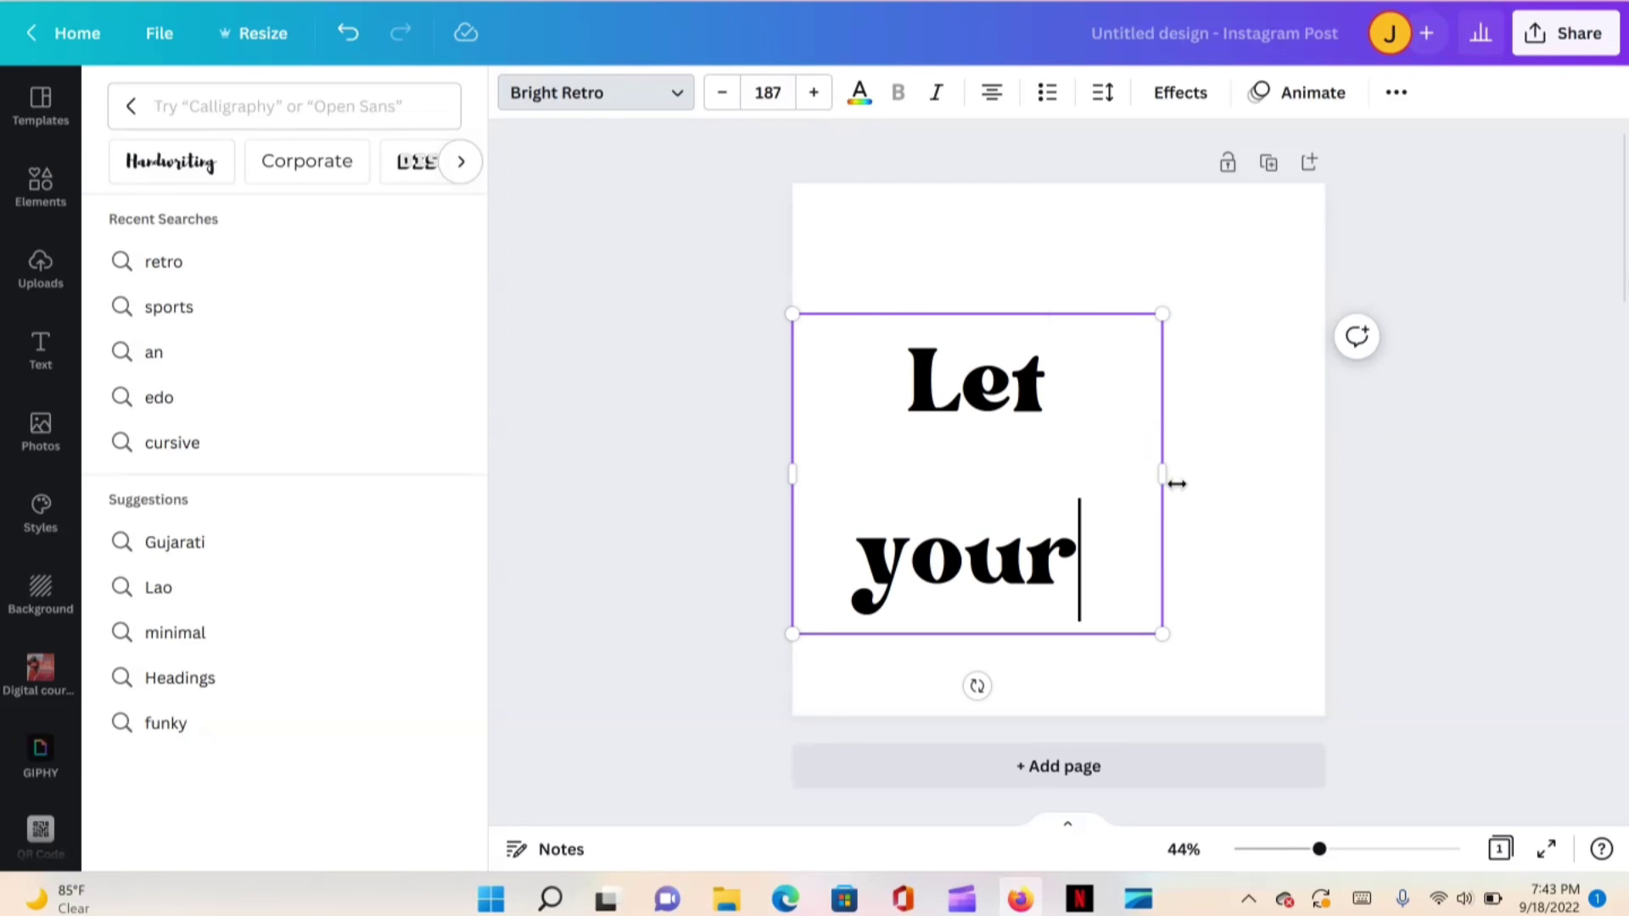
{"action": "left_click_drag", "start_coordinate": [1172, 475], "coordinate": [1230, 475]}
{"action": "left_click_drag", "start_coordinate": [1232, 314], "coordinate": [935, 435]}
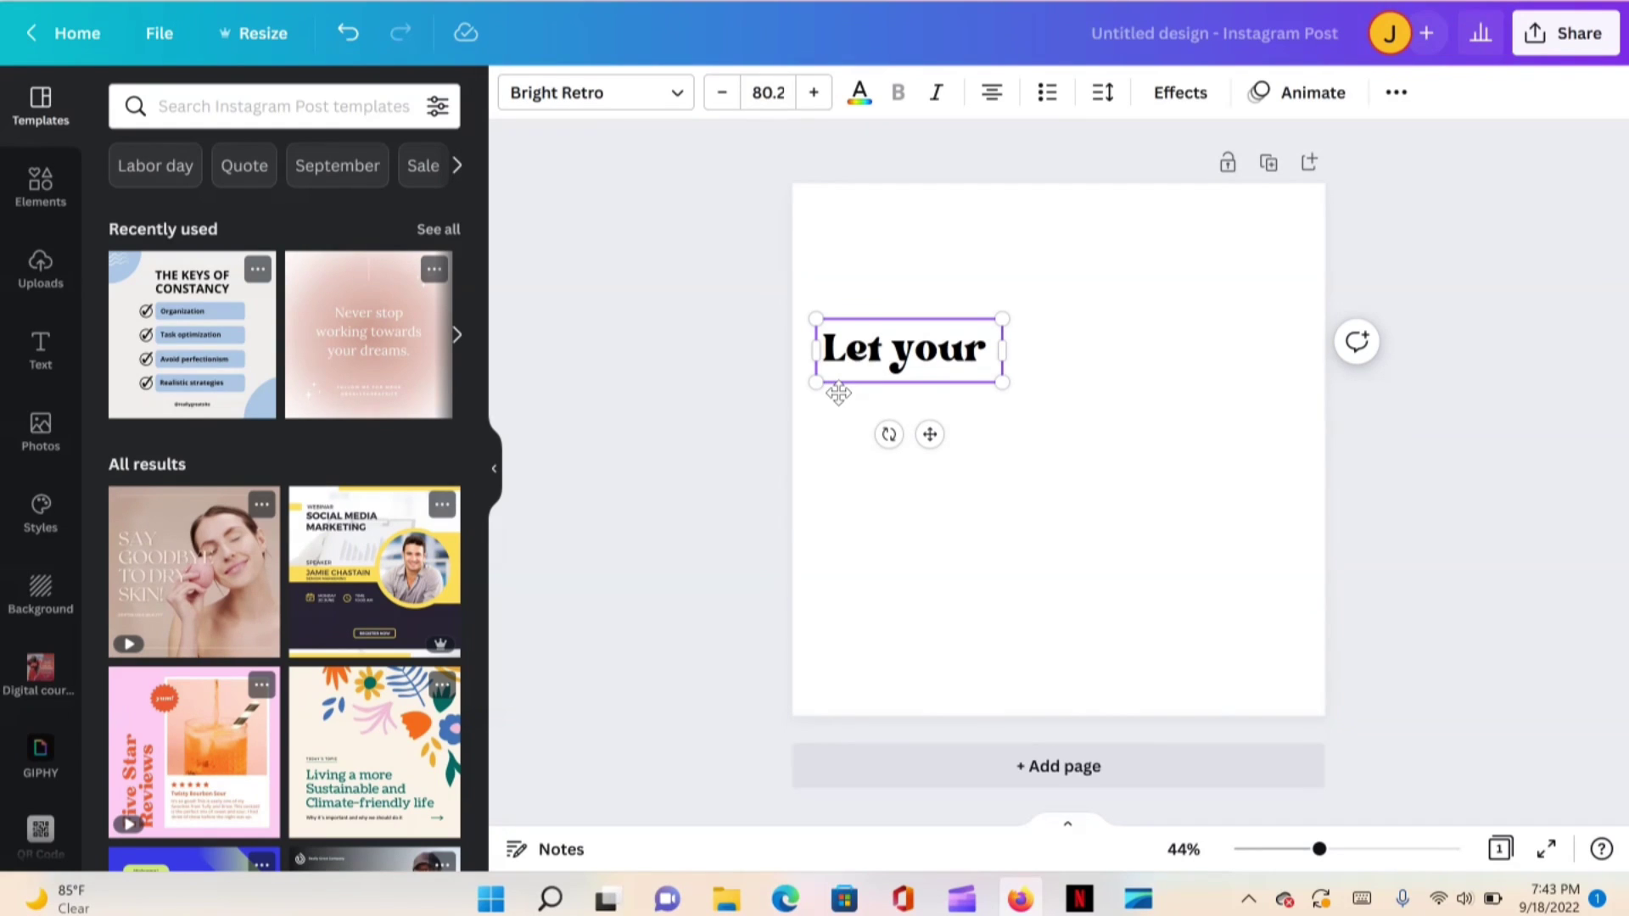
Add a second text box reading "light shine" and place it beside "Let your" on the same line
{"action": "left_click", "coordinate": [1070, 477]}
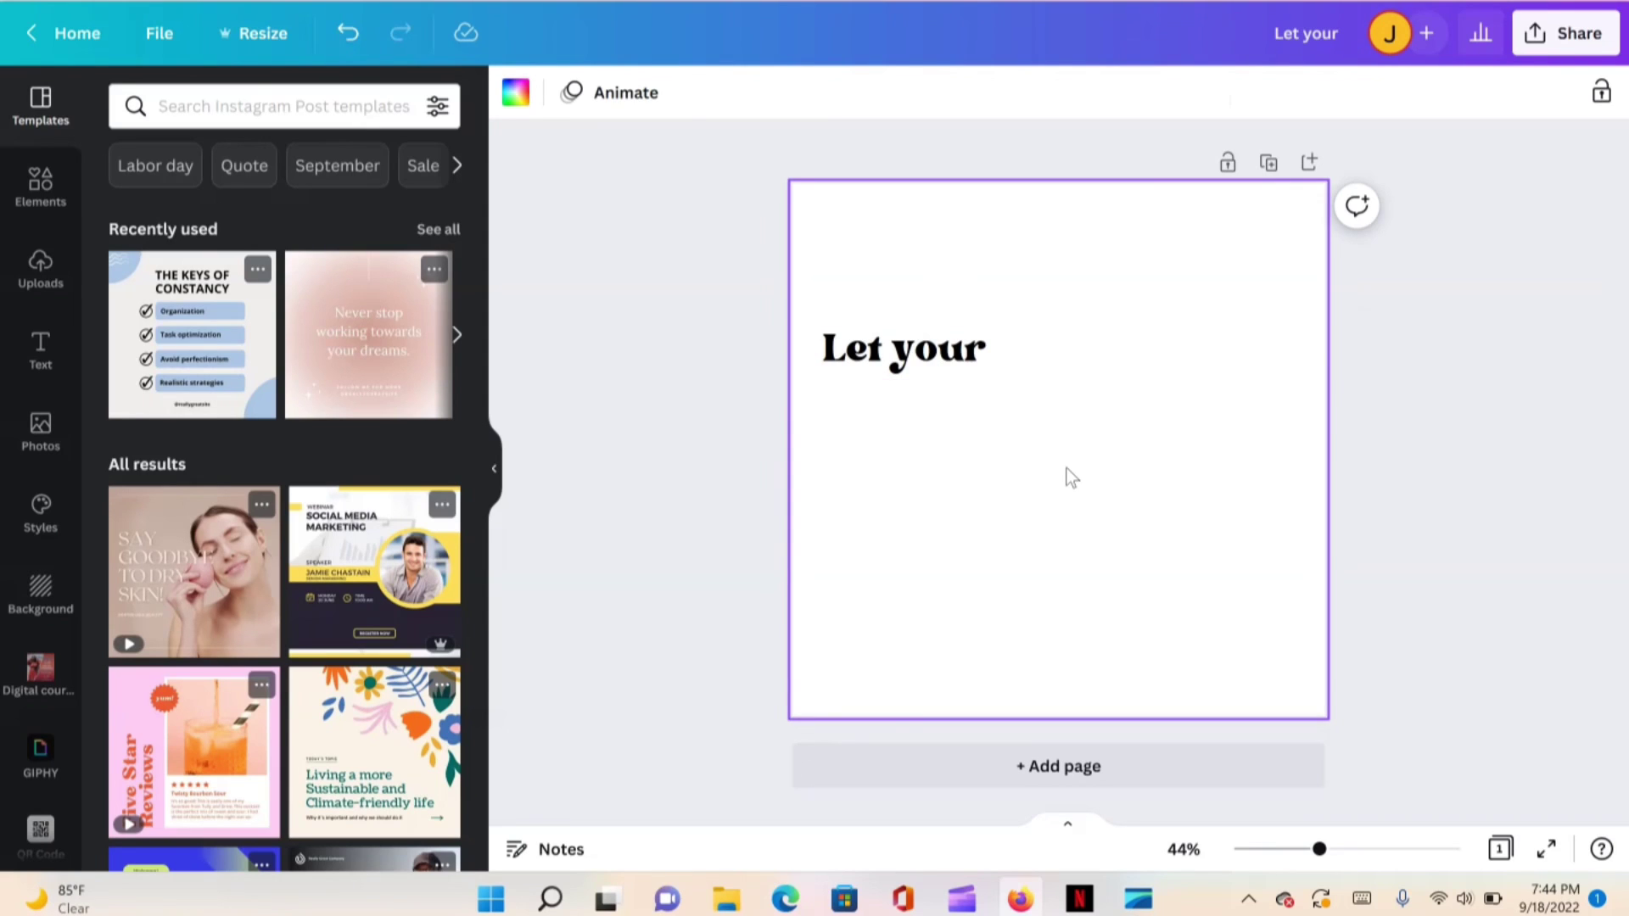
{"action": "type", "text": "tlig"}
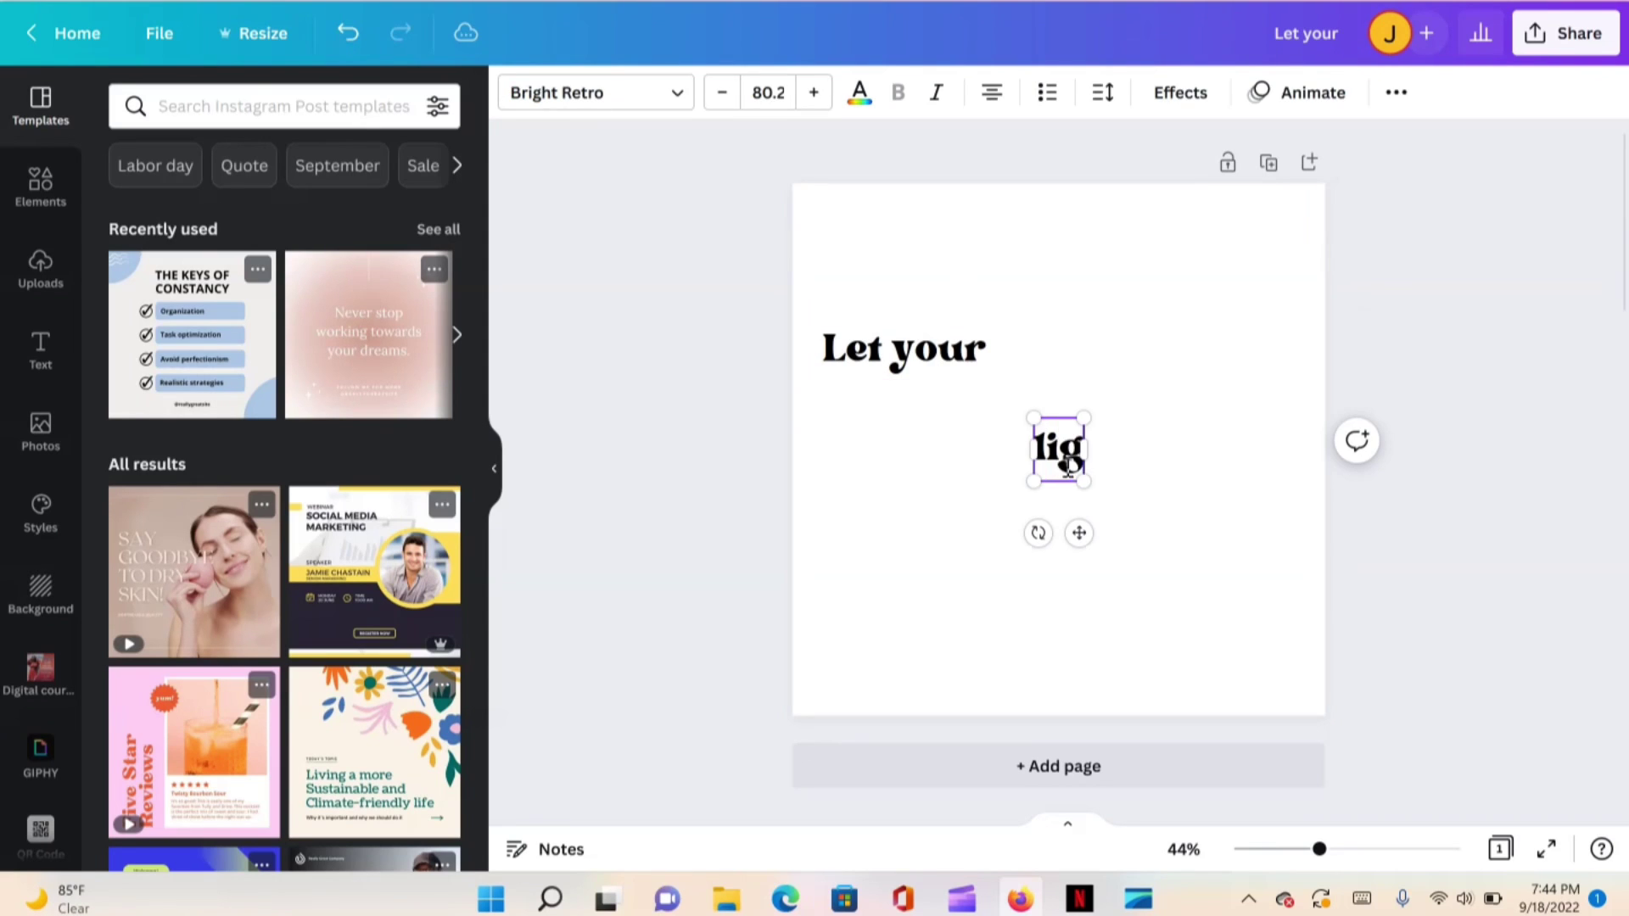
{"action": "type", "text": "ht shine"}
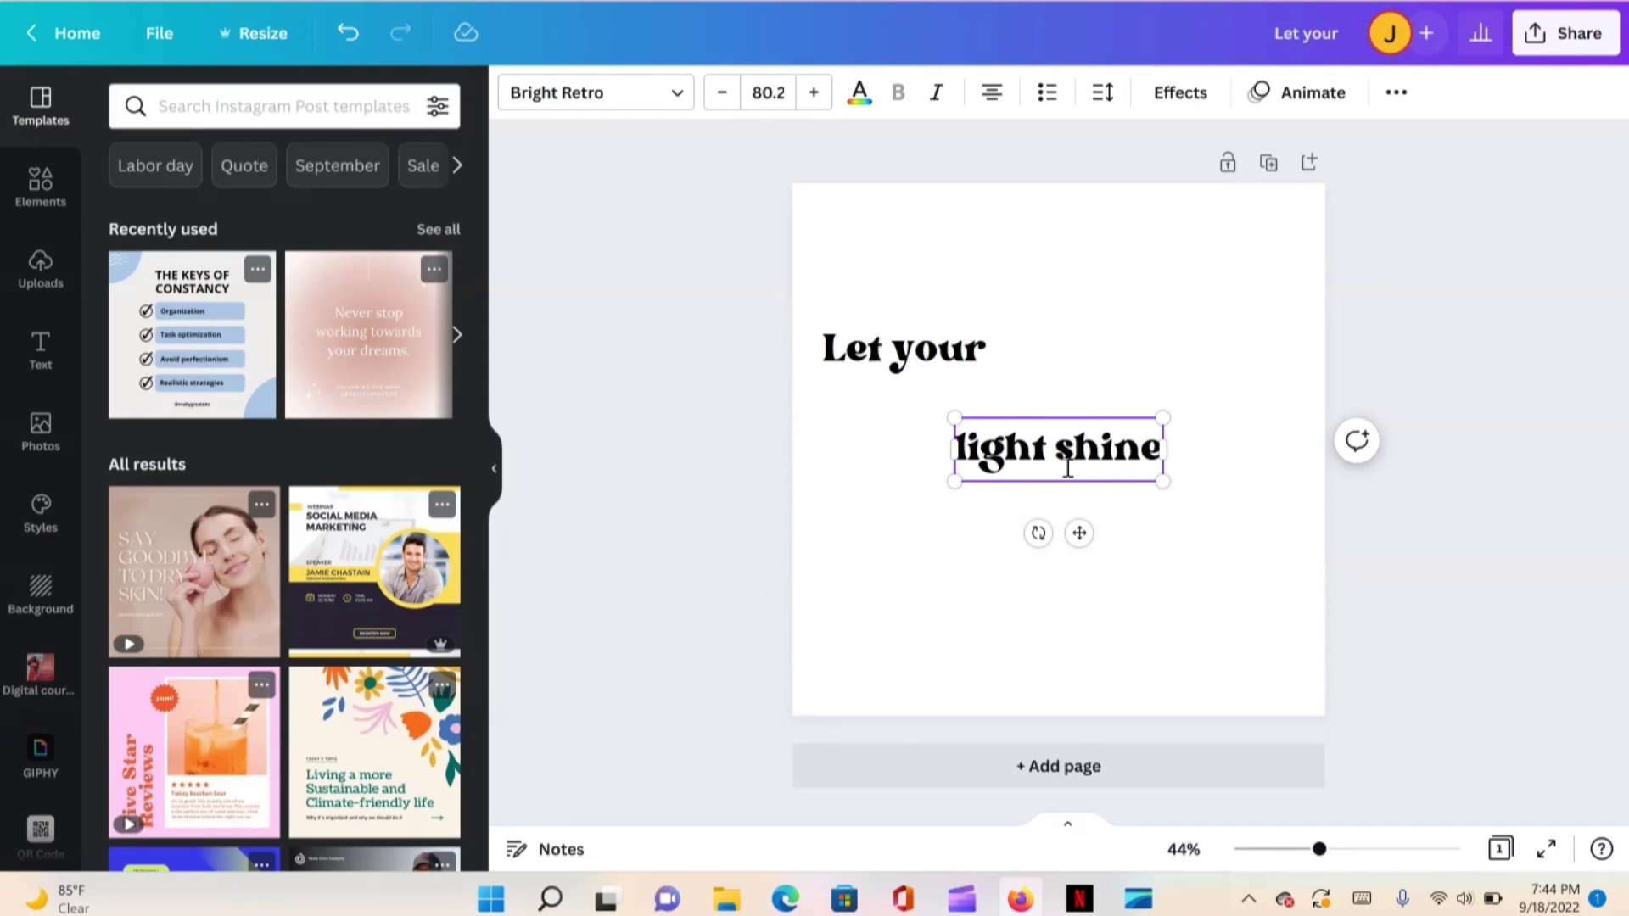
{"action": "left_click", "coordinate": [931, 569]}
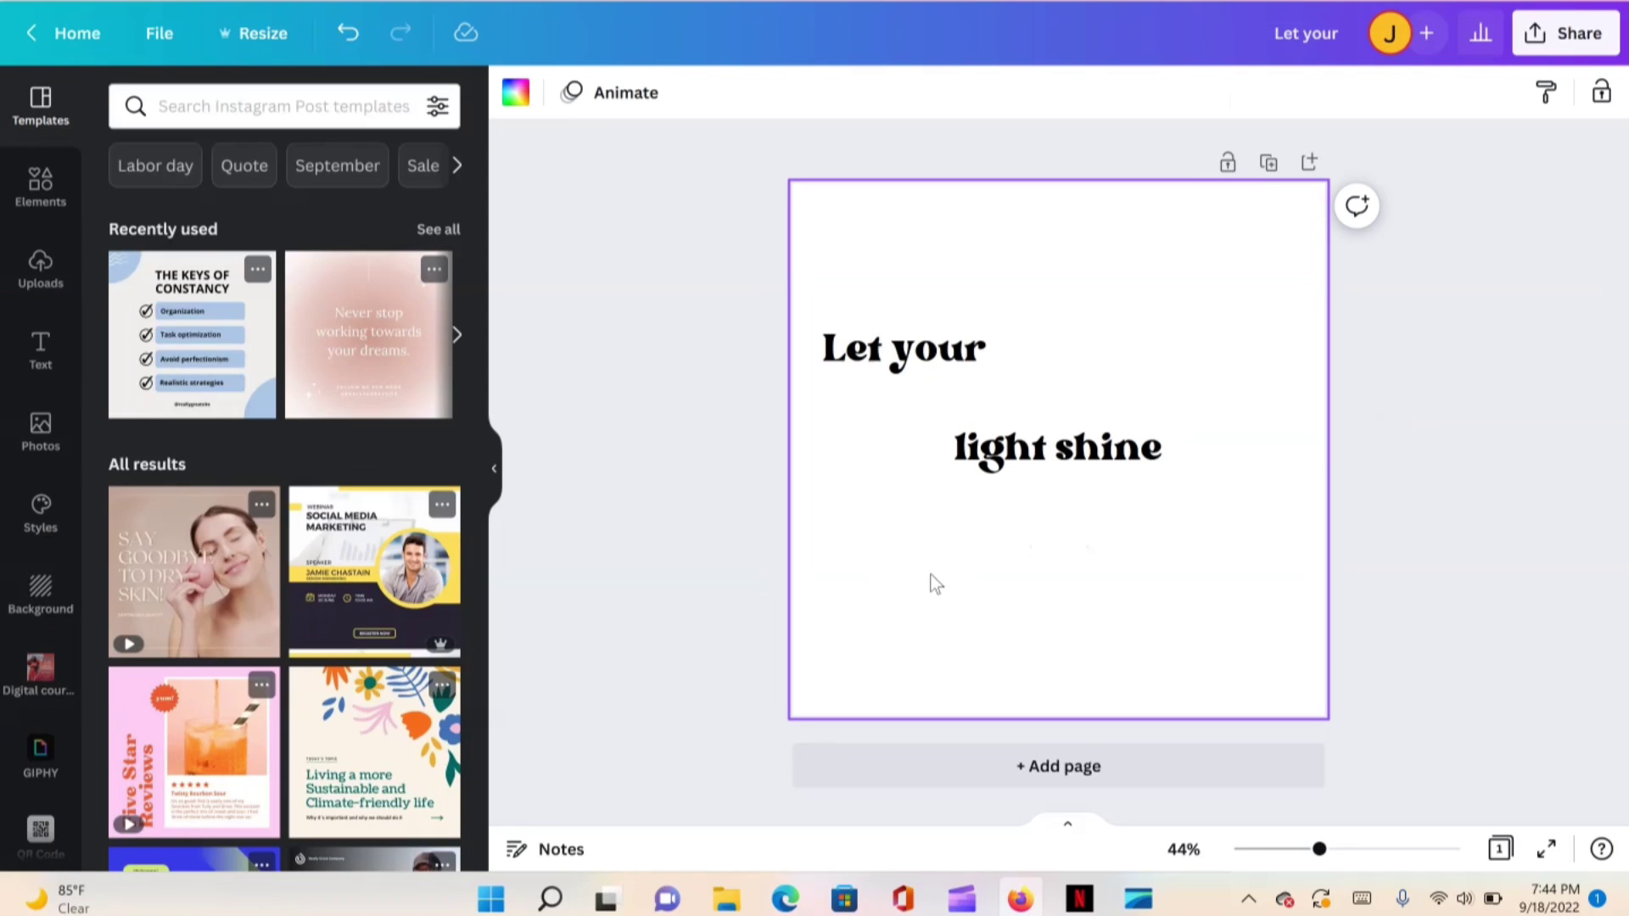
{"action": "left_click", "coordinate": [964, 368]}
{"action": "left_click_drag", "start_coordinate": [1046, 454], "coordinate": [1094, 356]}
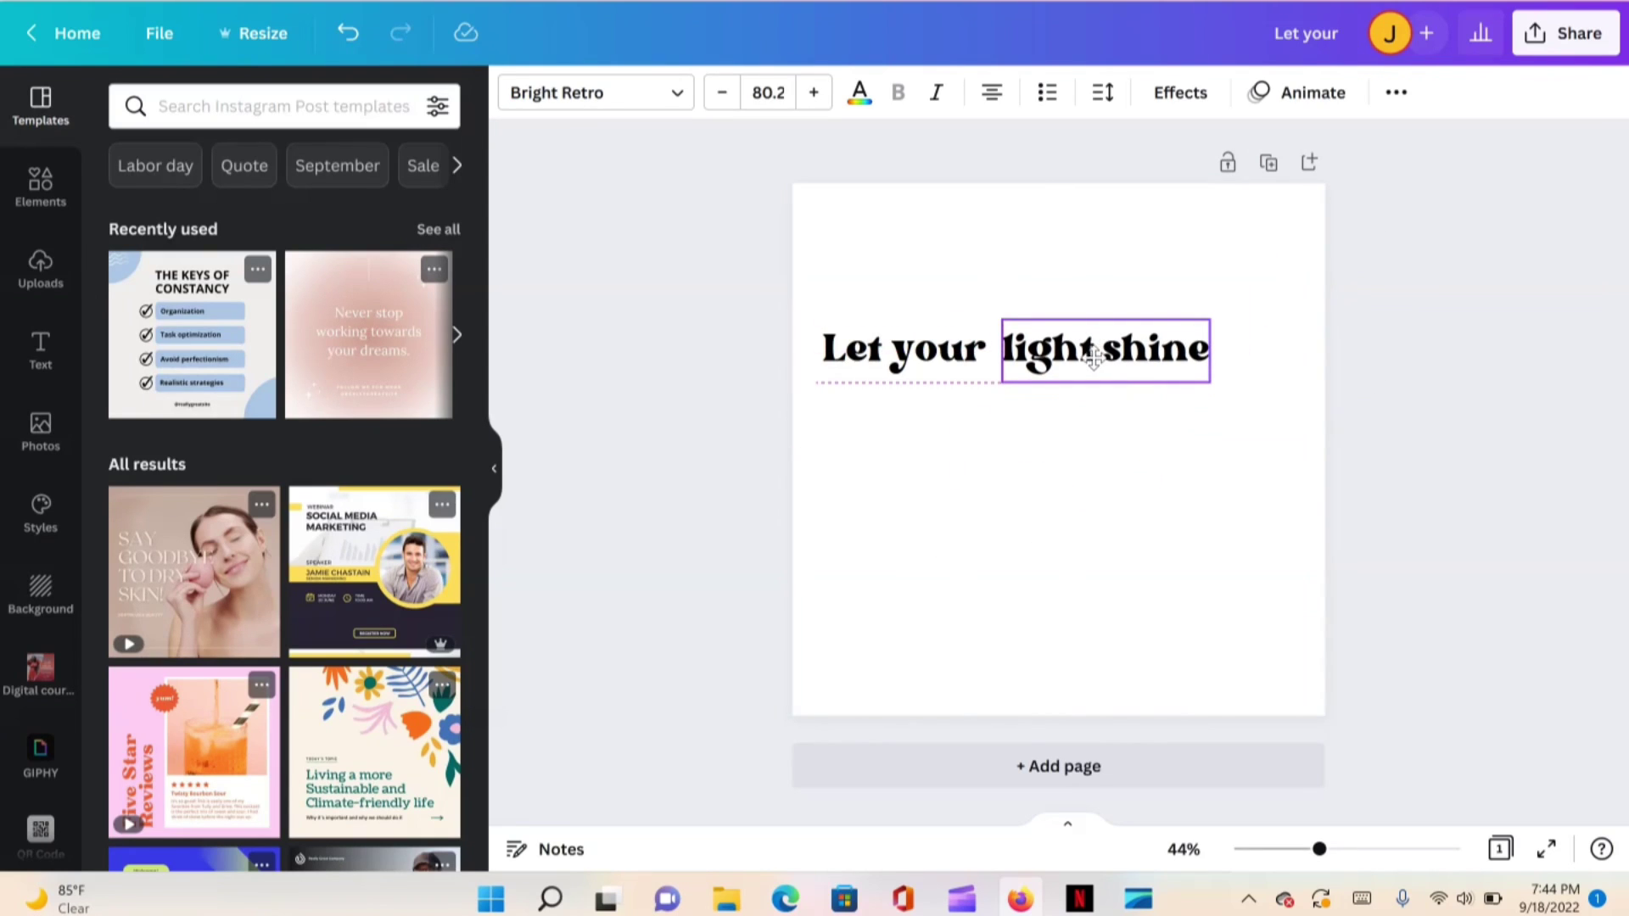
Duplicate the "Let your" and "light shine" text boxes and arrange the copies as a second line below the first
{"action": "mouse_move", "coordinate": [941, 363]}
{"action": "left_mouse_down"}
{"action": "mouse_move", "coordinate": [963, 353]}
{"action": "mouse_move", "coordinate": [921, 349]}
{"action": "mouse_move", "coordinate": [933, 389]}
{"action": "left_mouse_up"}
{"action": "left_click", "coordinate": [889, 270]}
{"action": "left_click", "coordinate": [1078, 365]}
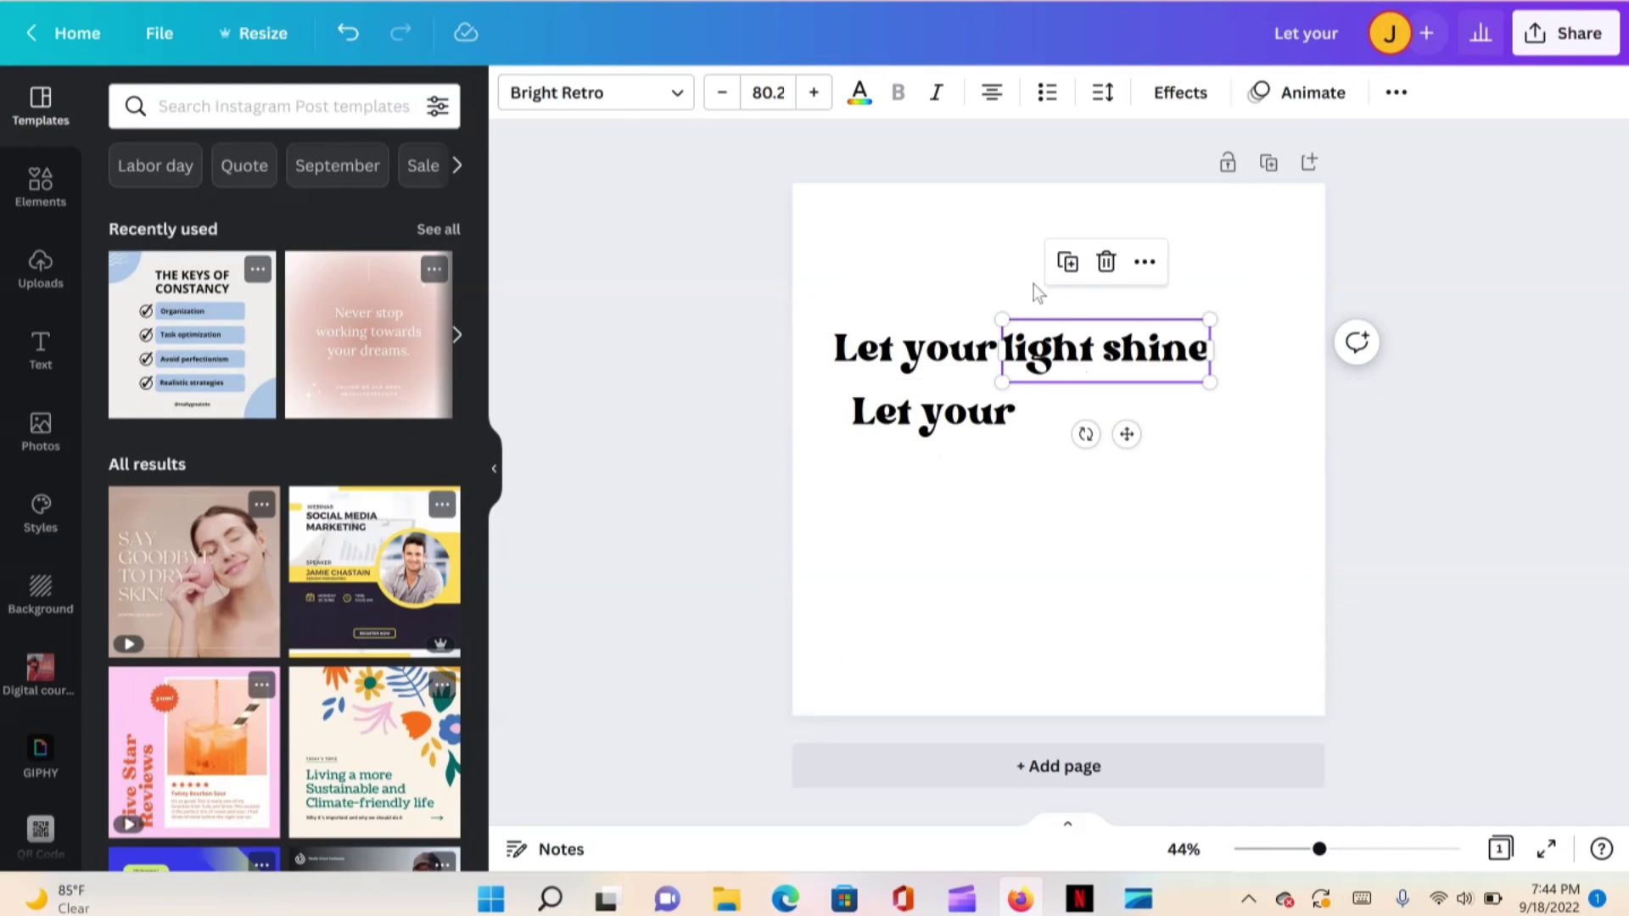
{"action": "left_click", "coordinate": [1067, 261]}
{"action": "left_click_drag", "start_coordinate": [1094, 363], "coordinate": [1114, 415]}
Duplicate both text boxes again to make a third and fourth "Let your light shine" line below the second
{"action": "left_click_drag", "start_coordinate": [953, 436], "coordinate": [919, 505]}
{"action": "left_click", "coordinate": [897, 339]}
{"action": "left_click", "coordinate": [1100, 433]}
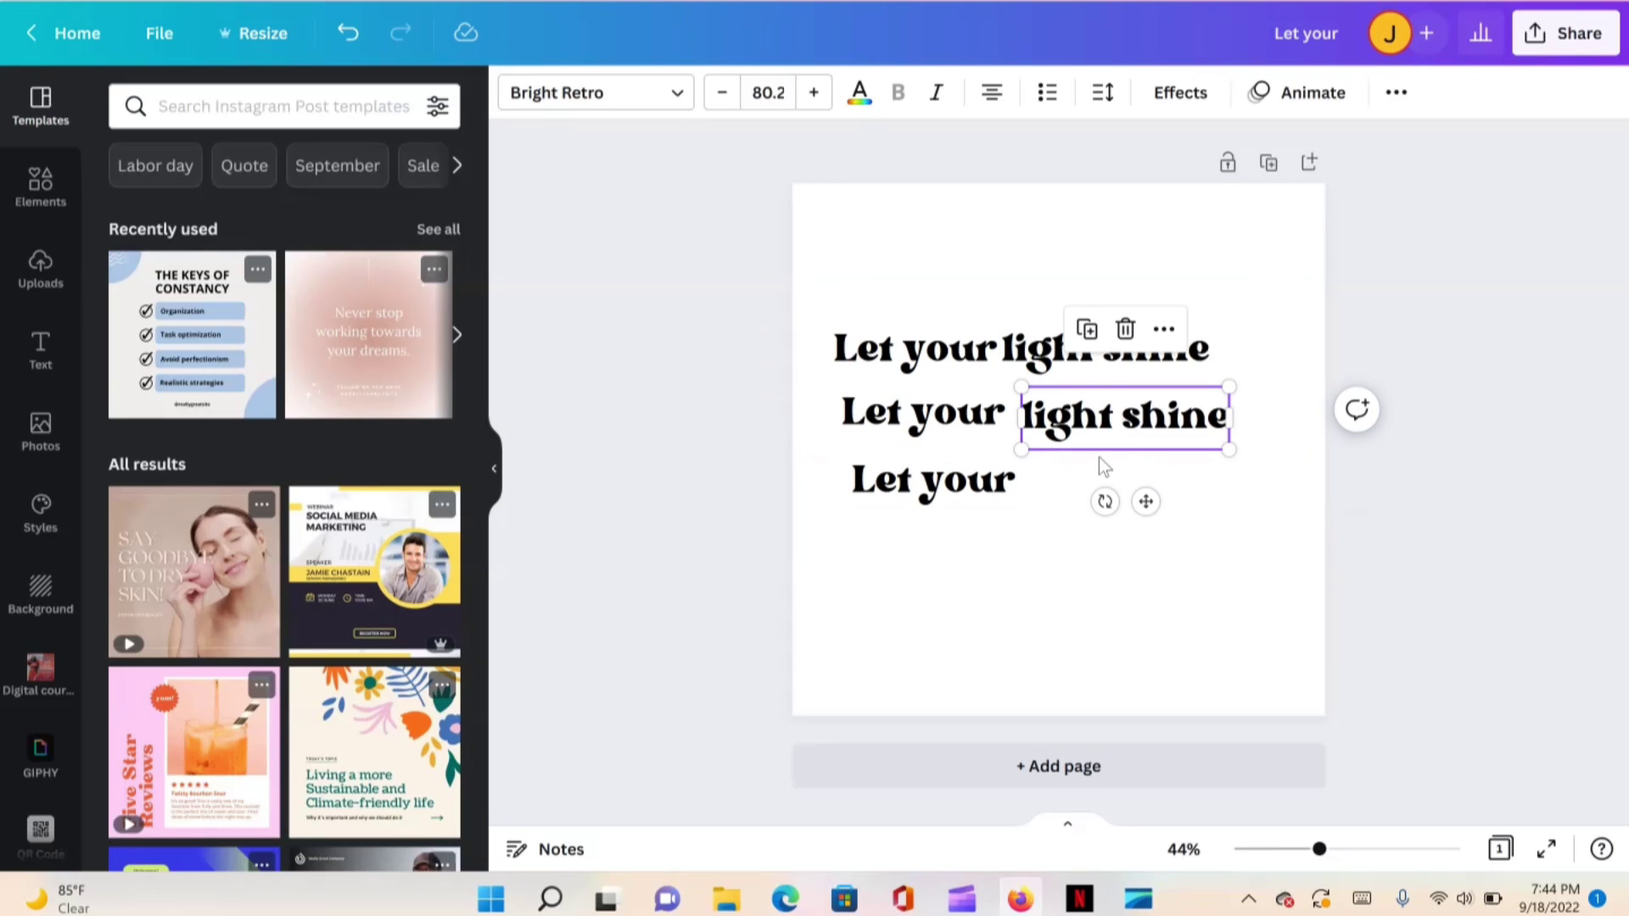
{"action": "left_click", "coordinate": [1087, 329]}
{"action": "left_click_drag", "start_coordinate": [1117, 450], "coordinate": [1116, 485]}
{"action": "left_click", "coordinate": [975, 509], "text": "shift"}
{"action": "key", "text": "ctrl+d"}
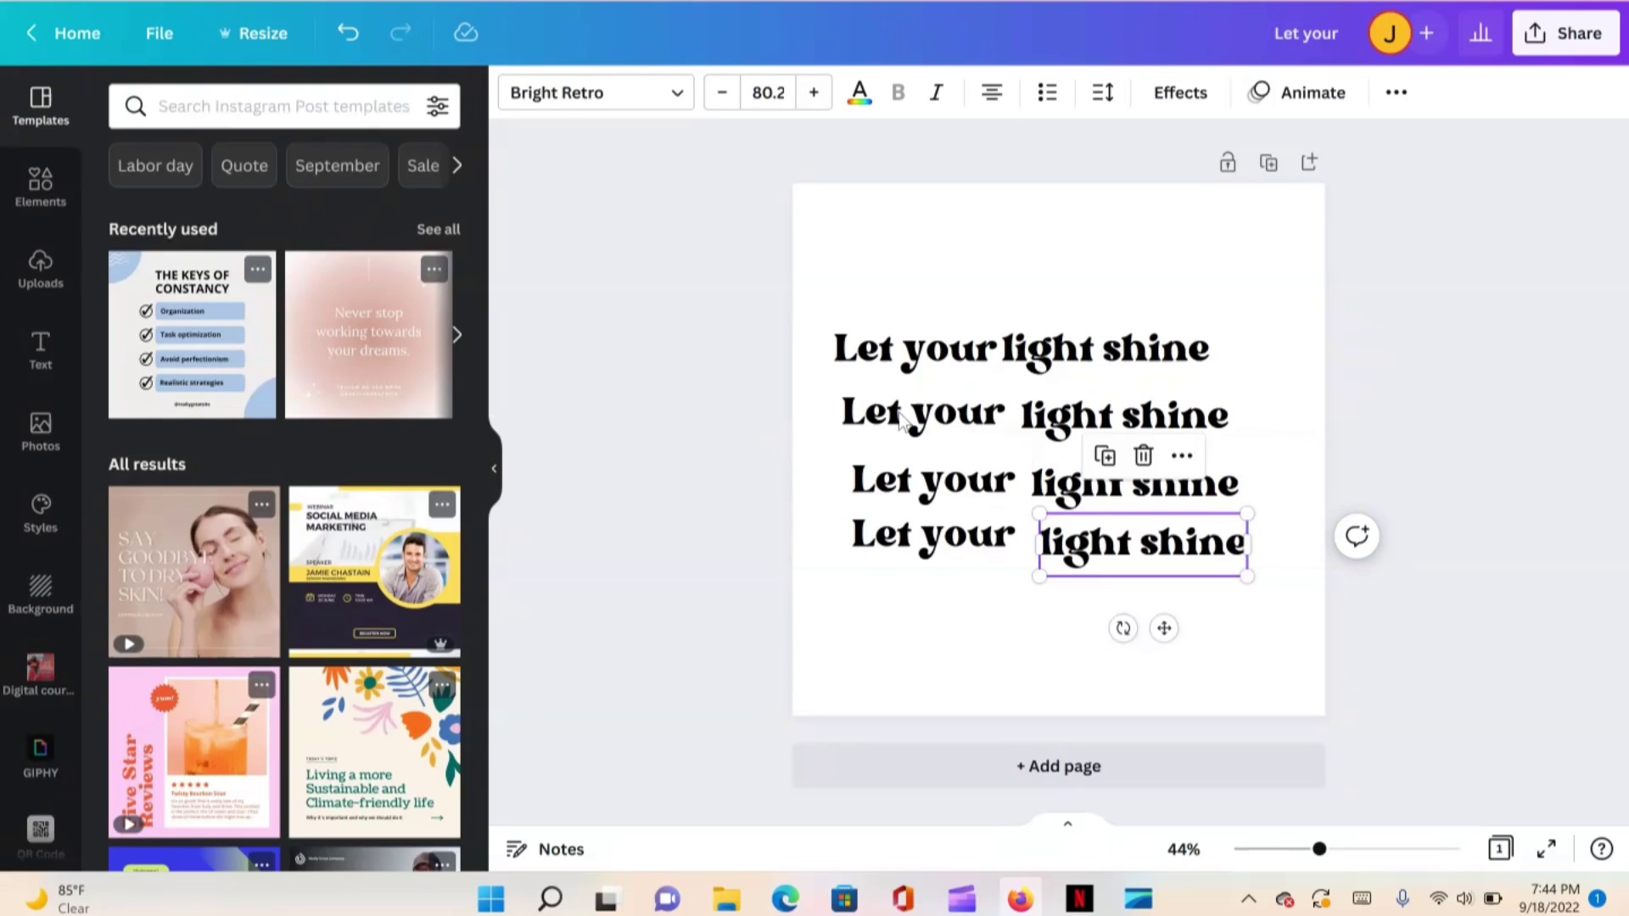
Set the font of both text boxes in the second line to the uploaded Chunky Retro Regular
{"action": "left_click", "coordinate": [634, 95]}
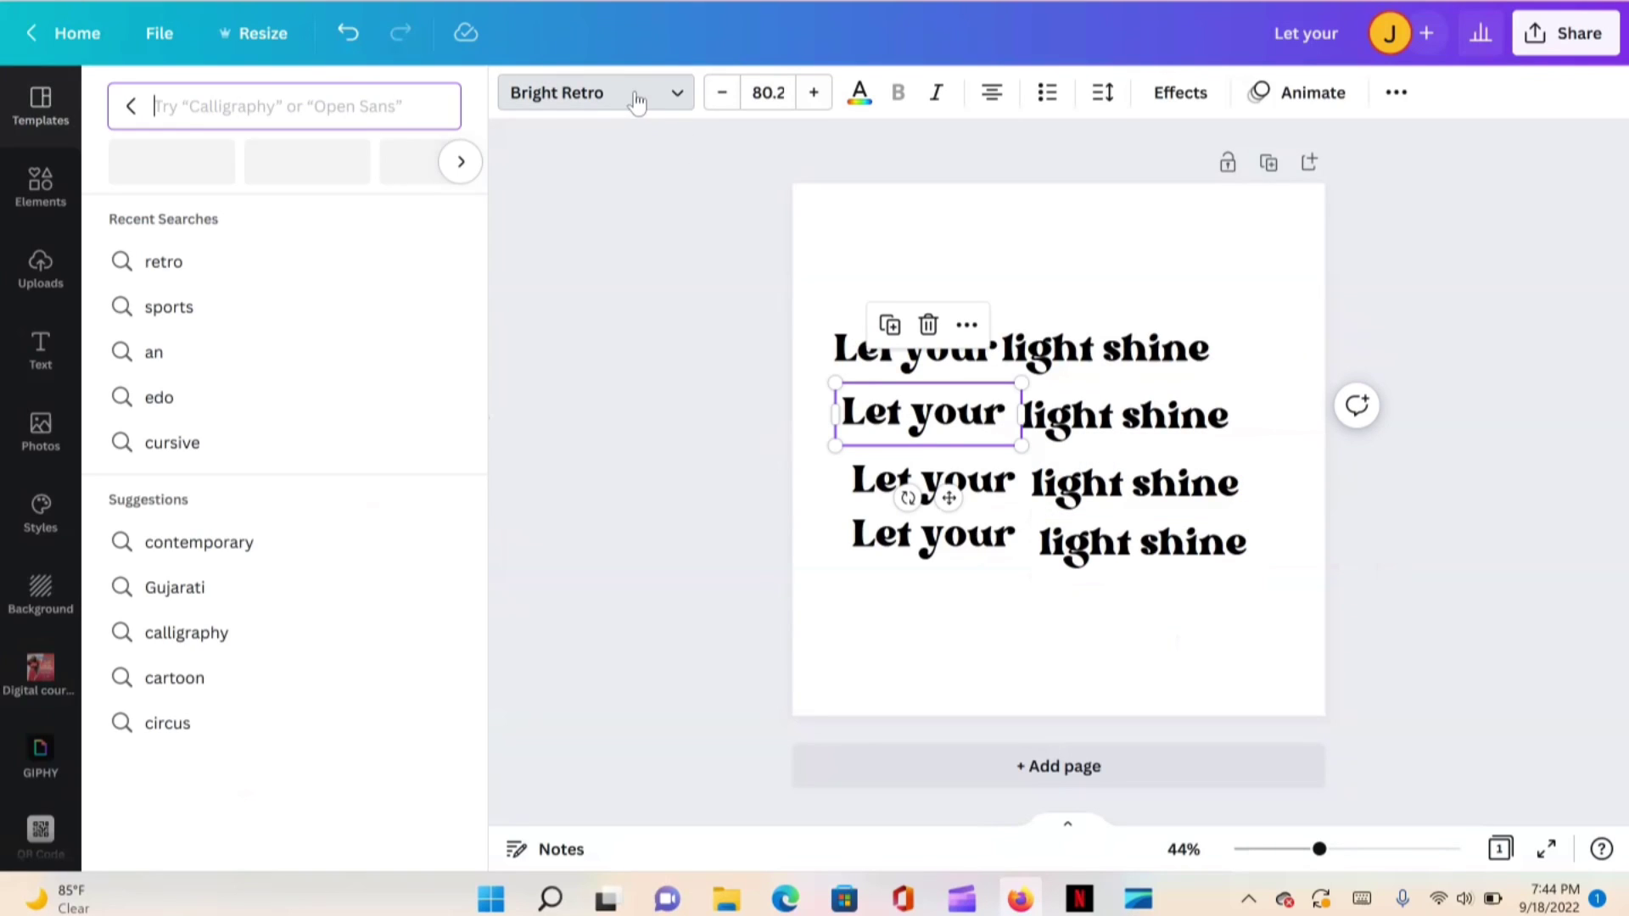
{"action": "left_click", "coordinate": [132, 106]}
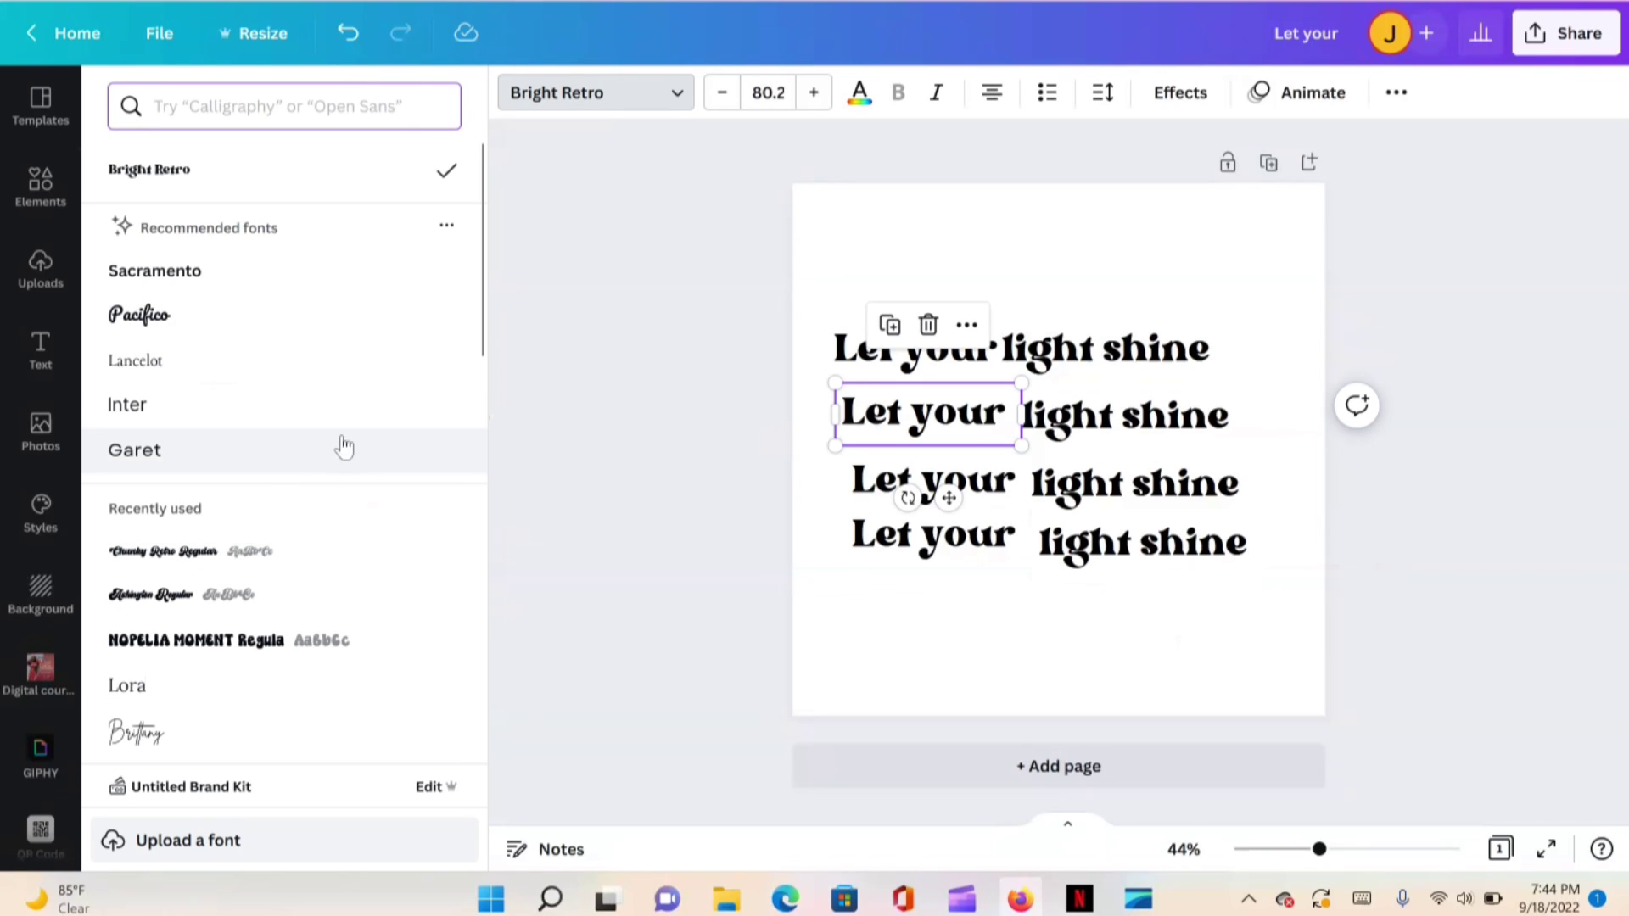
{"action": "scroll", "coordinate": [323, 447], "scroll_direction": "down", "scroll_amount": 1}
{"action": "left_click", "coordinate": [281, 494]}
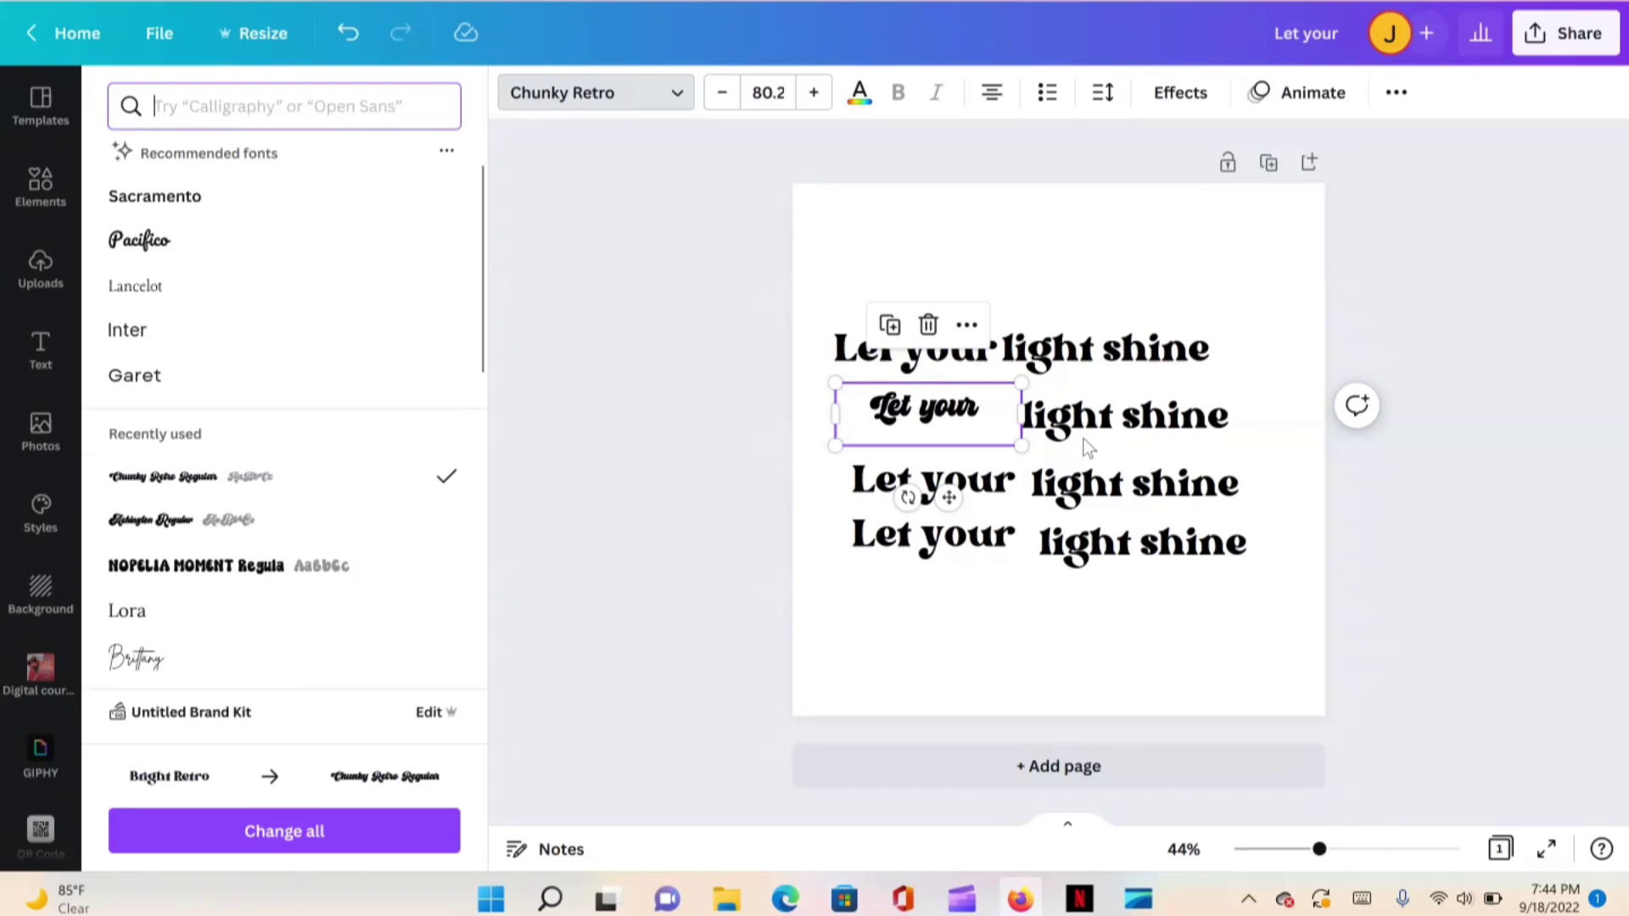
{"action": "left_click", "coordinate": [1148, 434]}
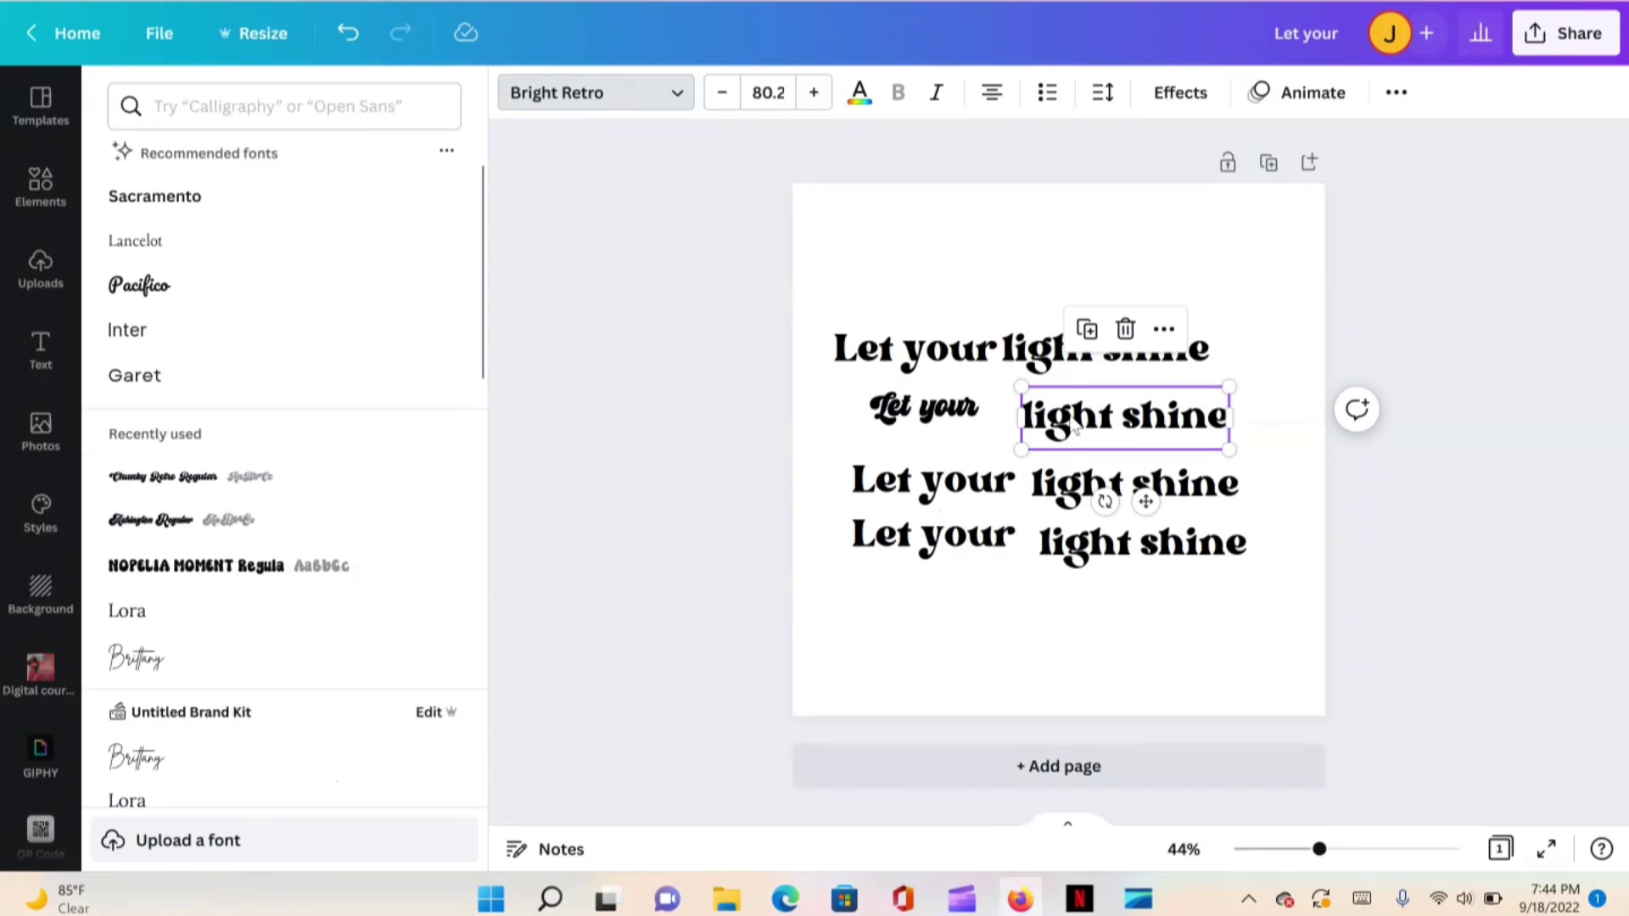
{"action": "left_click", "coordinate": [228, 486]}
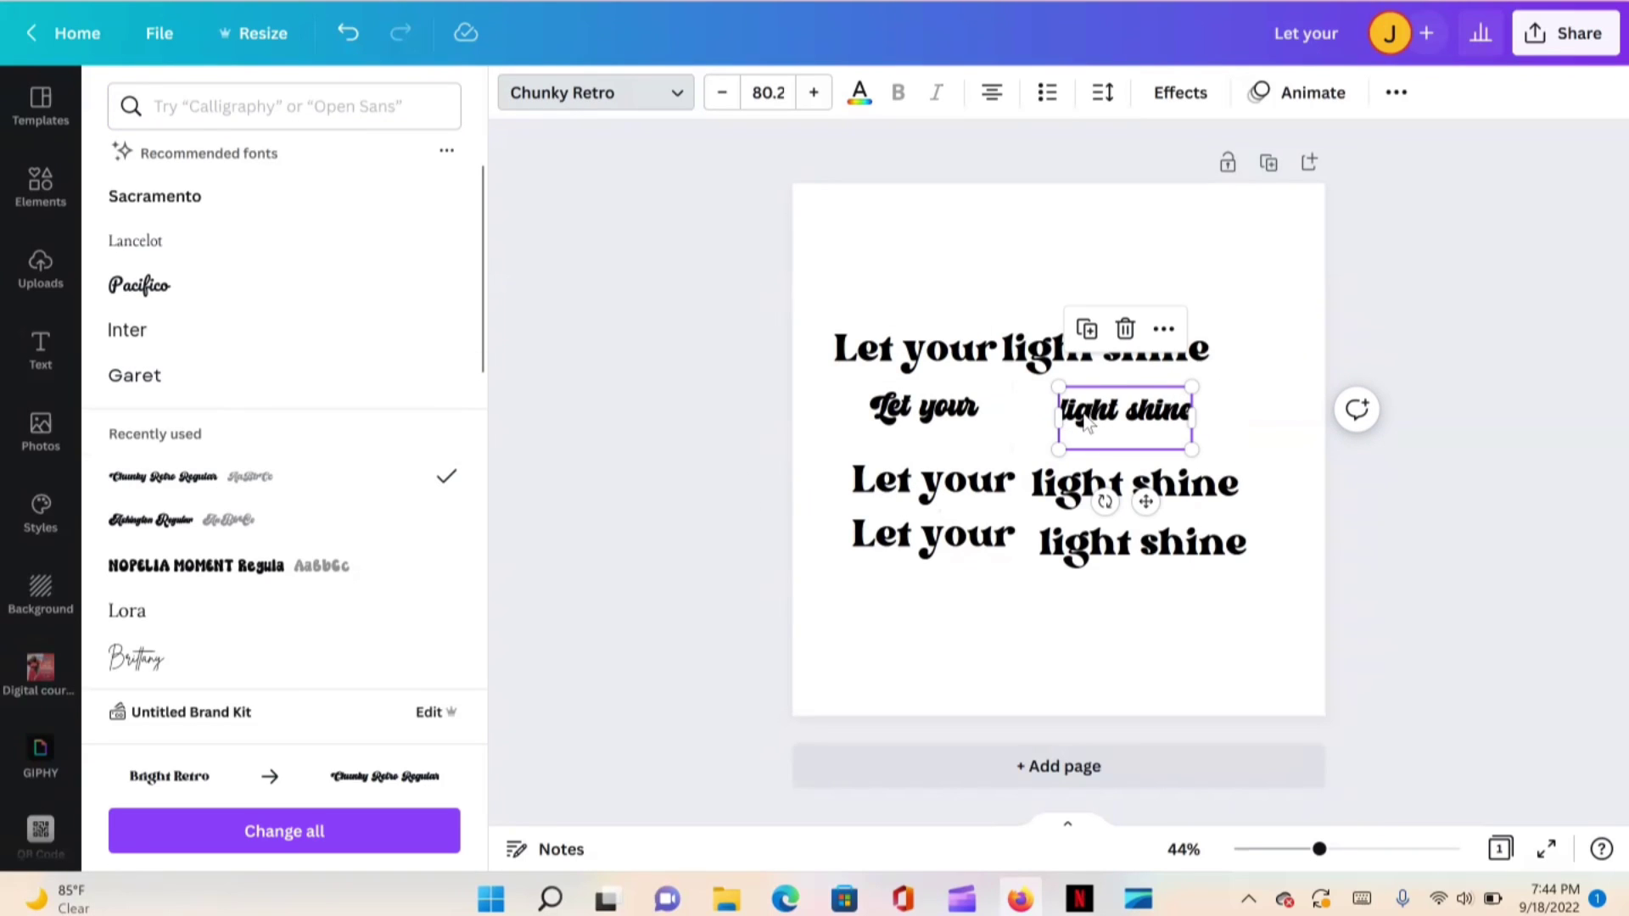
Set the font of both text boxes in the third line to Ashington Regular
{"action": "left_click", "coordinate": [934, 481]}
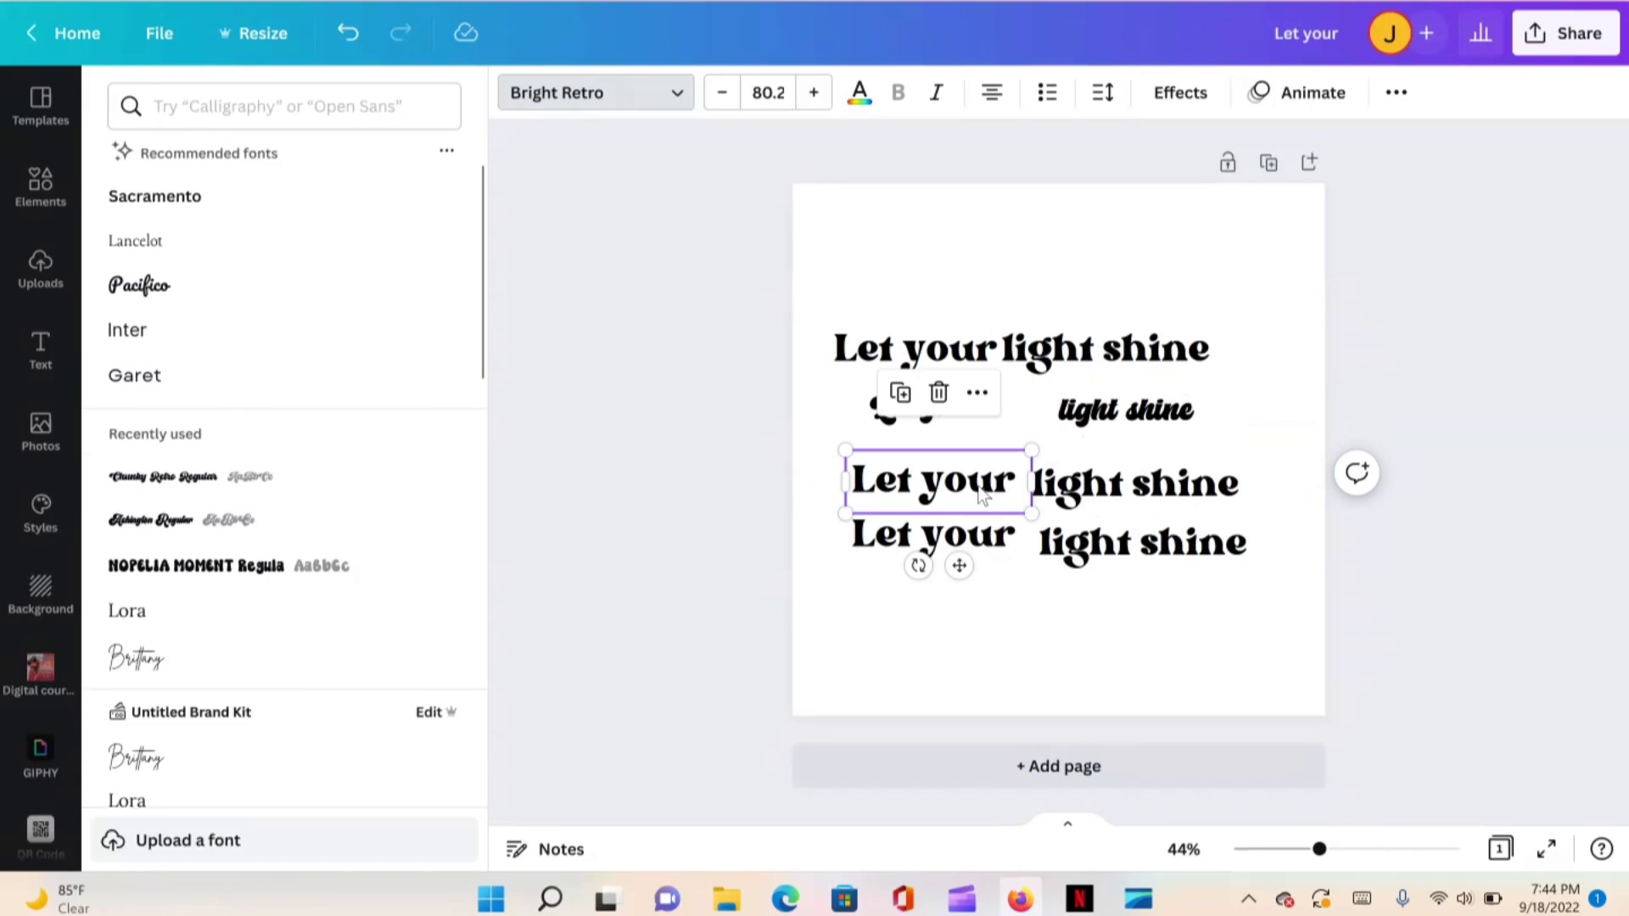
{"action": "left_click", "coordinate": [140, 524]}
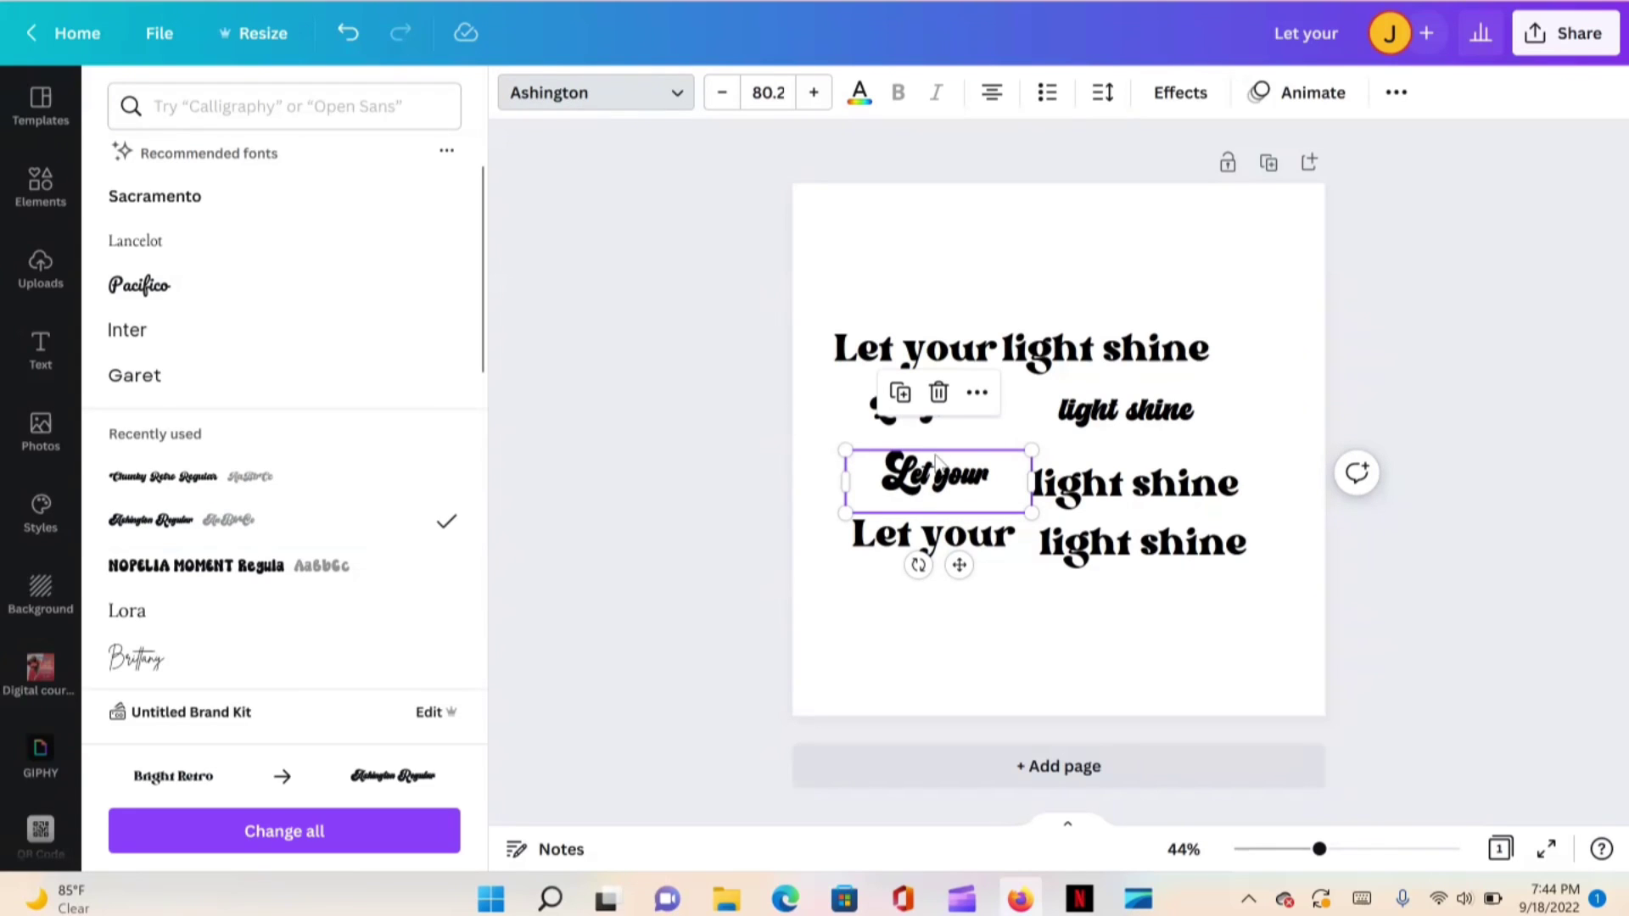
{"action": "left_click", "coordinate": [1118, 499]}
{"action": "left_click", "coordinate": [174, 521]}
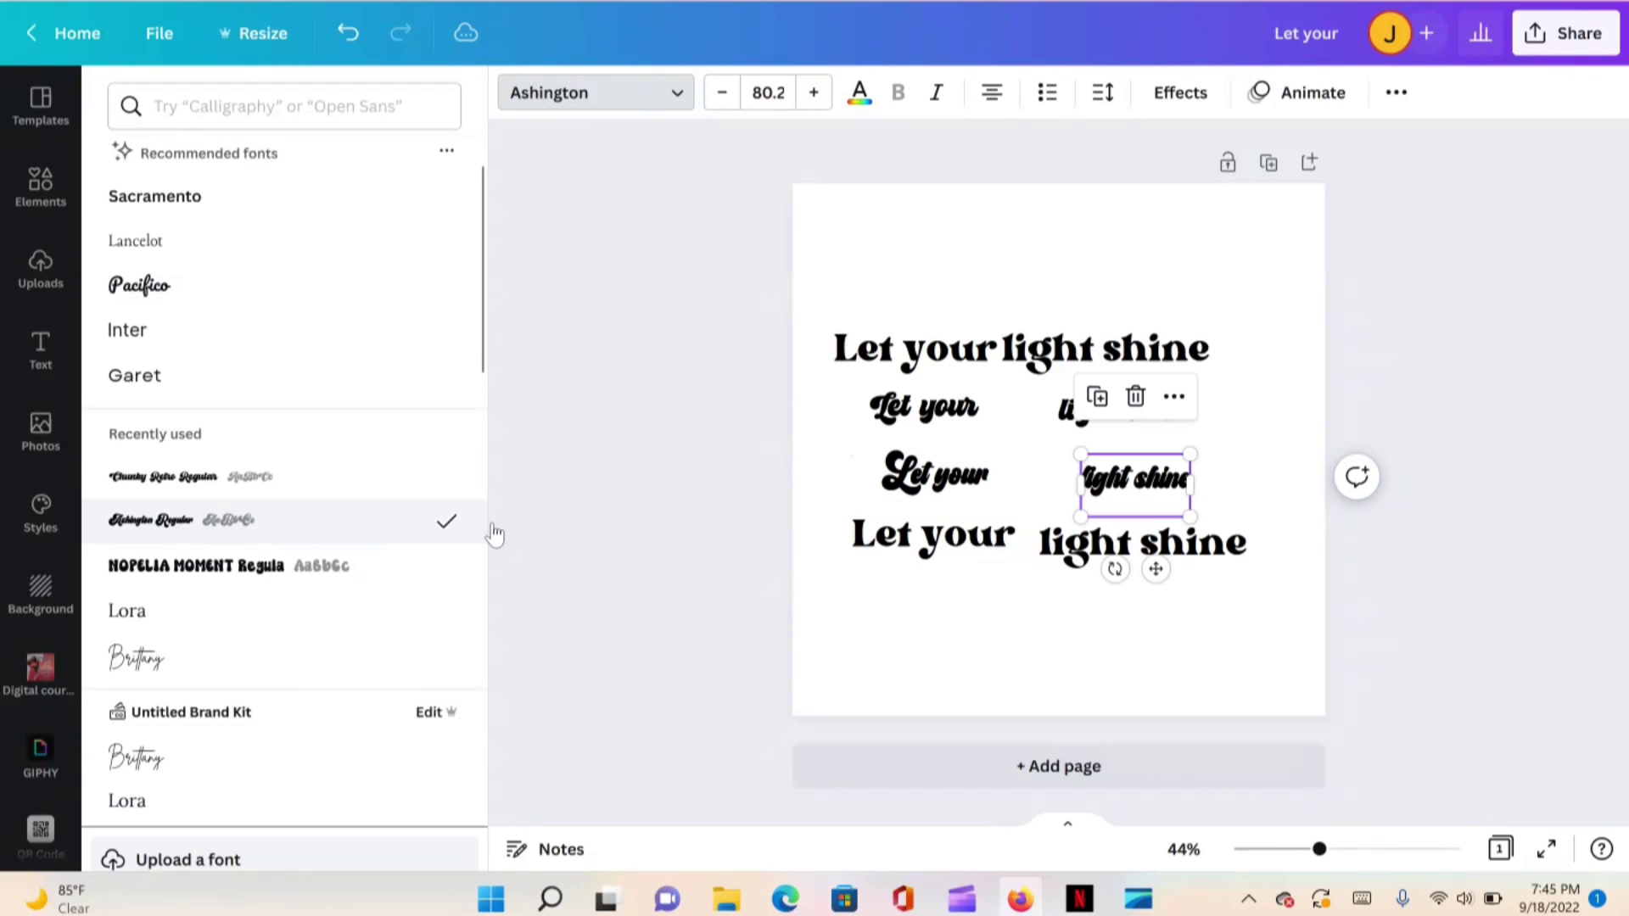
Set the font of both text boxes in the fourth line to NOPELIA MOMENT Regular and deselect the text
{"action": "left_click", "coordinate": [949, 550]}
{"action": "left_click", "coordinate": [204, 563]}
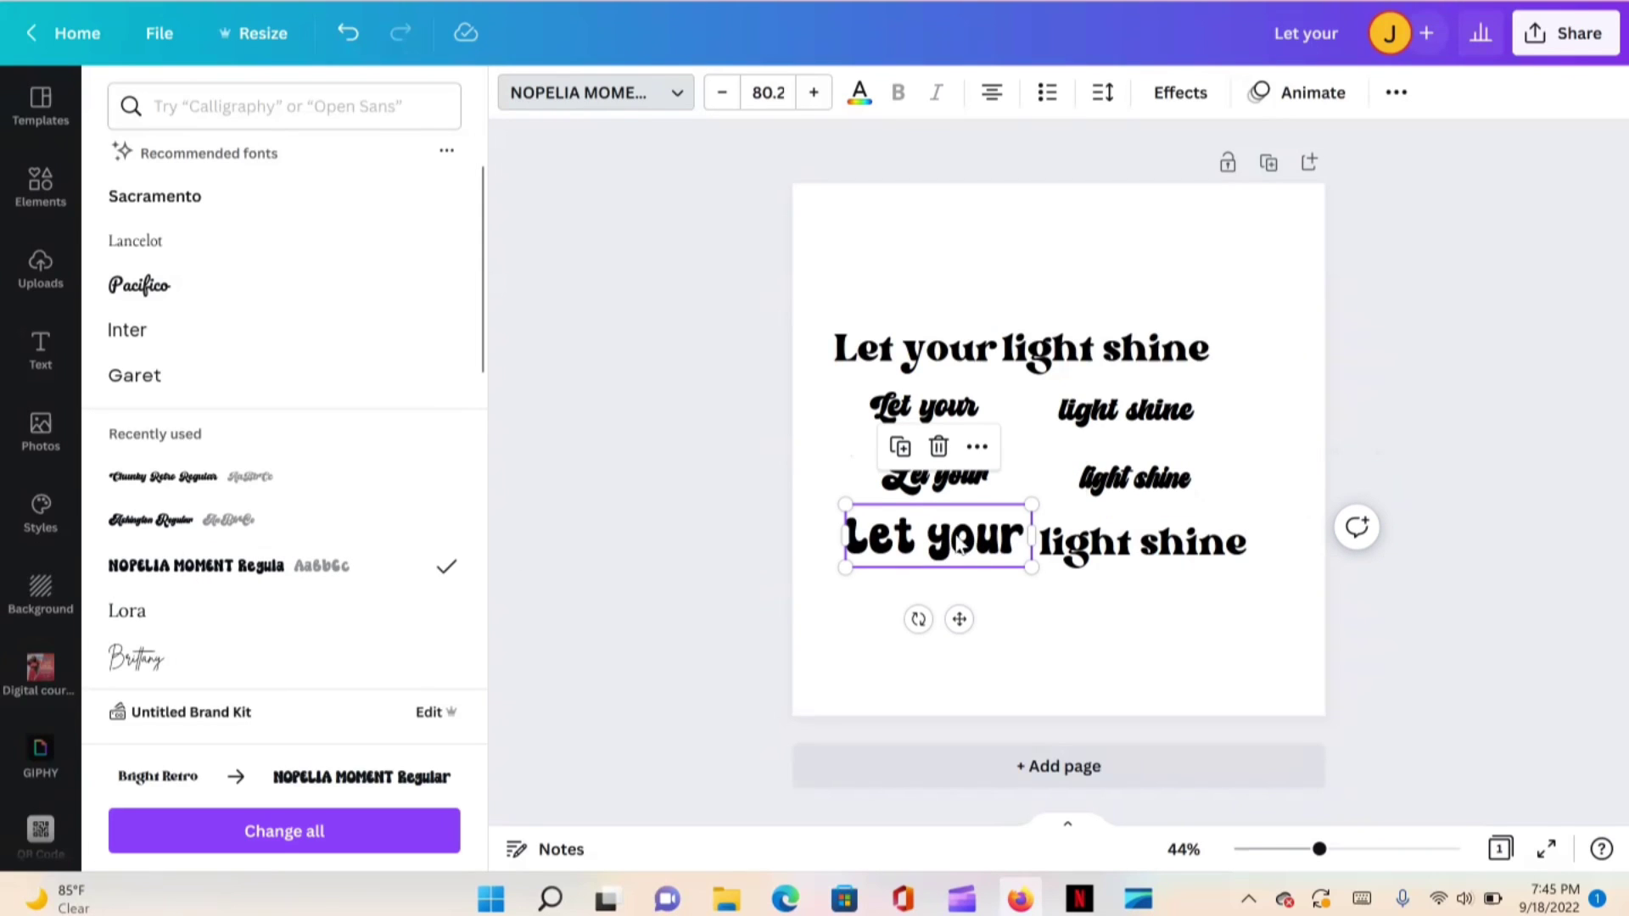
{"action": "left_click", "coordinate": [1120, 559]}
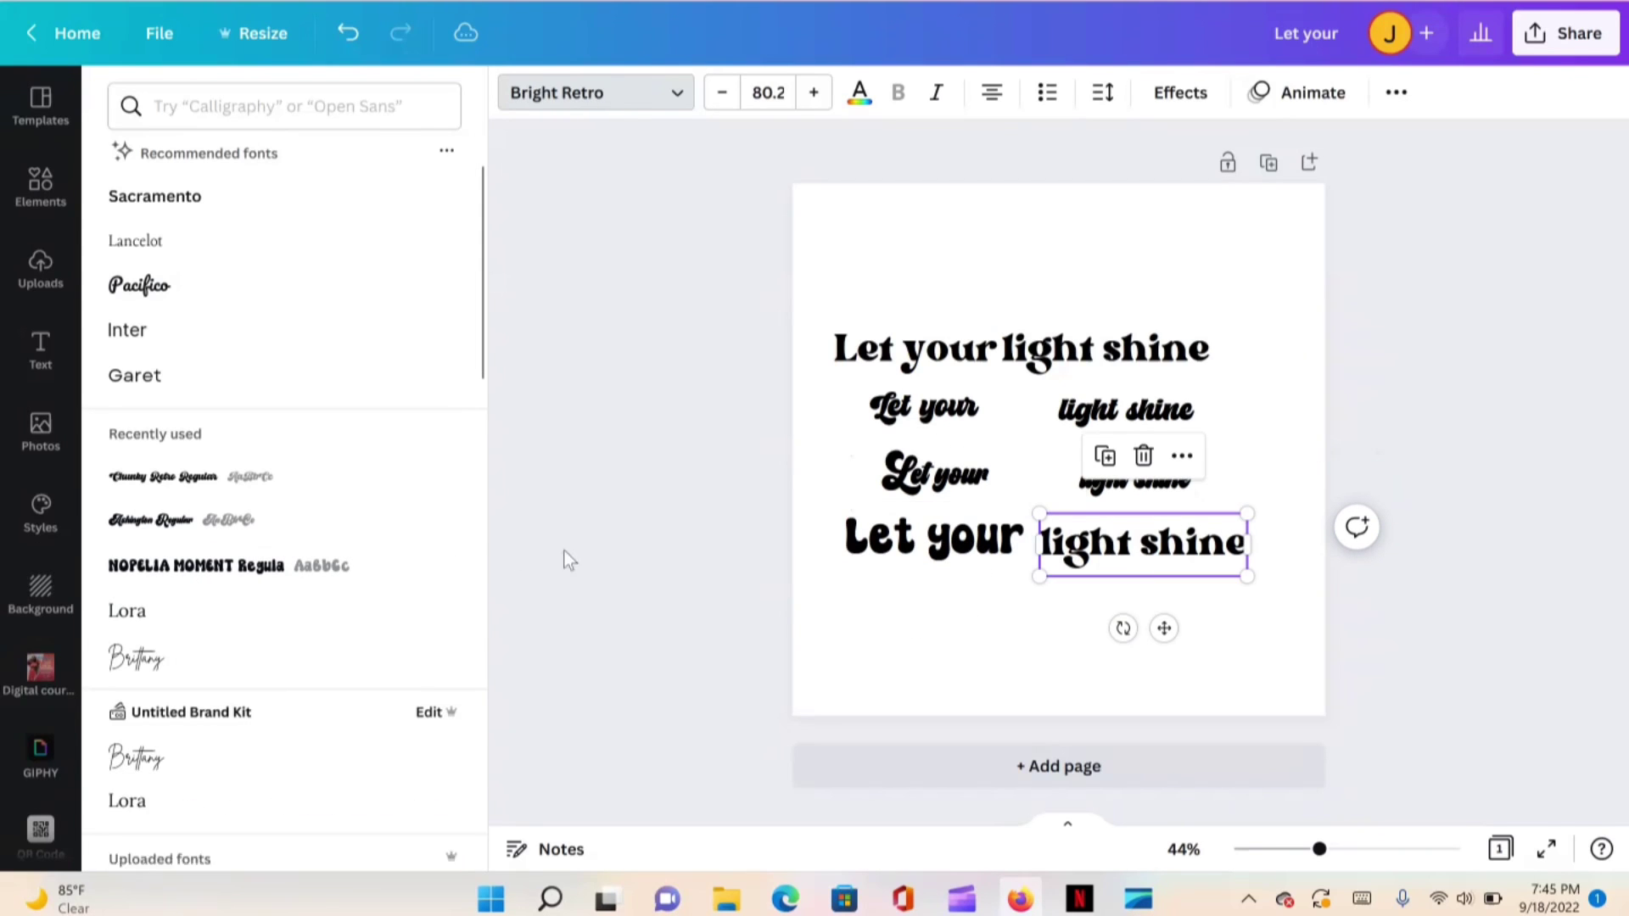
{"action": "left_click", "coordinate": [246, 568]}
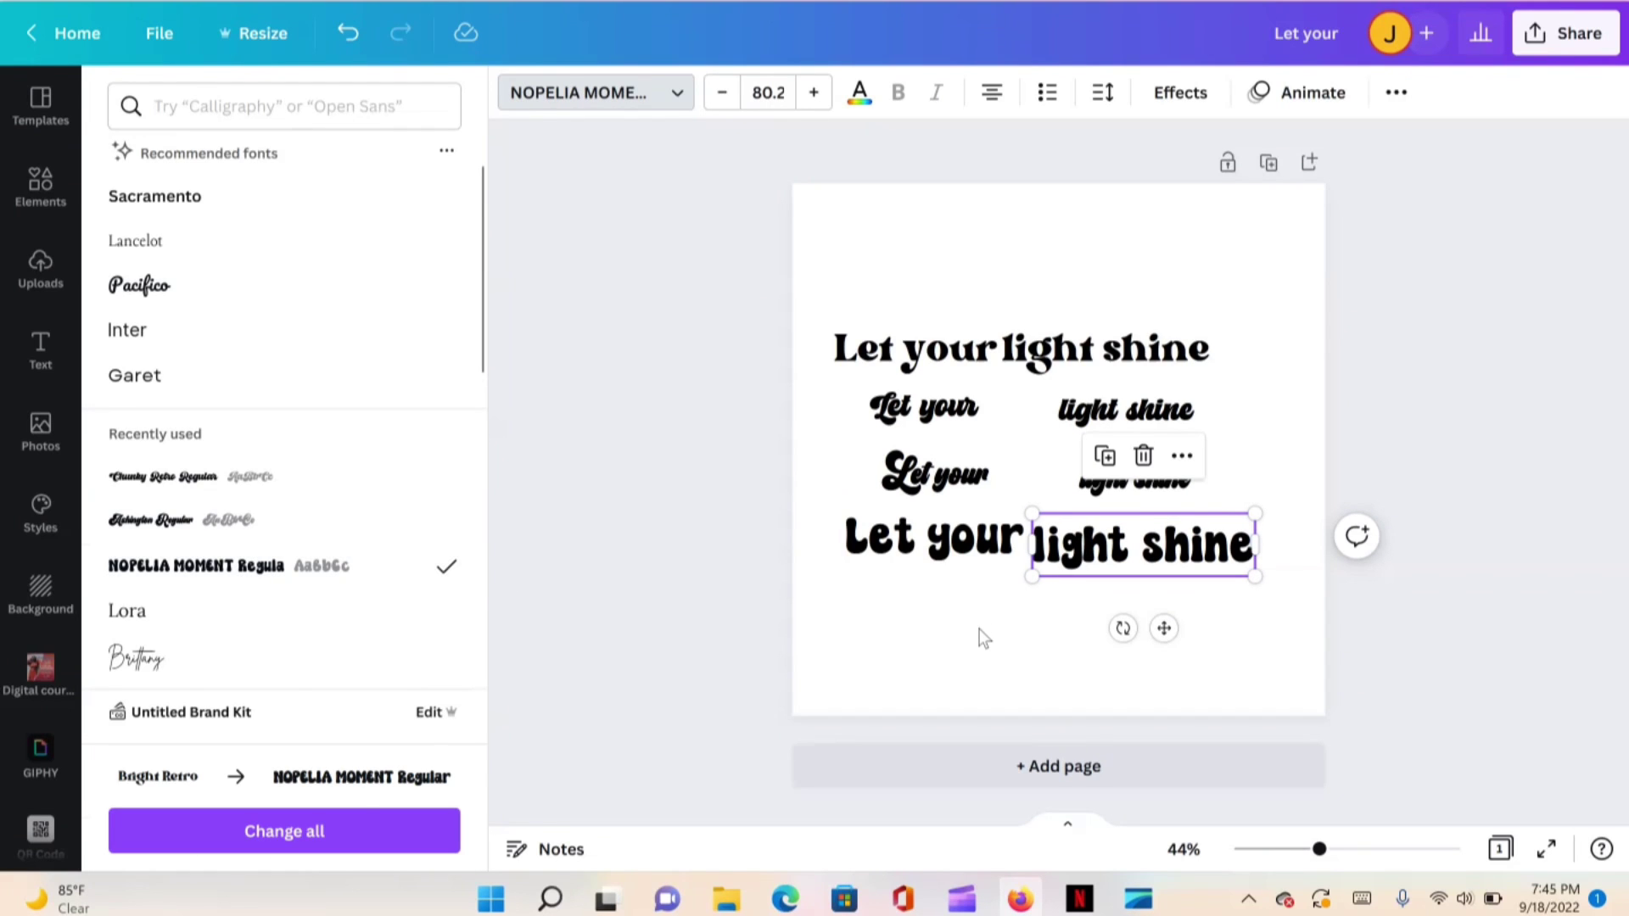
{"action": "key", "text": "Escape"}
{"action": "left_click", "coordinate": [1010, 620]}
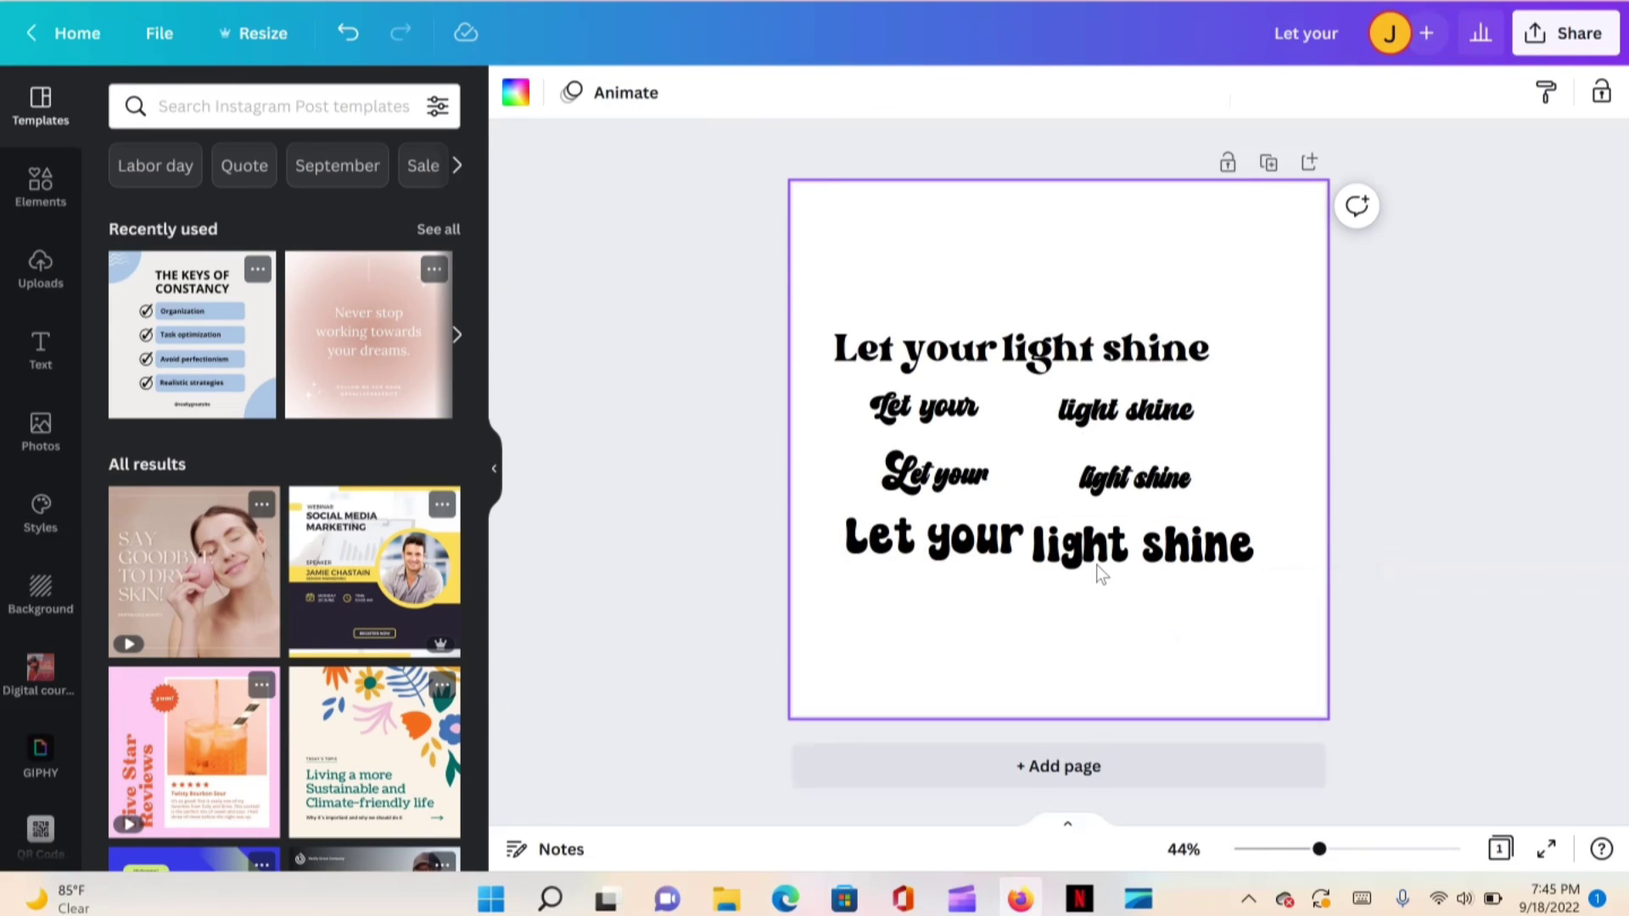
Align the fourth line's "light shine" with its "Let your", and curve the first line's "Let your" at 100
{"action": "left_click", "coordinate": [1096, 560]}
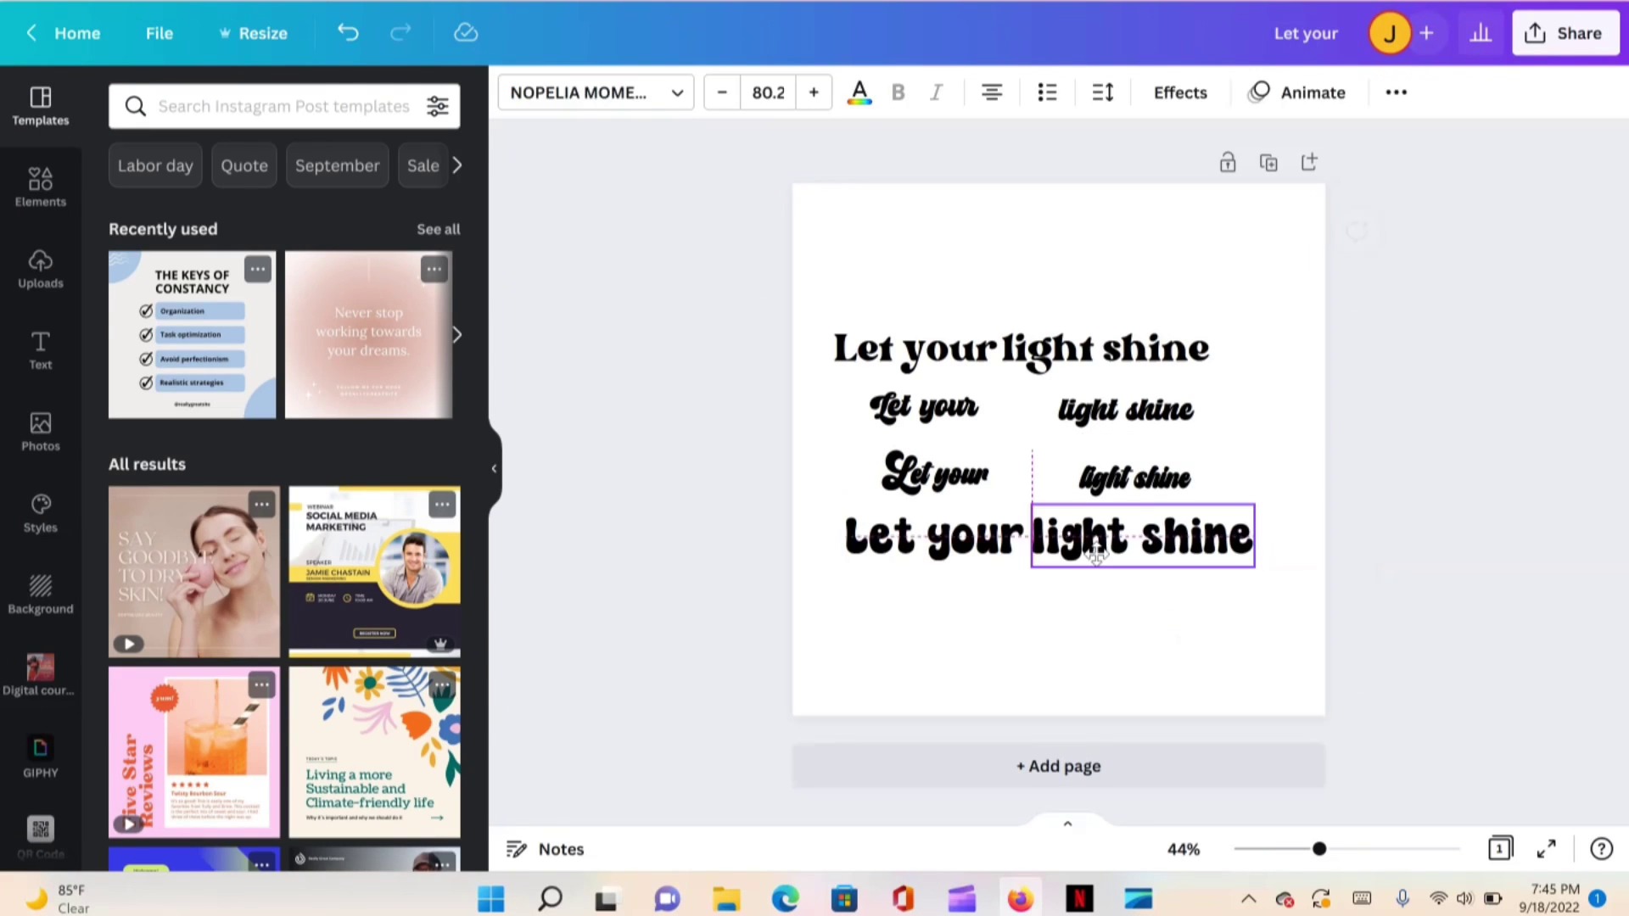
{"action": "left_click", "coordinate": [970, 360]}
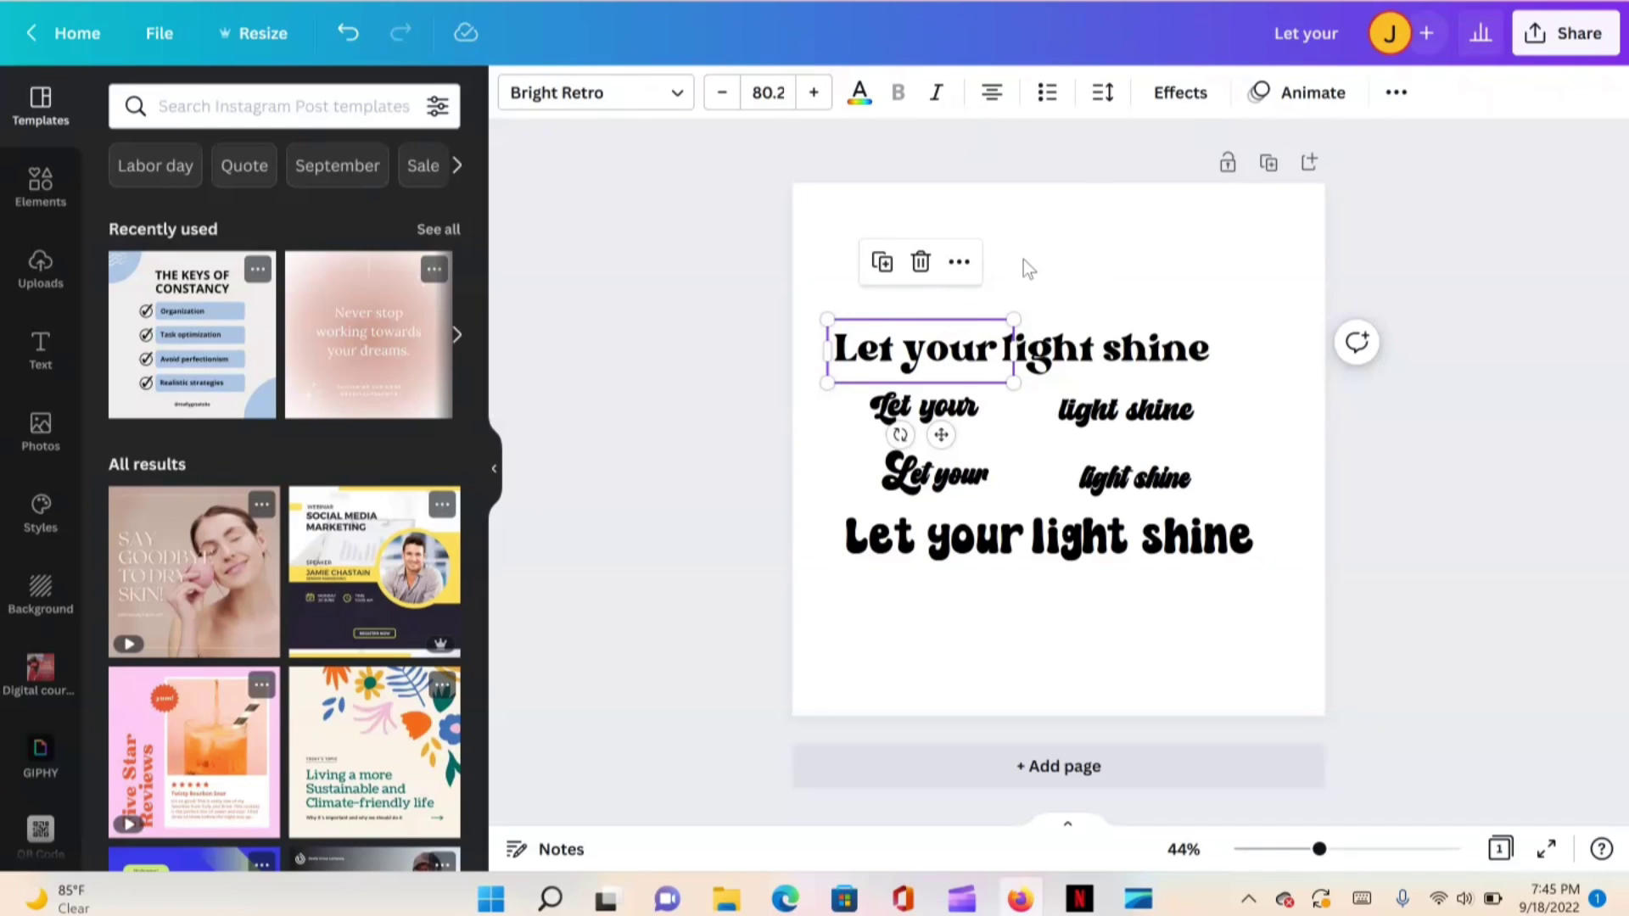
{"action": "left_click", "coordinate": [1178, 92]}
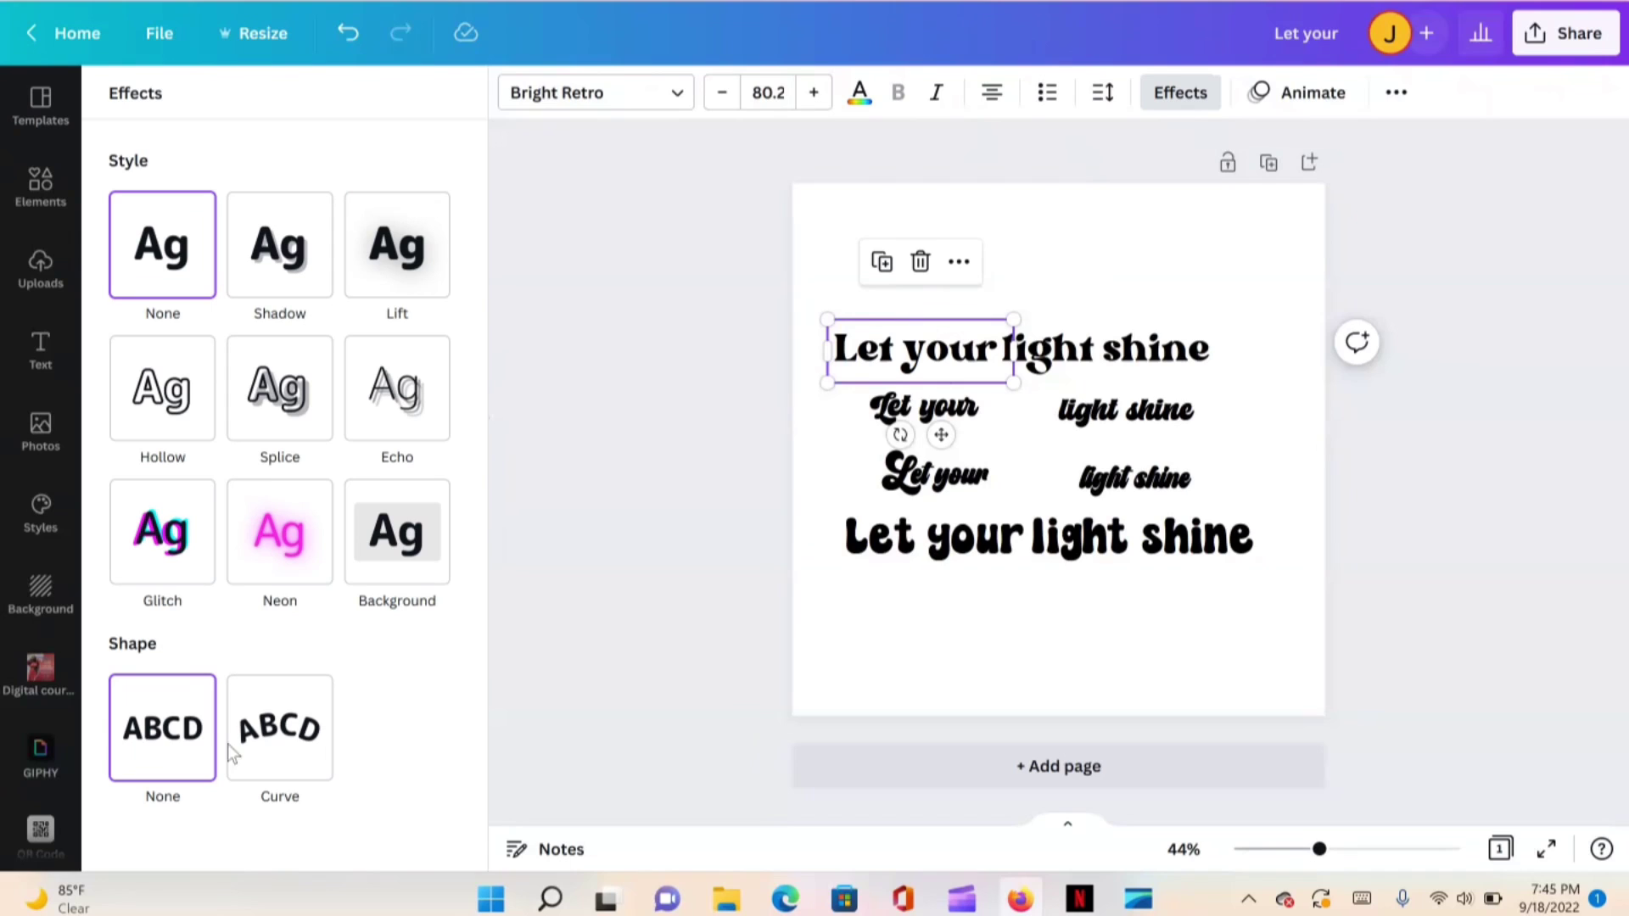
{"action": "left_click", "coordinate": [294, 758]}
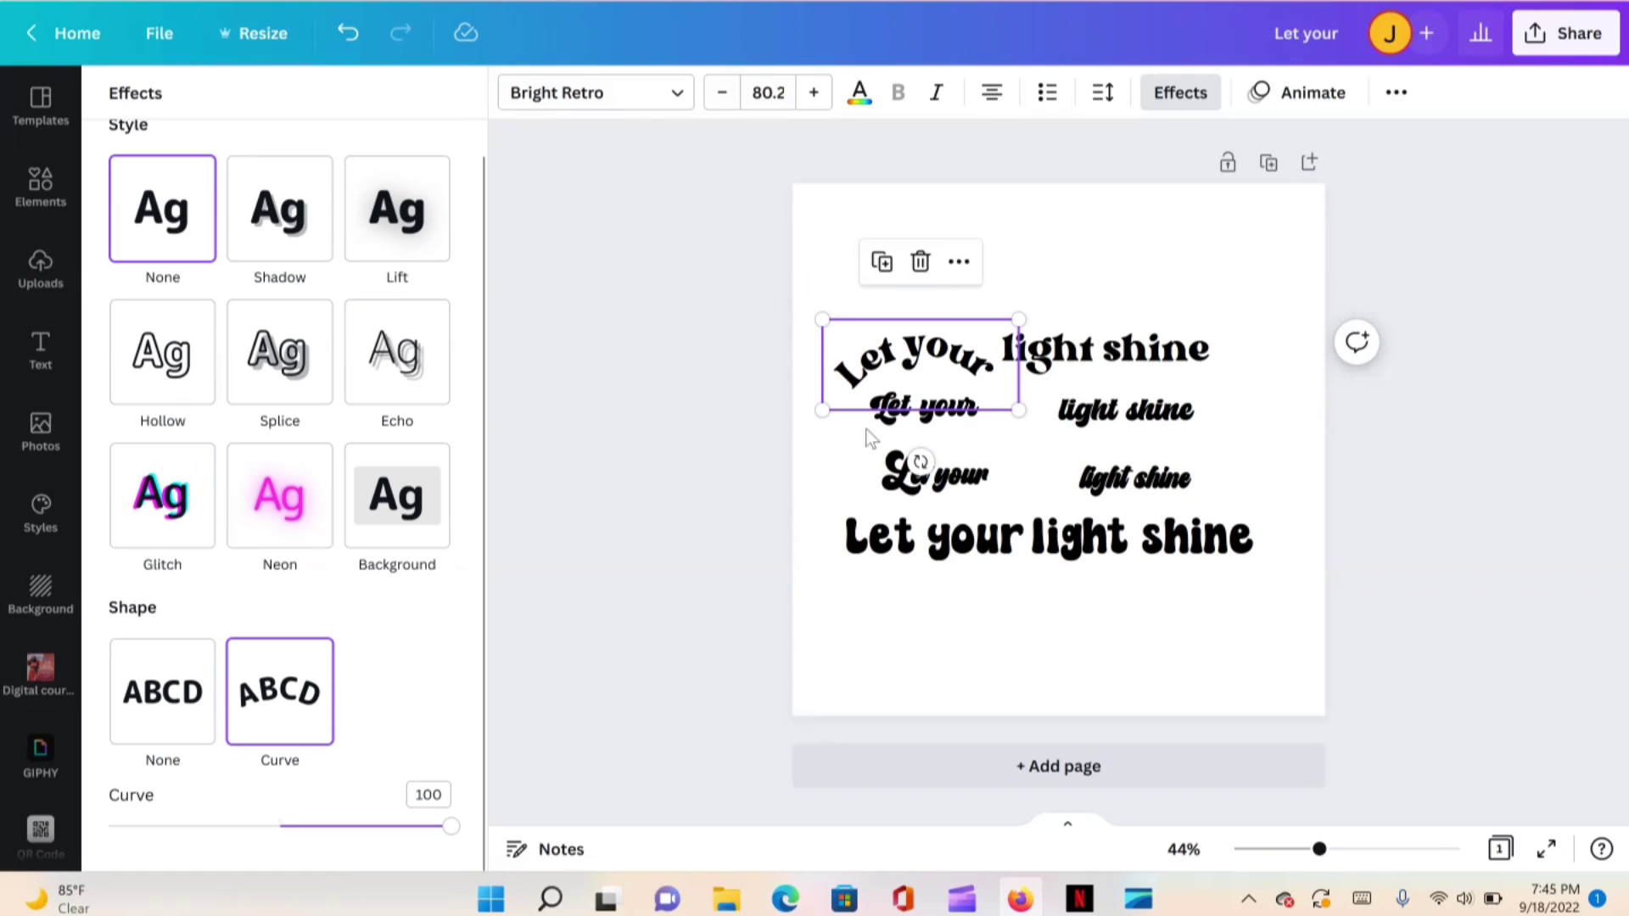
Curve the first line's "light shine" downward at -100 and nudge the curved "Let your" slightly up
{"action": "left_click", "coordinate": [1056, 363]}
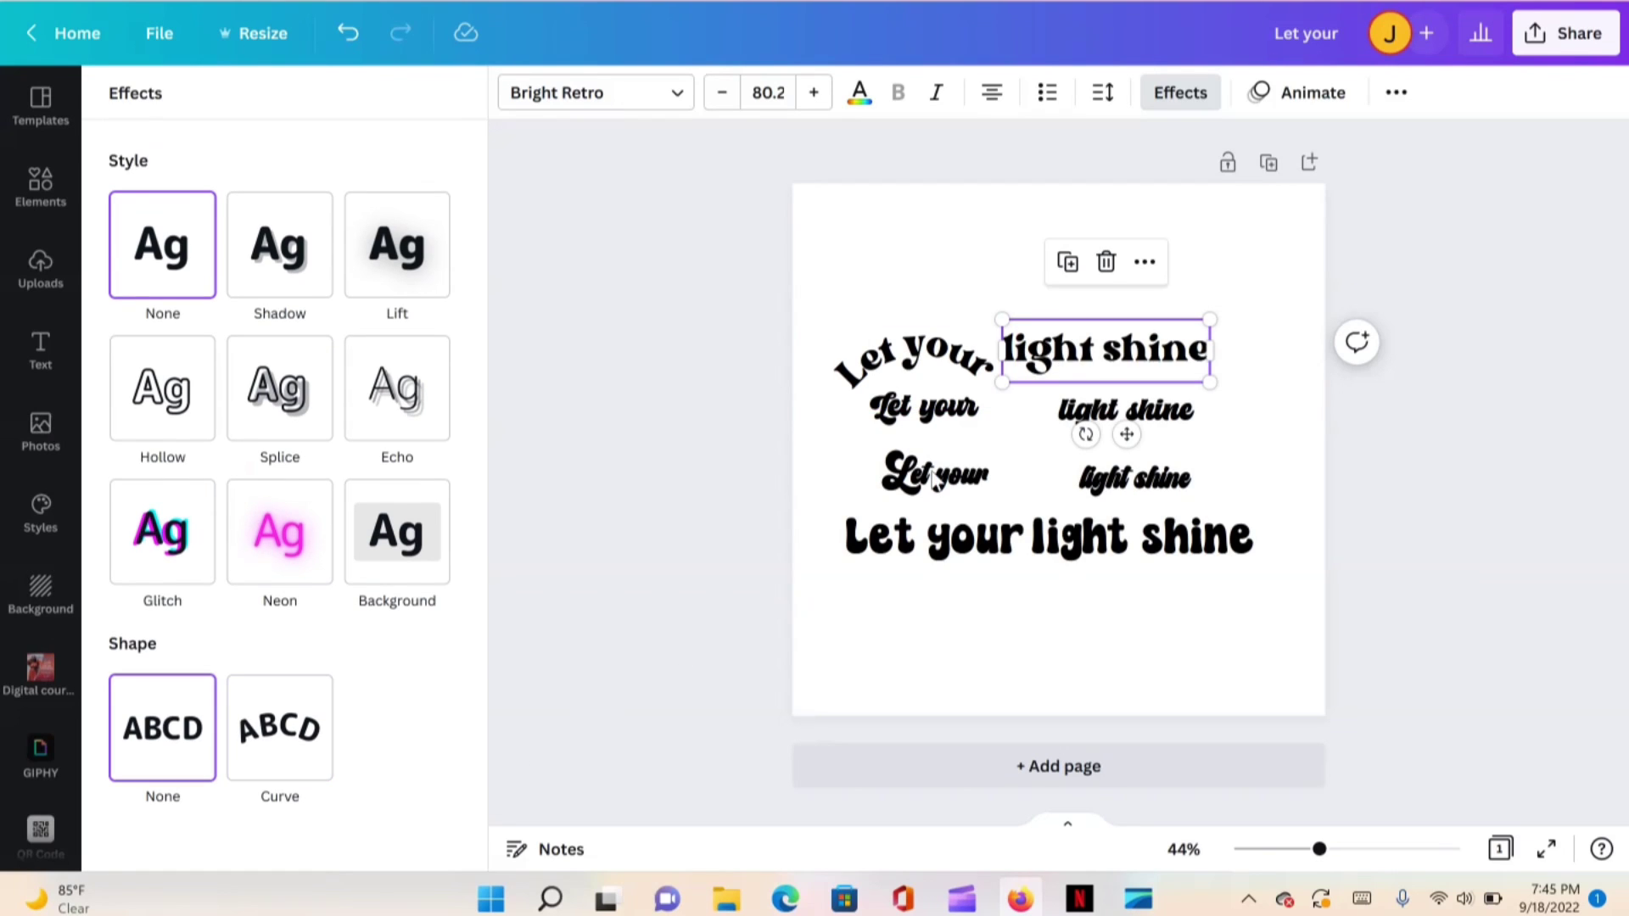
{"action": "left_click_drag", "start_coordinate": [841, 379], "coordinate": [853, 350]}
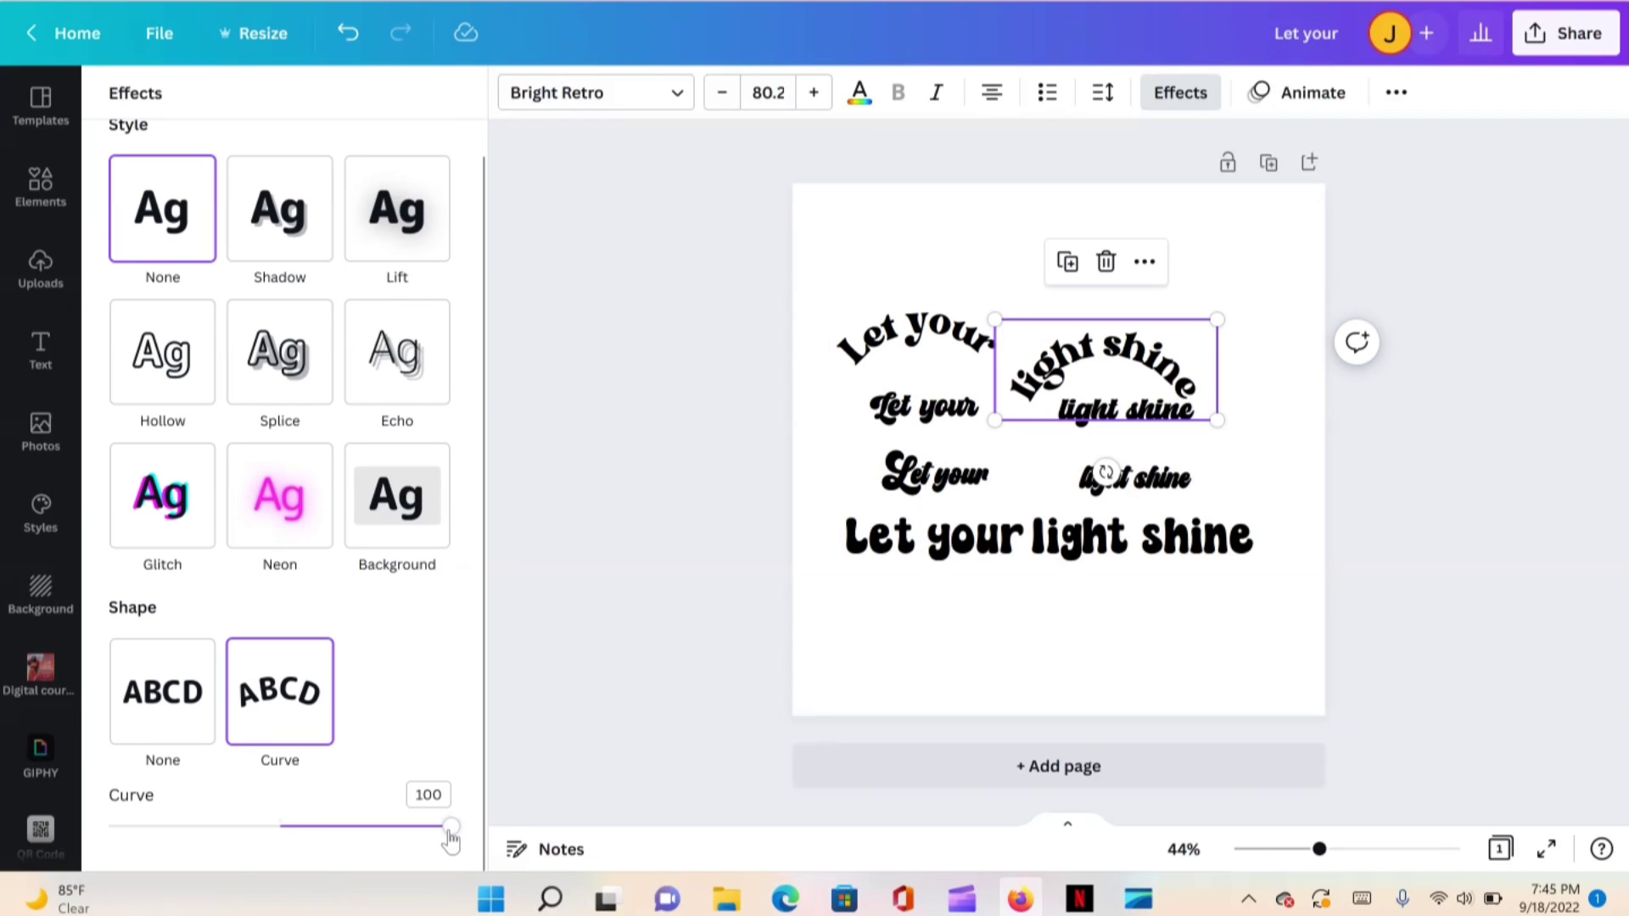
{"action": "left_click_drag", "start_coordinate": [449, 840], "coordinate": [64, 842]}
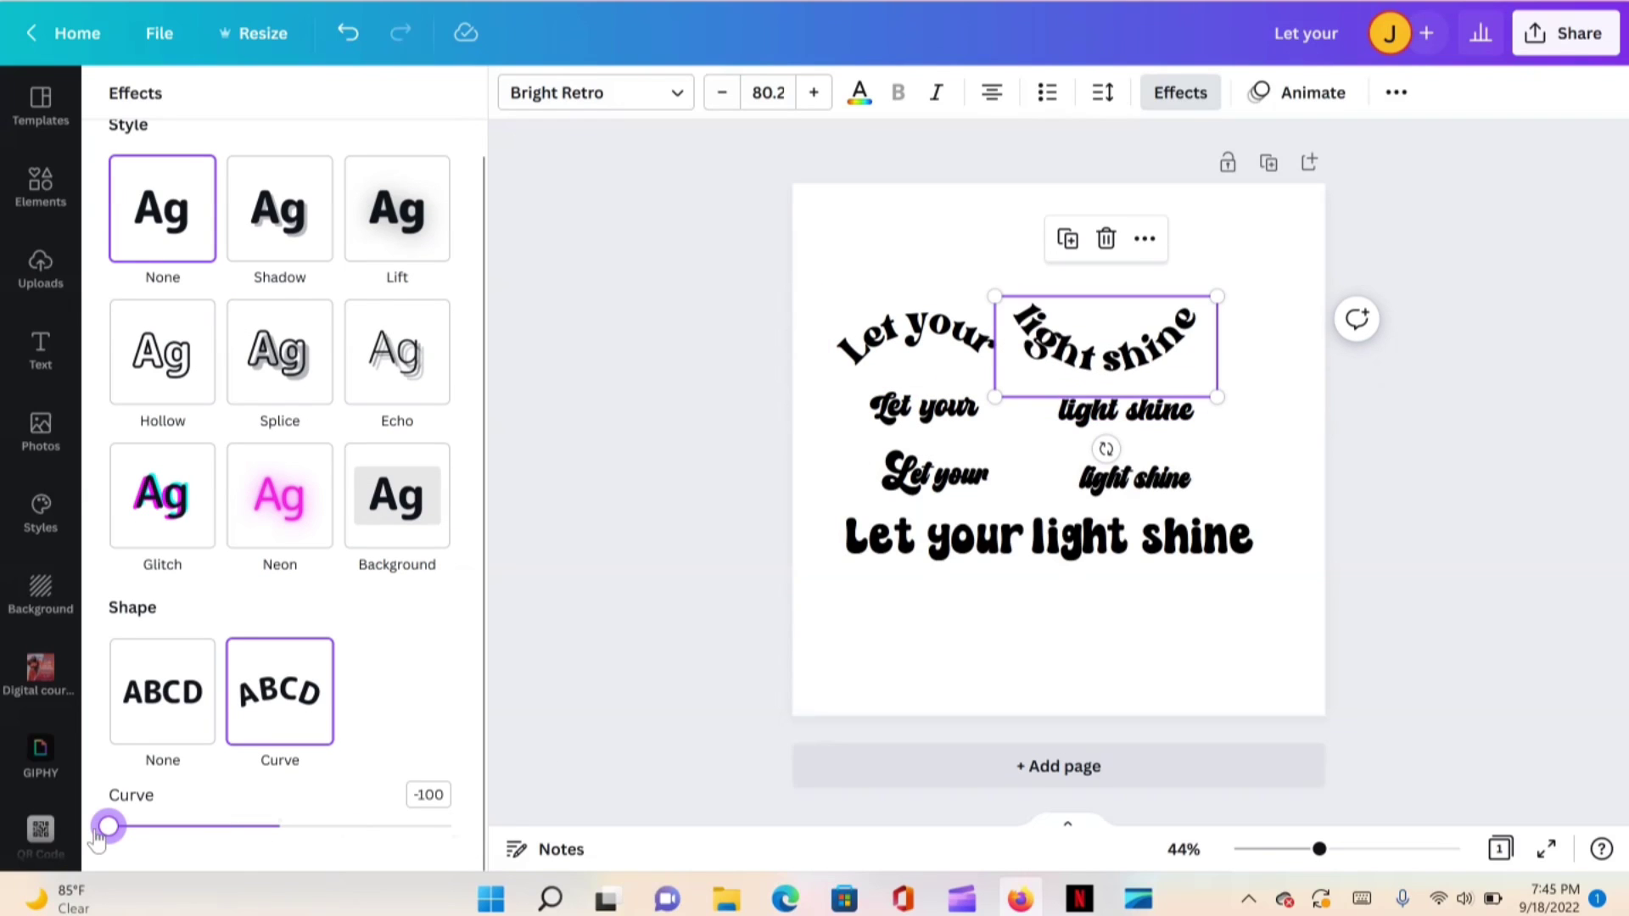
Rotate the first line's "light shine" to about -16° and join it to the end of "Let your" as one wave
{"action": "left_click", "coordinate": [1076, 383]}
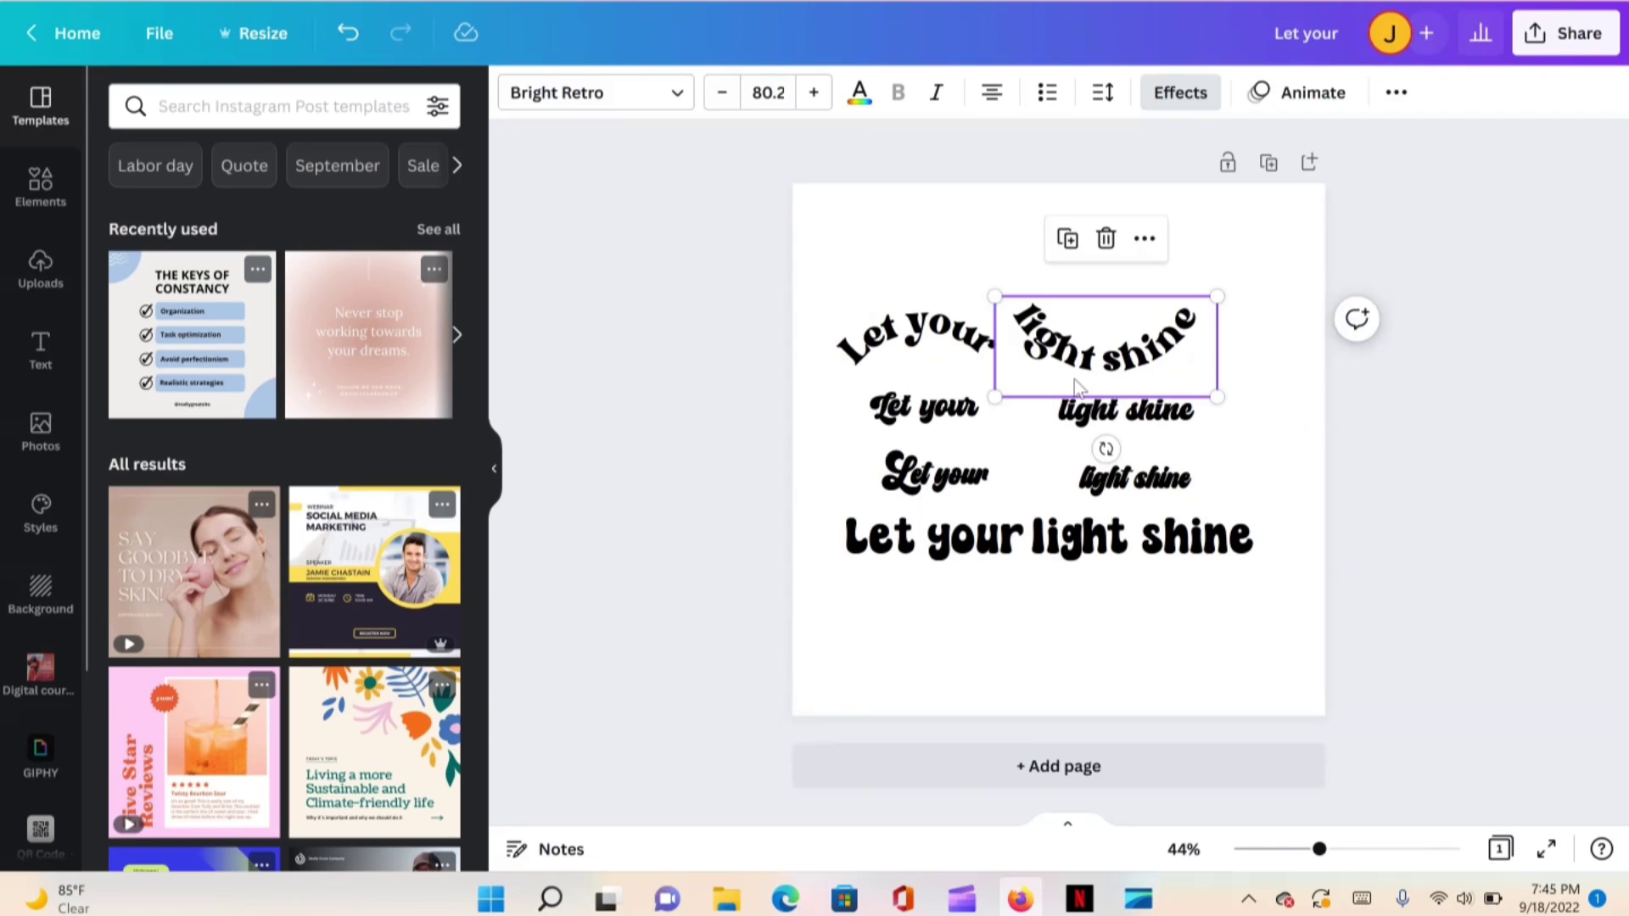
{"action": "left_click", "coordinate": [1076, 337]}
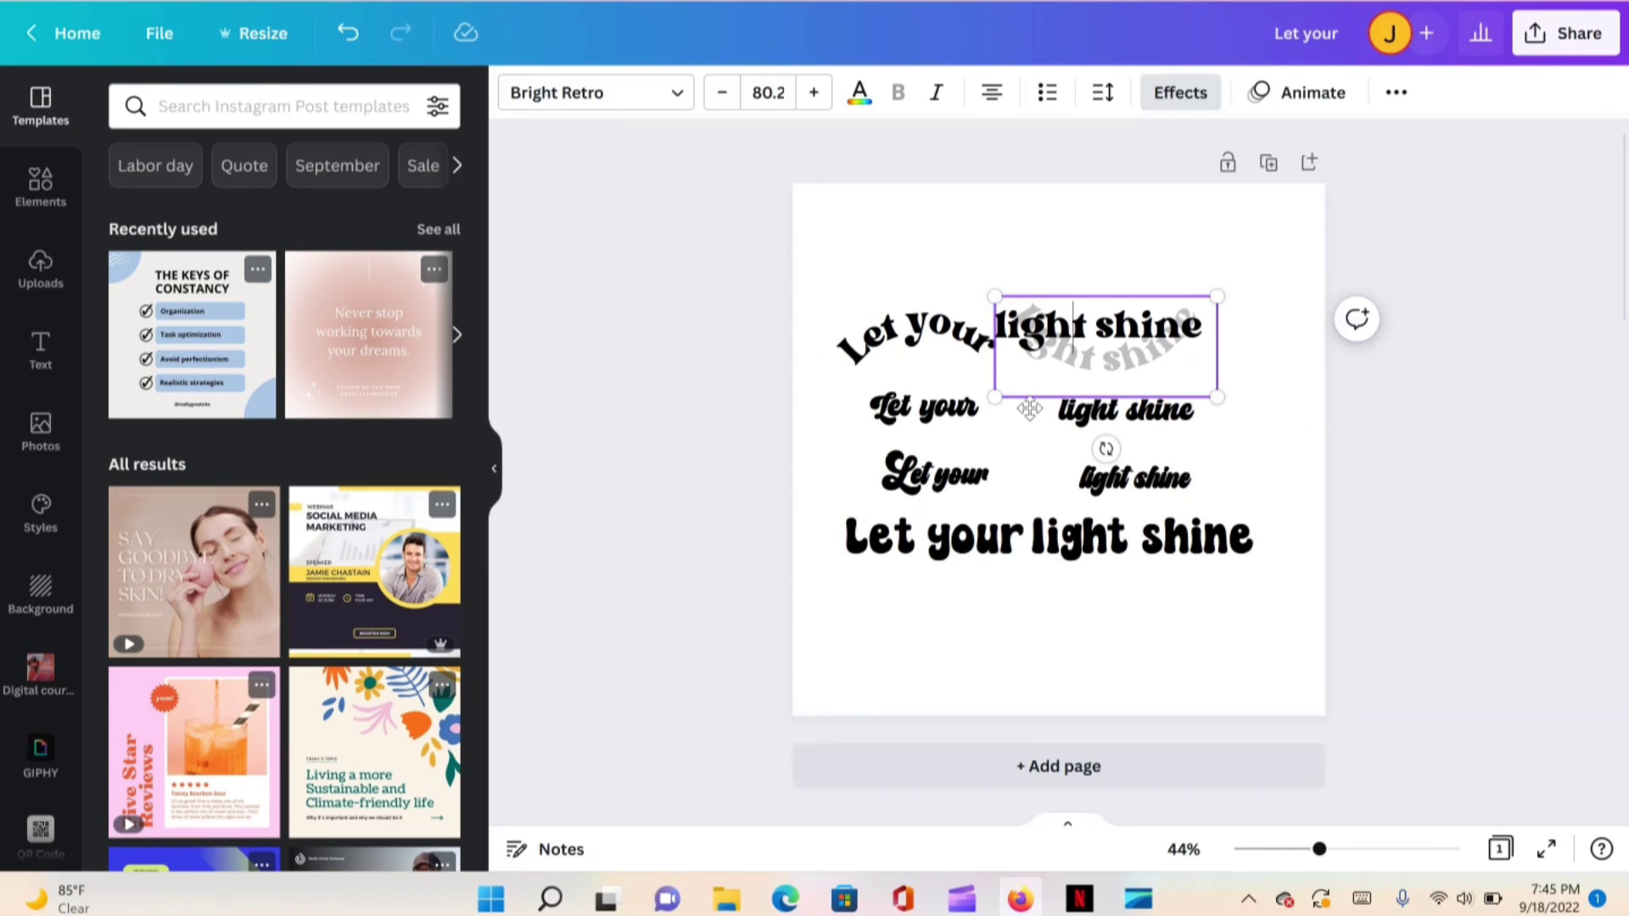
{"action": "left_click_drag", "start_coordinate": [1029, 403], "coordinate": [1050, 376]}
{"action": "left_click", "coordinate": [976, 268]}
{"action": "left_click_drag", "start_coordinate": [1088, 469], "coordinate": [1122, 464]}
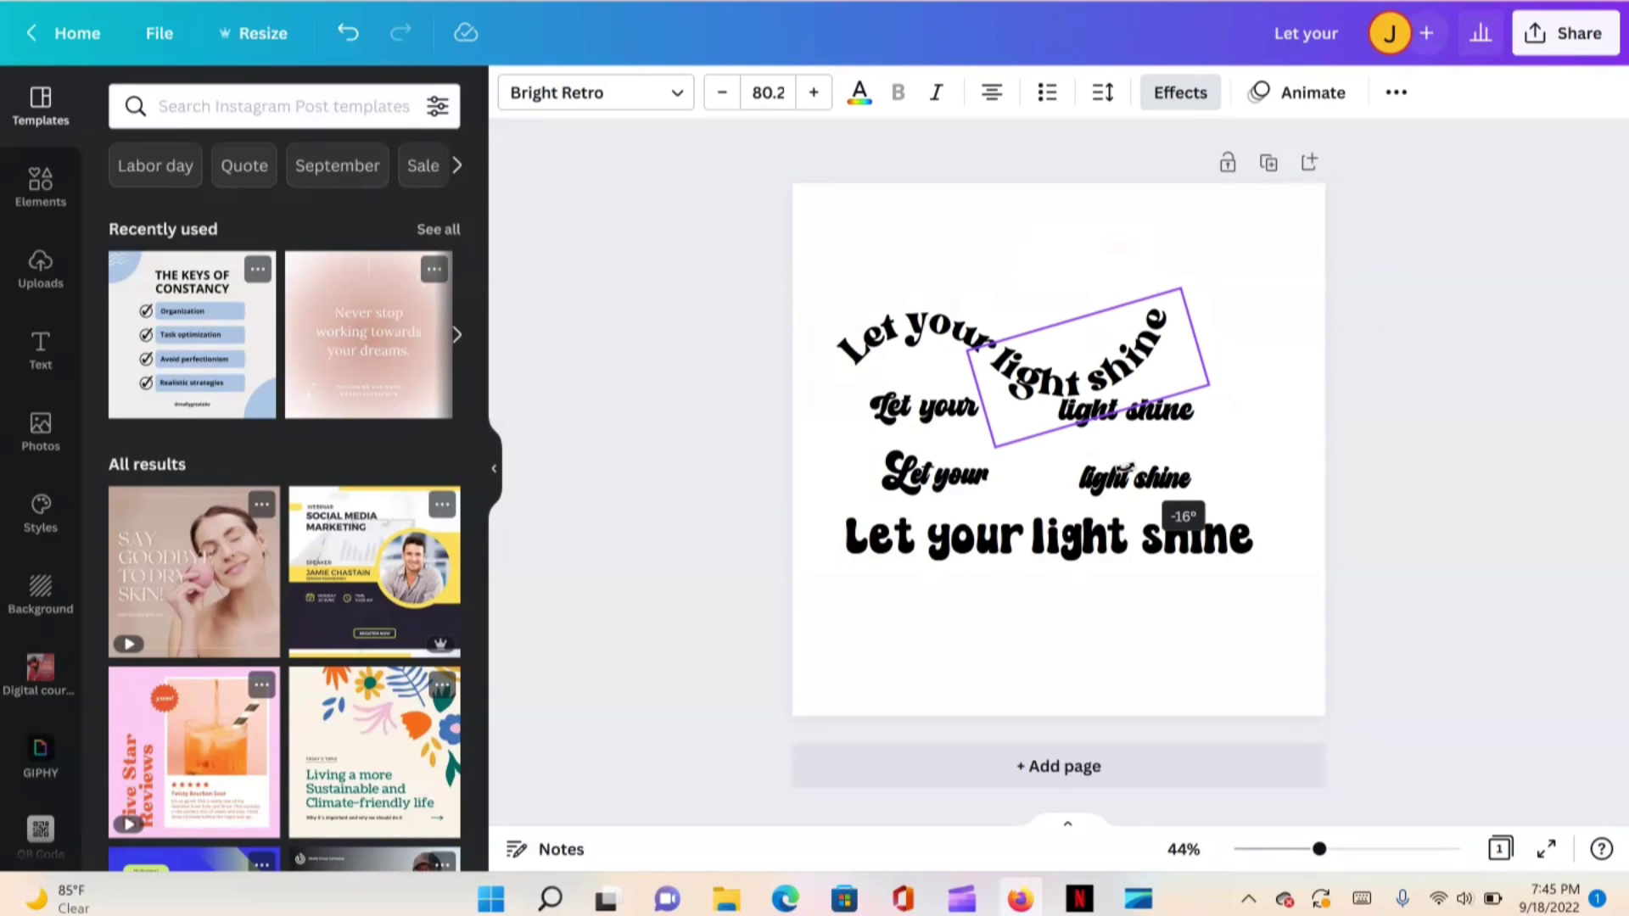
Move both parts of the wavy first line together toward the top of the page and deselect them
{"action": "left_click", "coordinate": [877, 252]}
{"action": "left_click_drag", "start_coordinate": [855, 255], "coordinate": [1048, 279]}
{"action": "left_click", "coordinate": [1074, 649]}
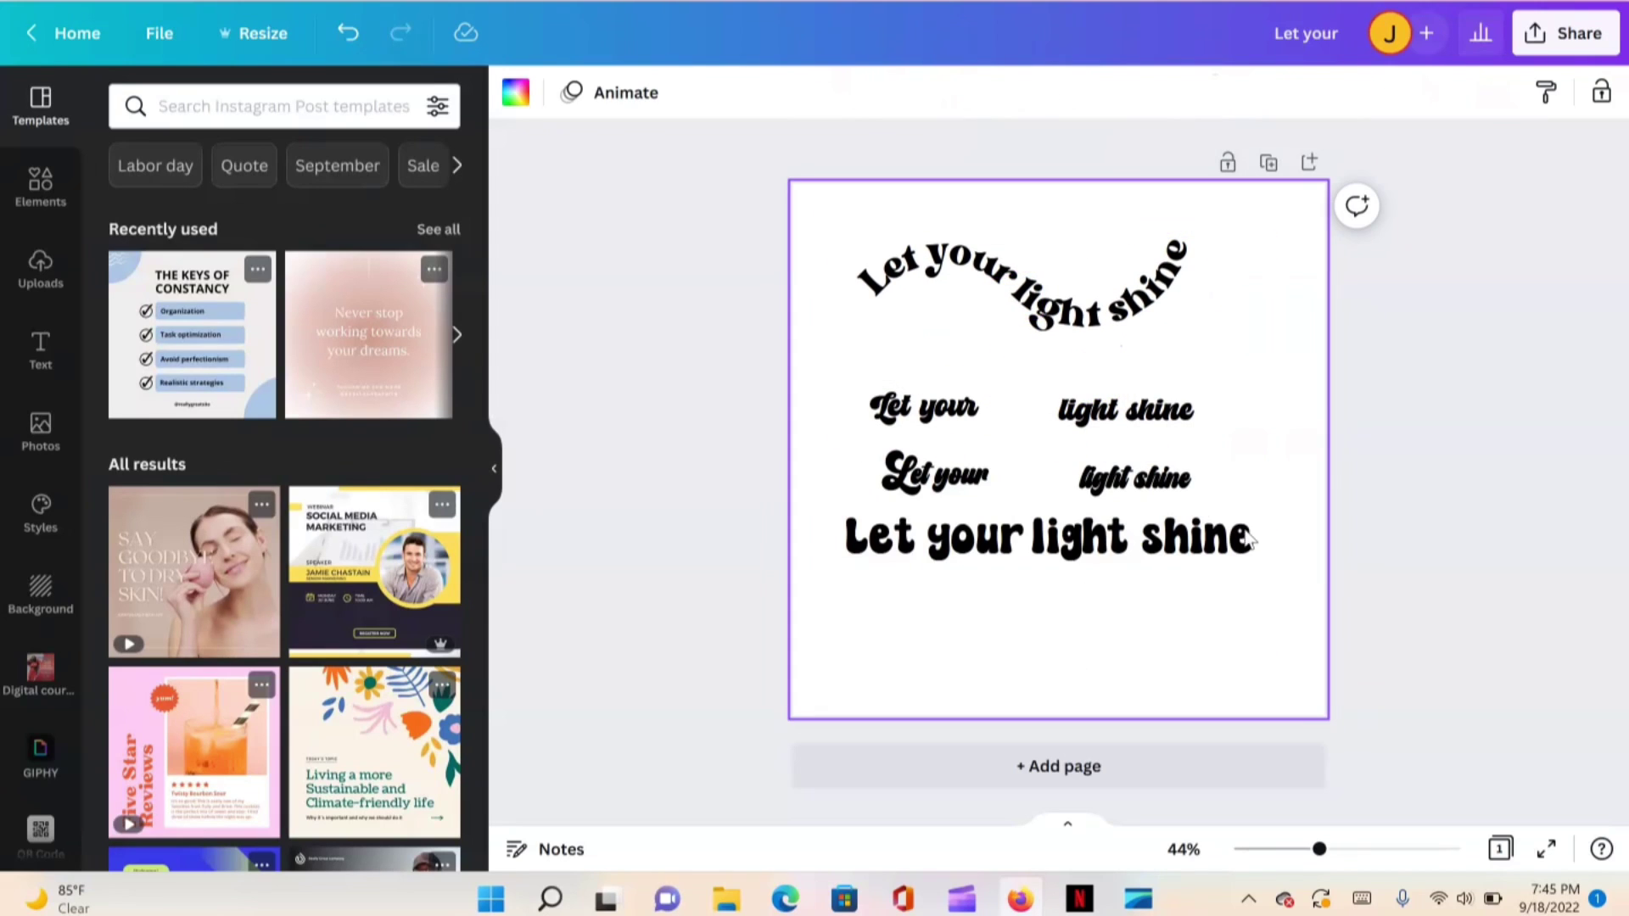
Apply a Curve shape of -75 to "Let your" in the second line
{"action": "left_click", "coordinate": [889, 419]}
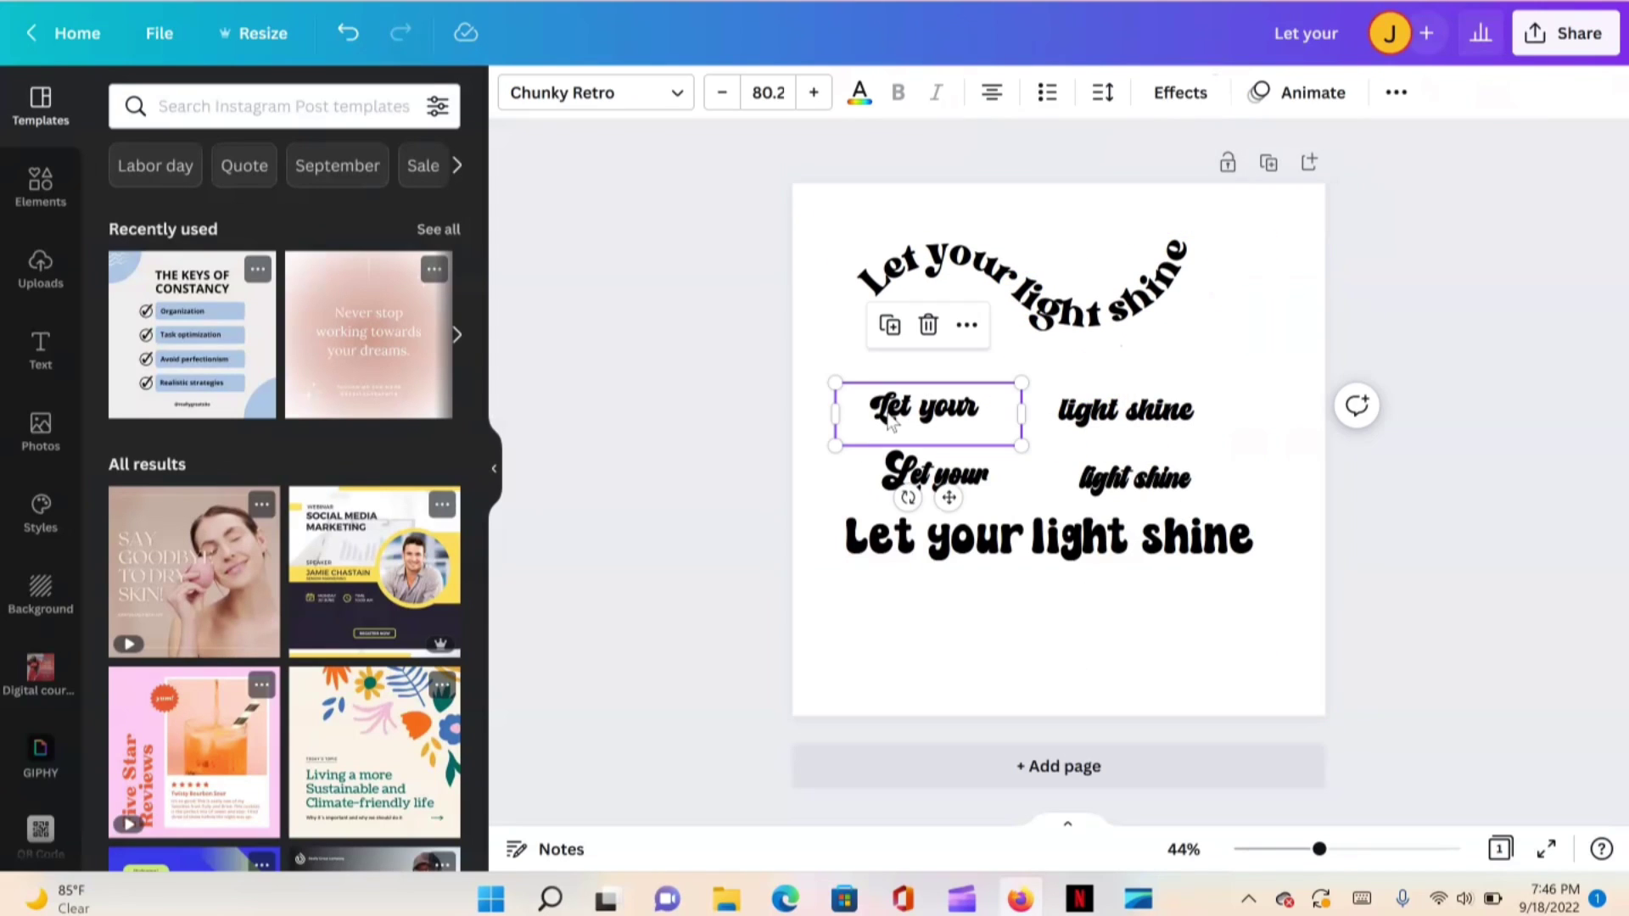
{"action": "left_click", "coordinate": [1175, 93]}
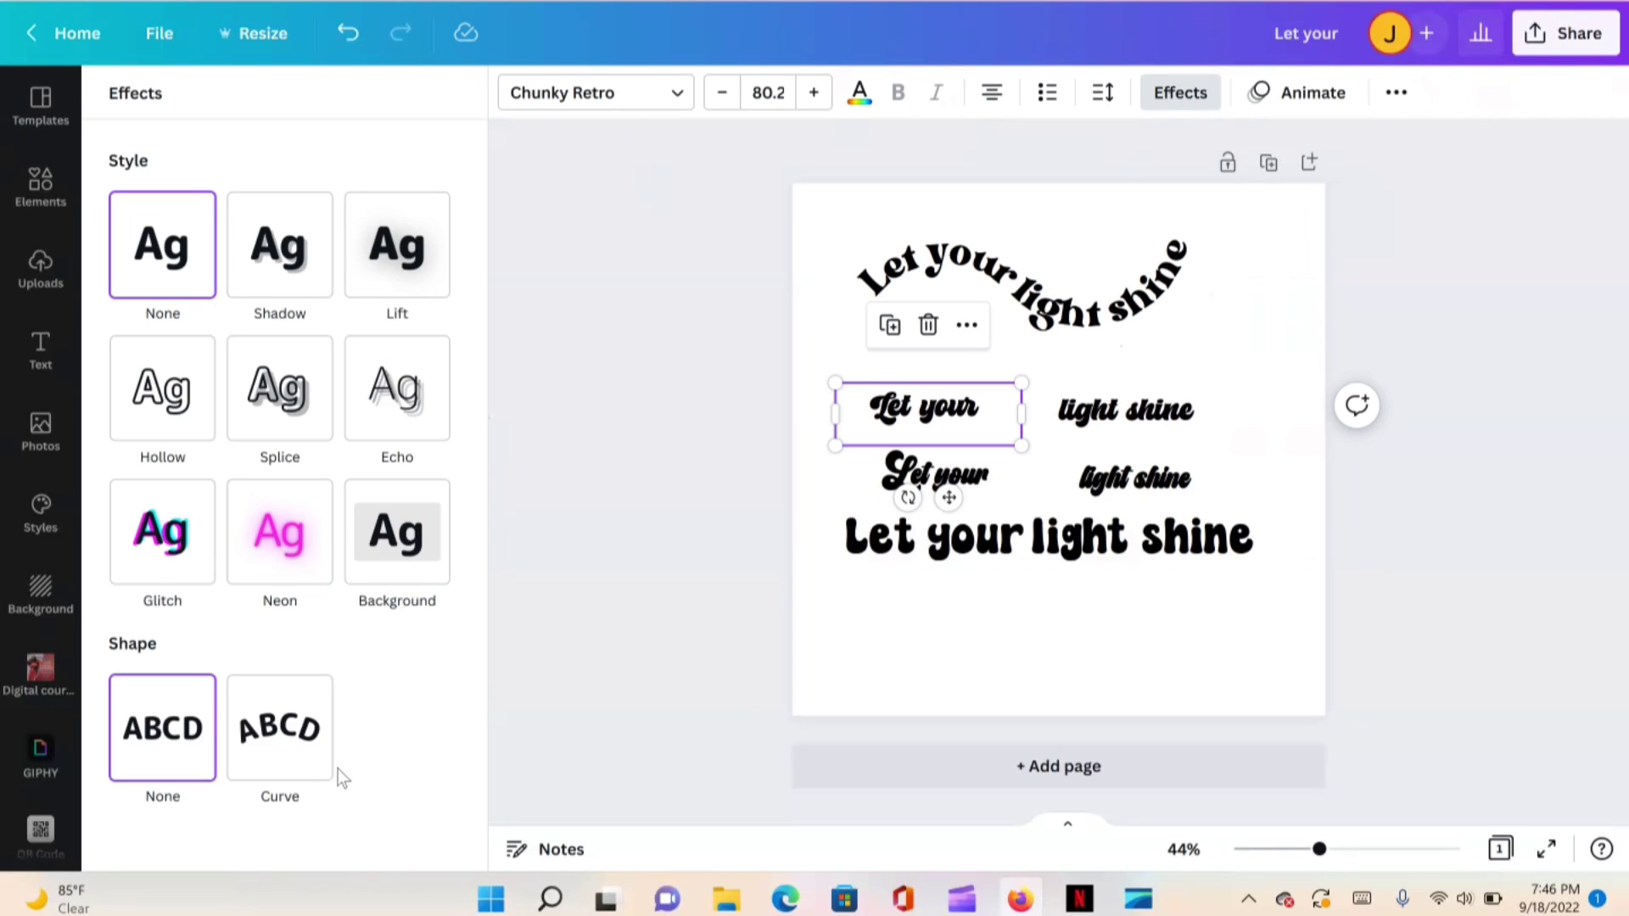
{"action": "left_click", "coordinate": [298, 765]}
{"action": "scroll", "coordinate": [389, 662], "scroll_direction": "down", "scroll_amount": 1}
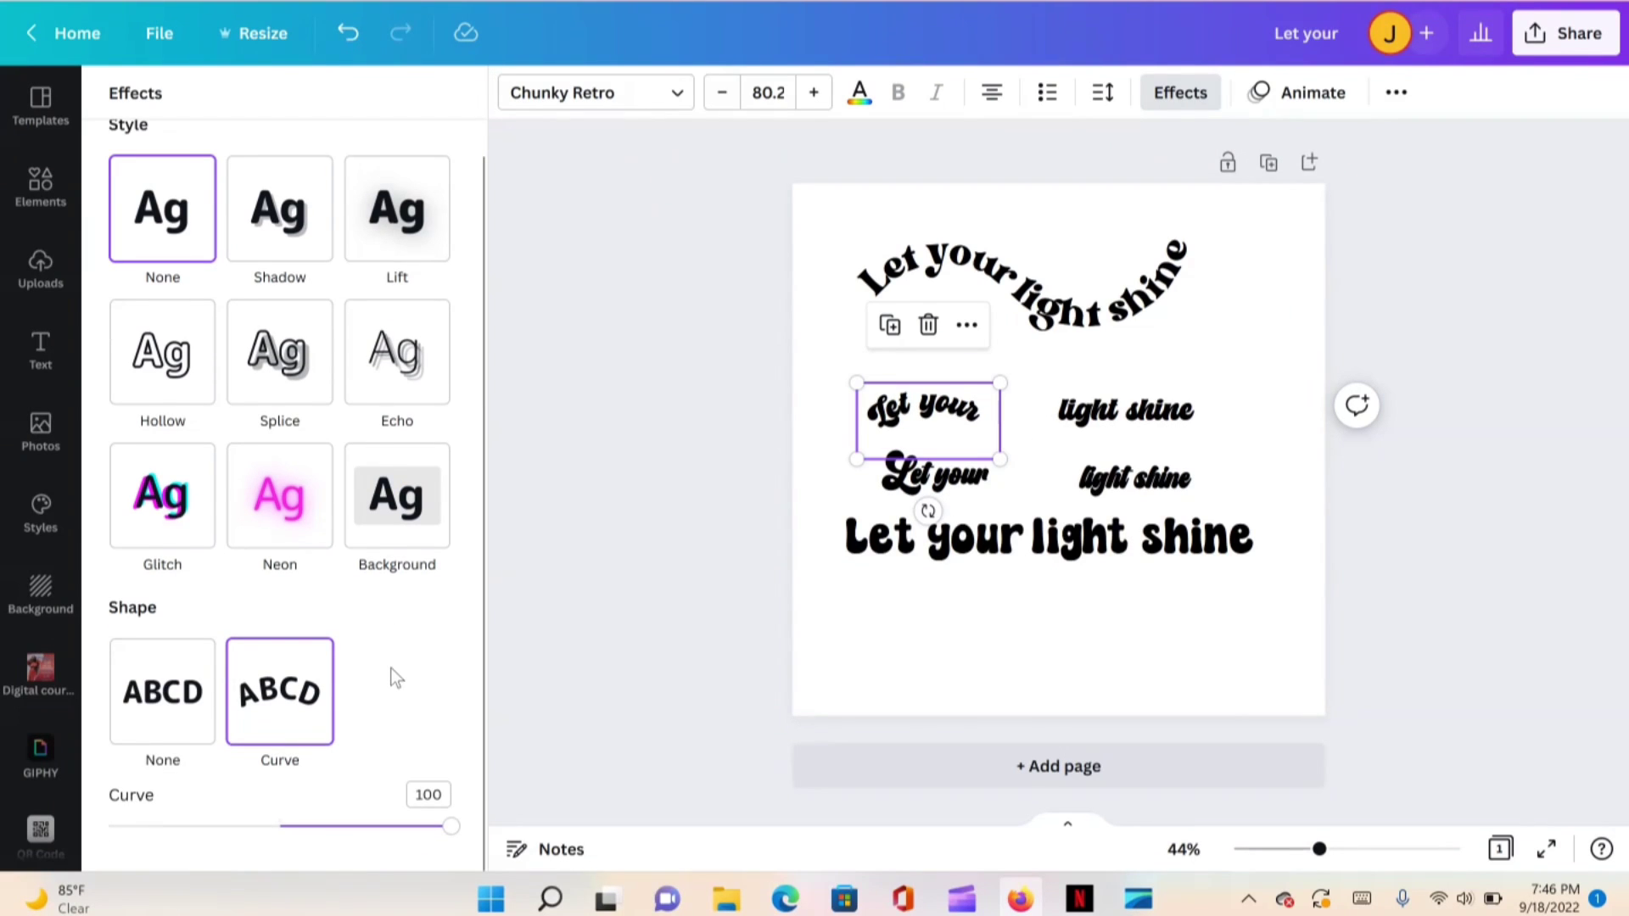
{"action": "left_click", "coordinate": [435, 800]}
{"action": "type", "text": "-75"}
Curve the second line's "light shine" at 75 and place it directly after "Let your"
{"action": "left_click", "coordinate": [1103, 442]}
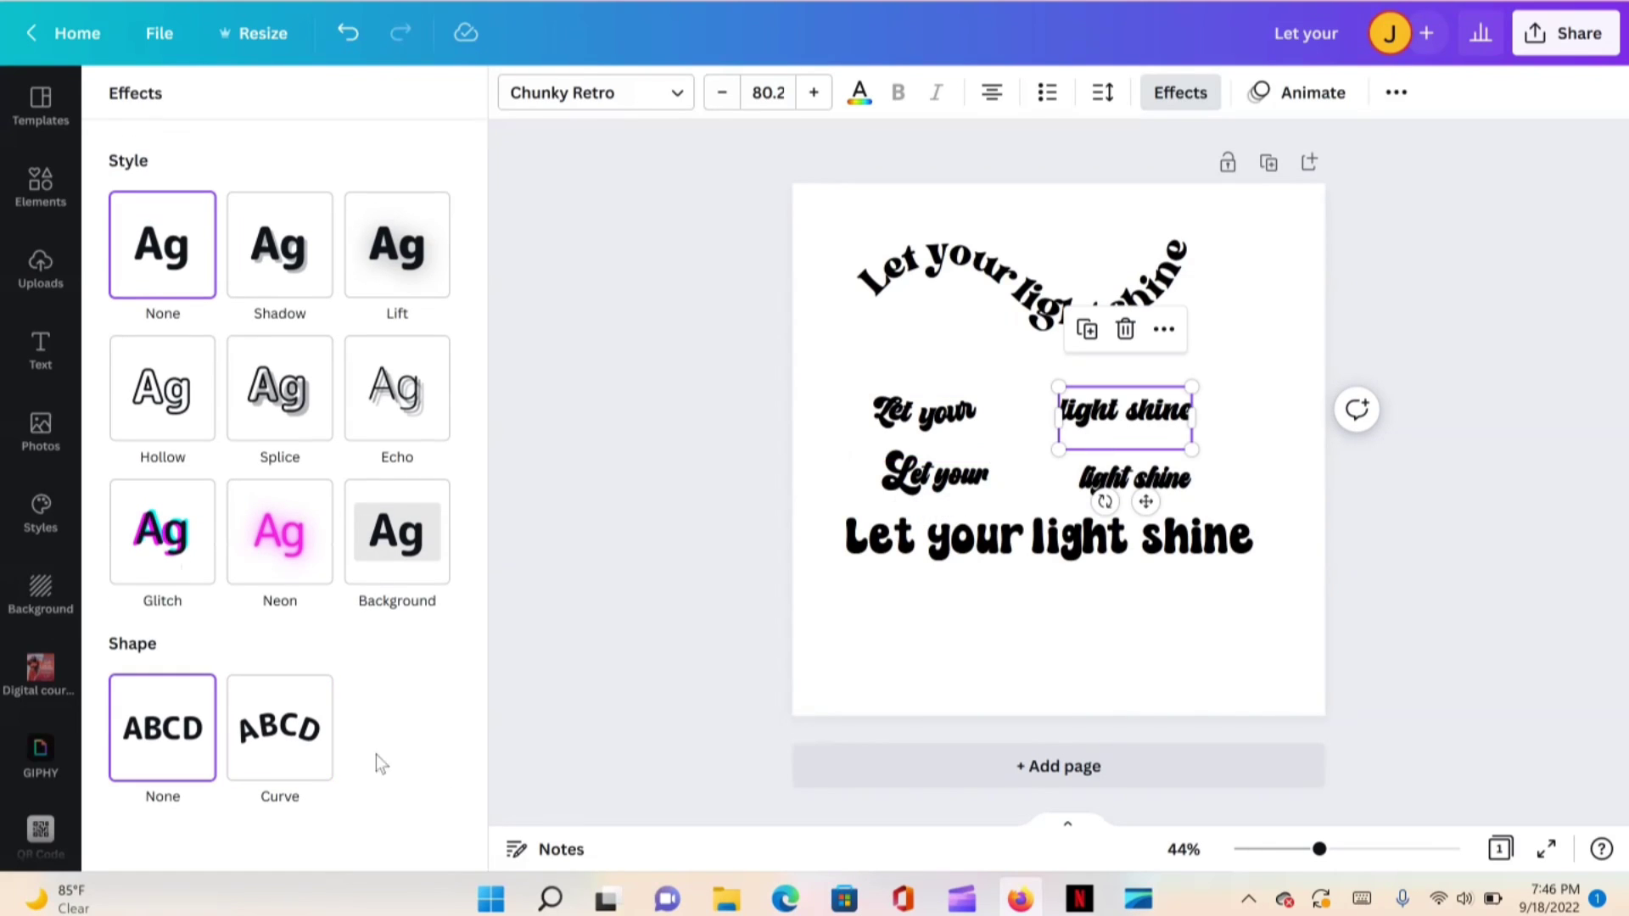
{"action": "left_click", "coordinate": [309, 765]}
{"action": "double_click", "coordinate": [427, 832]}
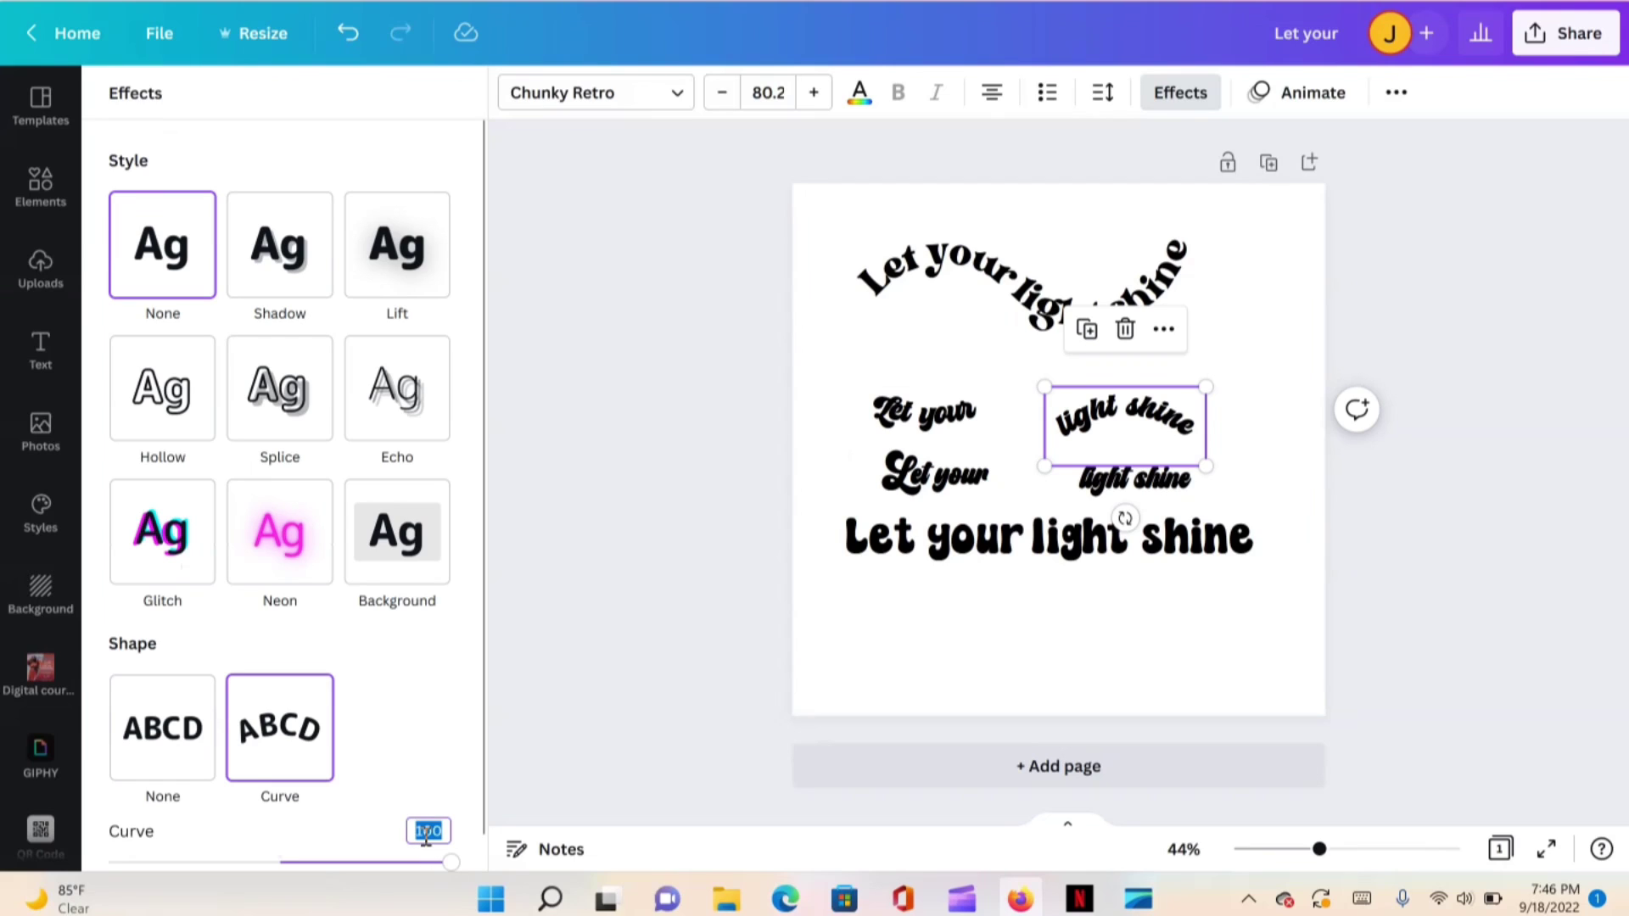
{"action": "type", "text": "75"}
{"action": "left_click_drag", "start_coordinate": [1132, 422], "coordinate": [1044, 386]}
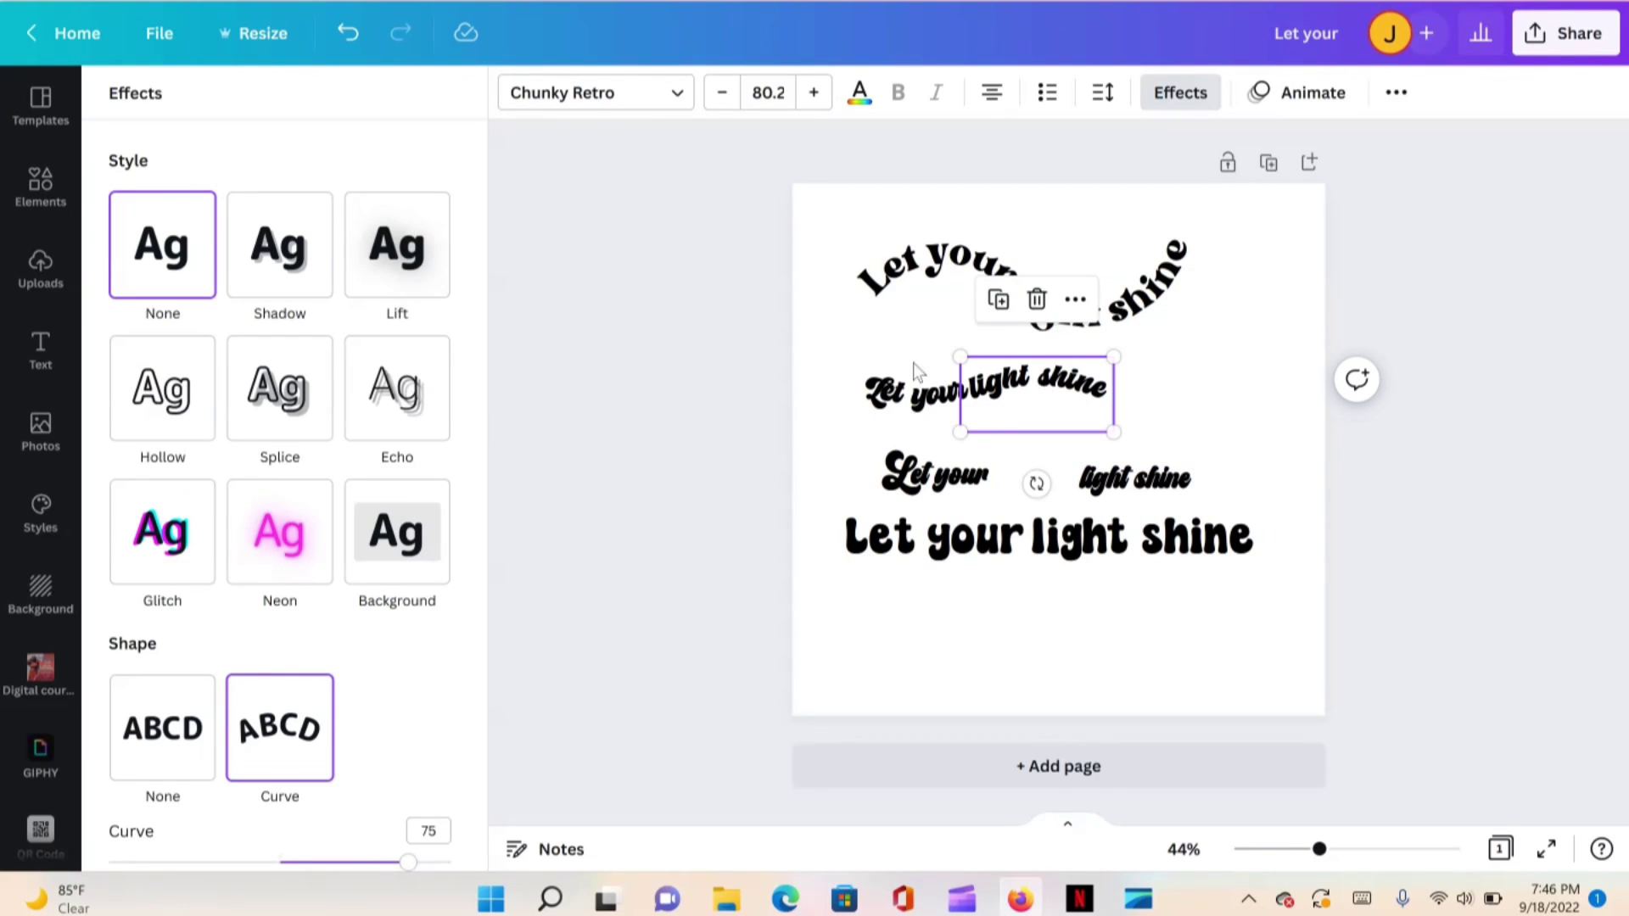
{"action": "left_click", "coordinate": [1285, 479]}
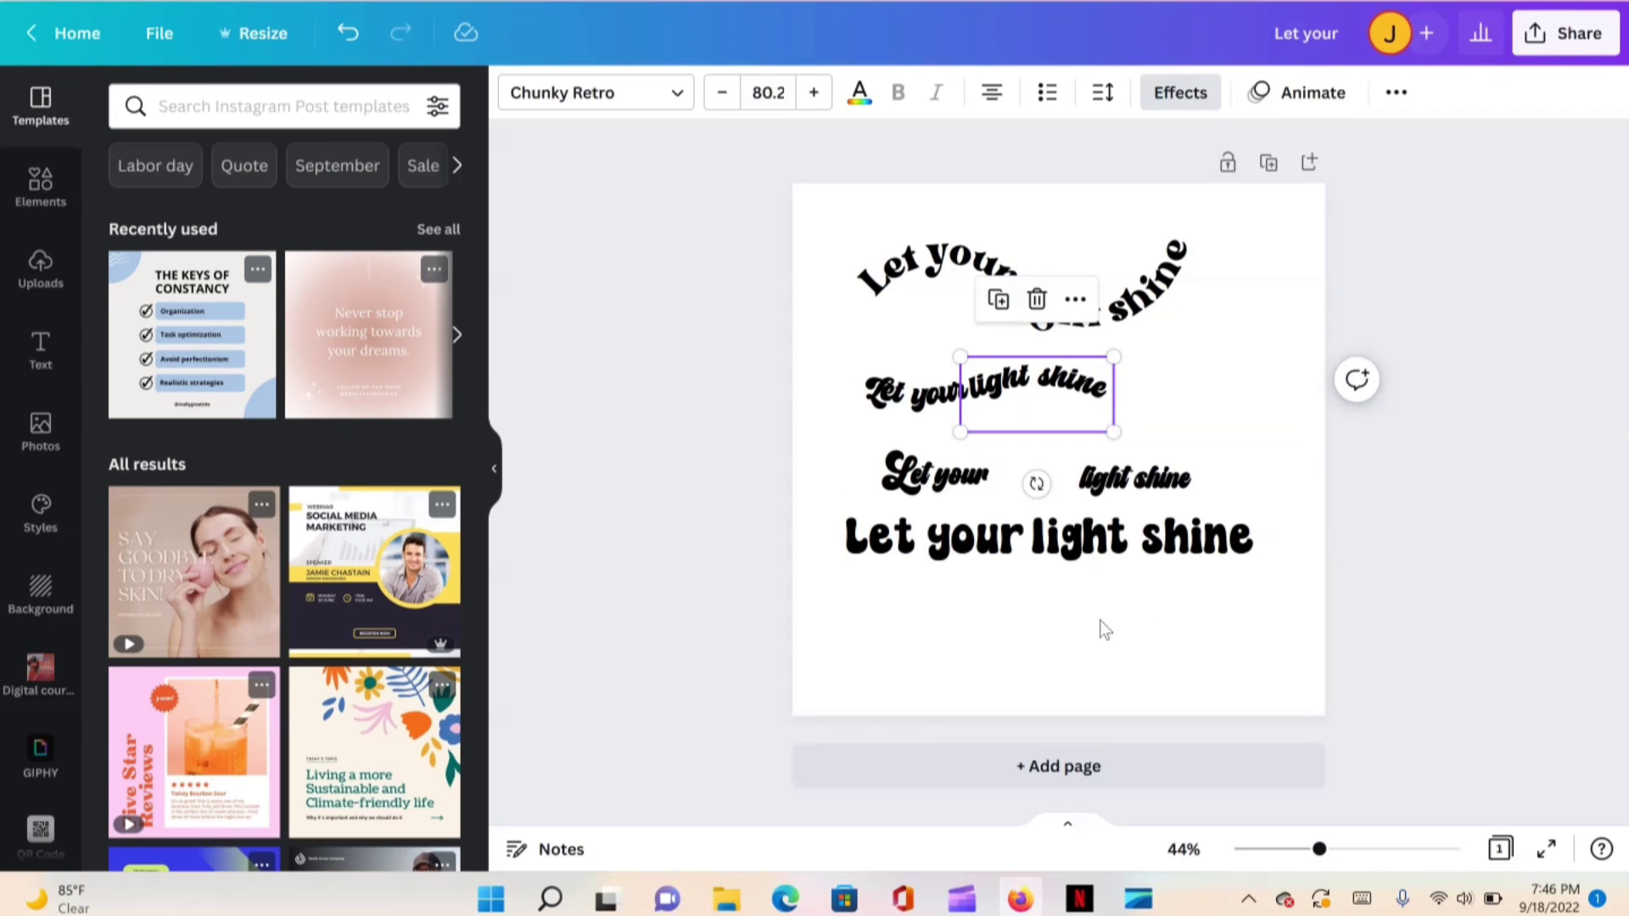
Curve the third line's "Let your" at -100 and its "light shine" at 100
{"action": "left_click", "coordinate": [906, 513]}
{"action": "left_click_drag", "start_coordinate": [450, 826], "coordinate": [94, 845]}
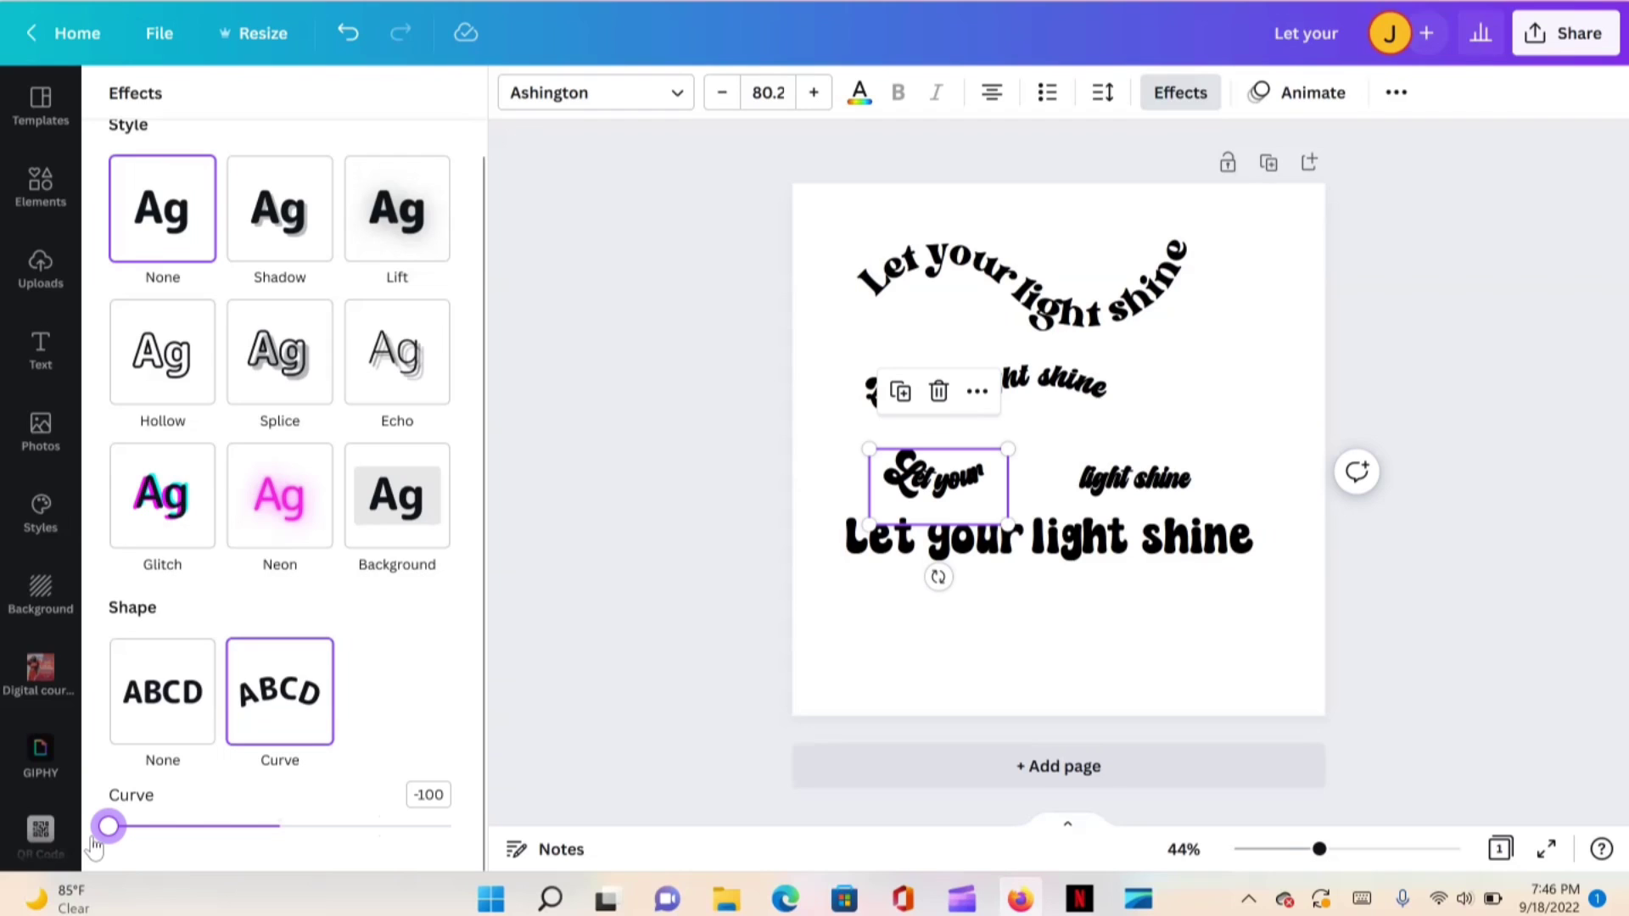
{"action": "left_click", "coordinate": [1115, 491]}
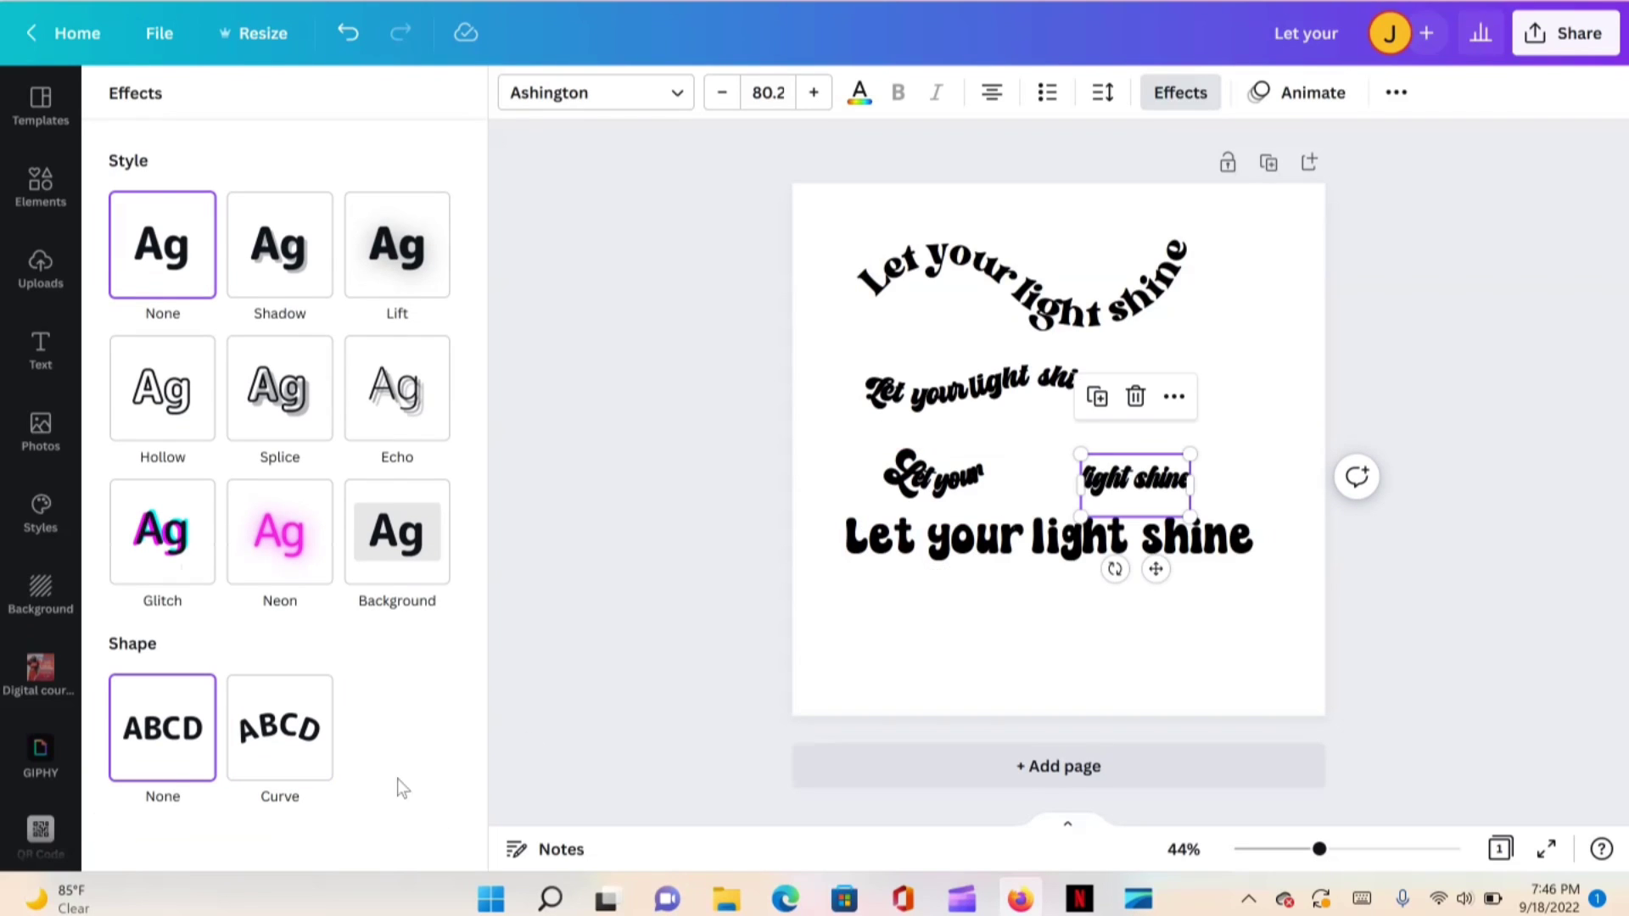
{"action": "left_click", "coordinate": [302, 752]}
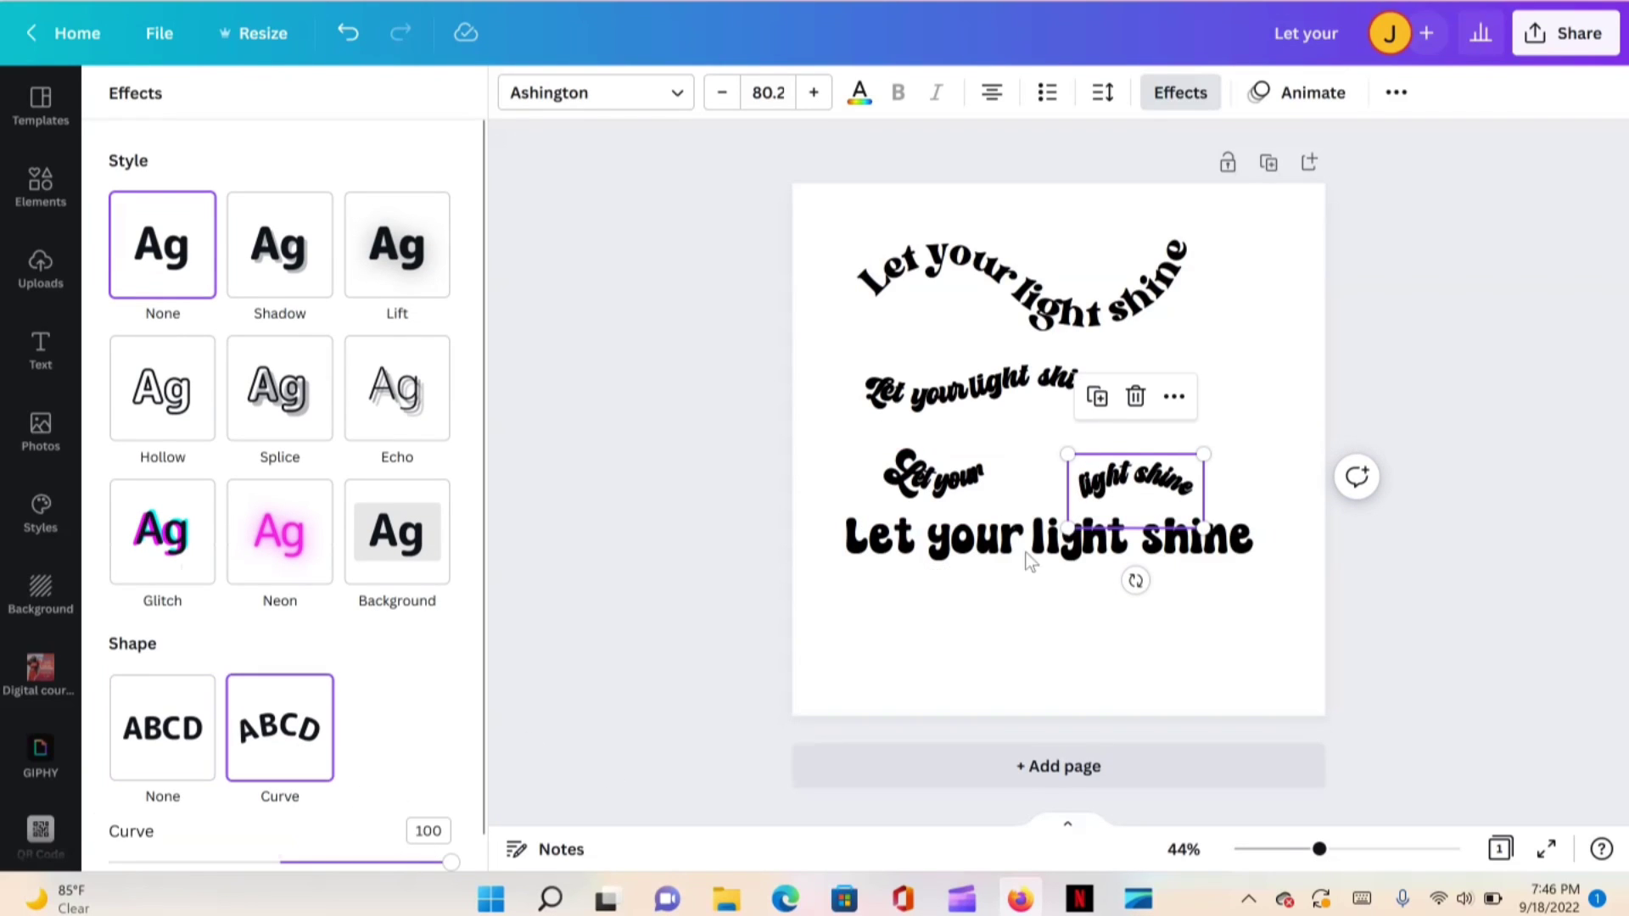
Move the third line's curved "light shine" against the end of its "Let your"
{"action": "left_click", "coordinate": [1061, 613]}
{"action": "left_click_drag", "start_coordinate": [1102, 491], "coordinate": [1018, 467]}
{"action": "key", "text": "Escape"}
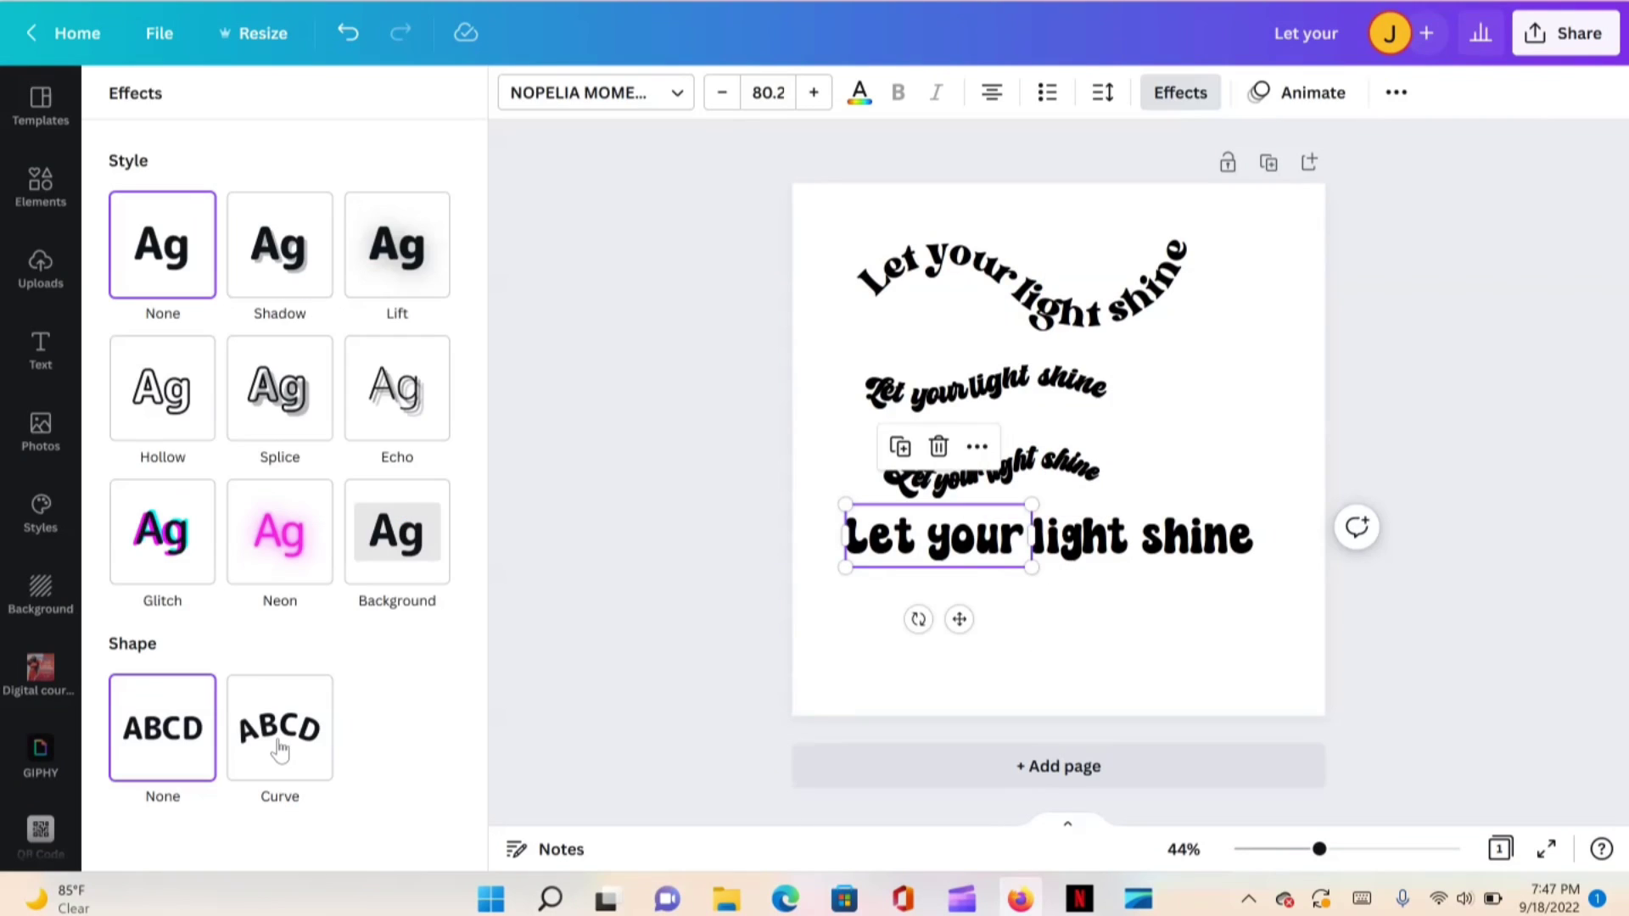
Apply a Curve shape of 50 to "Let your" in the fourth line
{"action": "left_click", "coordinate": [302, 756]}
{"action": "scroll", "coordinate": [318, 747], "scroll_direction": "down", "scroll_amount": 1}
{"action": "left_click_drag", "start_coordinate": [447, 827], "coordinate": [373, 847]}
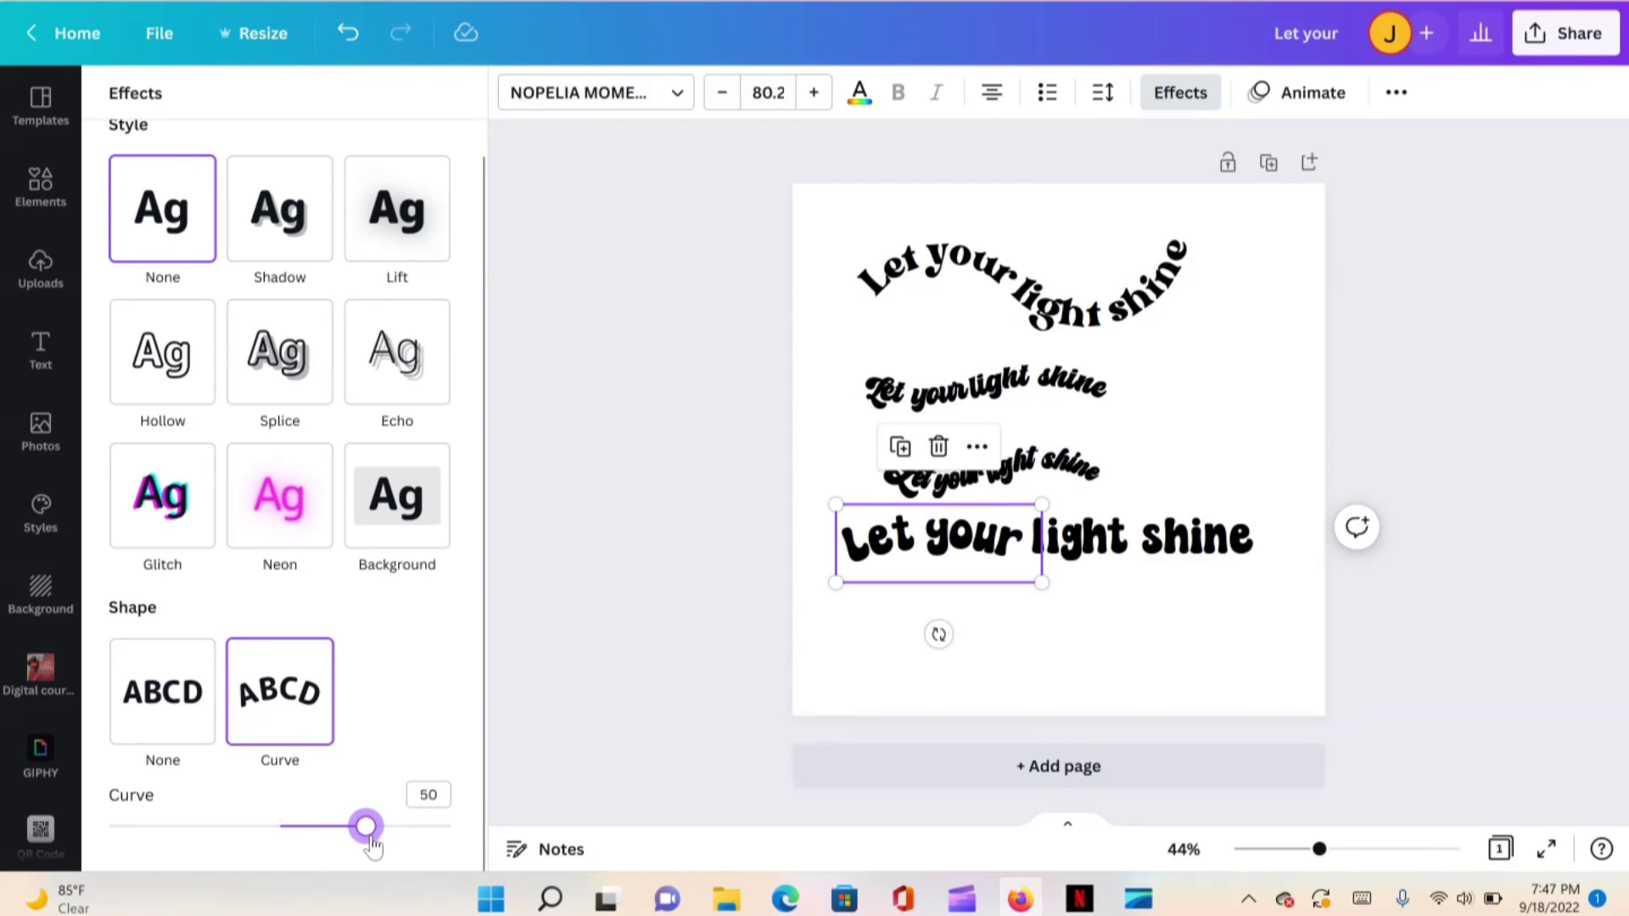
Curve the fourth line's "light shine" at -50 and join it to the end of "Let your" as a wave
{"action": "left_click", "coordinate": [1091, 568]}
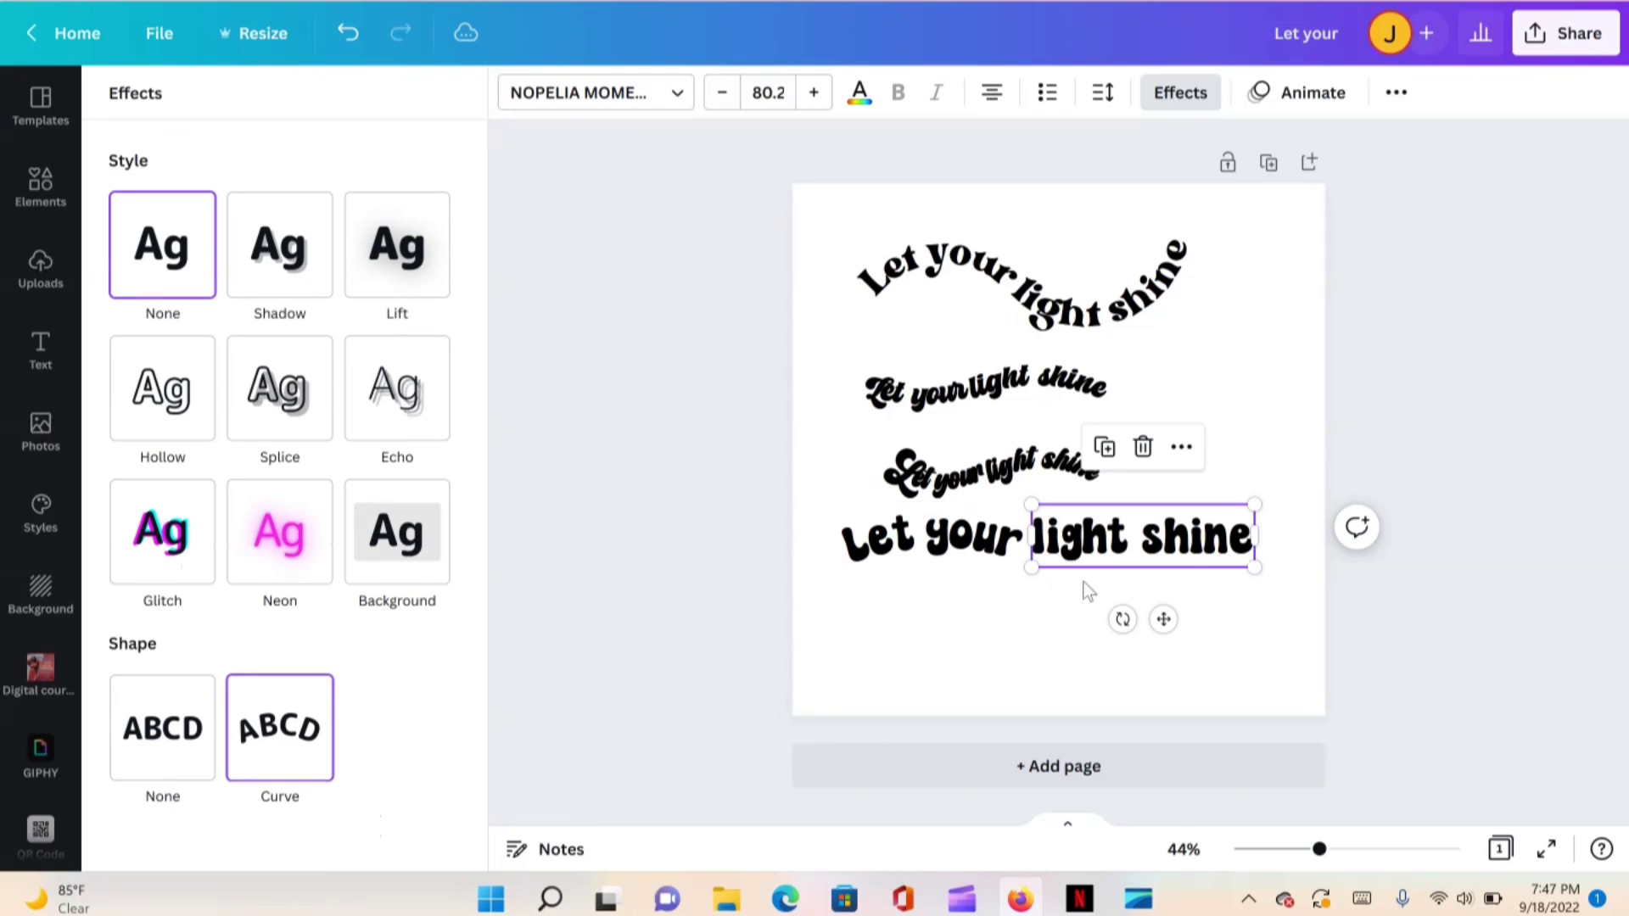
{"action": "left_click", "coordinate": [305, 755]}
{"action": "left_click_drag", "start_coordinate": [445, 864], "coordinate": [202, 883]}
{"action": "left_click_drag", "start_coordinate": [1112, 546], "coordinate": [1046, 591]}
{"action": "left_click", "coordinate": [1135, 735]}
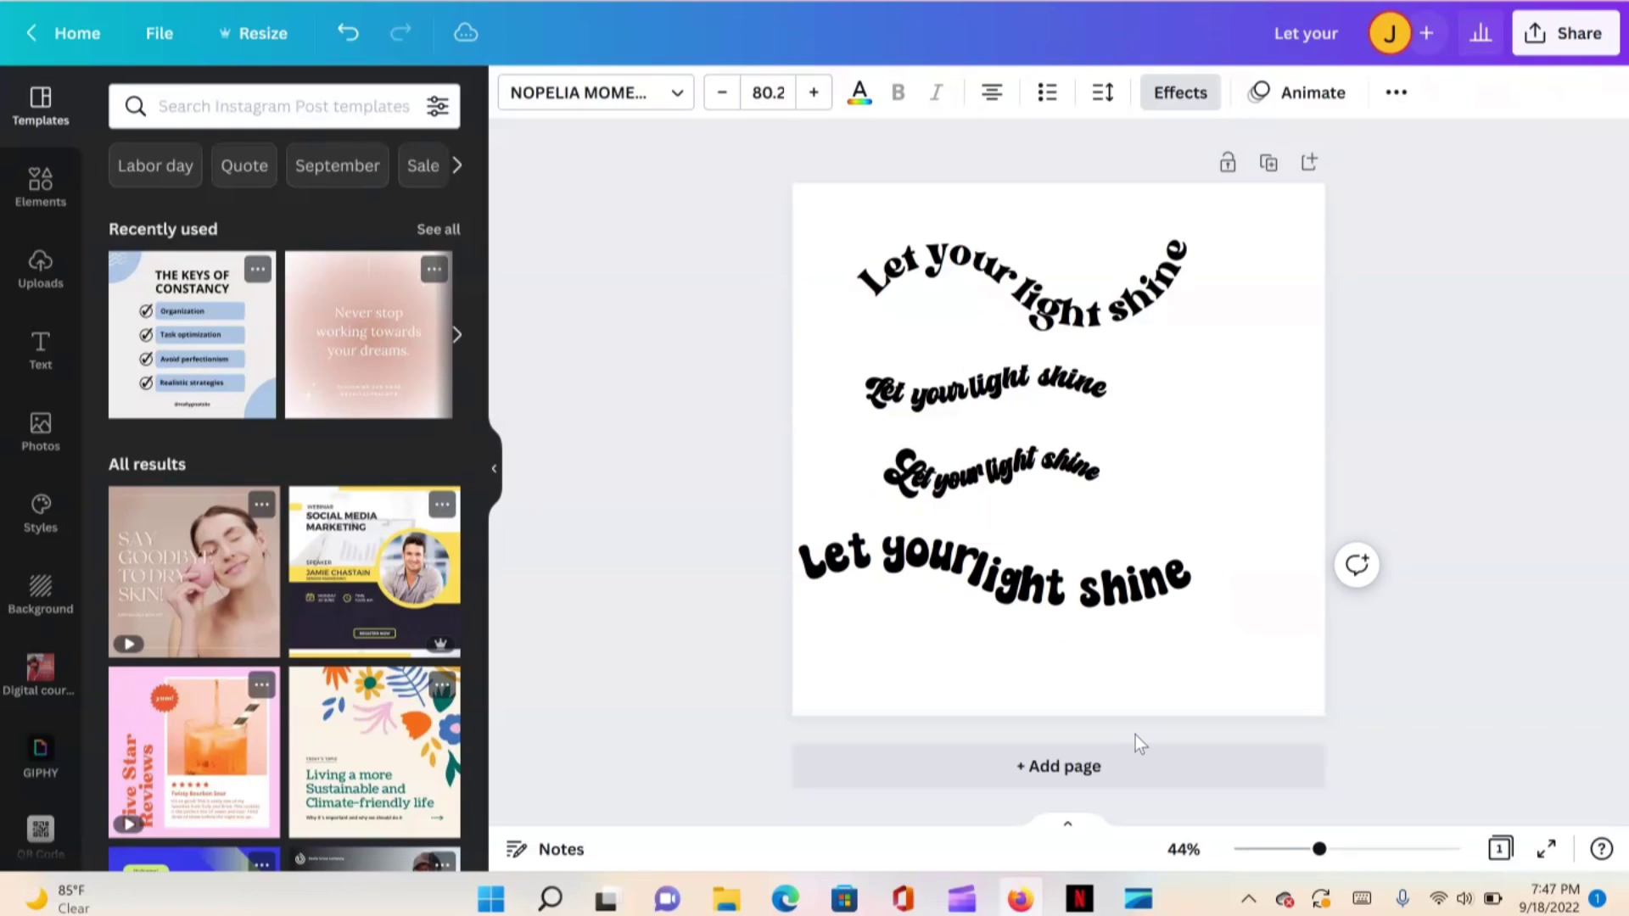
Add a text box reading "bright" in the NOPELIA MOMENT font at the end of the fourth line
{"action": "key", "text": "t"}
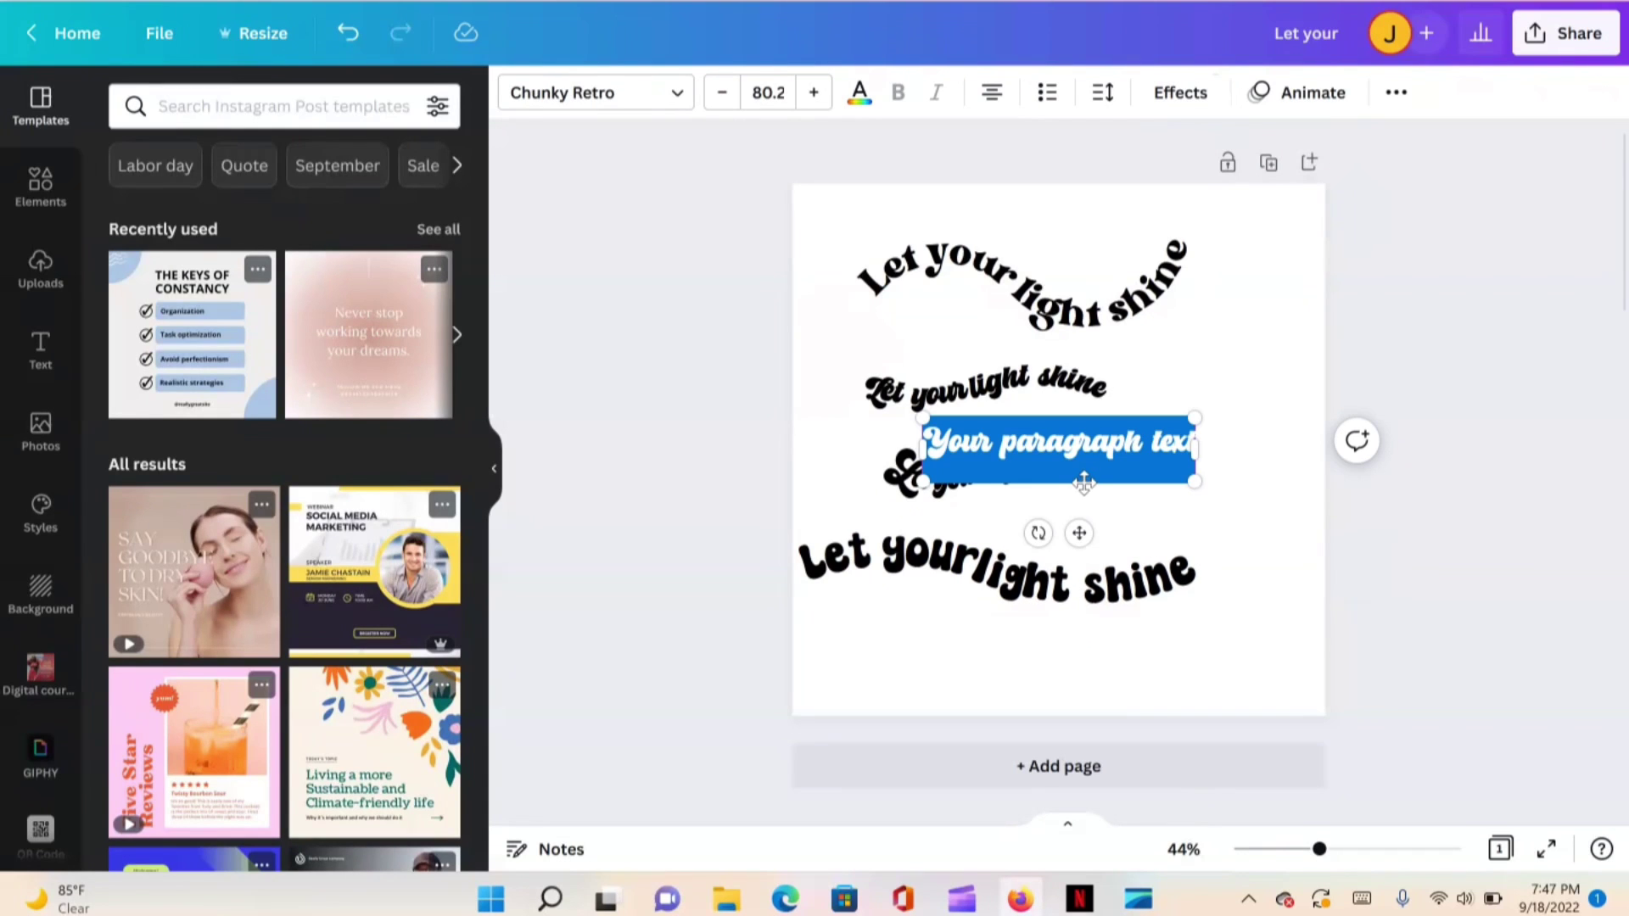
{"action": "type", "text": "bright"}
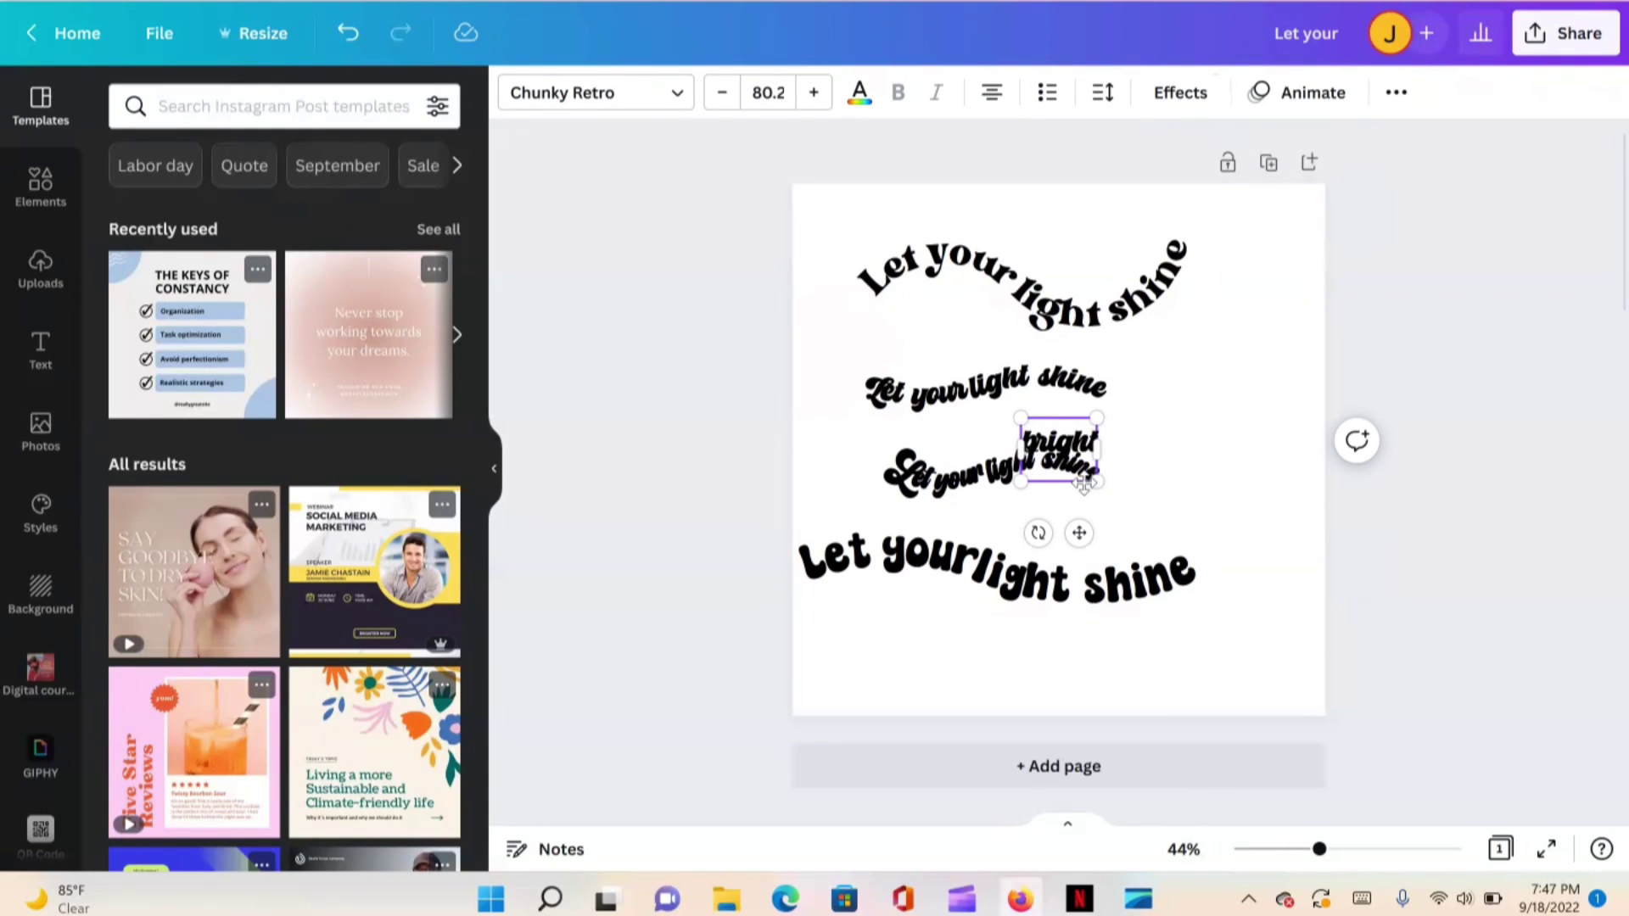
{"action": "left_click_drag", "start_coordinate": [1083, 483], "coordinate": [1289, 595]}
Check the curve setting of the fourth line's "light shine" and apply a Curve shape to "bright"
{"action": "left_click", "coordinate": [1086, 585]}
{"action": "left_click", "coordinate": [1175, 95]}
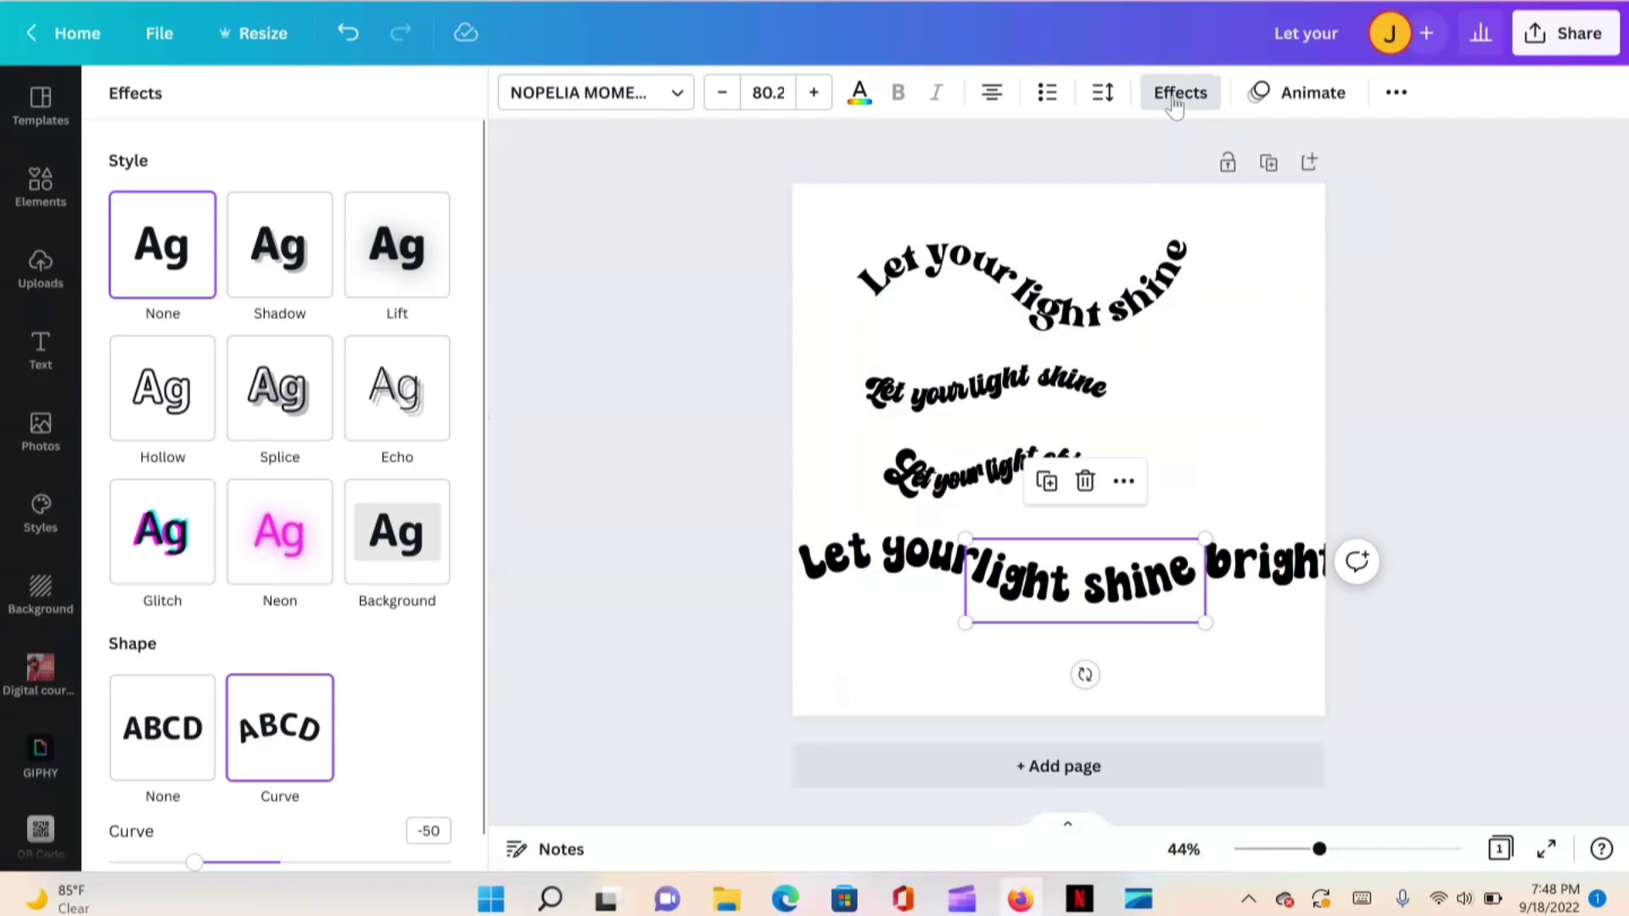
{"action": "left_click", "coordinate": [1266, 585]}
{"action": "left_click", "coordinate": [278, 740]}
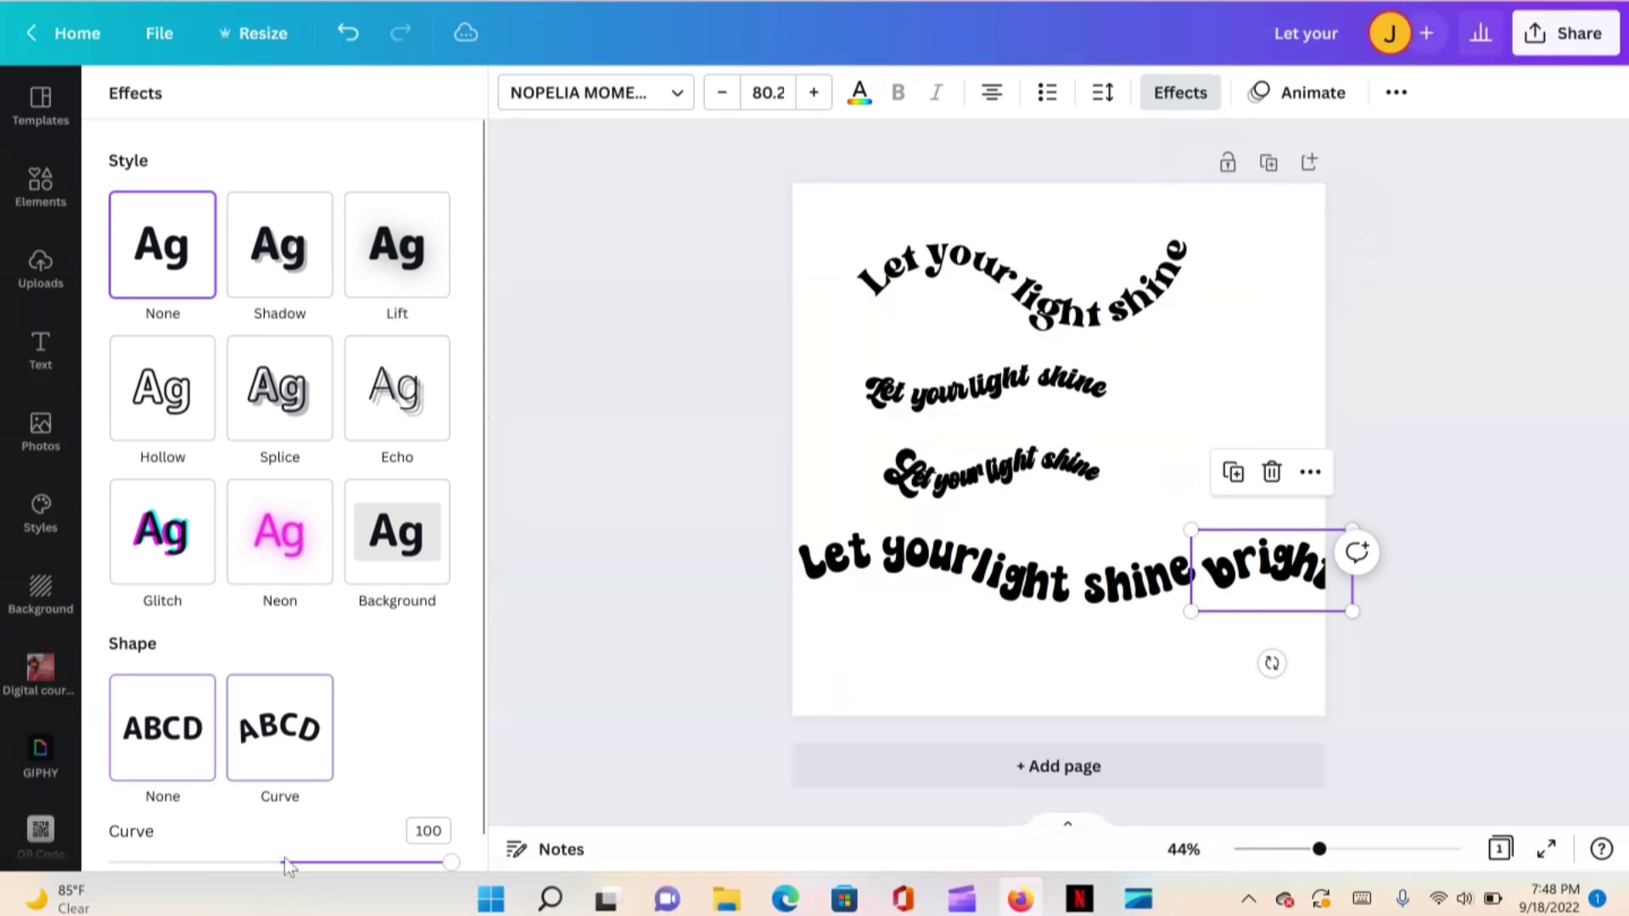
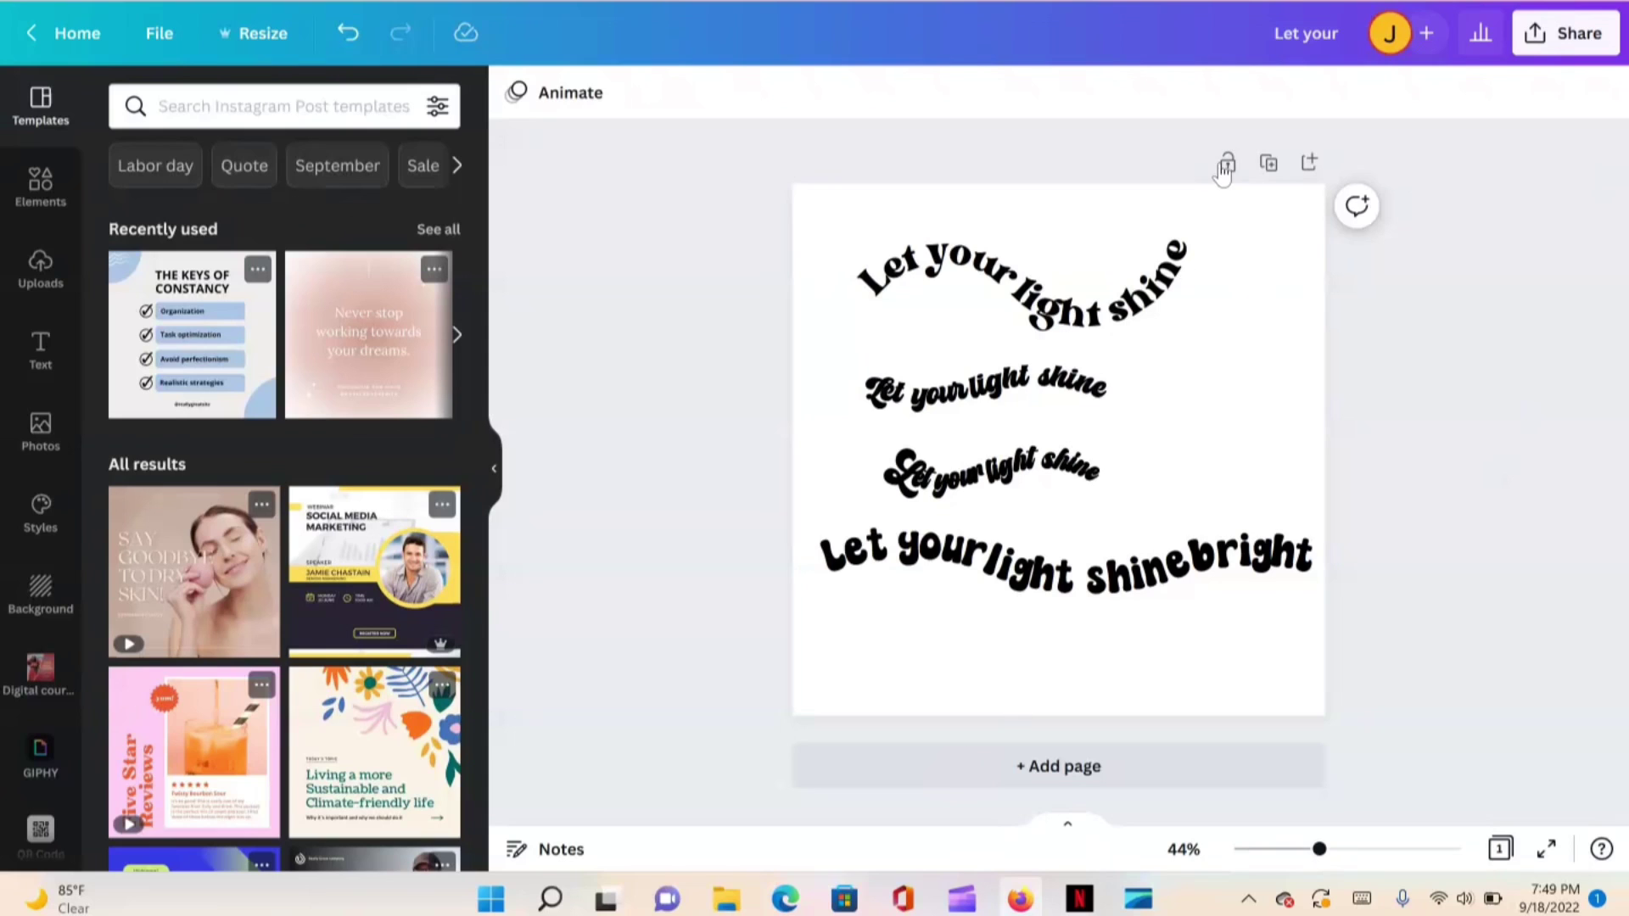
Duplicate the page and, on the copy, set the curve of the first line's "Let your" to 0
{"action": "left_click", "coordinate": [1268, 163]}
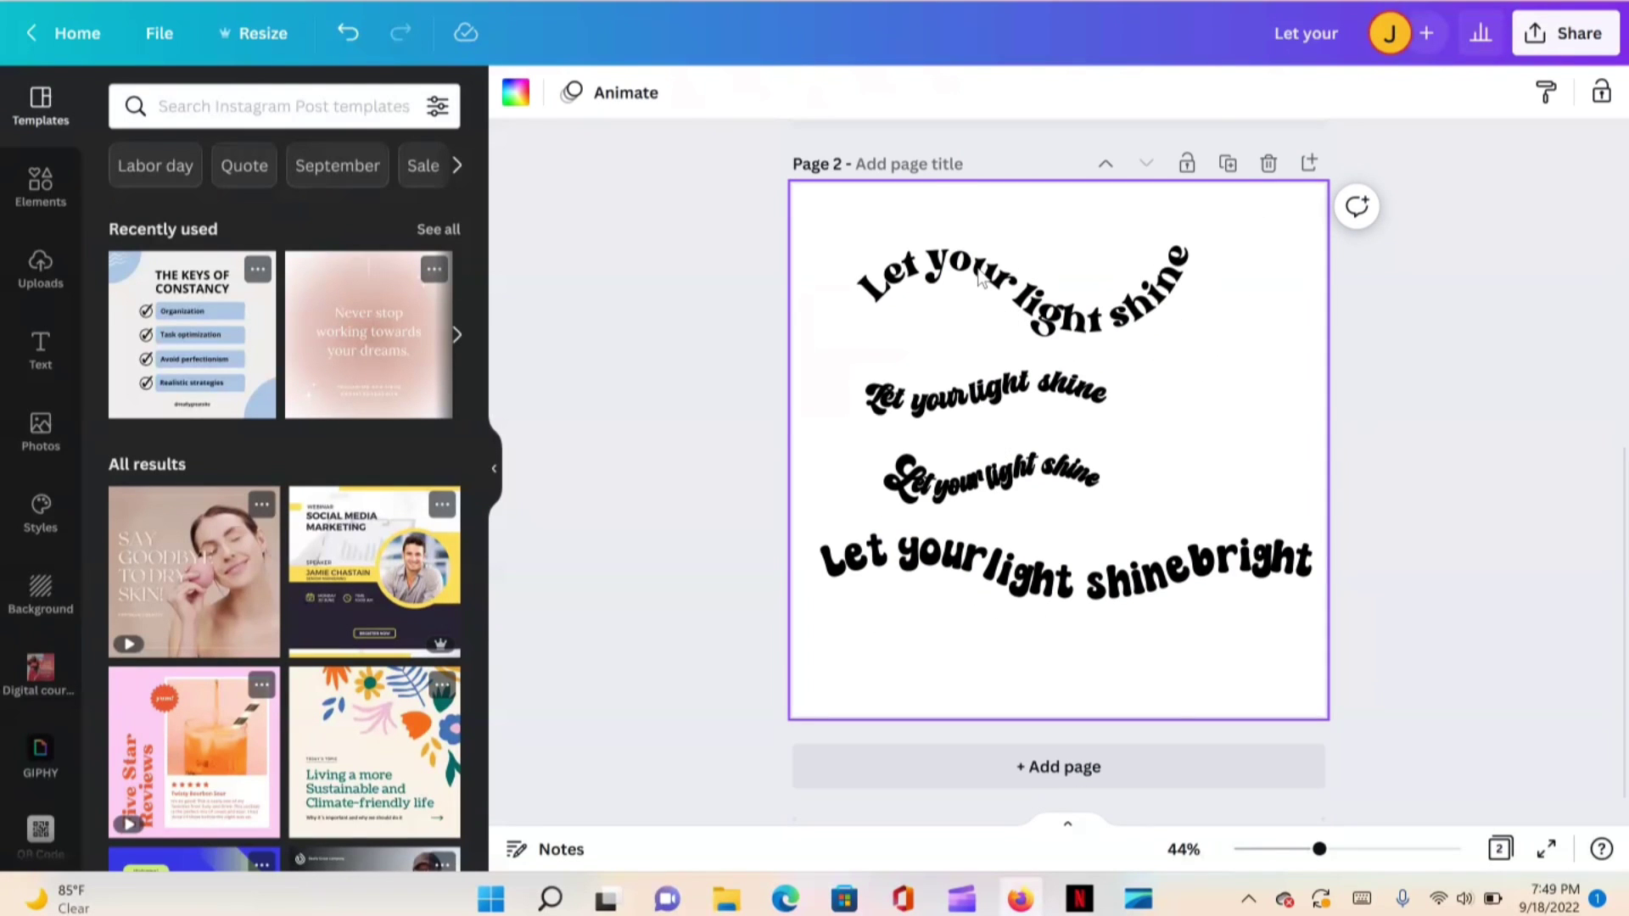
{"action": "left_click", "coordinate": [980, 278]}
{"action": "left_click", "coordinate": [1180, 93]}
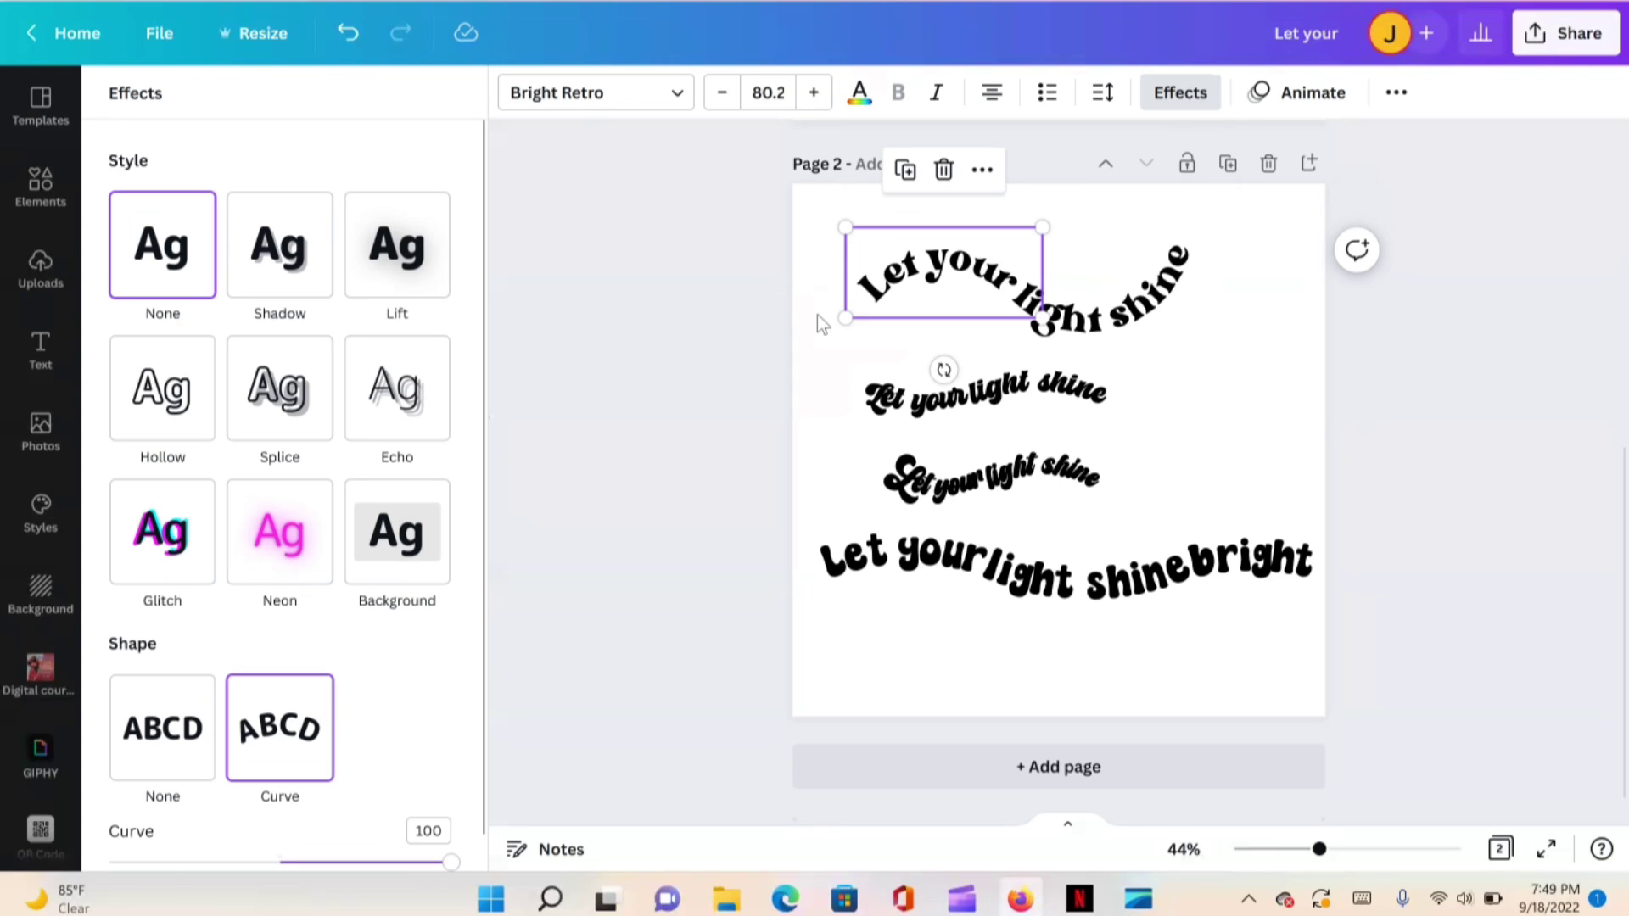
{"action": "scroll", "coordinate": [348, 730], "scroll_direction": "down", "scroll_amount": 2}
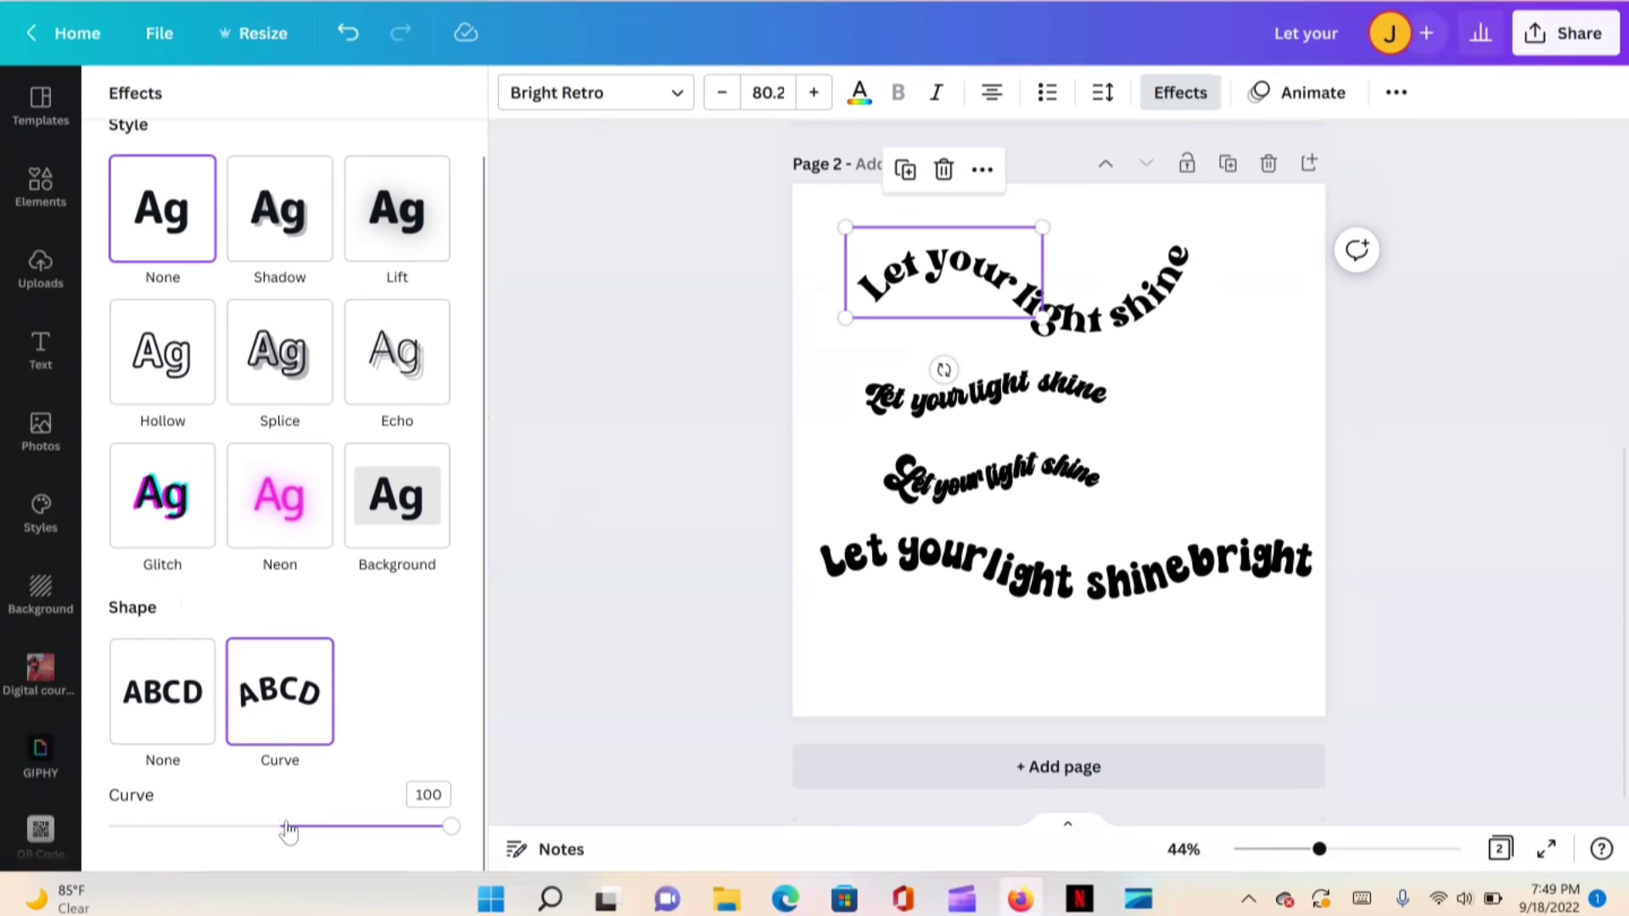
{"action": "left_click", "coordinate": [281, 827]}
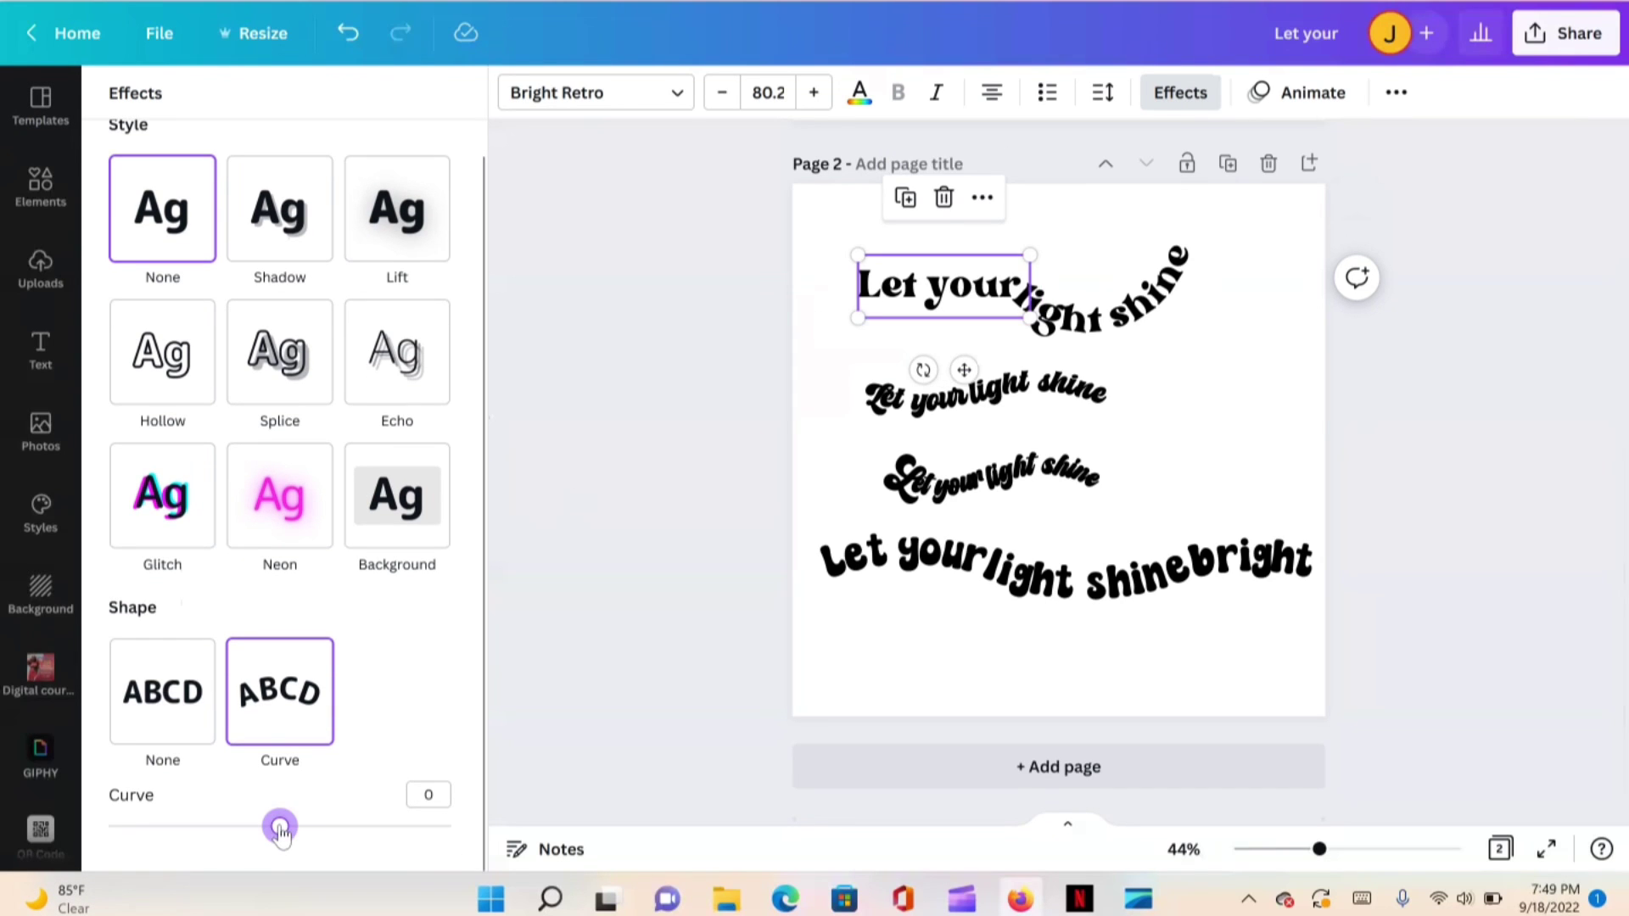
Set the curve of the first line's "light shine" to 0, level it beside "Let your", and nudge the second line's "Let your" outward
{"action": "left_click", "coordinate": [1138, 327]}
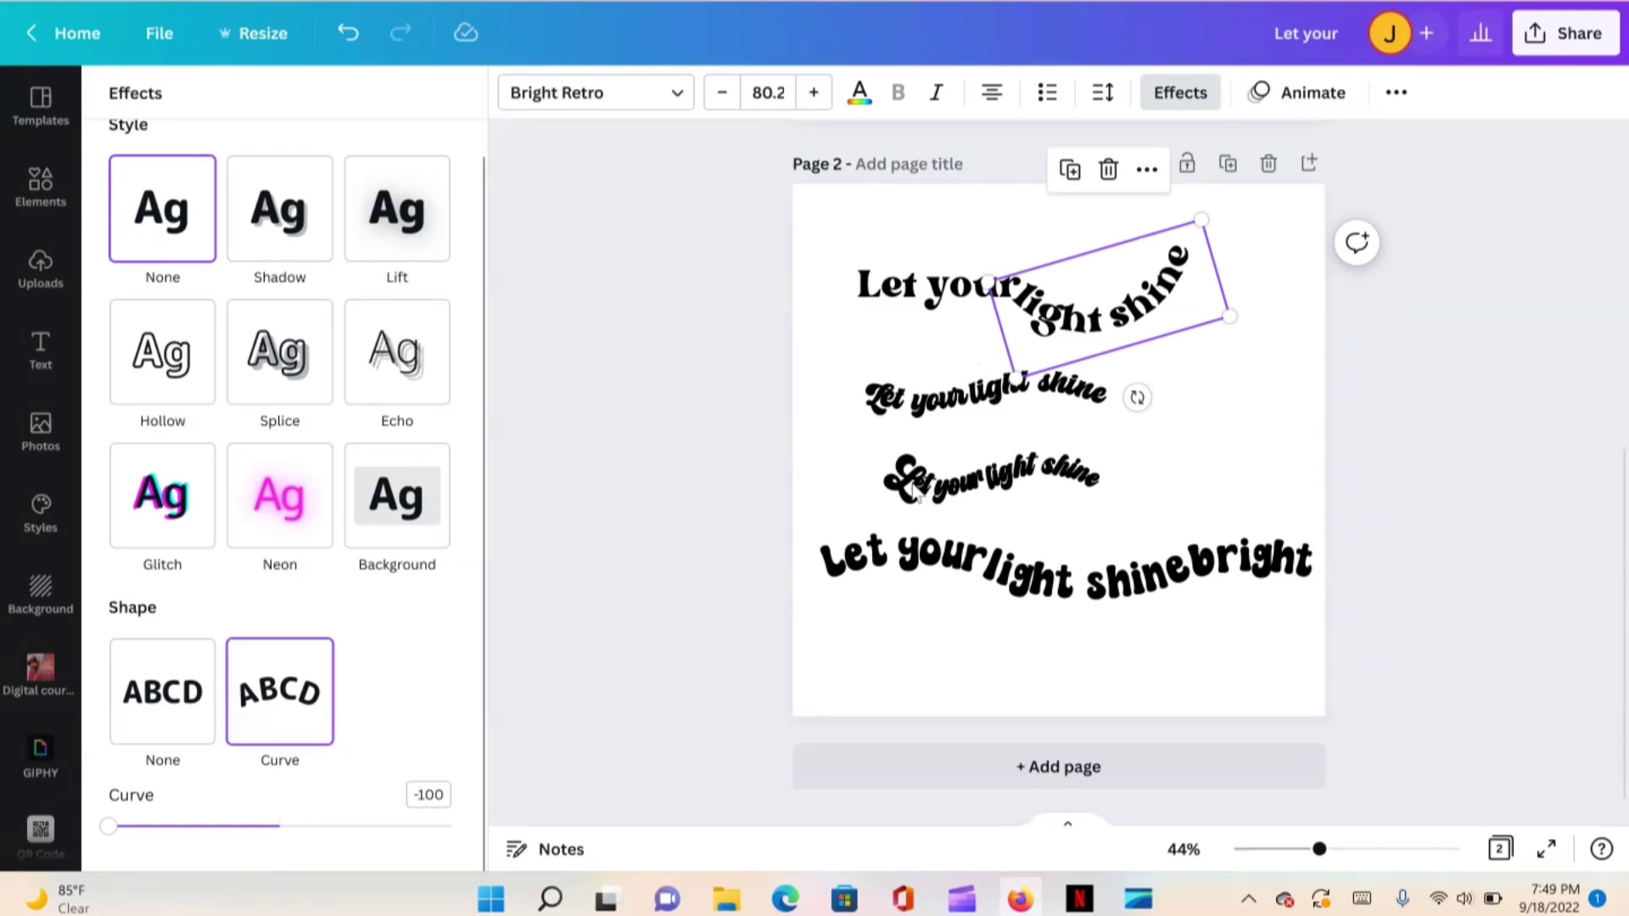
{"action": "left_click", "coordinate": [283, 826]}
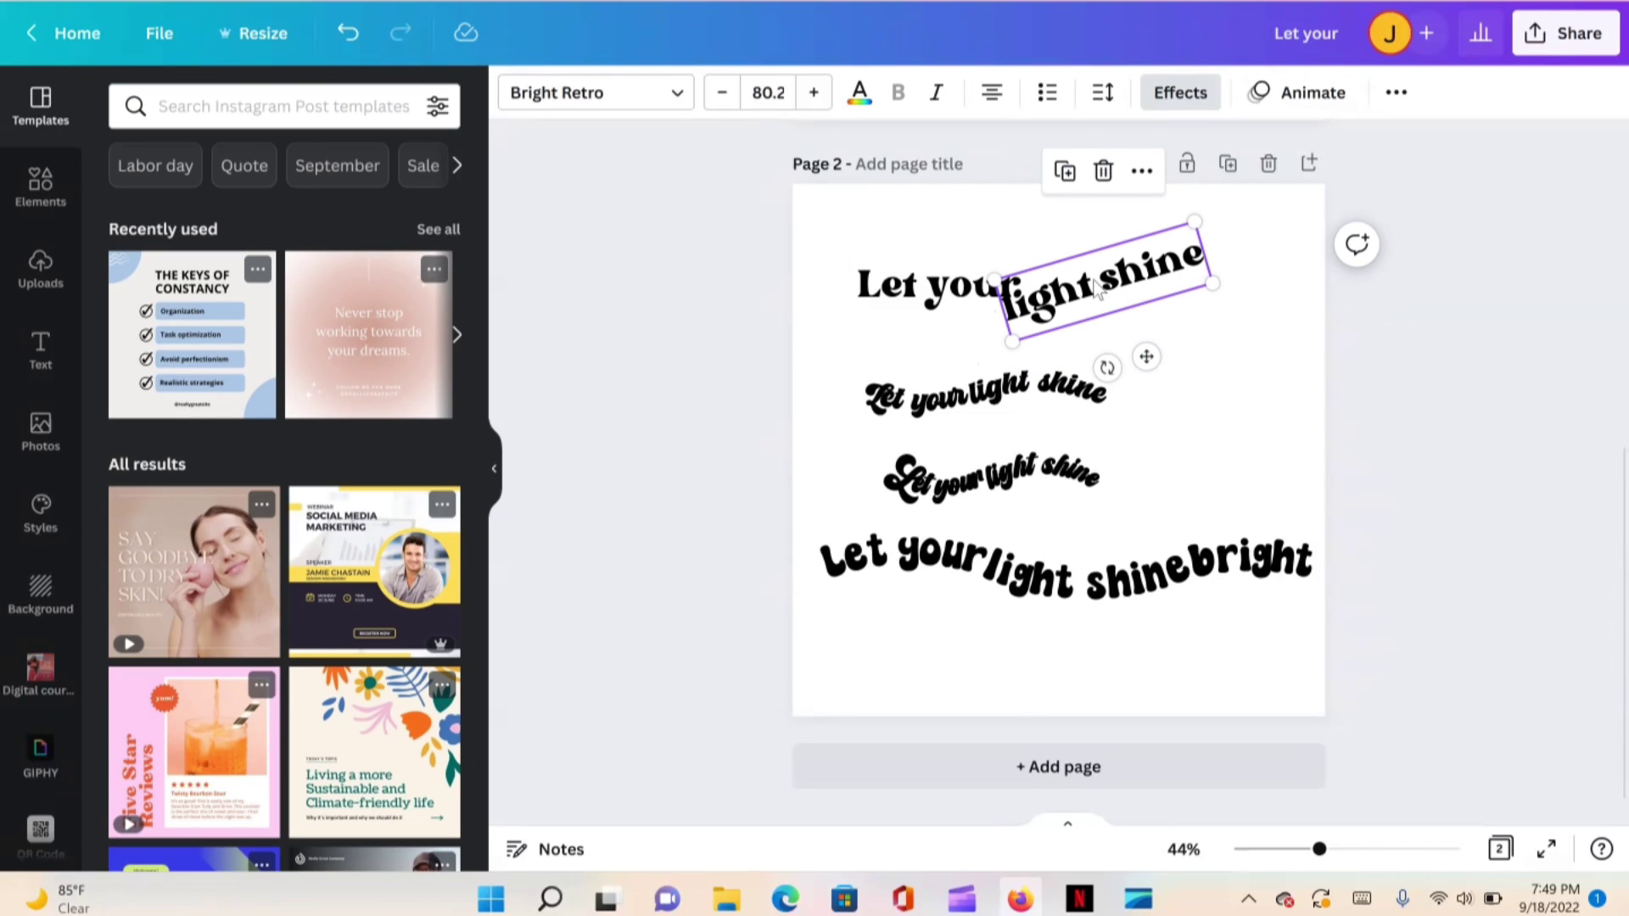
{"action": "mouse_move", "coordinate": [1105, 363]}
{"action": "left_mouse_down"}
{"action": "mouse_move", "coordinate": [1156, 362]}
{"action": "mouse_move", "coordinate": [1135, 367]}
{"action": "left_mouse_up"}
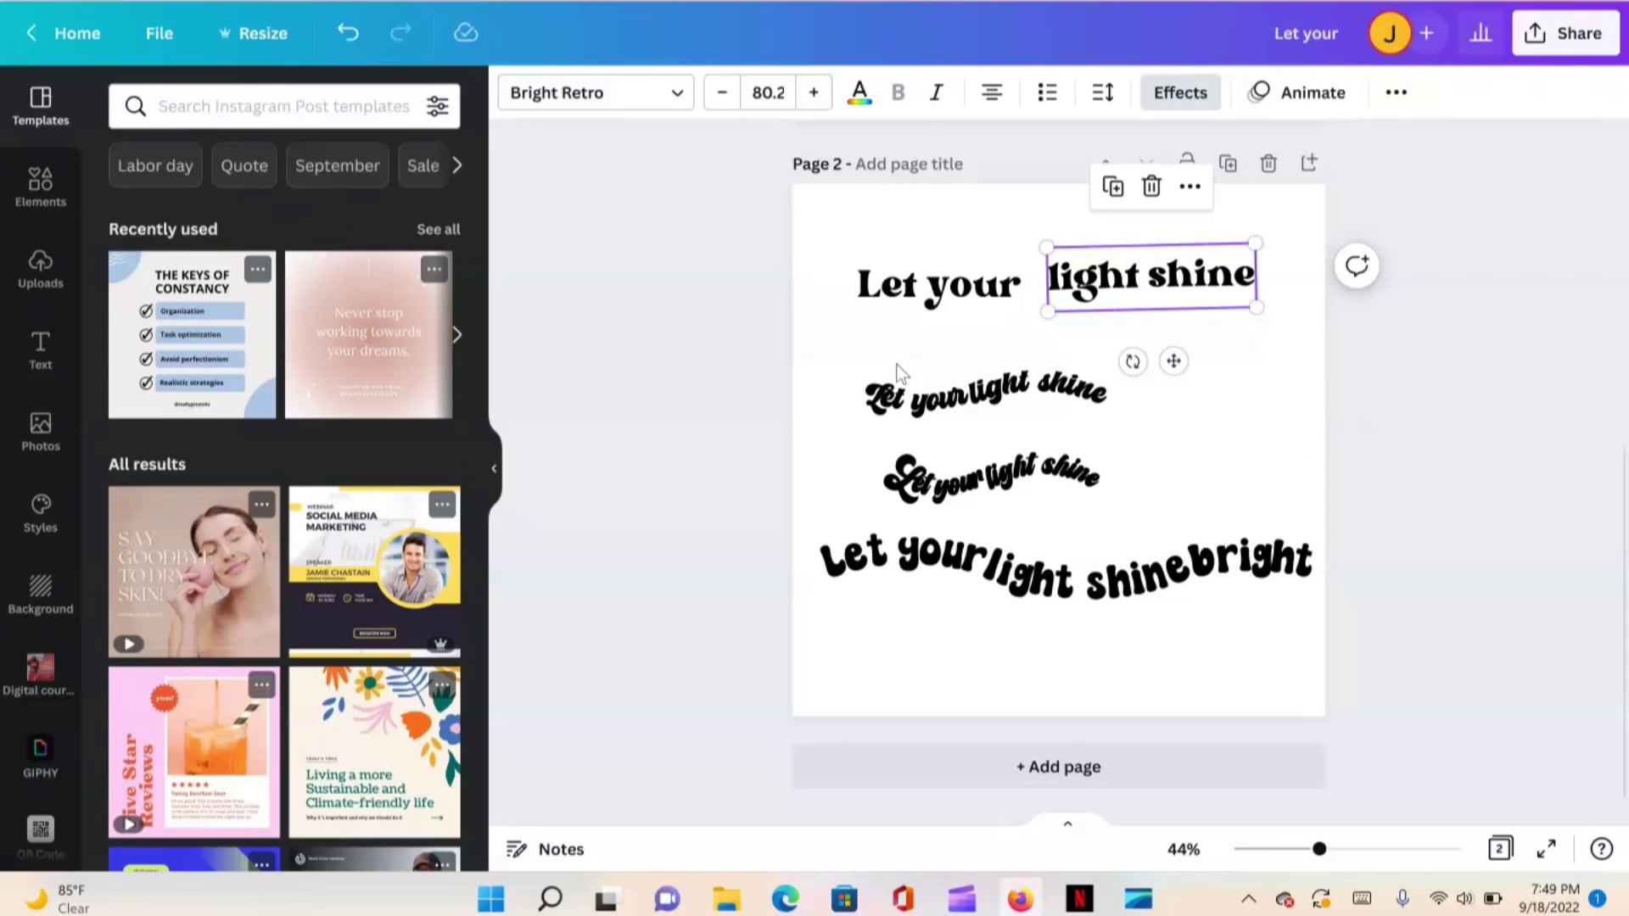
{"action": "mouse_move", "coordinate": [861, 391]}
{"action": "left_mouse_down"}
{"action": "mouse_move", "coordinate": [1022, 594]}
{"action": "mouse_move", "coordinate": [855, 372]}
{"action": "left_mouse_up"}
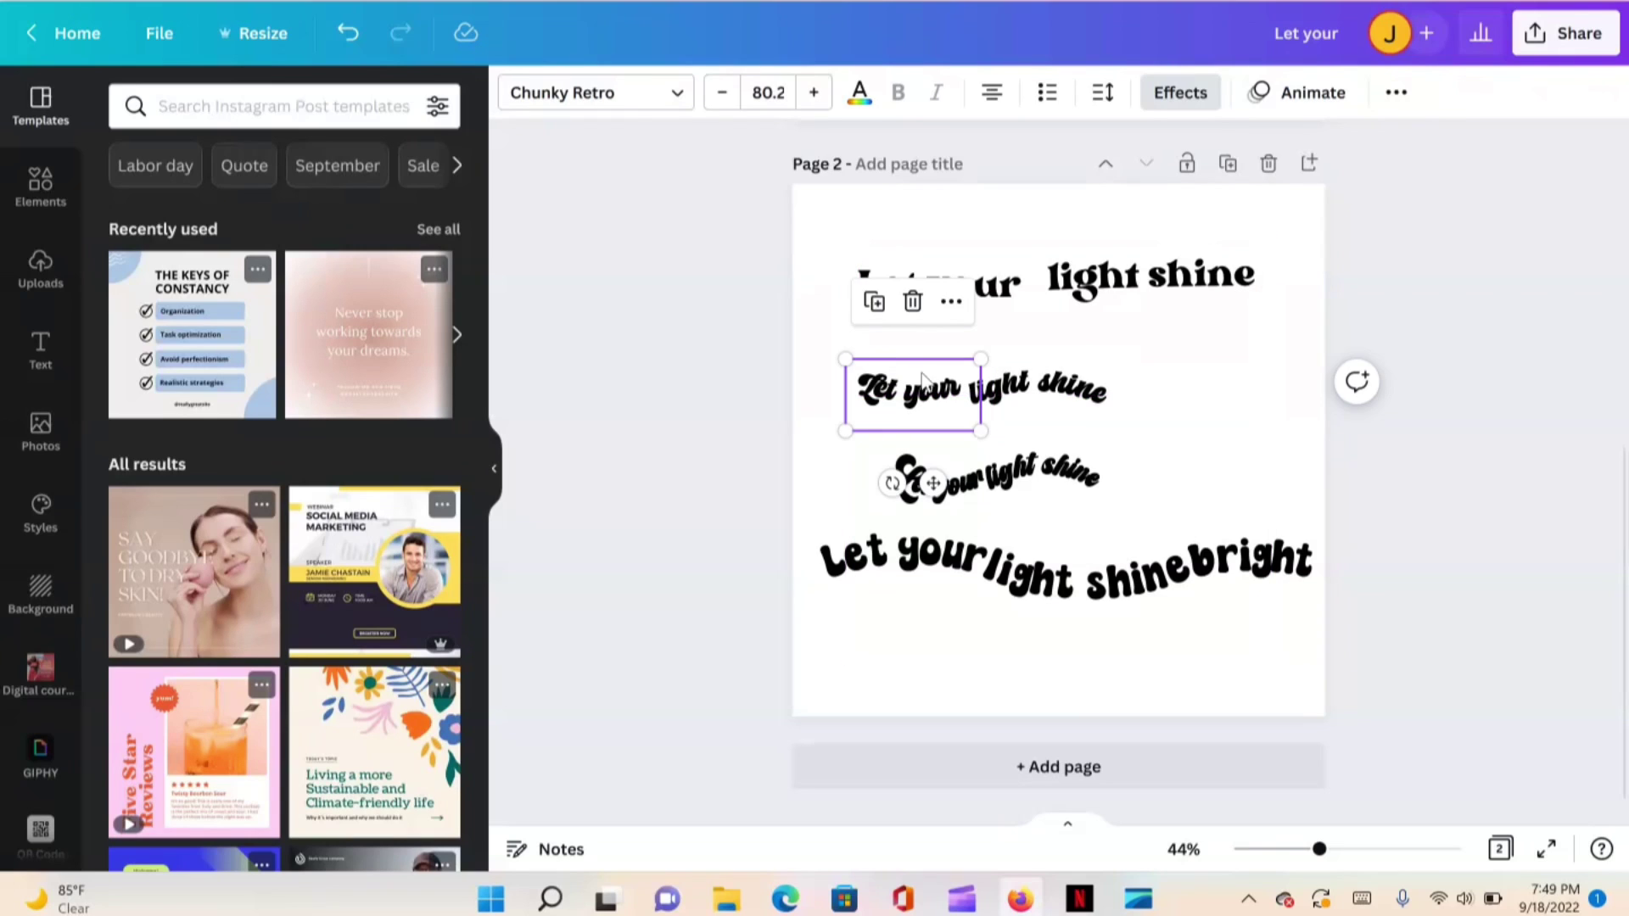
Delete the first, second and fourth text lines from page 2, keeping only the Ashington "Let your light shine"
{"action": "left_click", "coordinate": [1040, 471]}
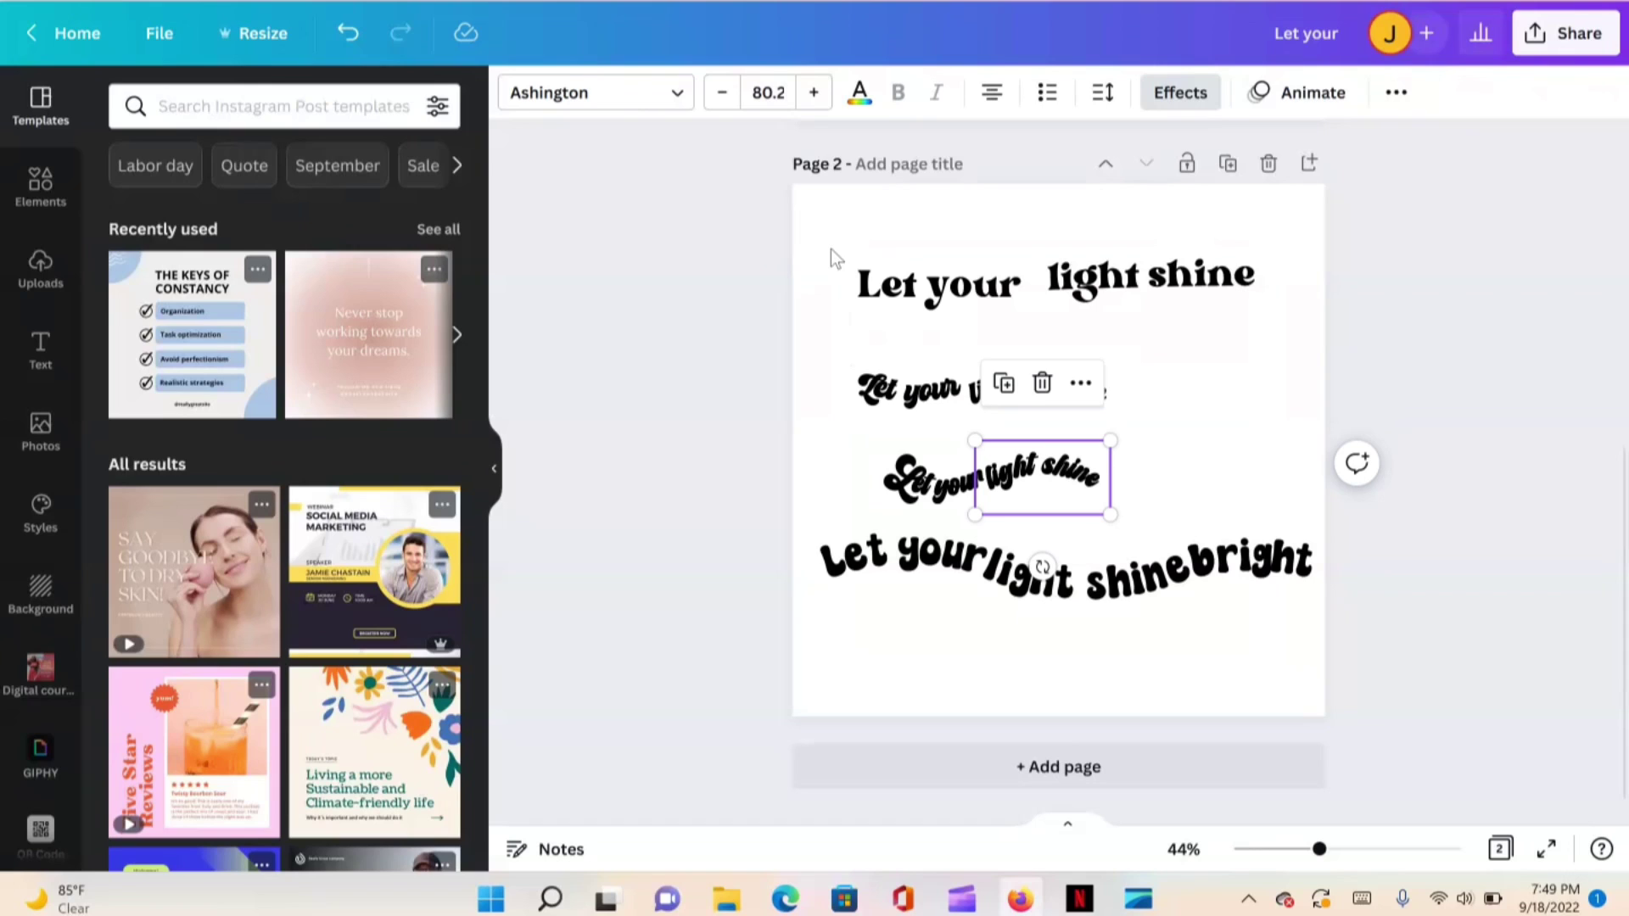
{"action": "left_click_drag", "start_coordinate": [835, 259], "coordinate": [1052, 437]}
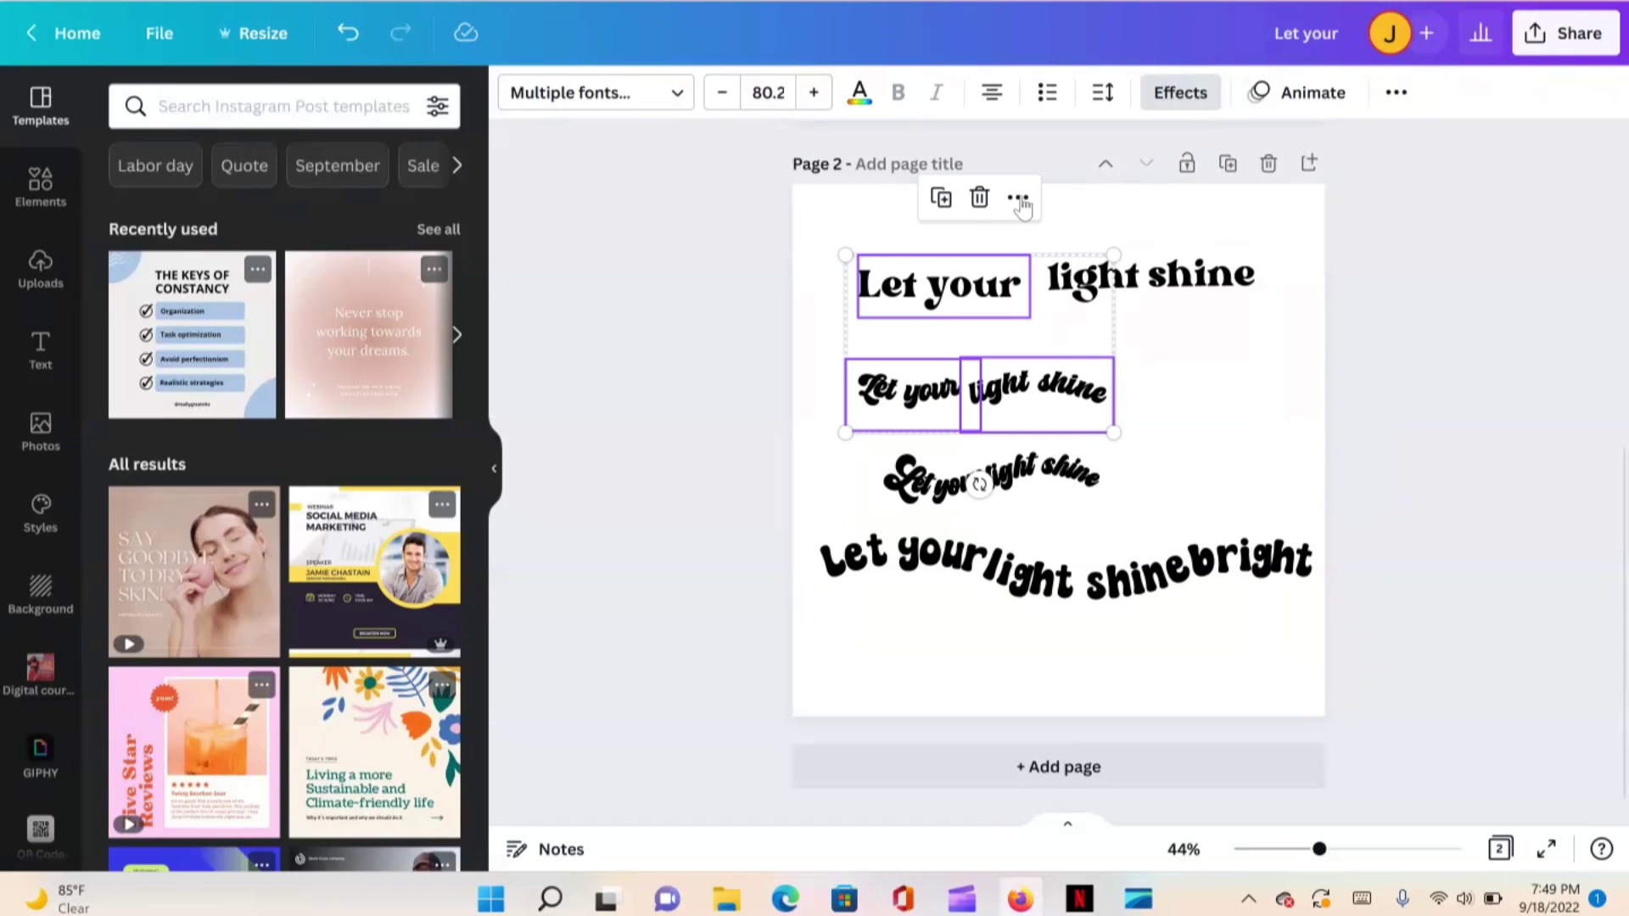
{"action": "left_click", "coordinate": [979, 197]}
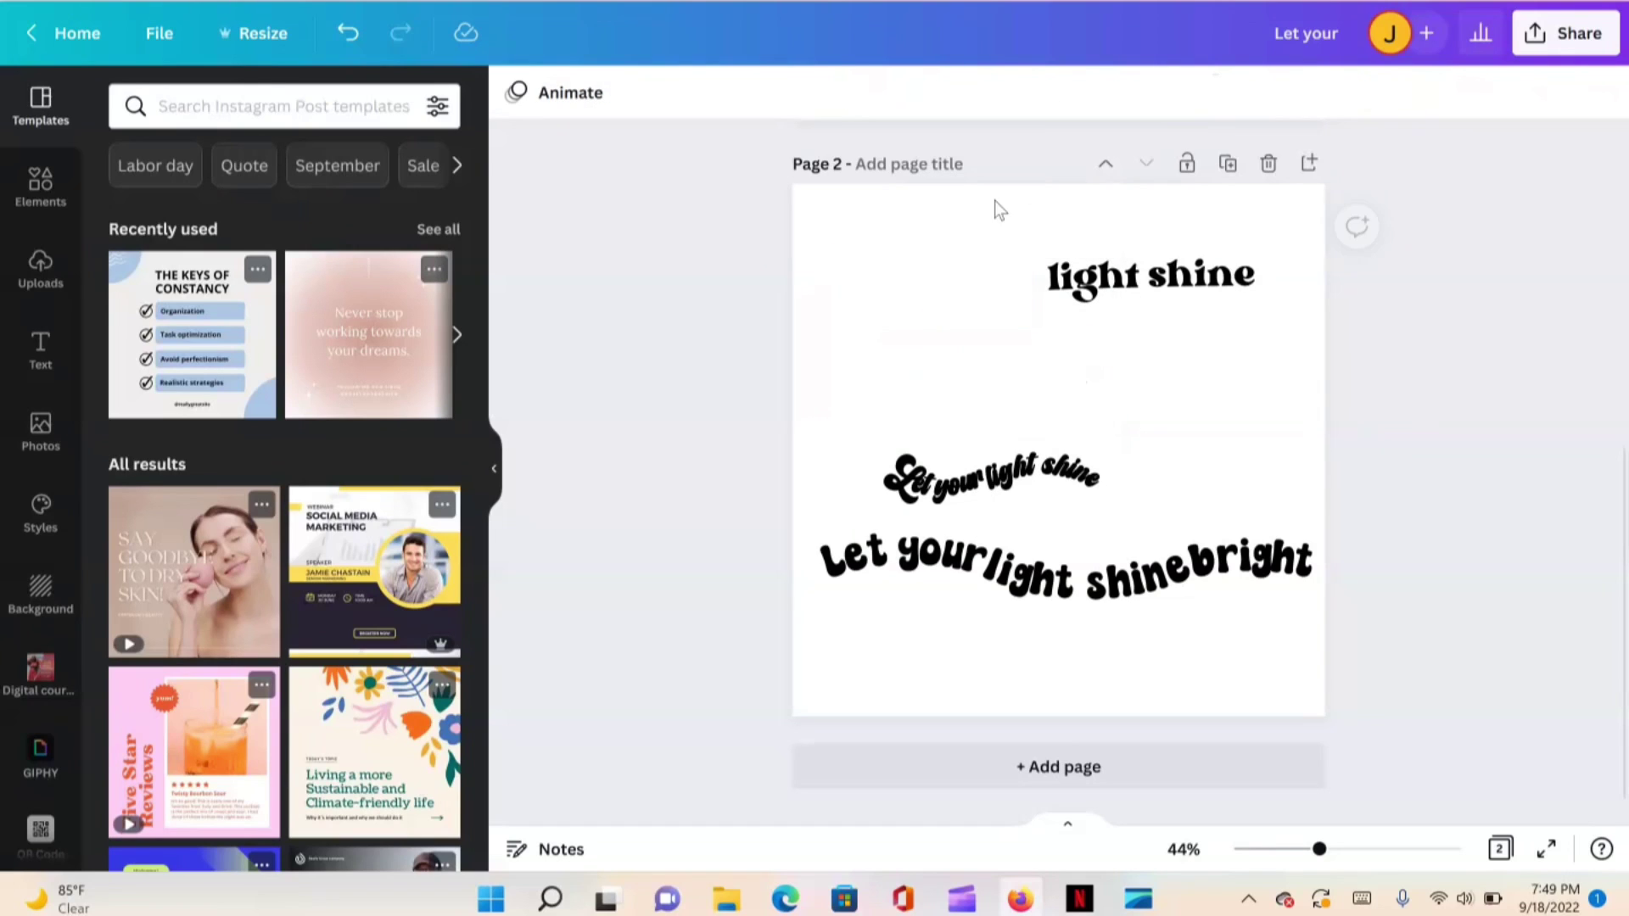
{"action": "left_click", "coordinate": [1076, 289]}
{"action": "left_click", "coordinate": [1148, 182]}
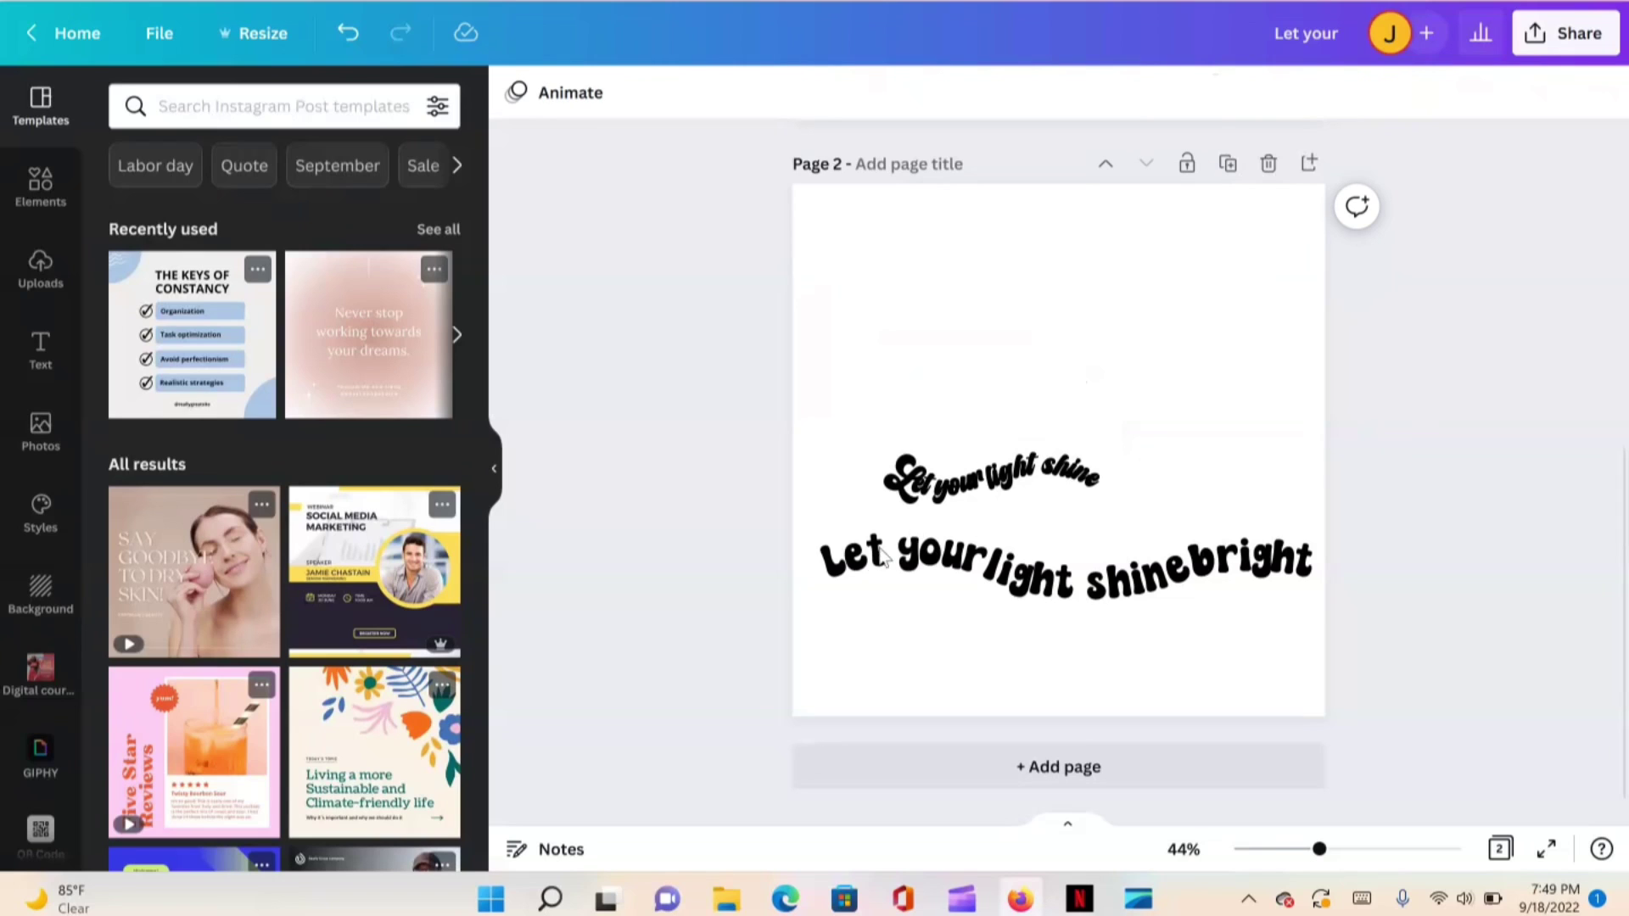
{"action": "left_click_drag", "start_coordinate": [806, 560], "coordinate": [1306, 615]}
{"action": "left_click", "coordinate": [1067, 462]}
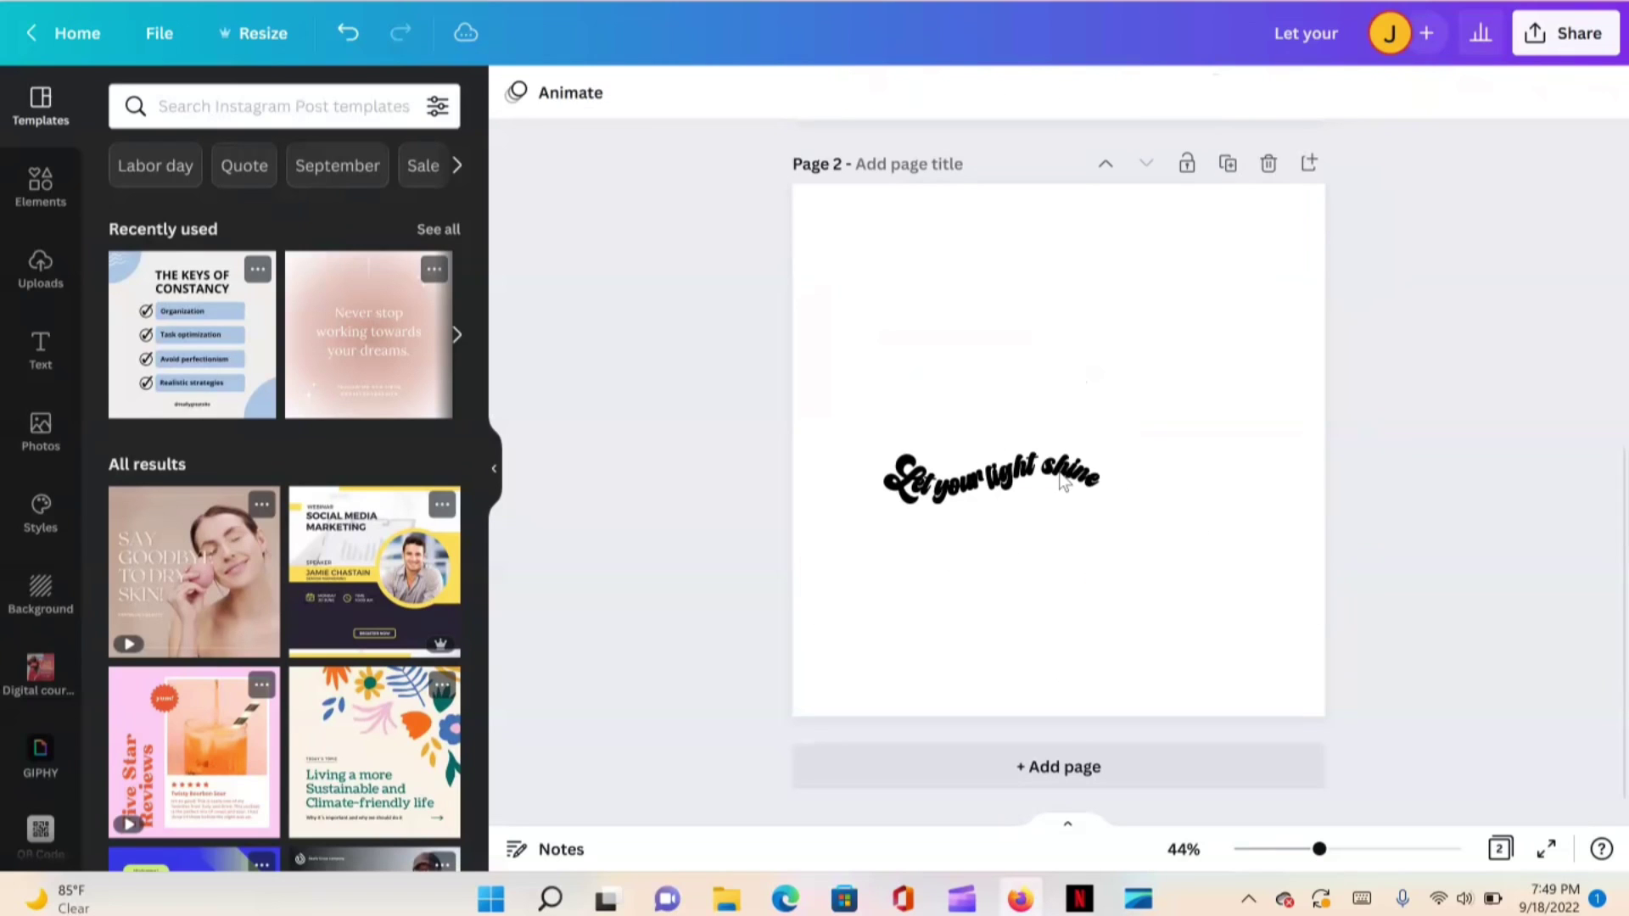
Move the Ashington "Let your" toward the top of the page and set its curve to 0
{"action": "left_click", "coordinate": [964, 477]}
{"action": "left_click_drag", "start_coordinate": [964, 477], "coordinate": [962, 321]}
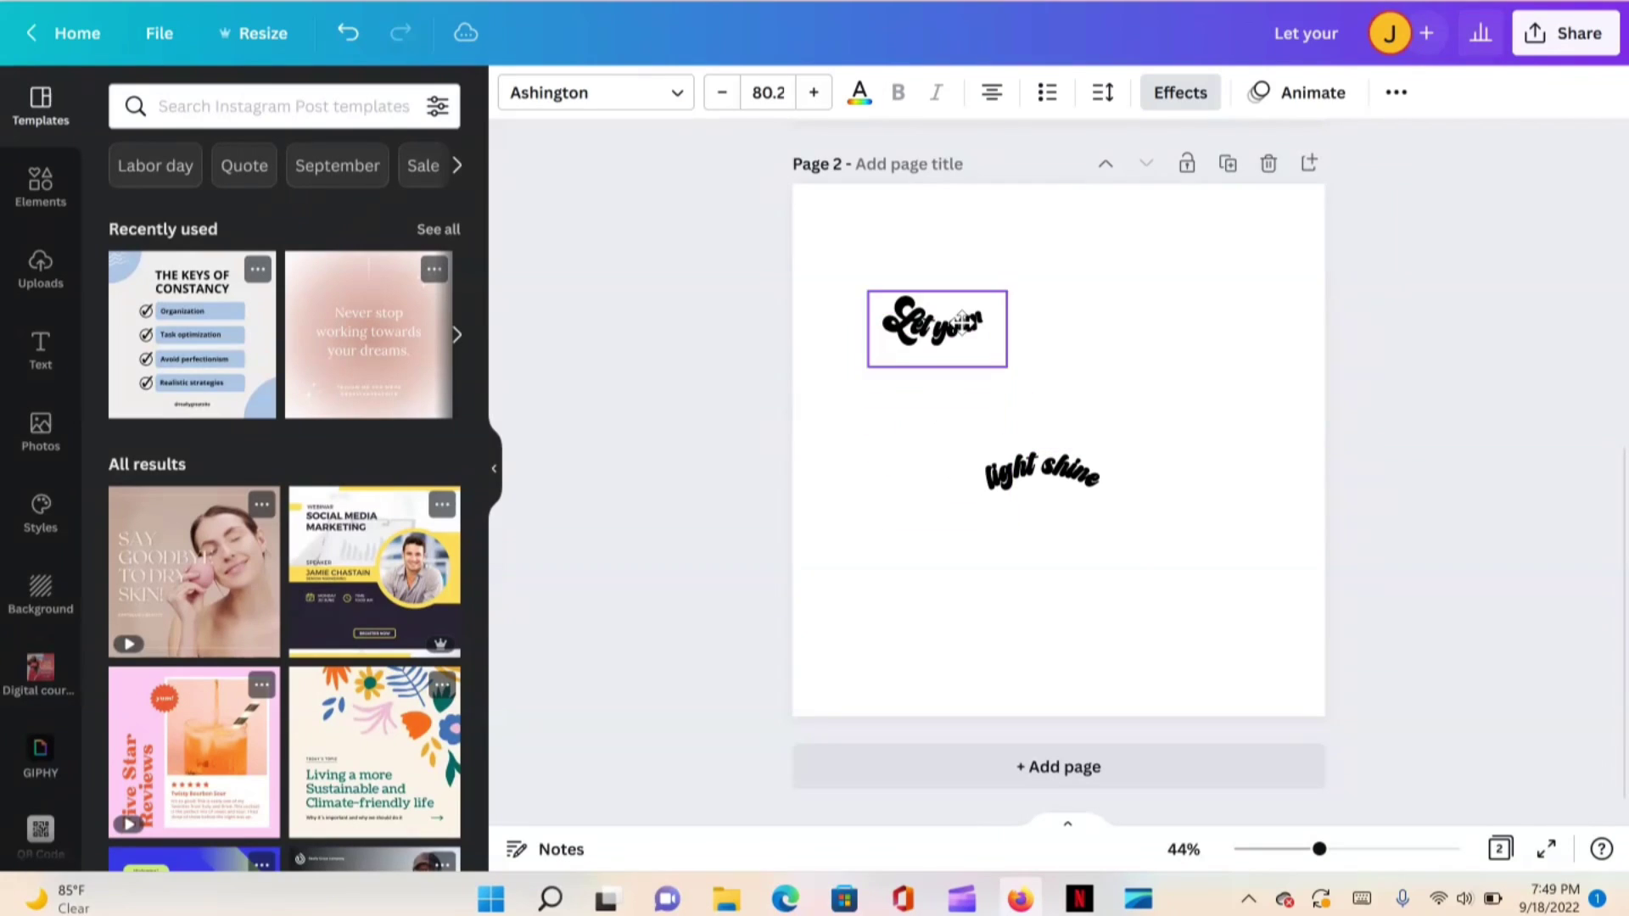
{"action": "left_click", "coordinate": [1176, 100]}
{"action": "left_click_drag", "start_coordinate": [110, 862], "coordinate": [288, 862]}
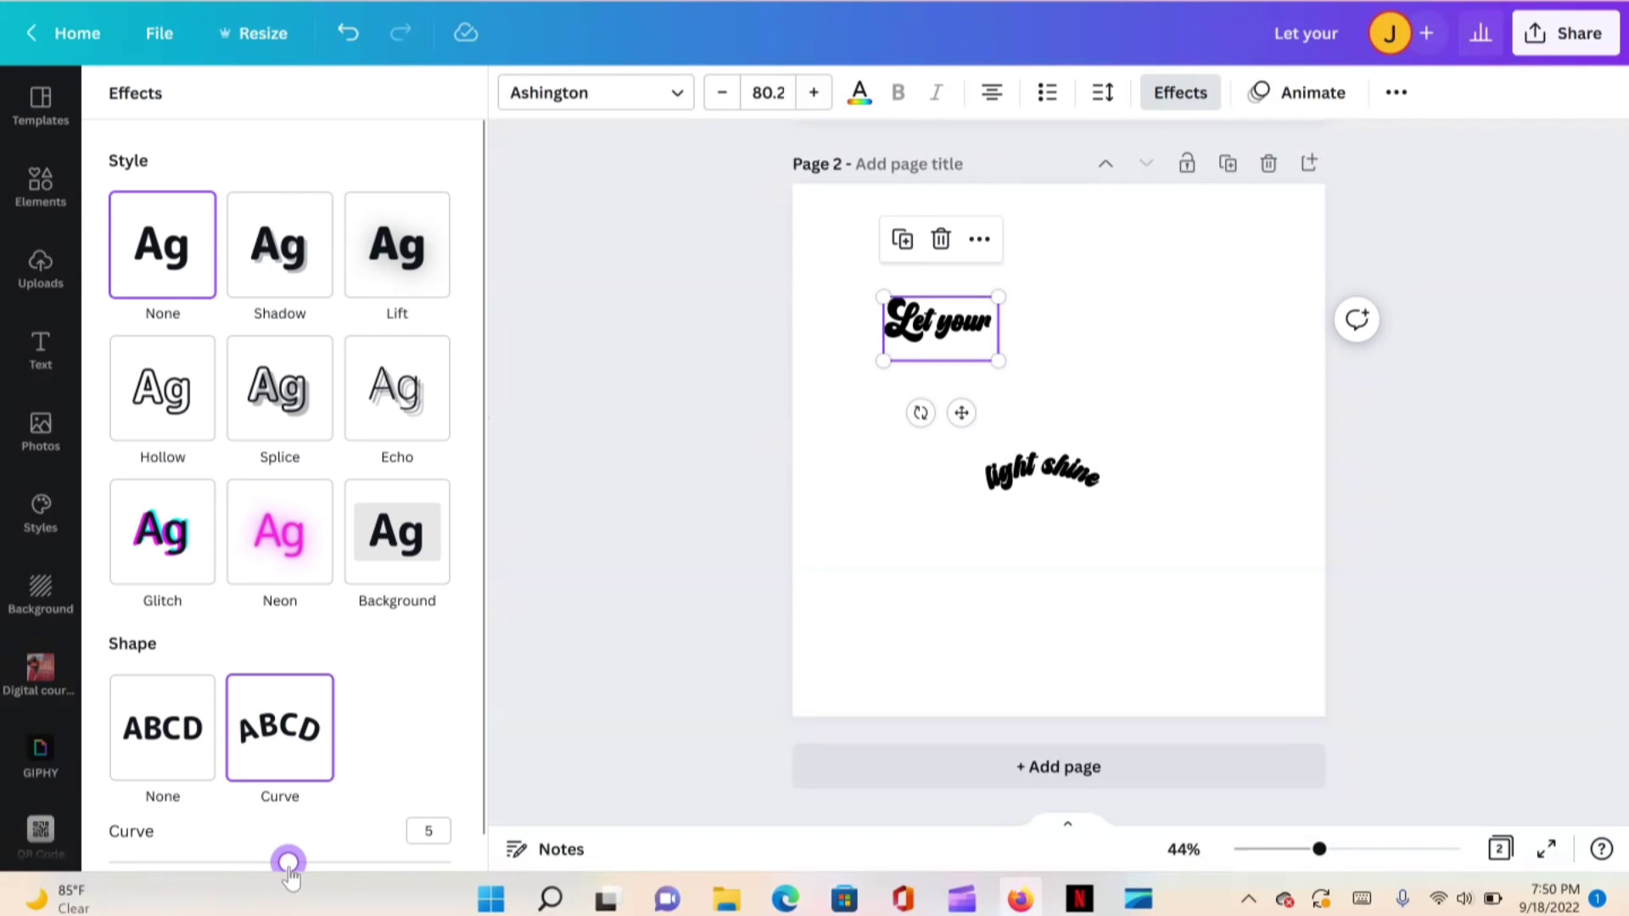
{"action": "left_click", "coordinate": [443, 831]}
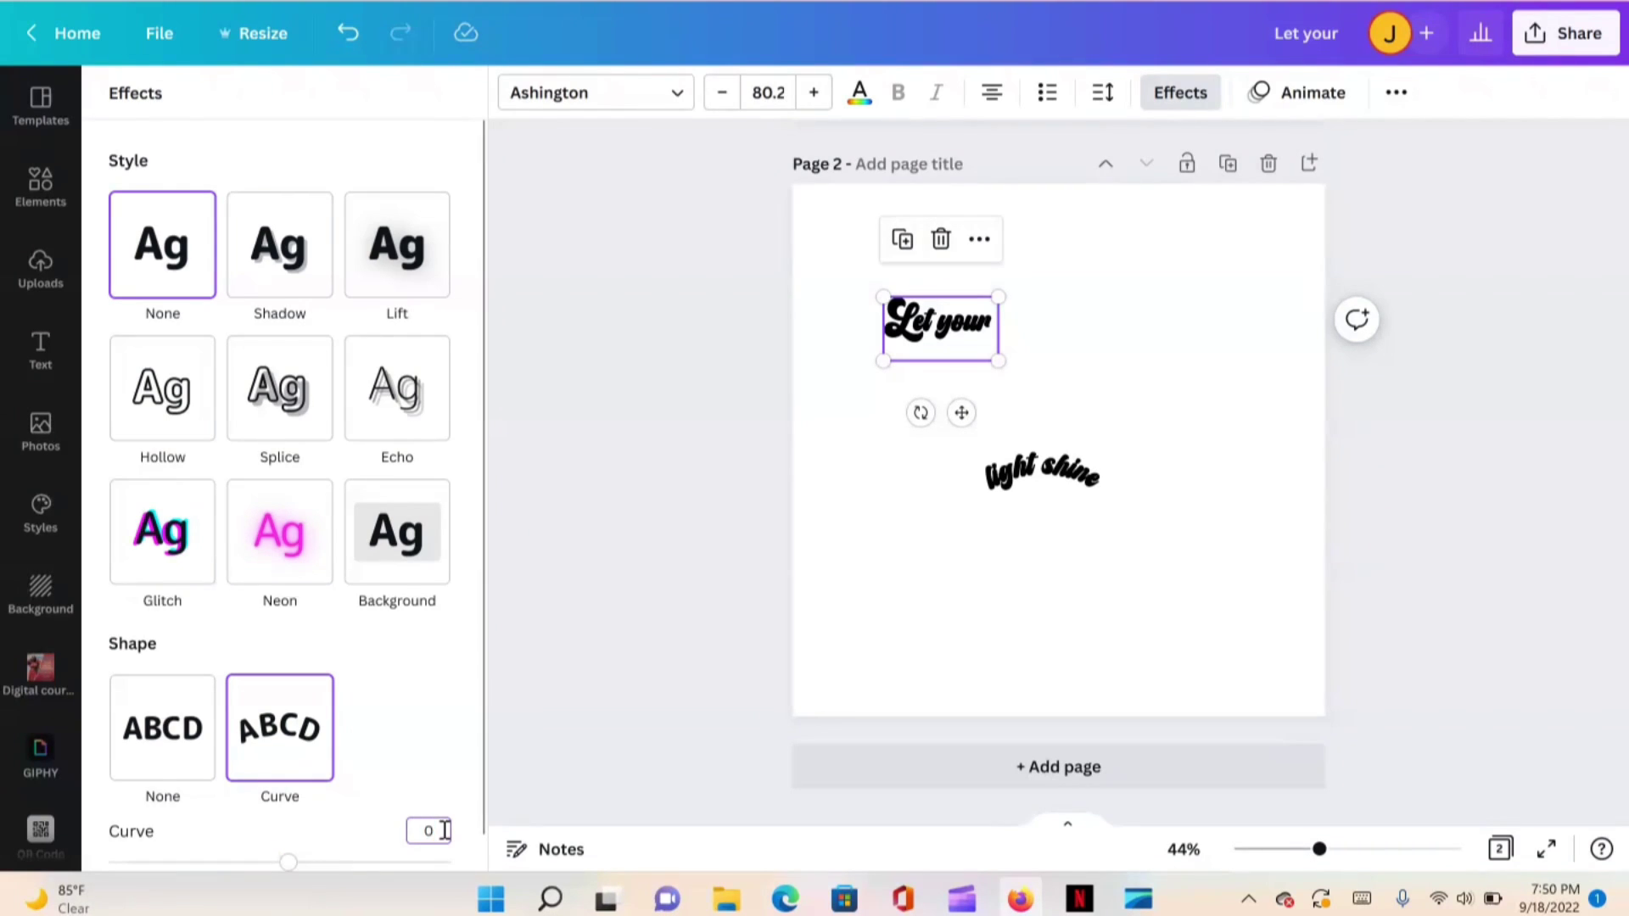
{"action": "type", "text": "0"}
{"action": "key", "text": "Return"}
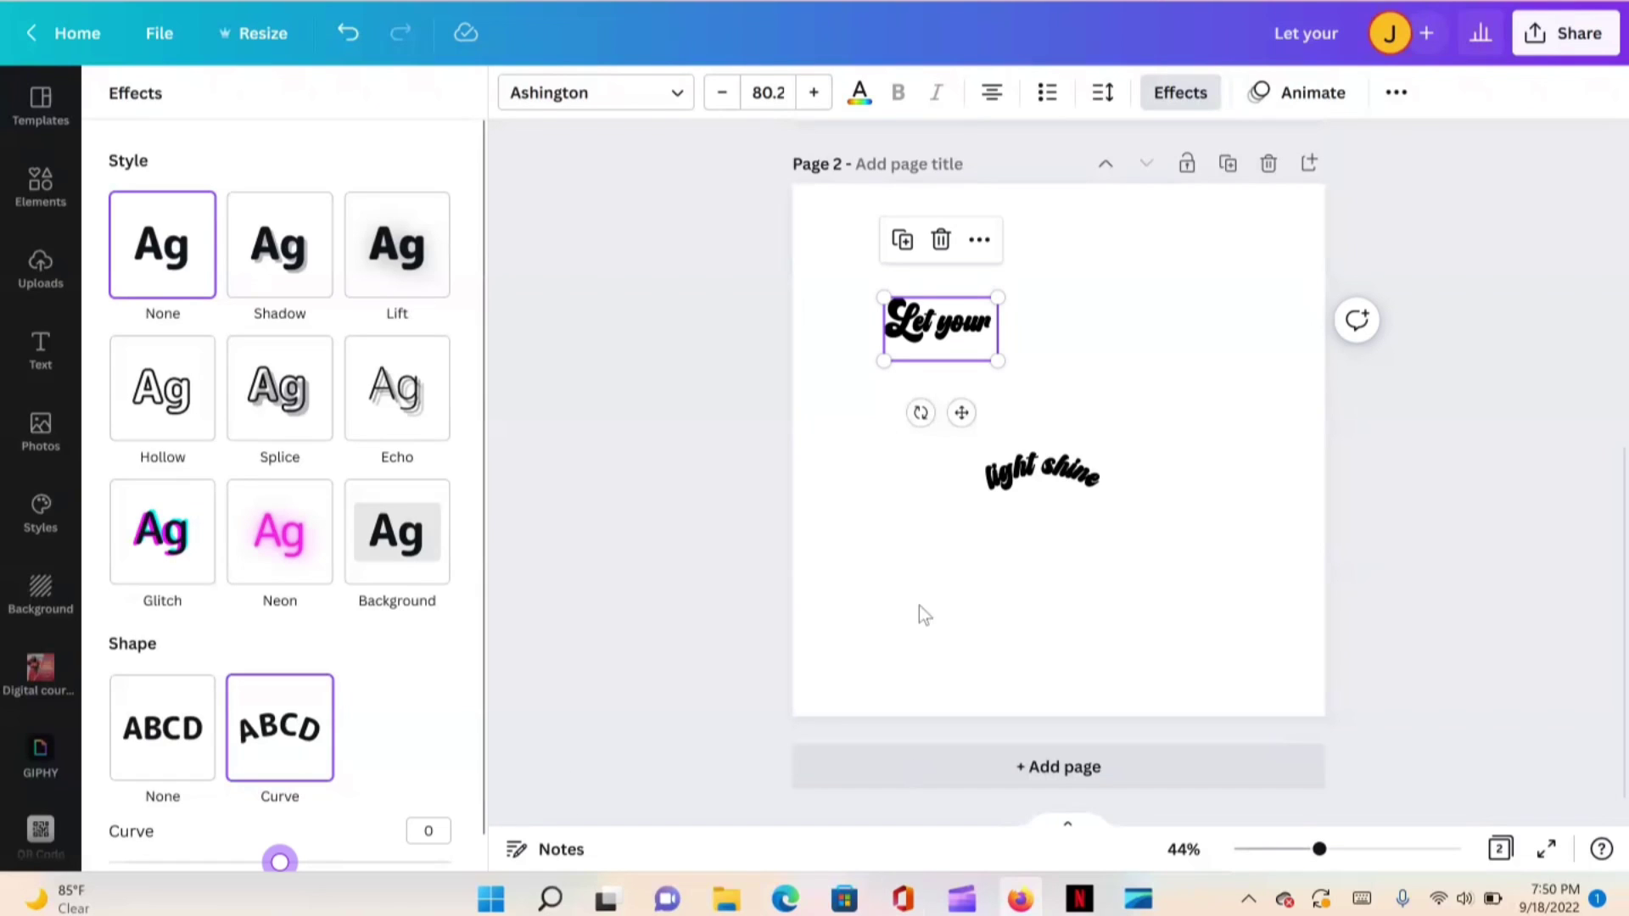
Set the curve of "light shine" to 0 and place it directly beneath "Let your"
{"action": "left_click", "coordinate": [1046, 483]}
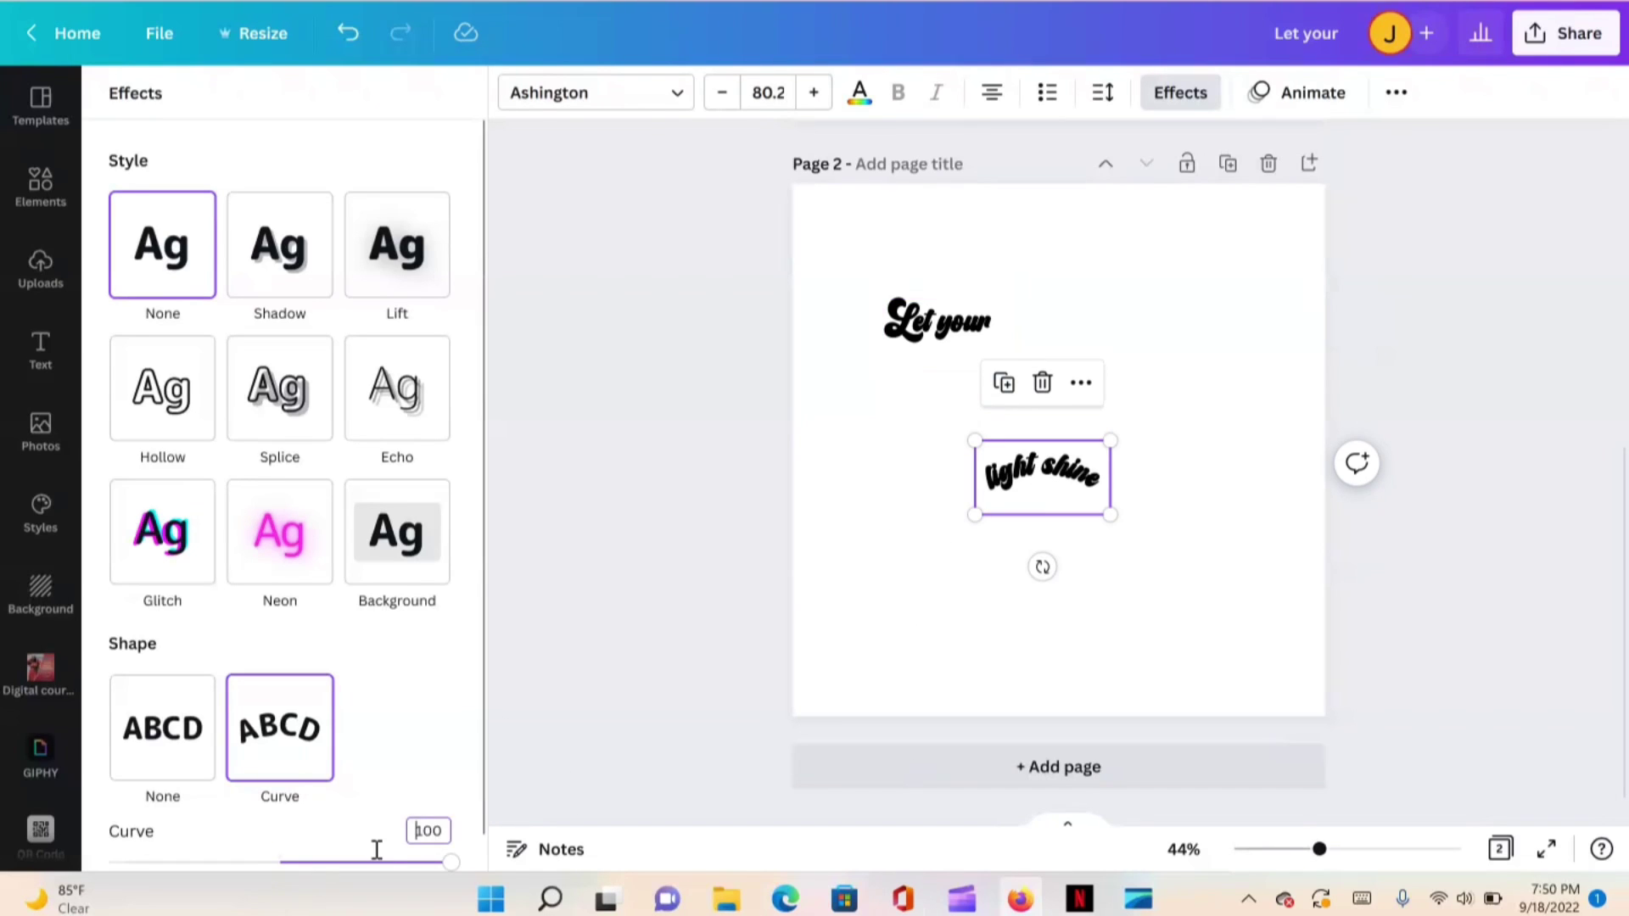
{"action": "left_click", "coordinate": [430, 833]}
{"action": "key", "text": "BackSpace"}
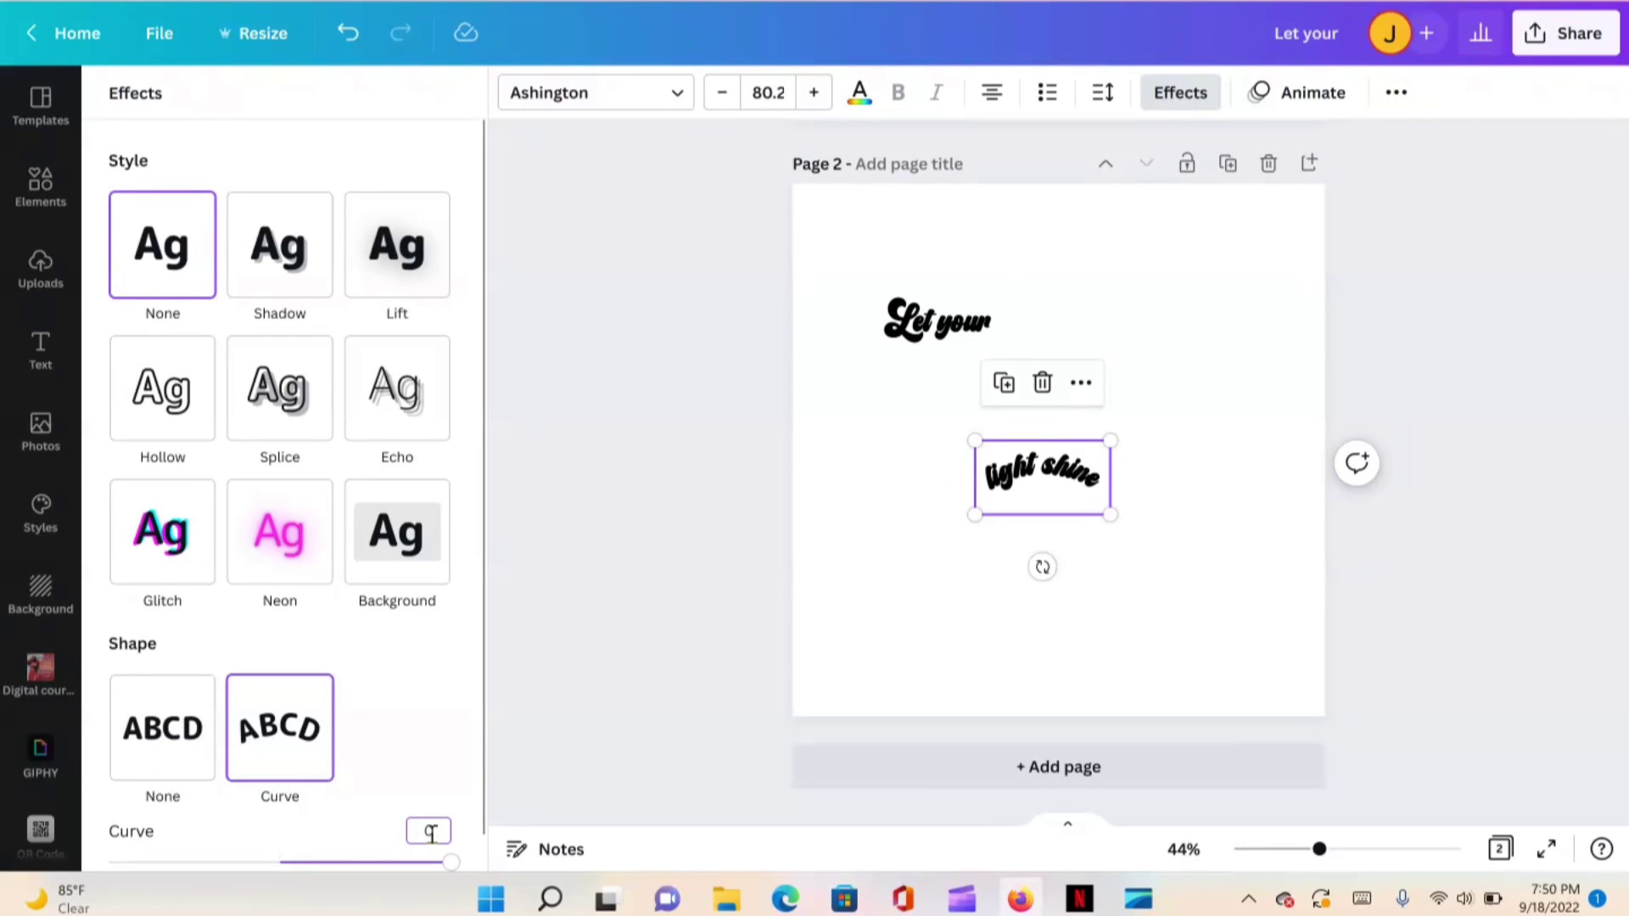
{"action": "type", "text": "0"}
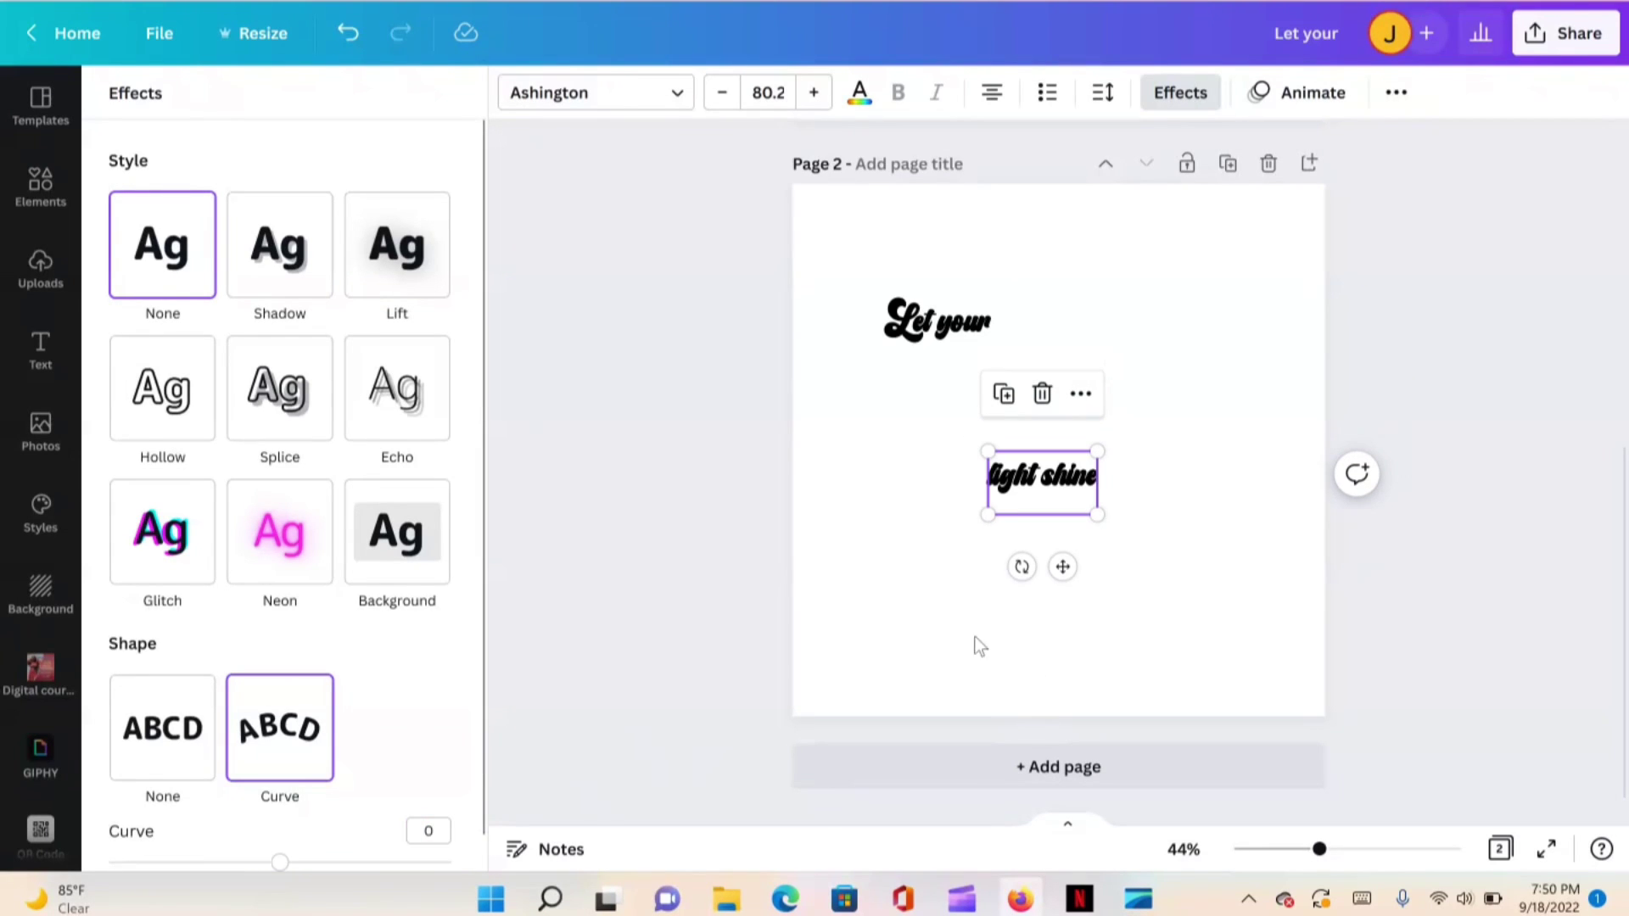
{"action": "left_click_drag", "start_coordinate": [1037, 491], "coordinate": [925, 386]}
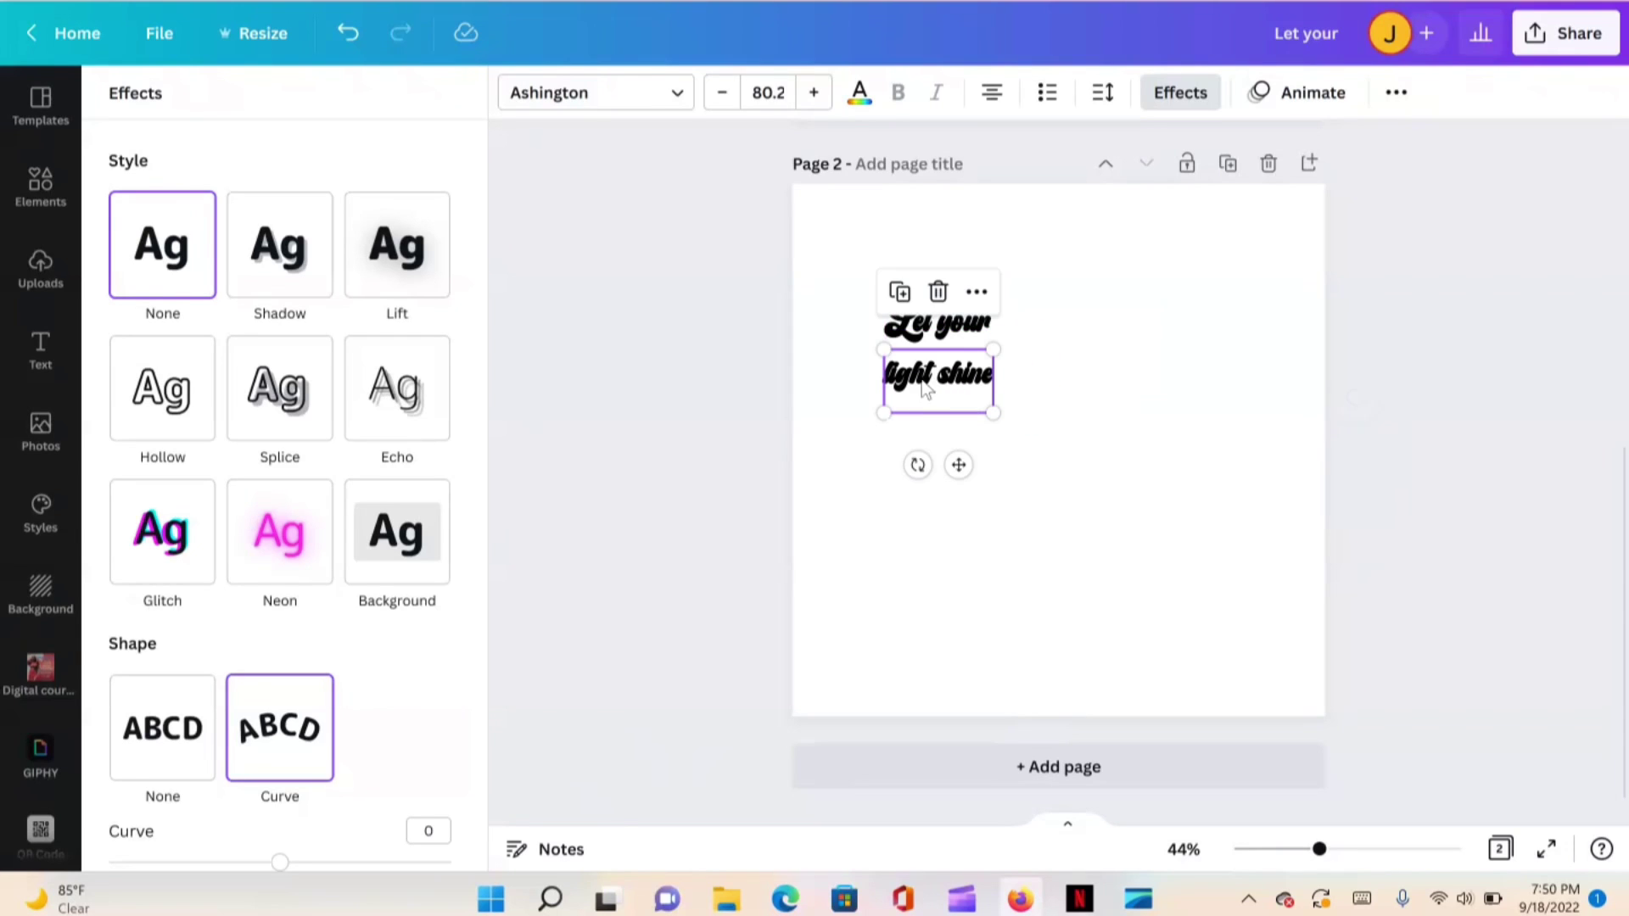
Enlarge both text boxes together to font size 215 and center them on the page
{"action": "left_click", "coordinate": [852, 266]}
{"action": "left_click_drag", "start_coordinate": [870, 277], "coordinate": [1094, 447]}
{"action": "left_click_drag", "start_coordinate": [909, 366], "coordinate": [989, 376]}
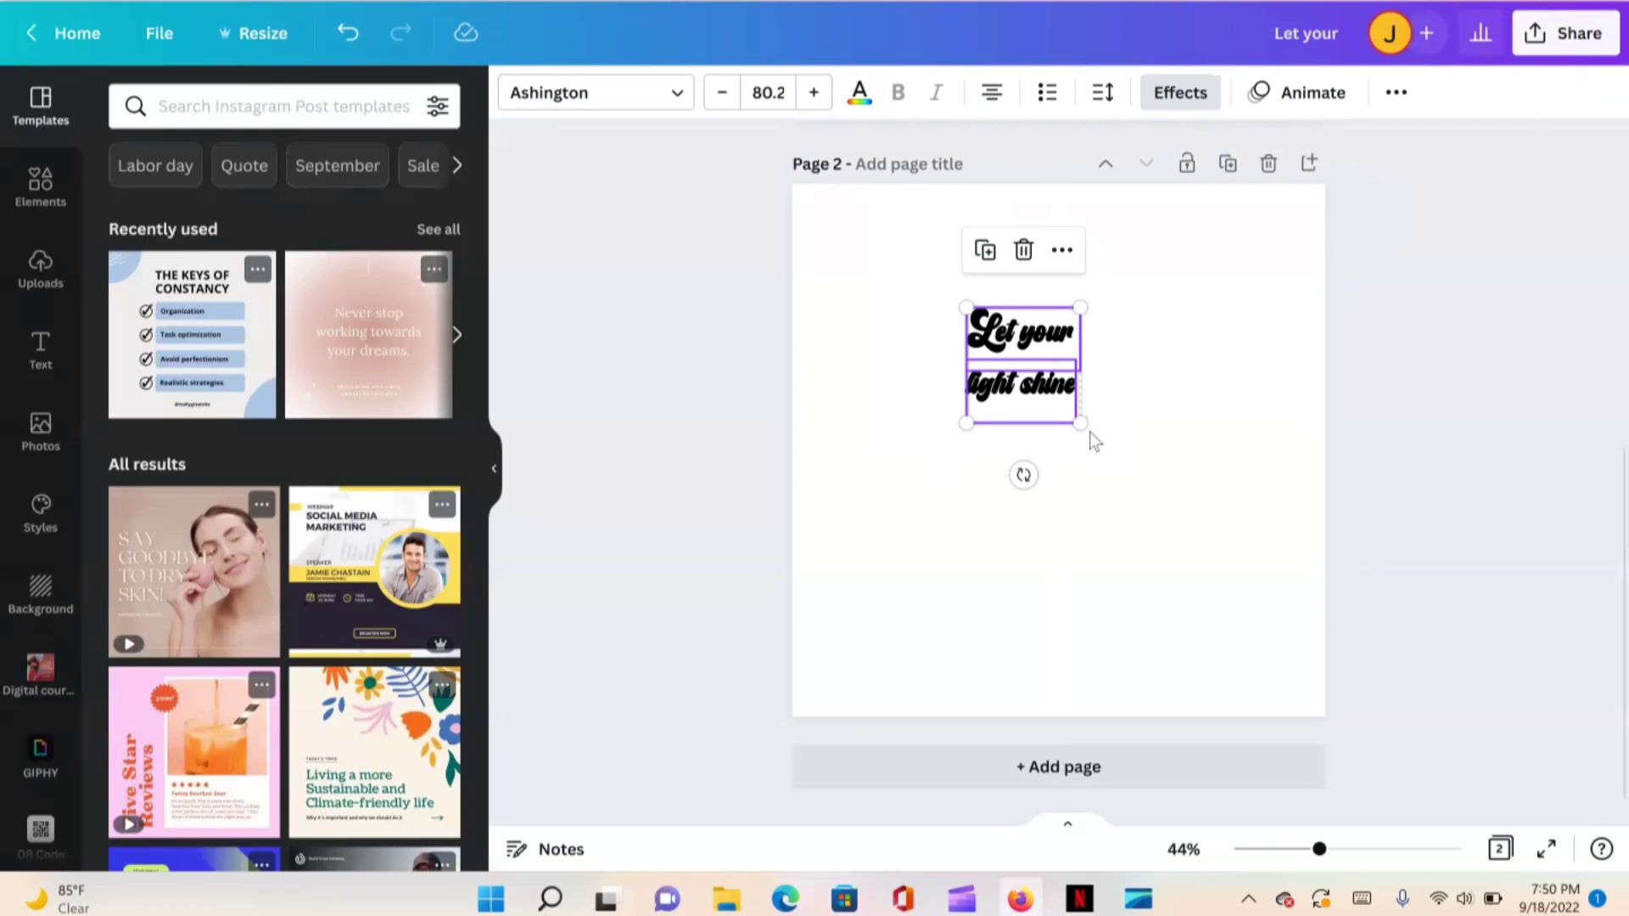
{"action": "left_click_drag", "start_coordinate": [1080, 417], "coordinate": [1245, 646]}
{"action": "left_click_drag", "start_coordinate": [1105, 560], "coordinate": [1036, 506]}
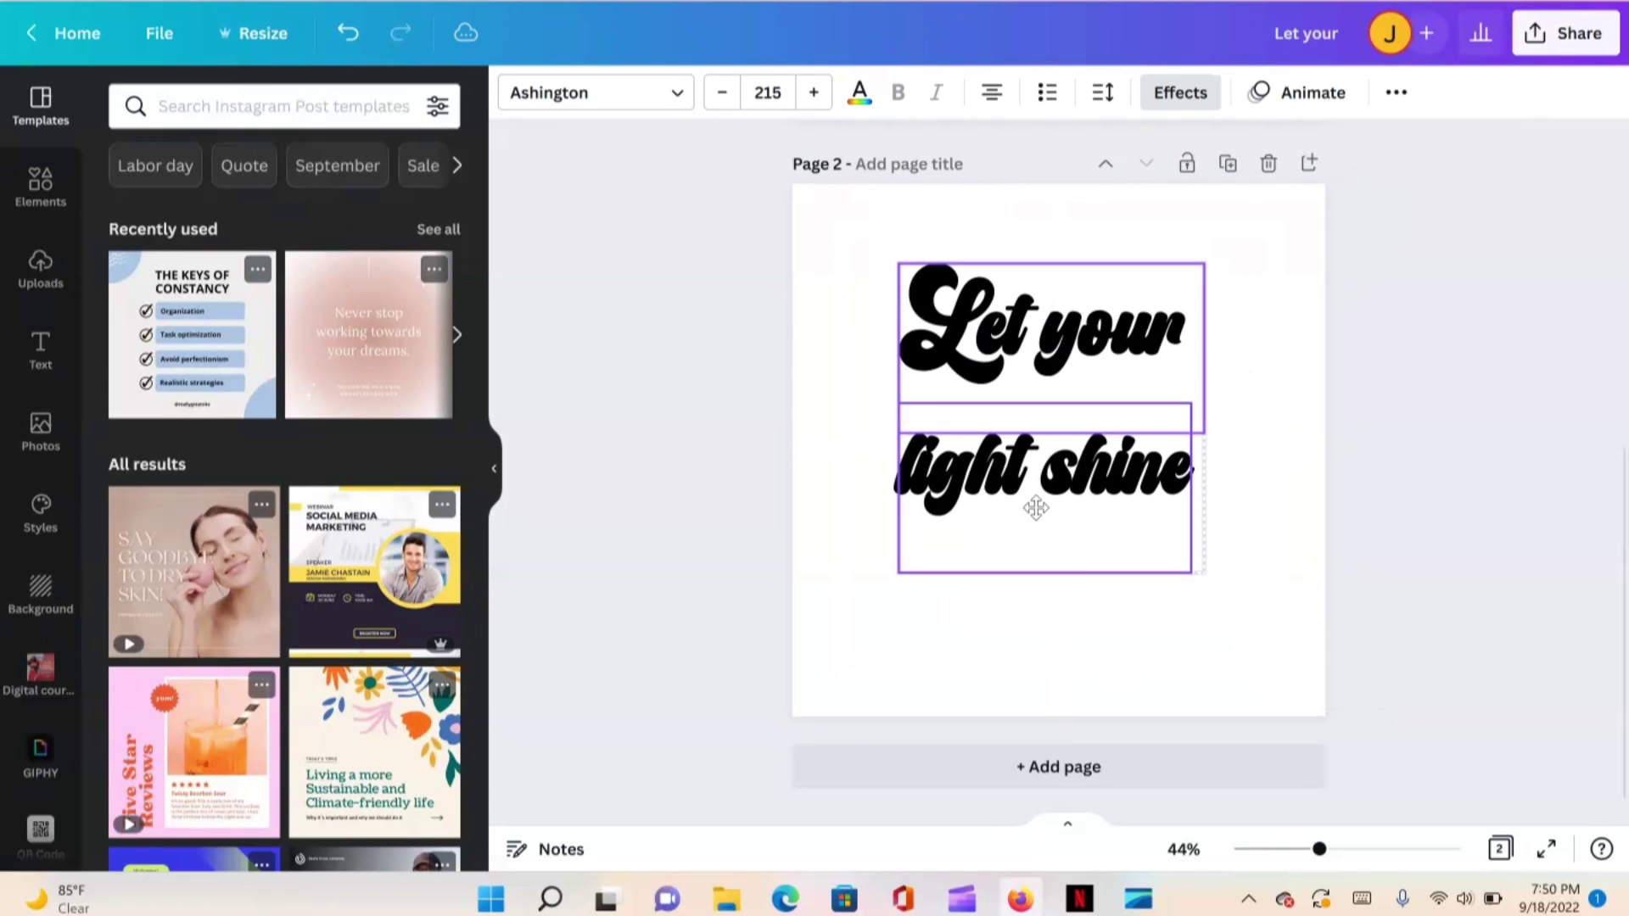
{"action": "left_click", "coordinate": [1168, 678]}
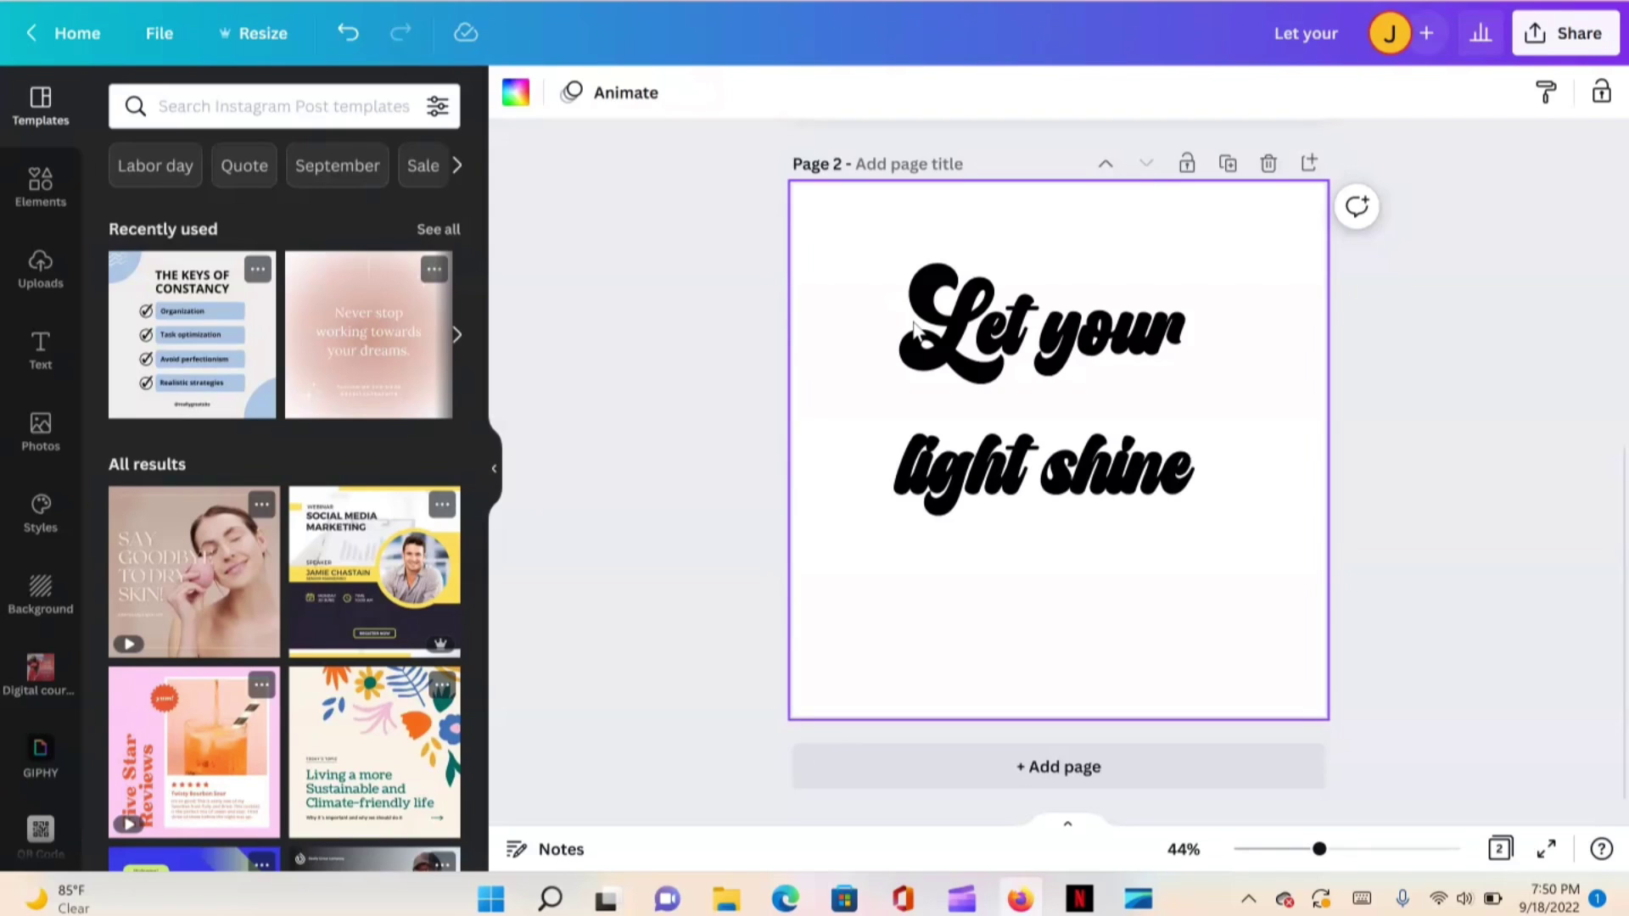
Move "Let your" slightly down to tighten the gap above "light shine"
{"action": "left_click", "coordinate": [948, 347]}
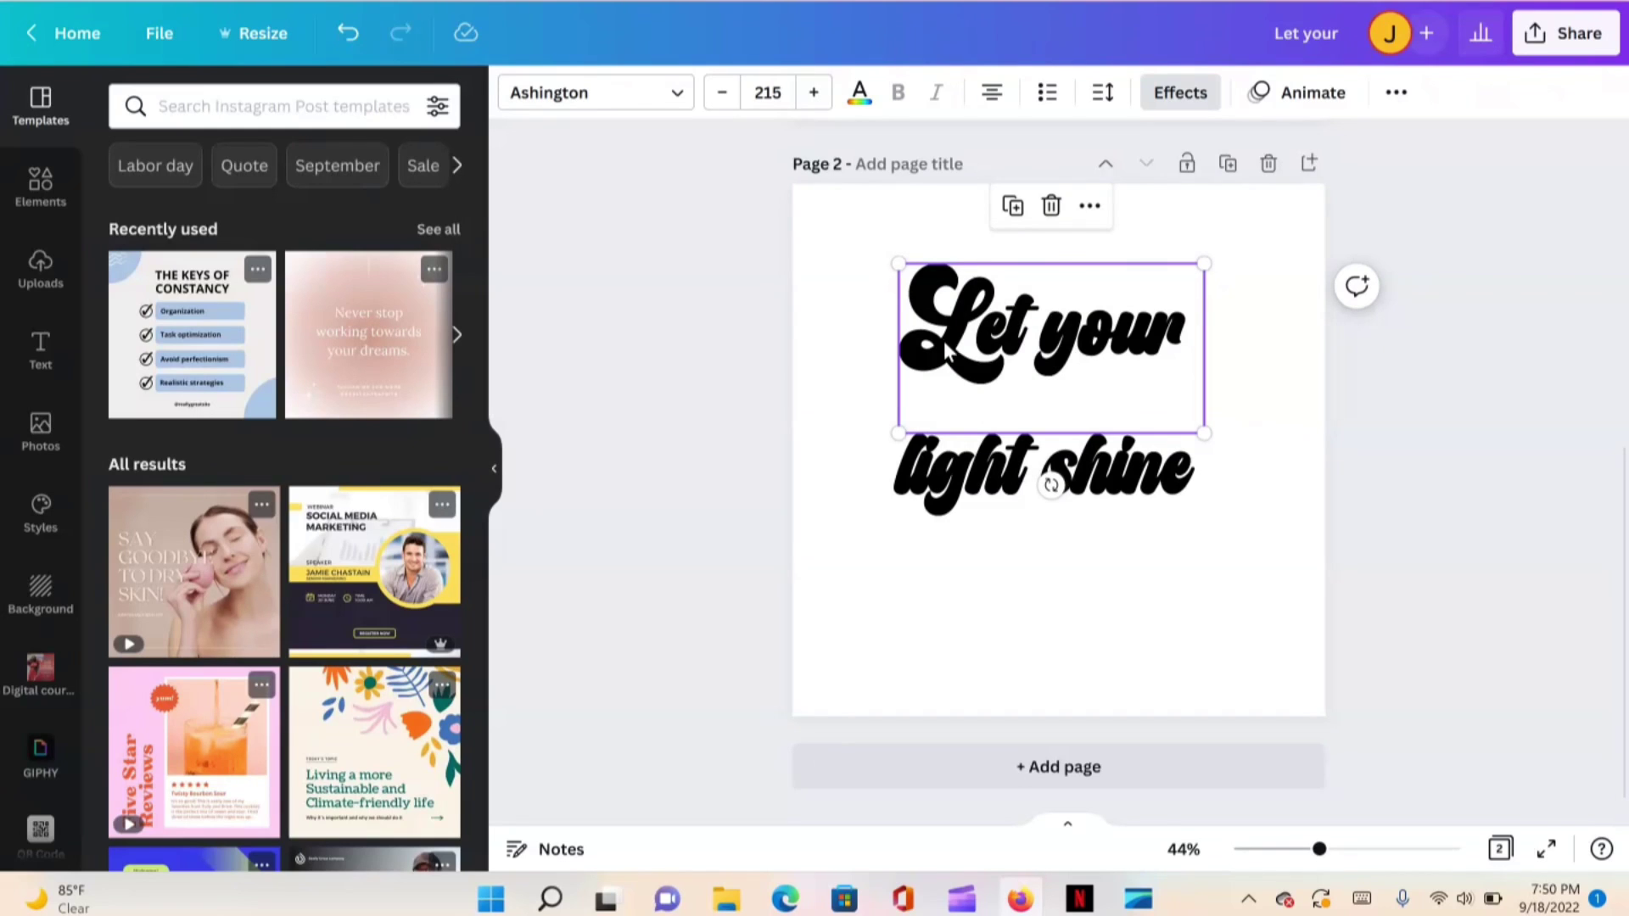
{"action": "left_click_drag", "start_coordinate": [949, 348], "coordinate": [956, 360]}
{"action": "left_click", "coordinate": [1281, 522]}
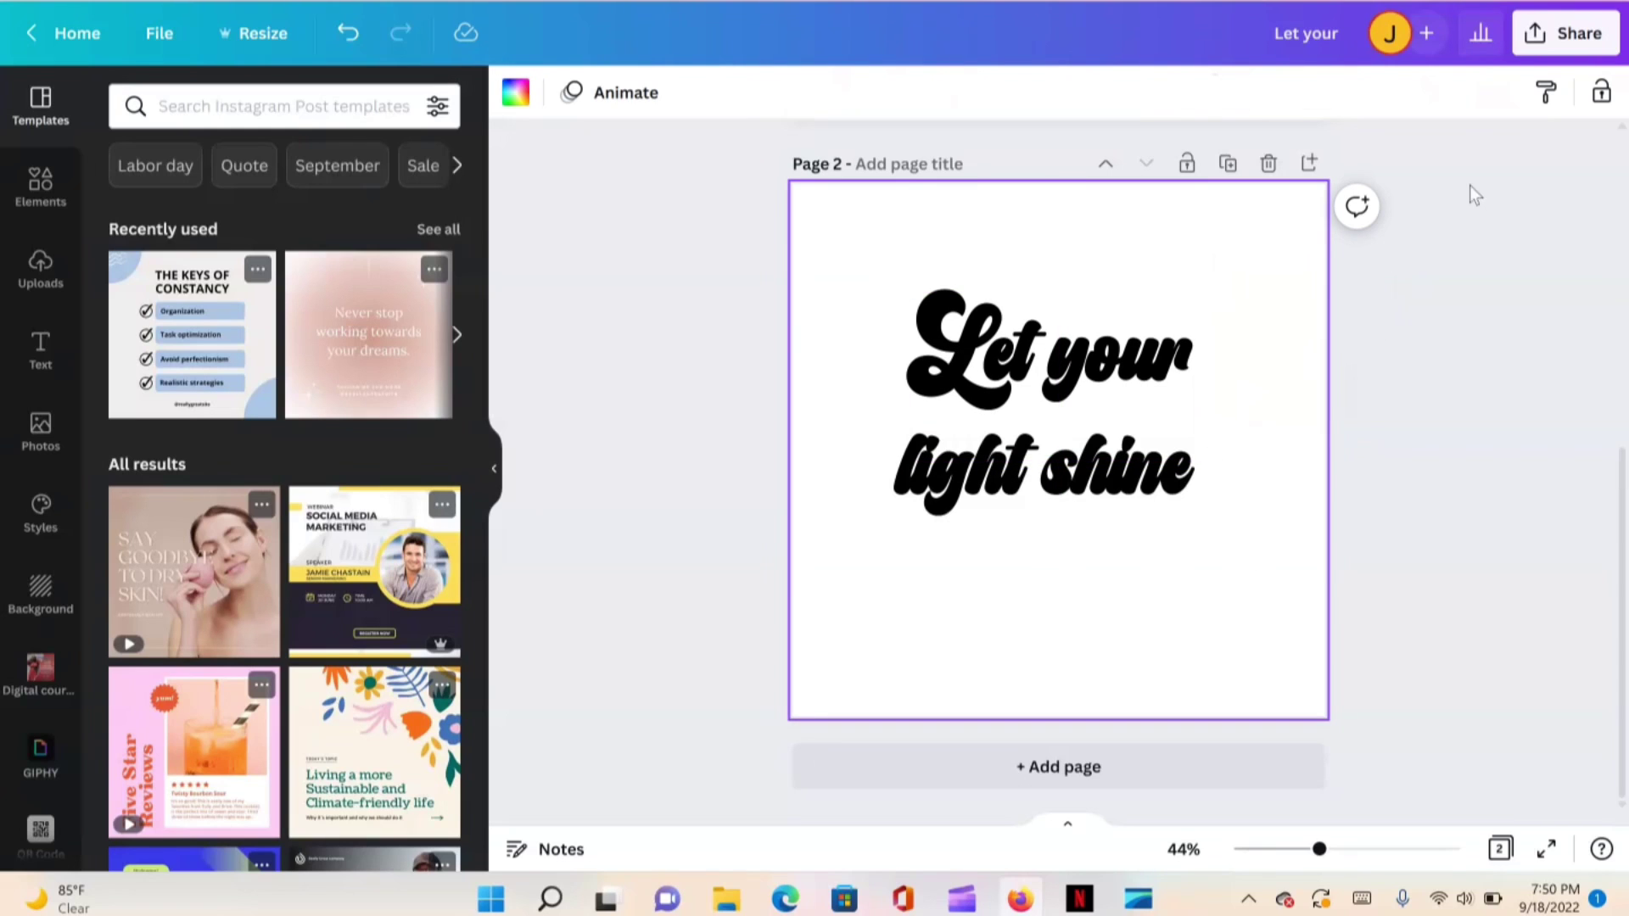
Download only page 2 as a PNG with a transparent background
{"action": "left_click", "coordinate": [1578, 49]}
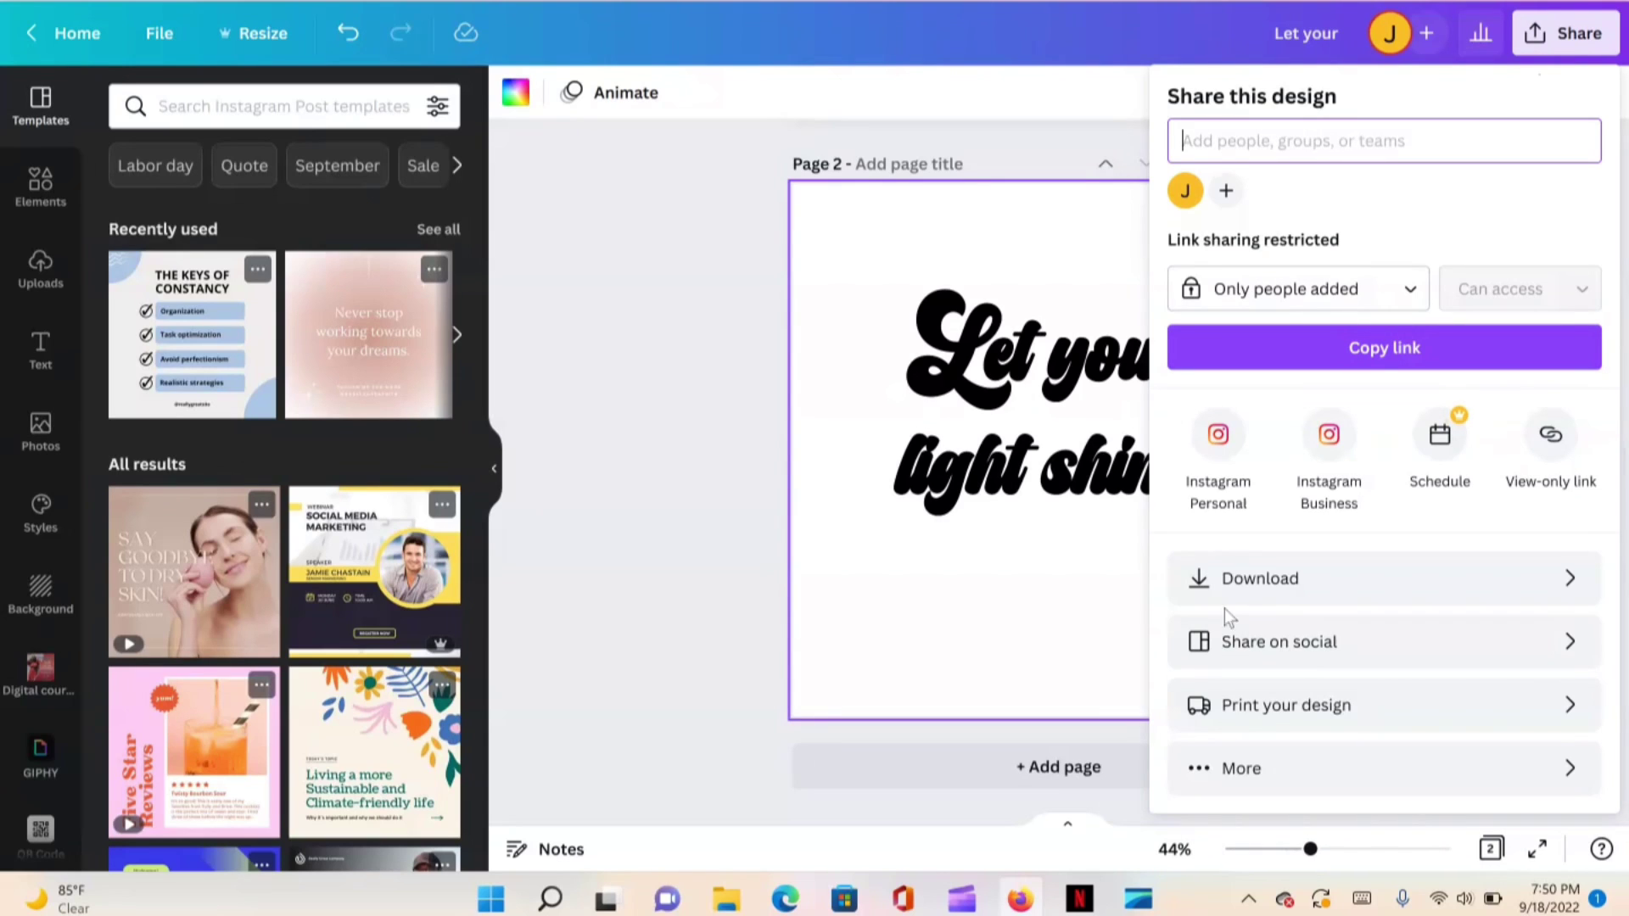
{"action": "left_click", "coordinate": [1244, 584]}
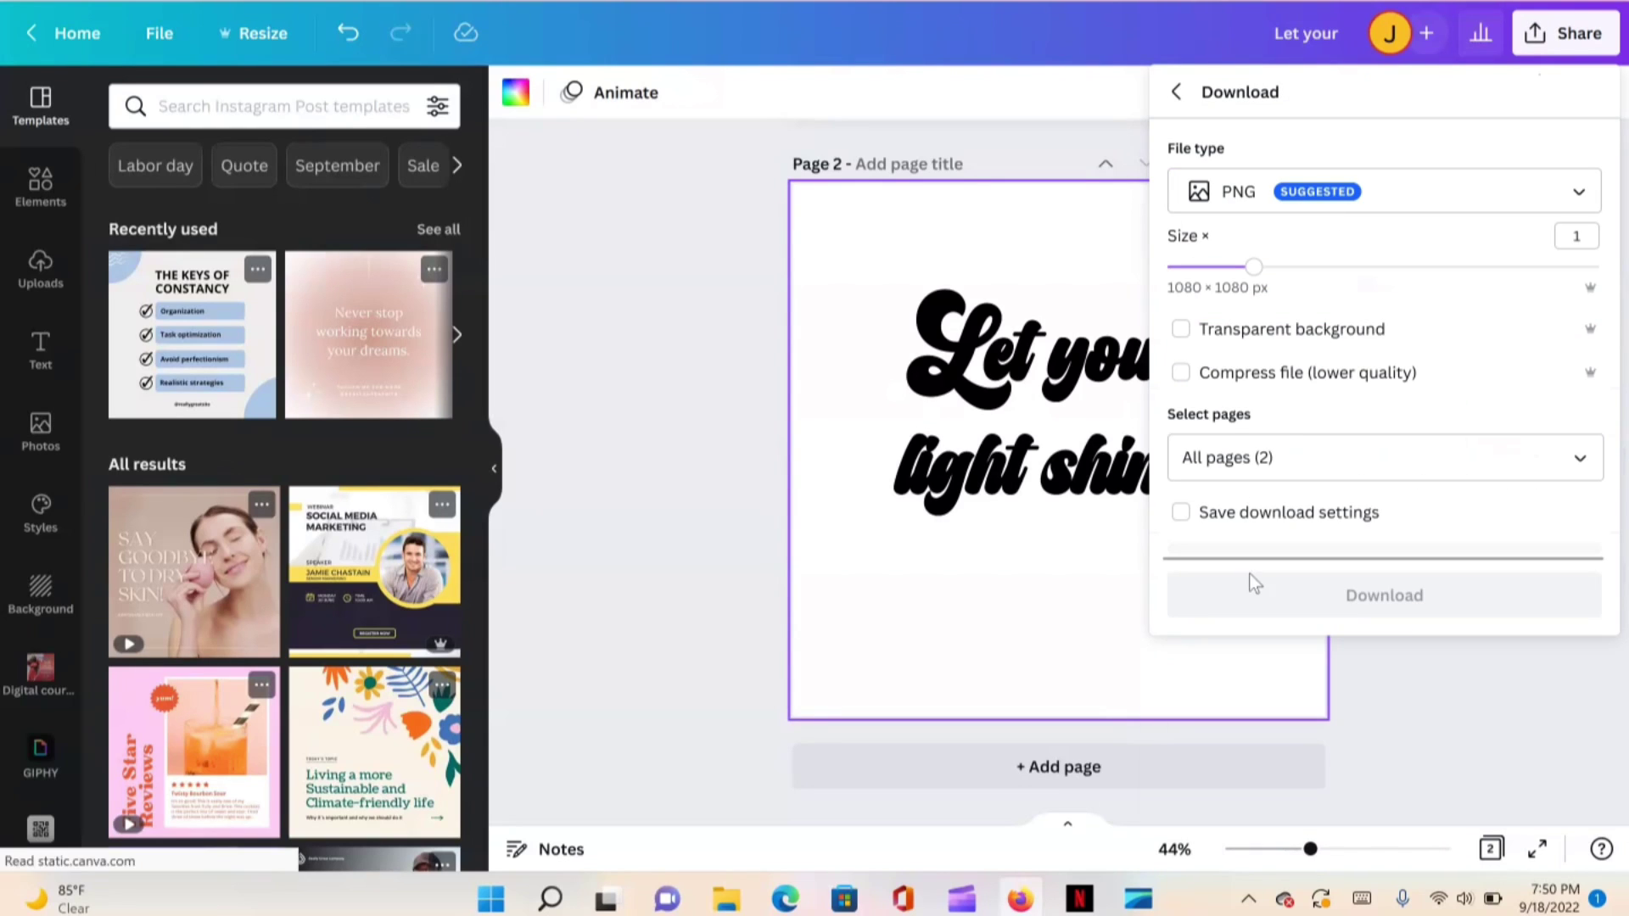
{"action": "left_click", "coordinate": [1182, 333]}
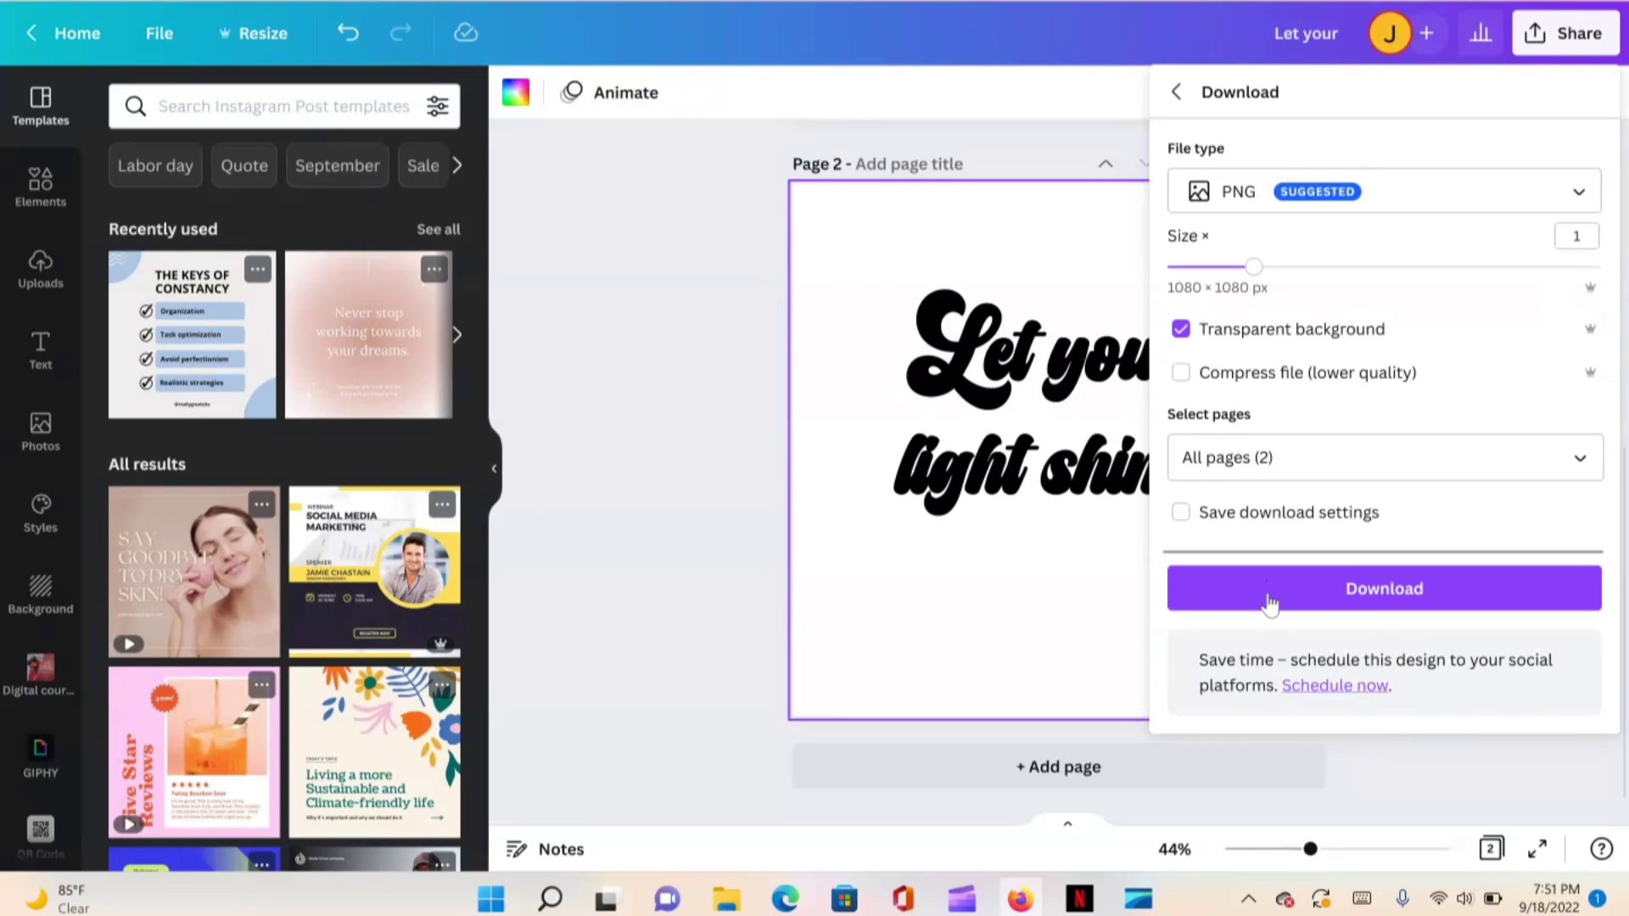
{"action": "left_click", "coordinate": [1340, 473]}
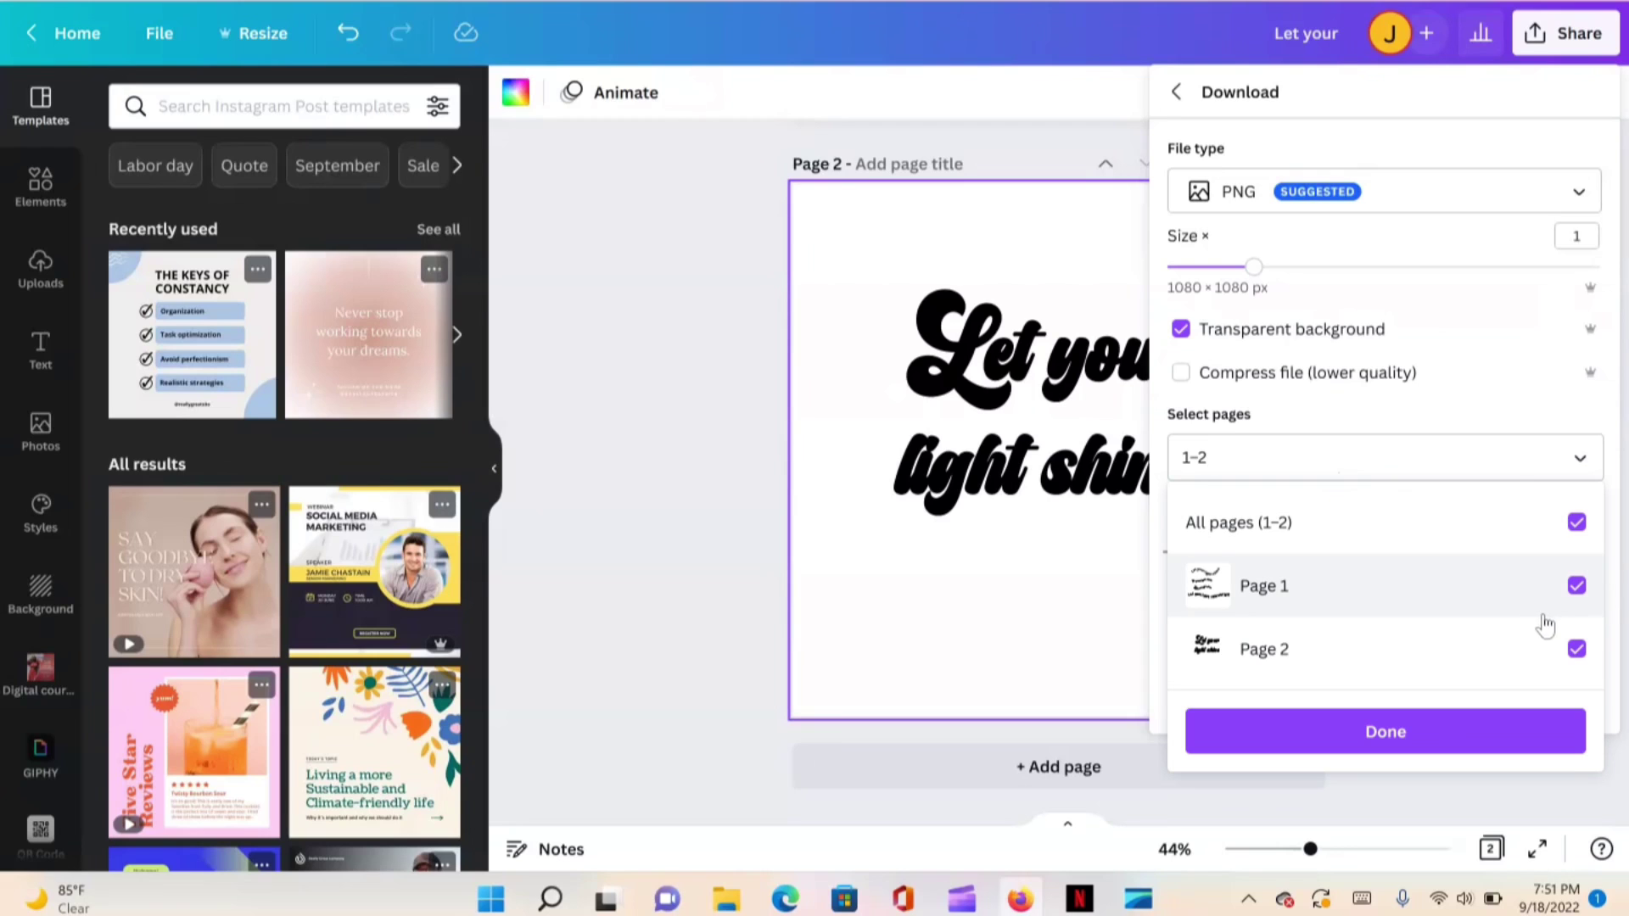
{"action": "left_click", "coordinate": [1575, 591]}
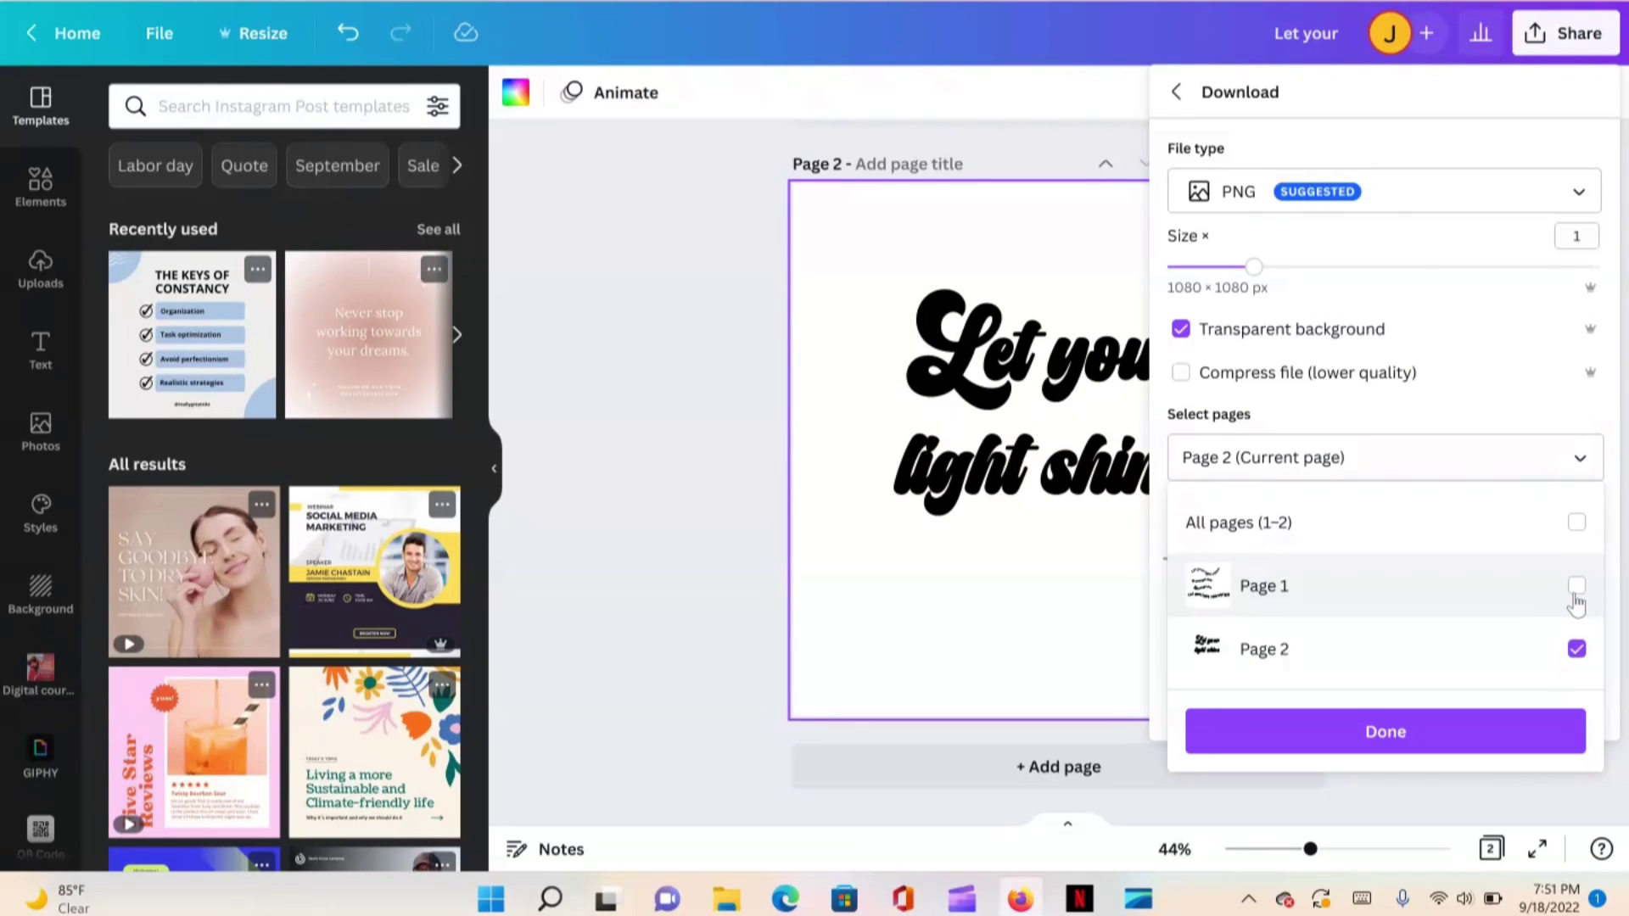
{"action": "left_click", "coordinate": [1423, 750]}
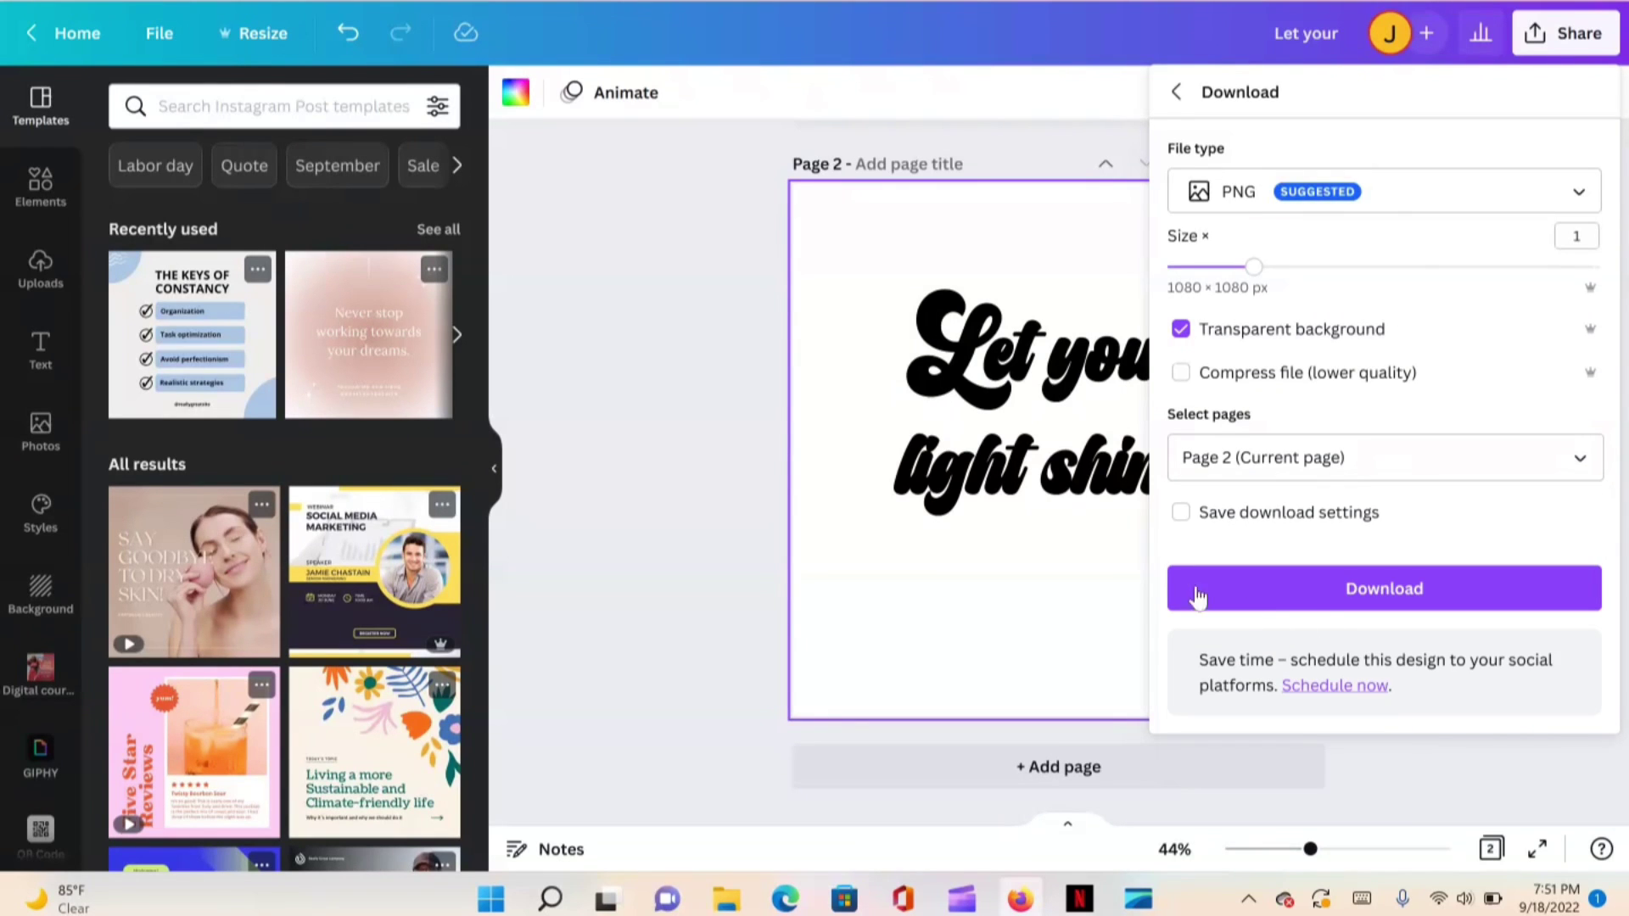
{"action": "left_click", "coordinate": [1328, 584]}
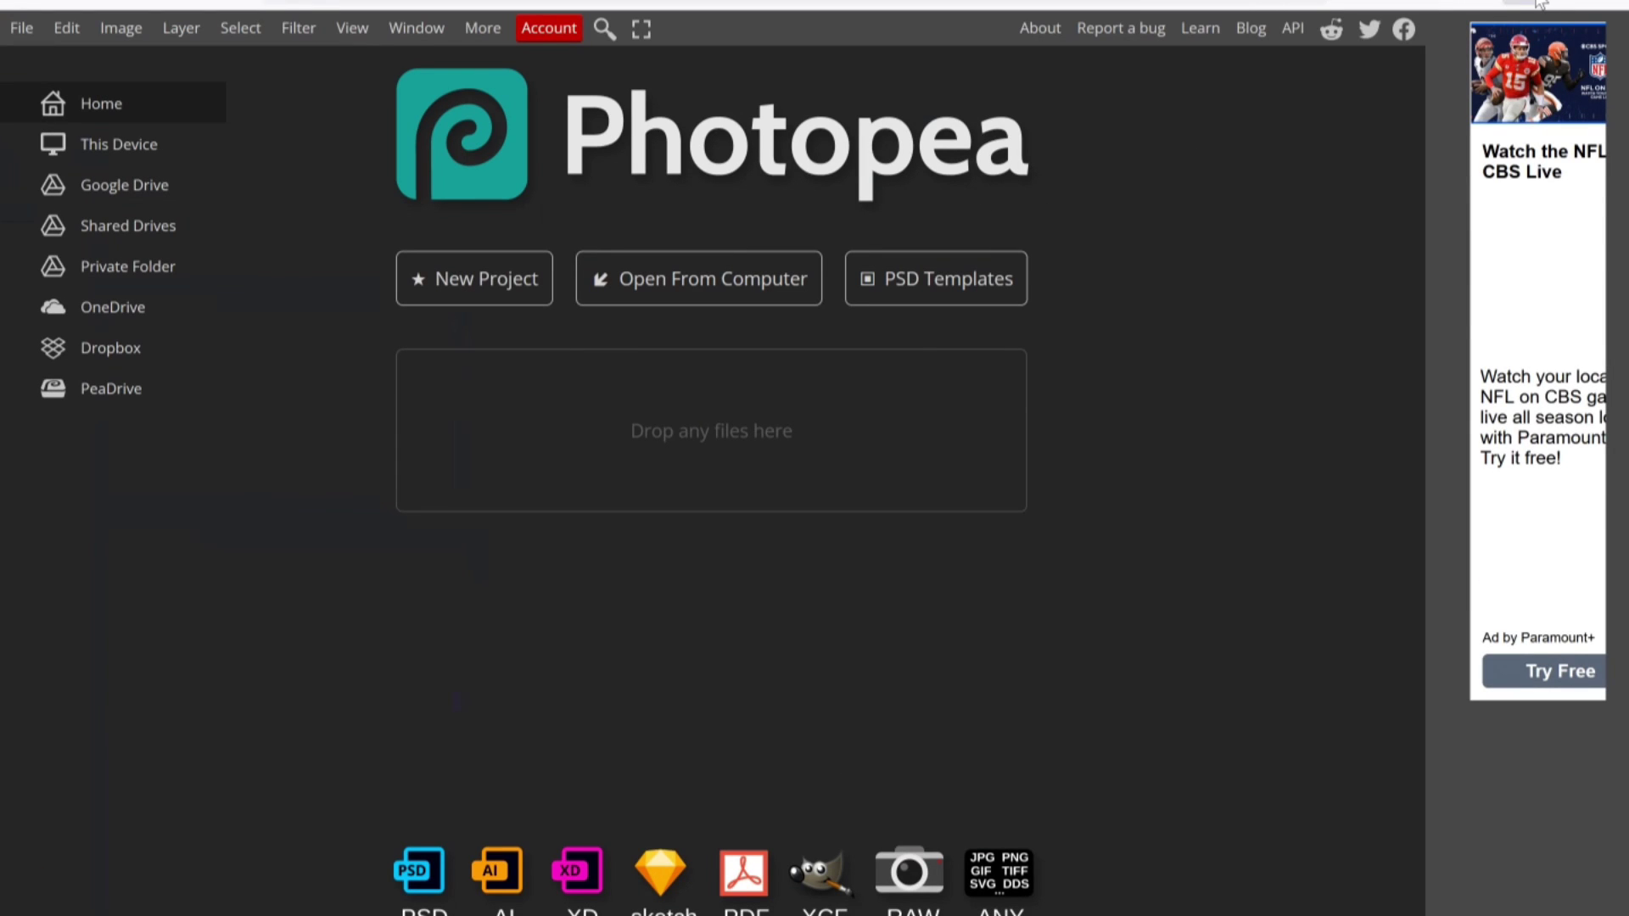
Open the downloaded Let your.png in Photopea
{"action": "left_click", "coordinate": [1540, 4]}
{"action": "left_click_drag", "start_coordinate": [1325, 35], "coordinate": [677, 400]}
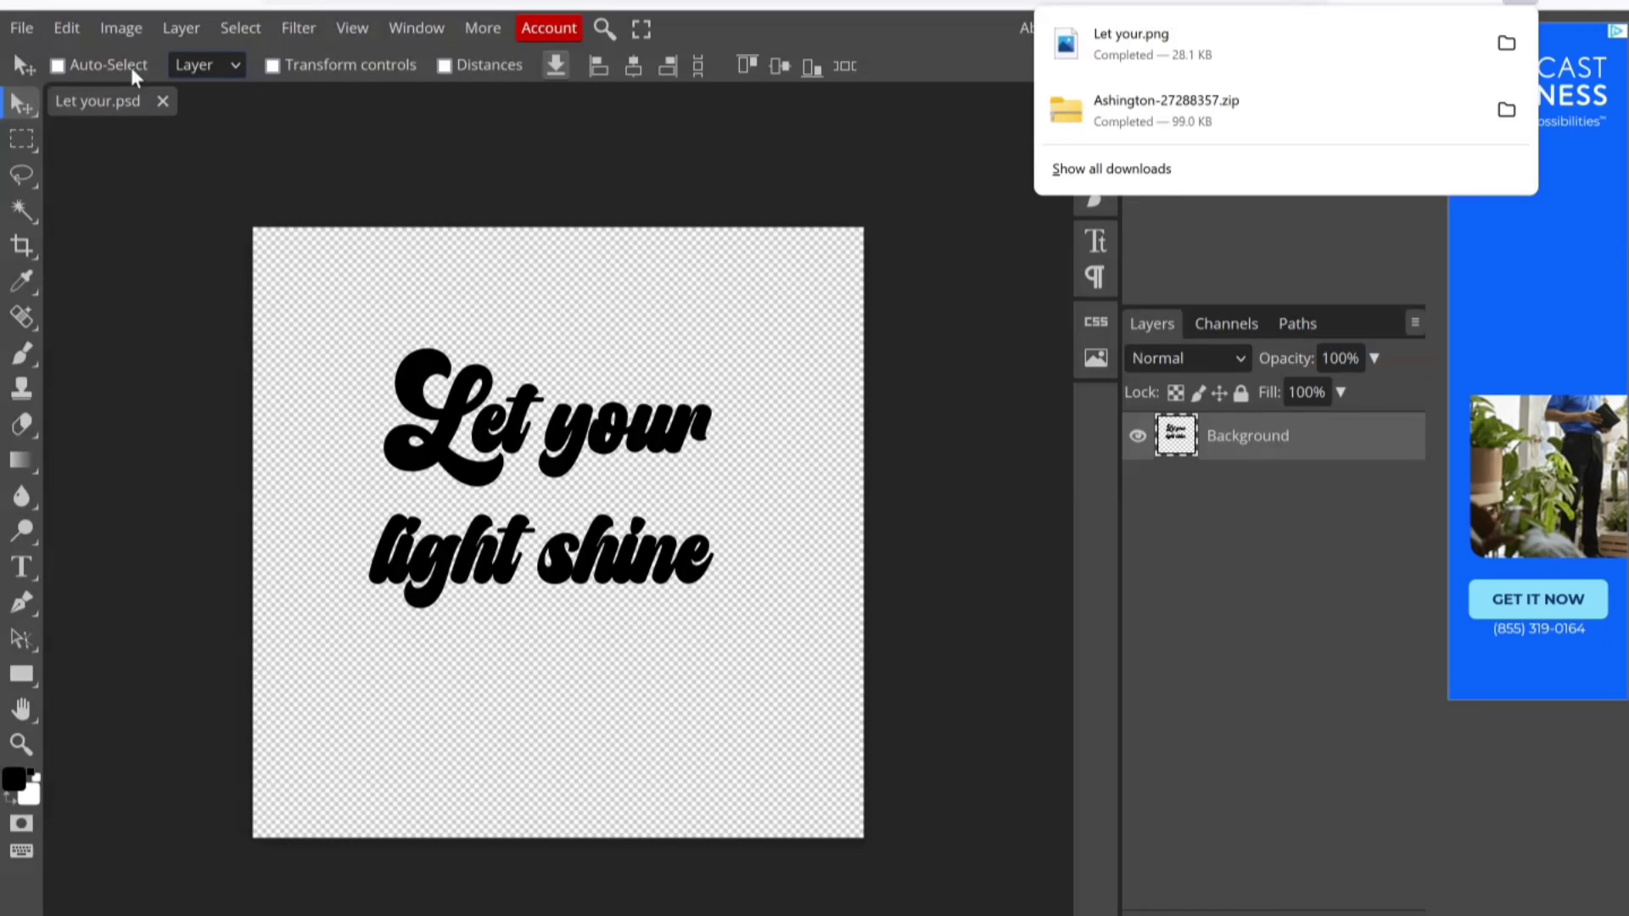
Start a Warp transform on the lettering layer and apply the Wave style
{"action": "left_click", "coordinate": [62, 32]}
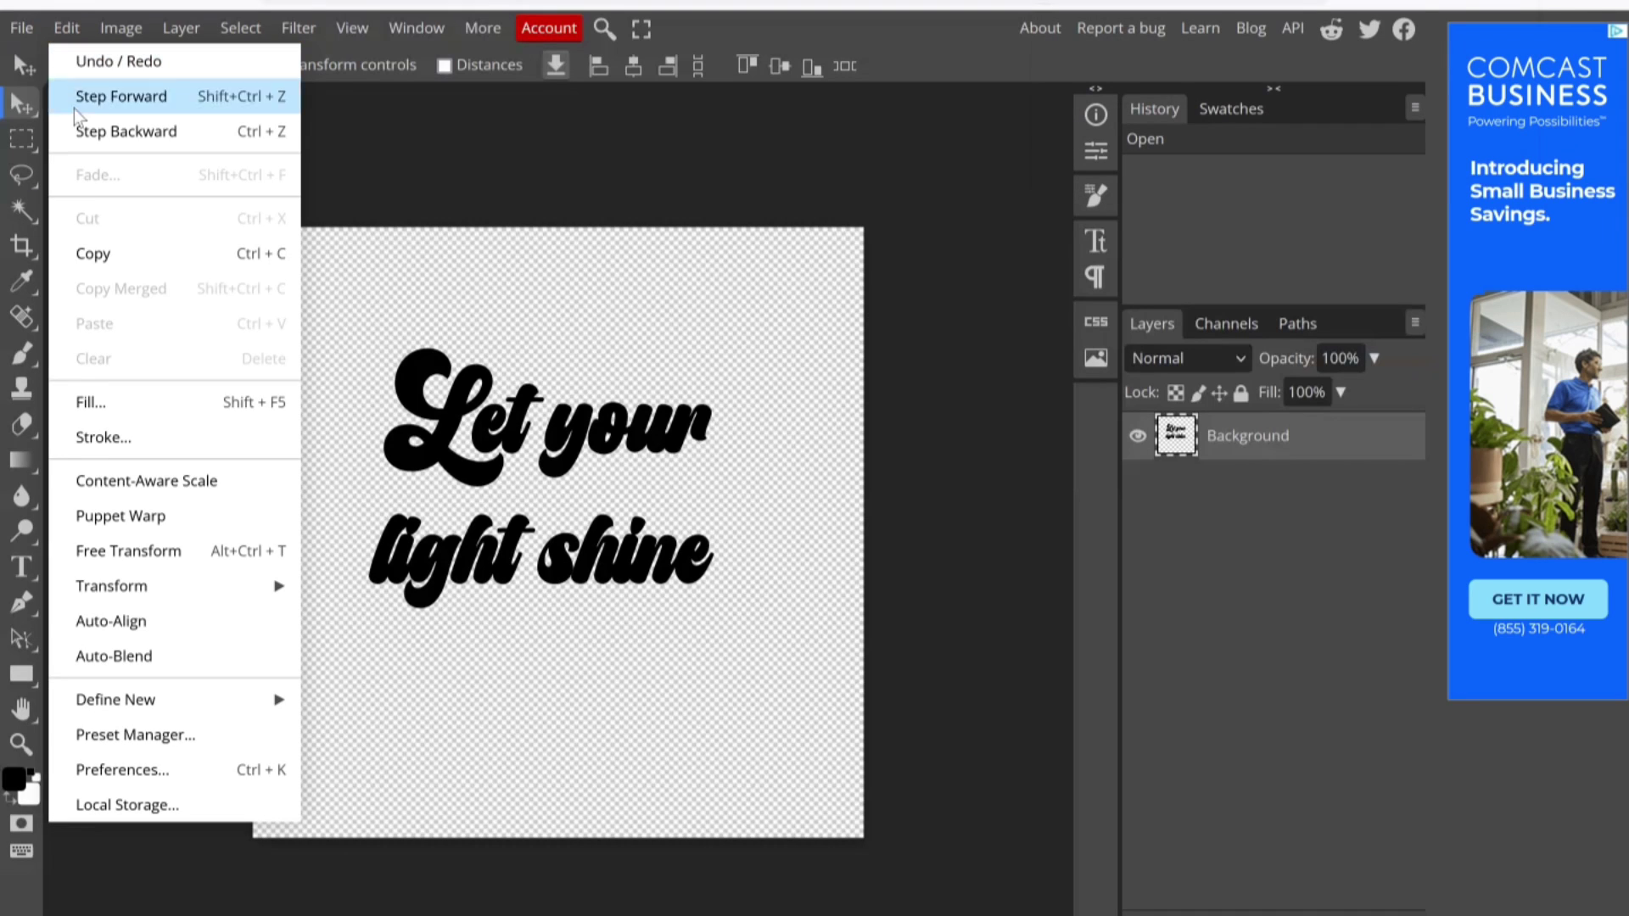
{"action": "mouse_move", "coordinate": [121, 594]}
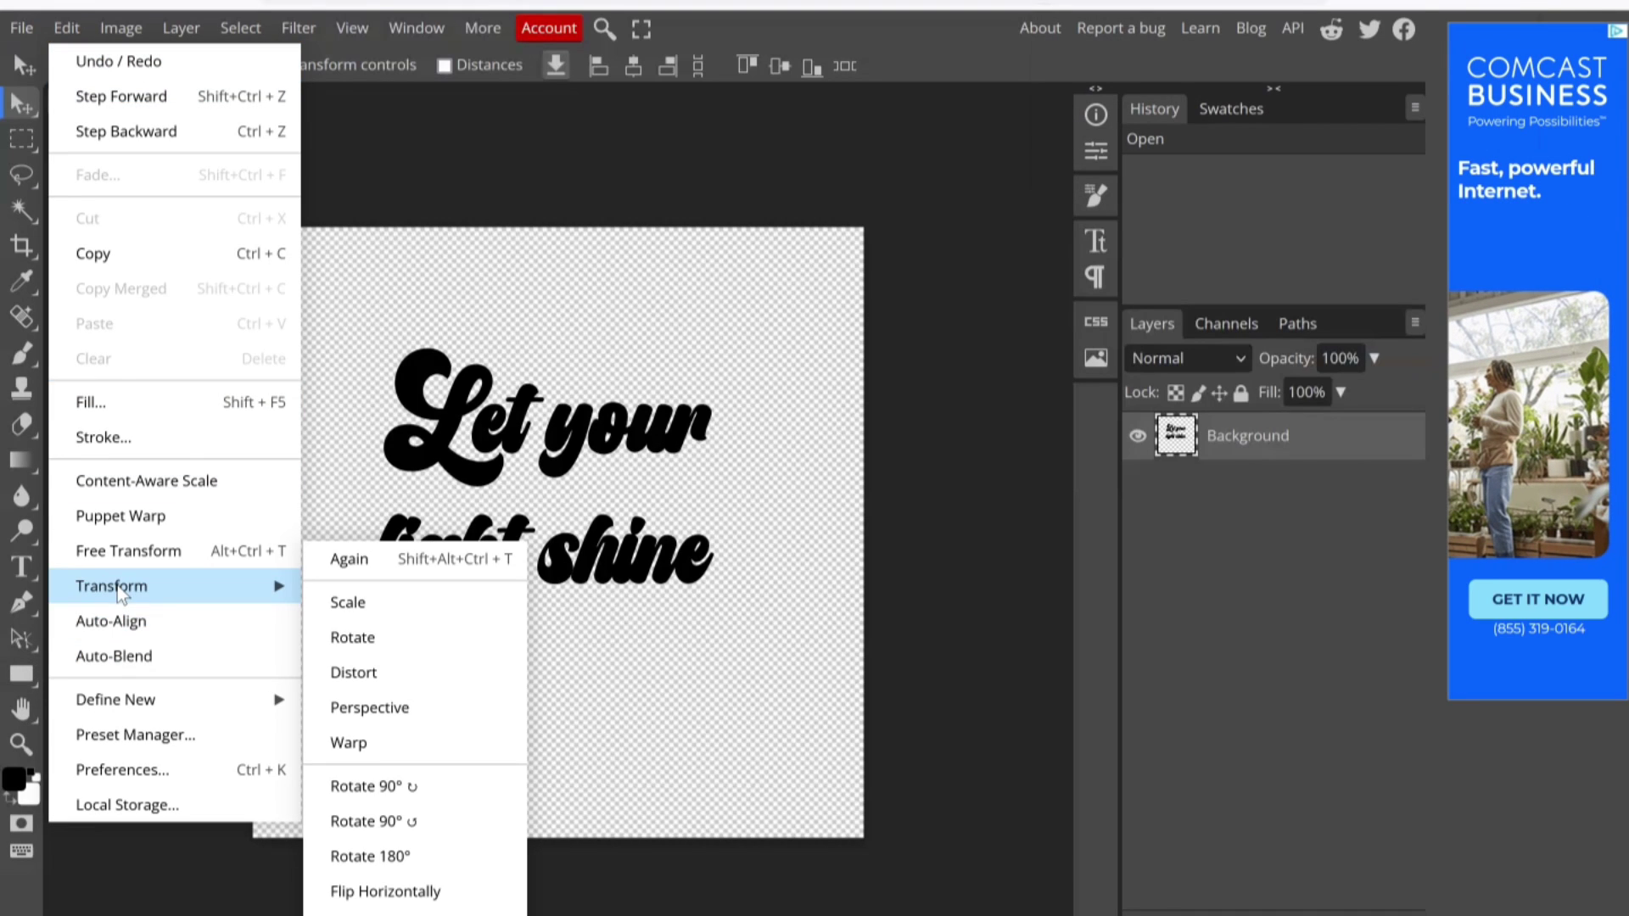
{"action": "left_click", "coordinate": [400, 751]}
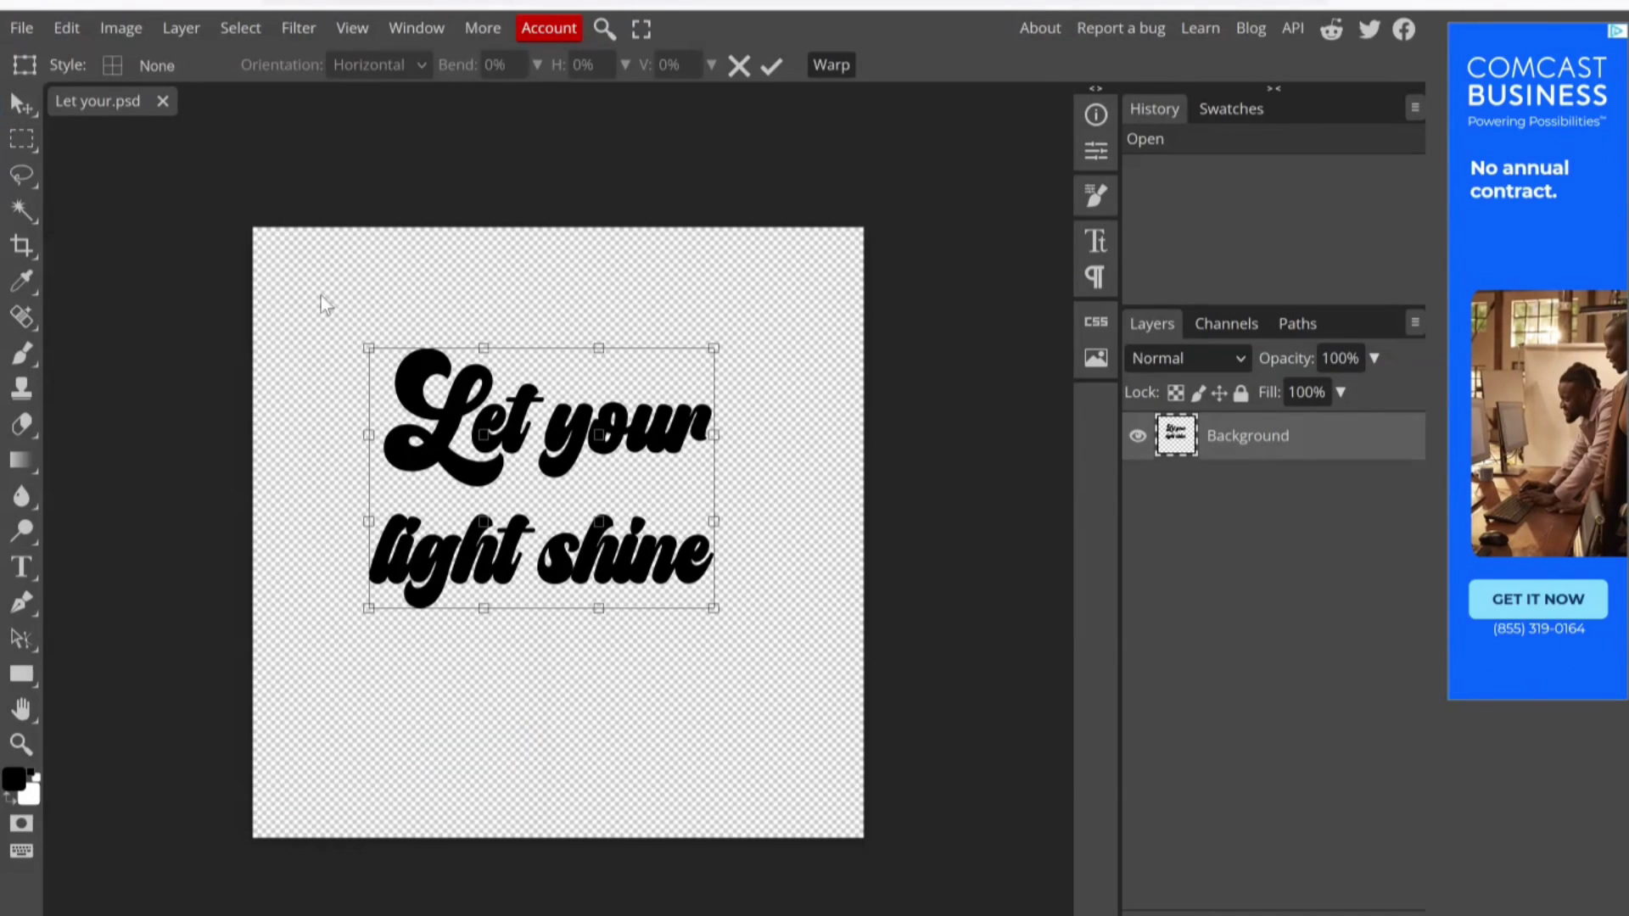
{"action": "left_click", "coordinate": [109, 64]}
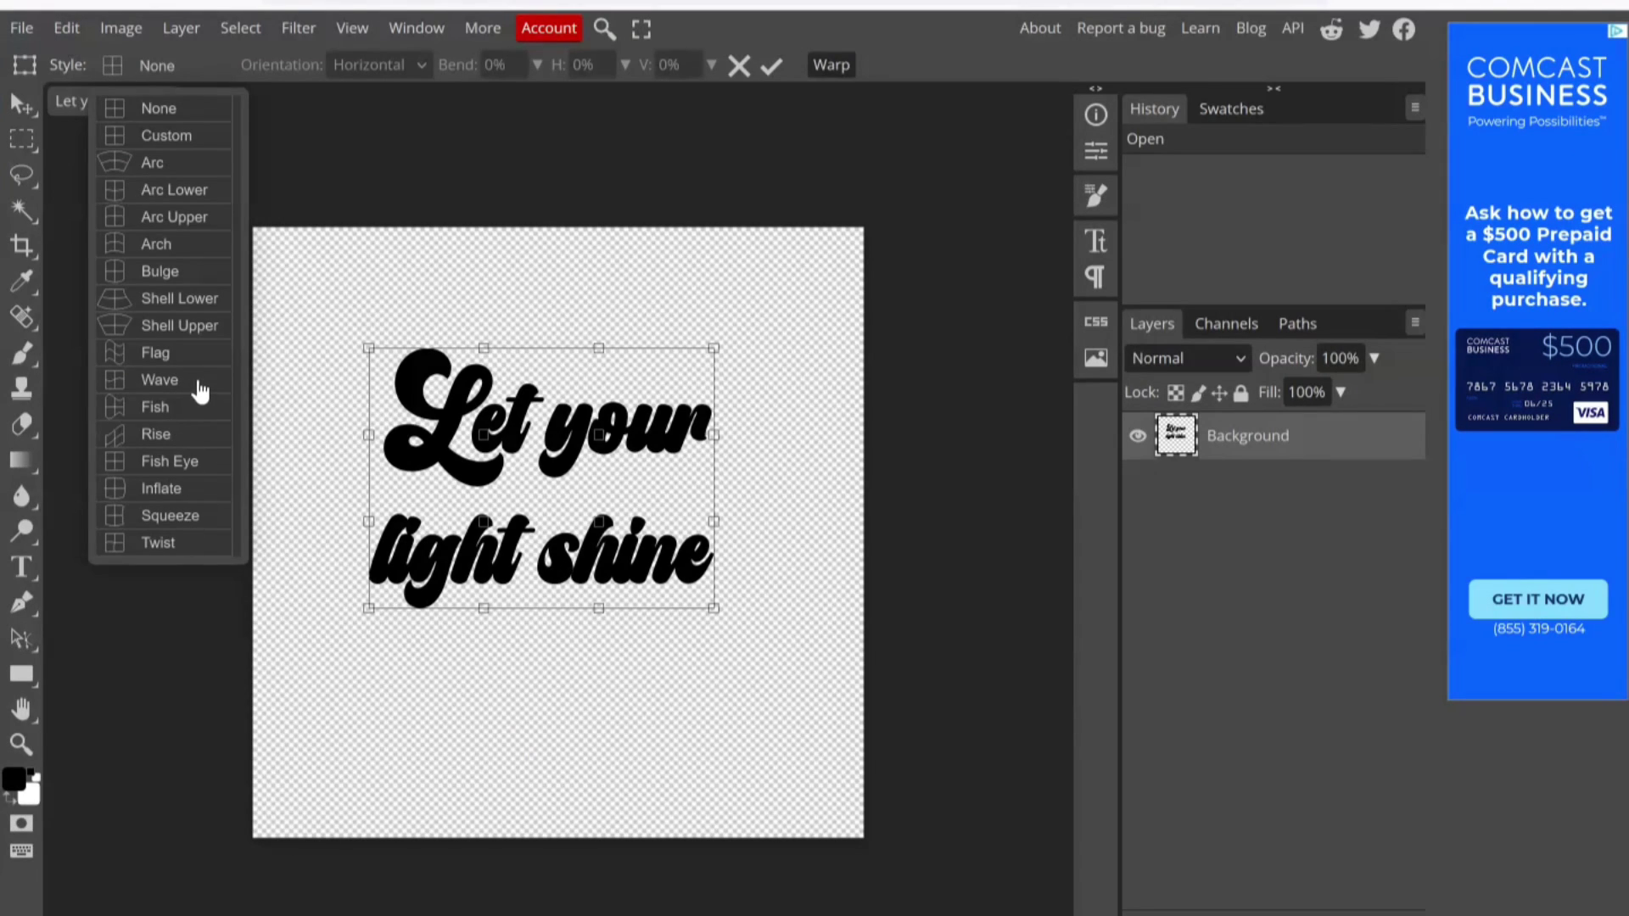
{"action": "left_click", "coordinate": [159, 379]}
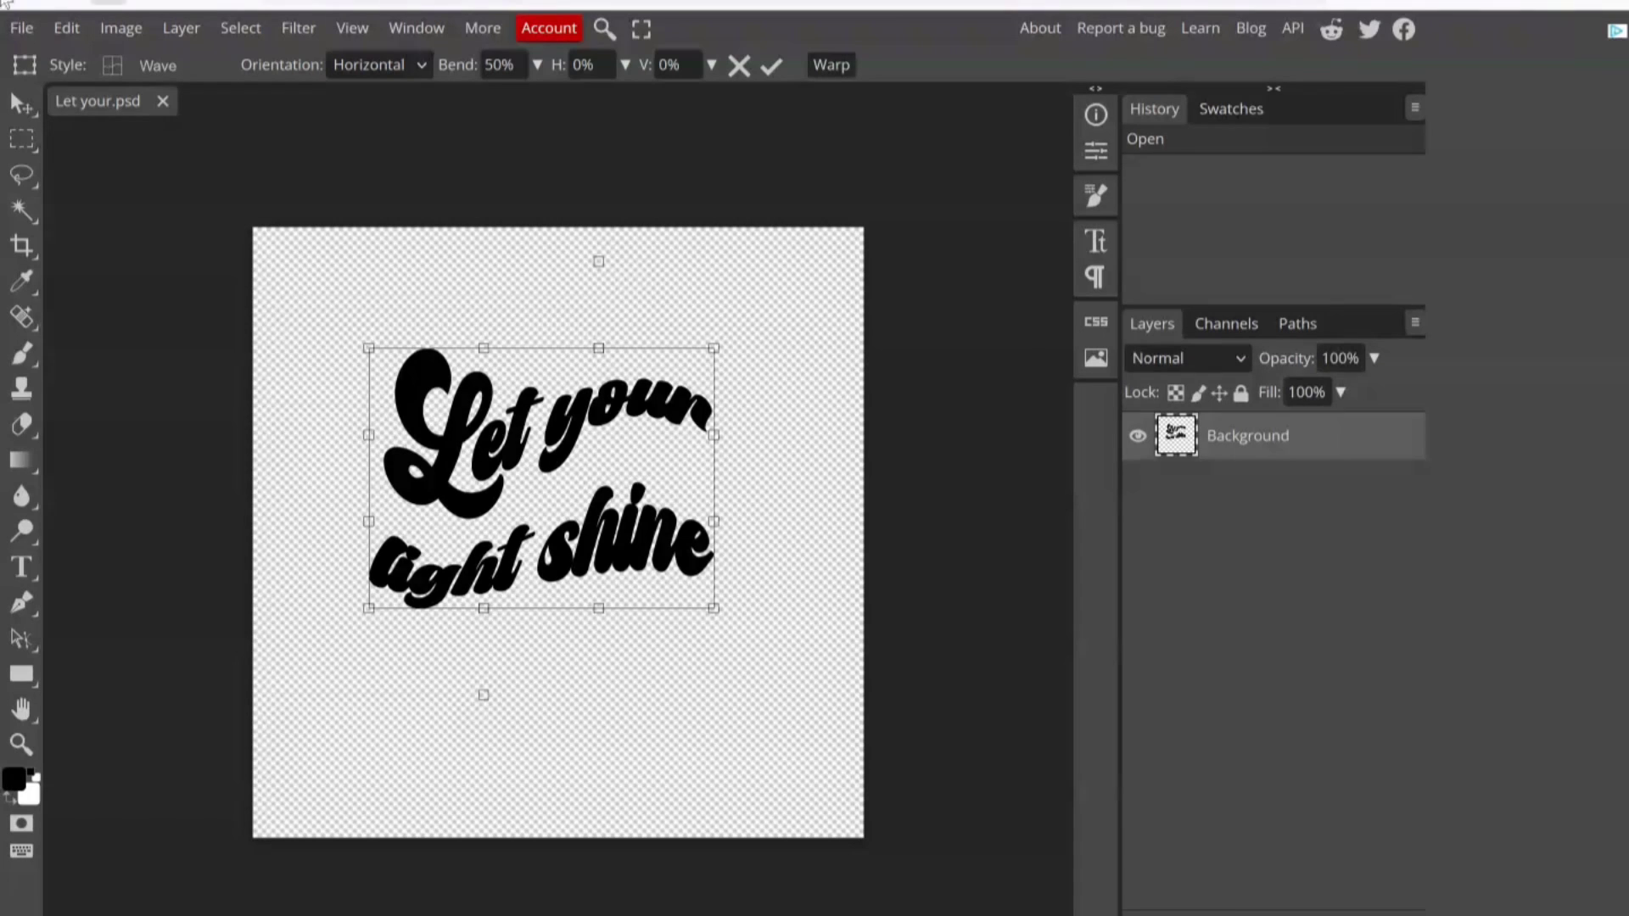
Export the wave-warped lettering as a 1080 × 1080 px PNG named Let your at 100% quality
{"action": "left_click", "coordinate": [21, 28]}
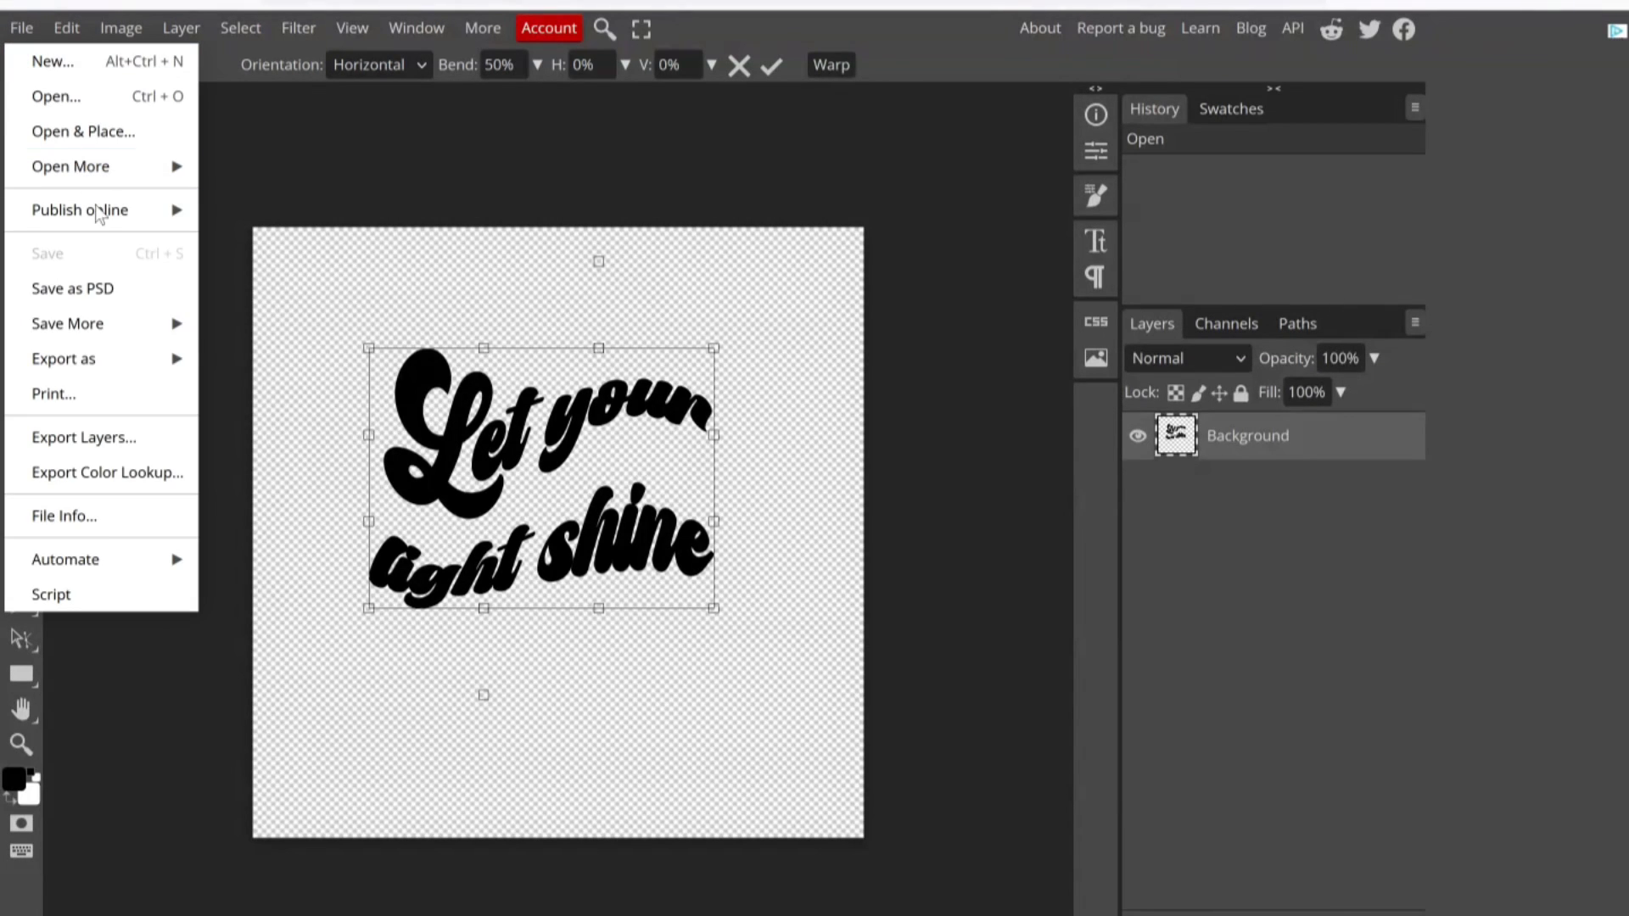
{"action": "mouse_move", "coordinate": [105, 359]}
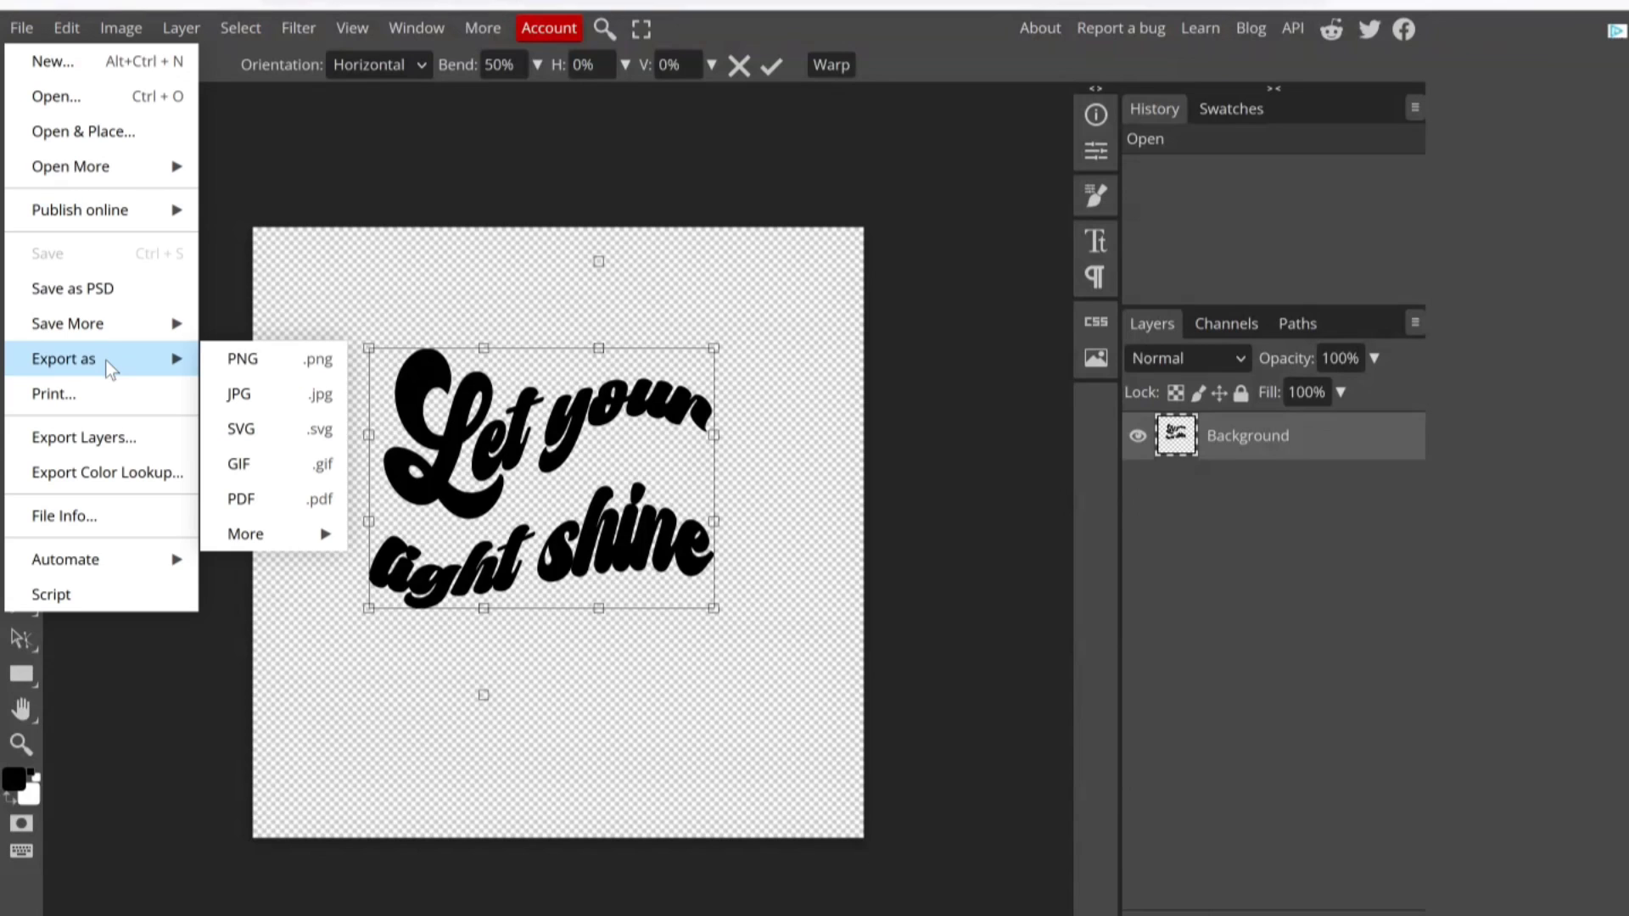
{"action": "left_click", "coordinate": [273, 364]}
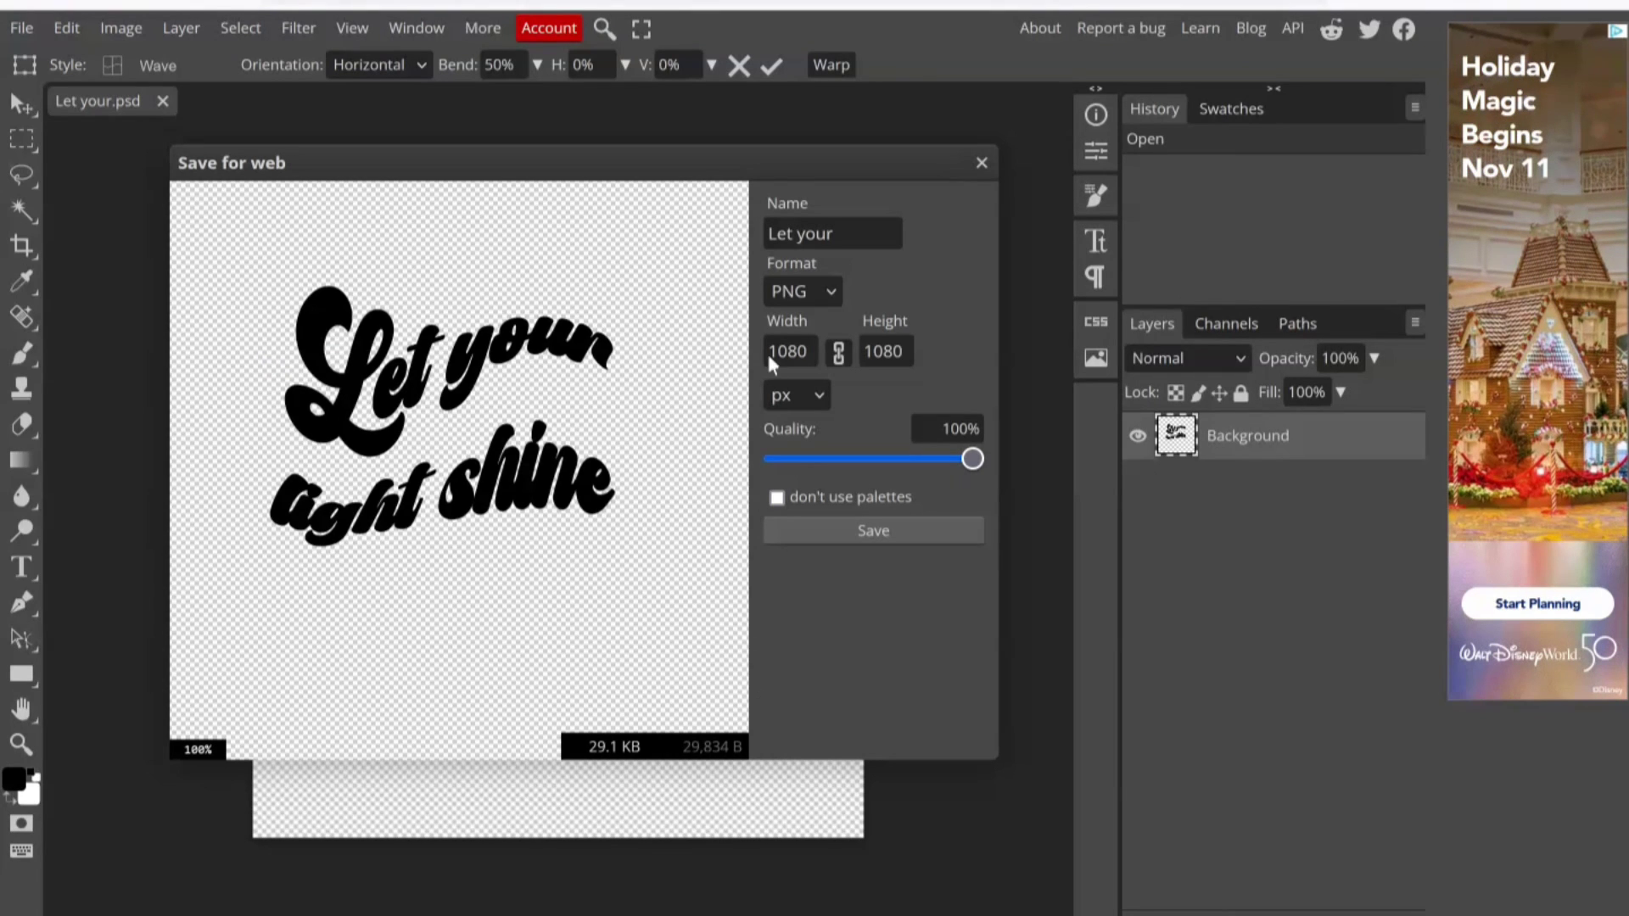
{"action": "left_click", "coordinate": [844, 535]}
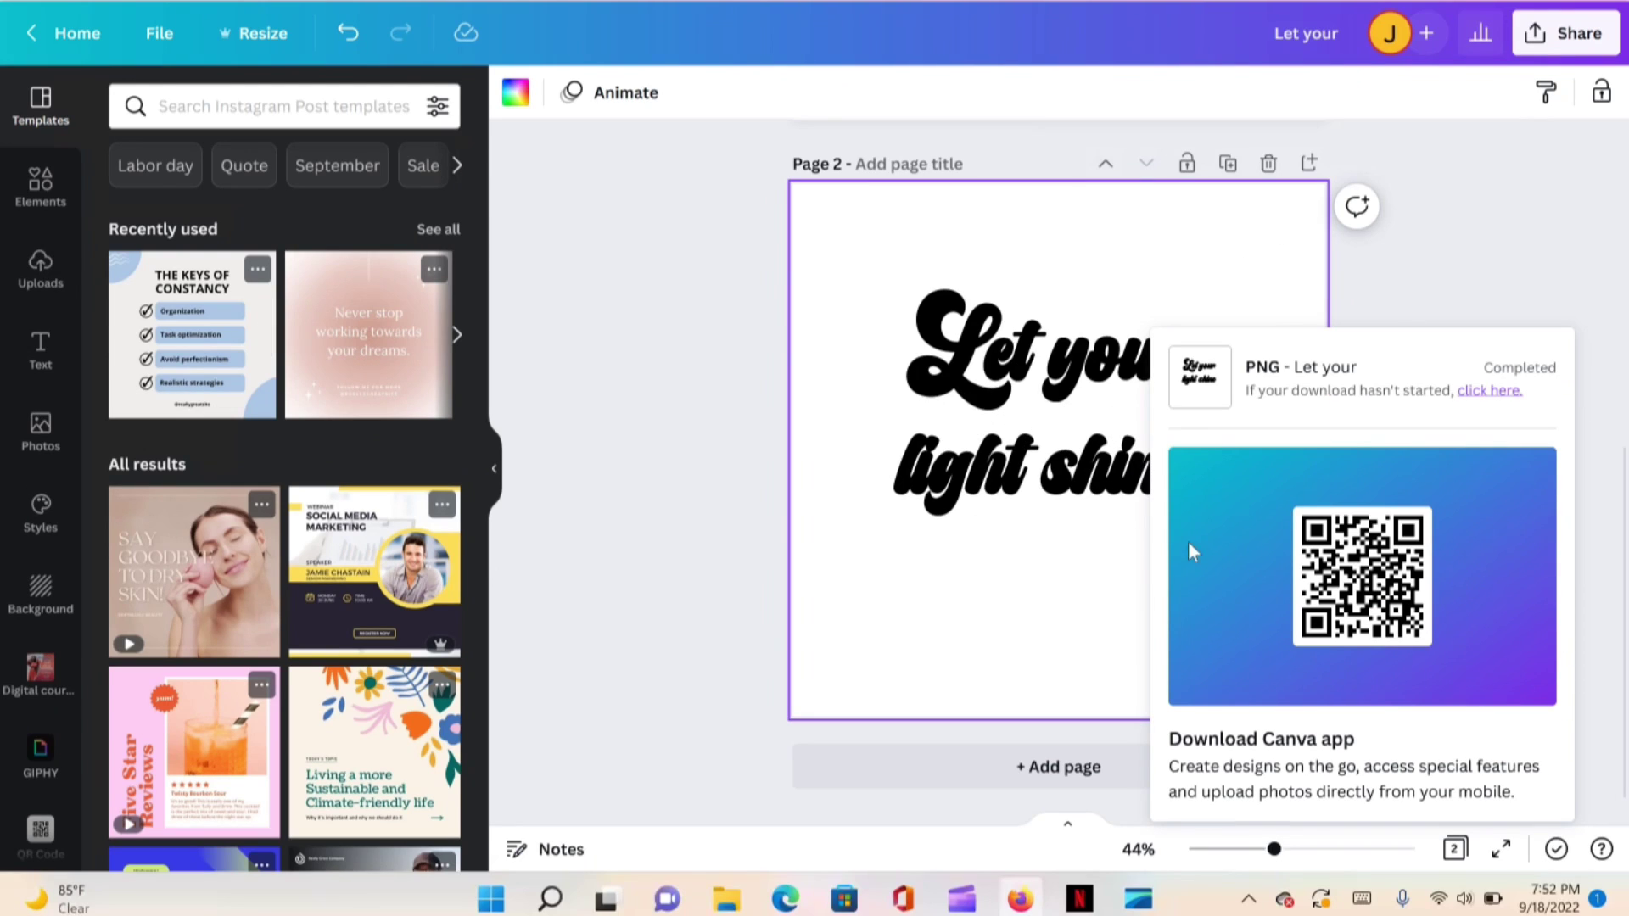
Switch to Canva, add page 3, and upload the warped Let your.png and place it on the new page
{"action": "left_click", "coordinate": [1330, 297]}
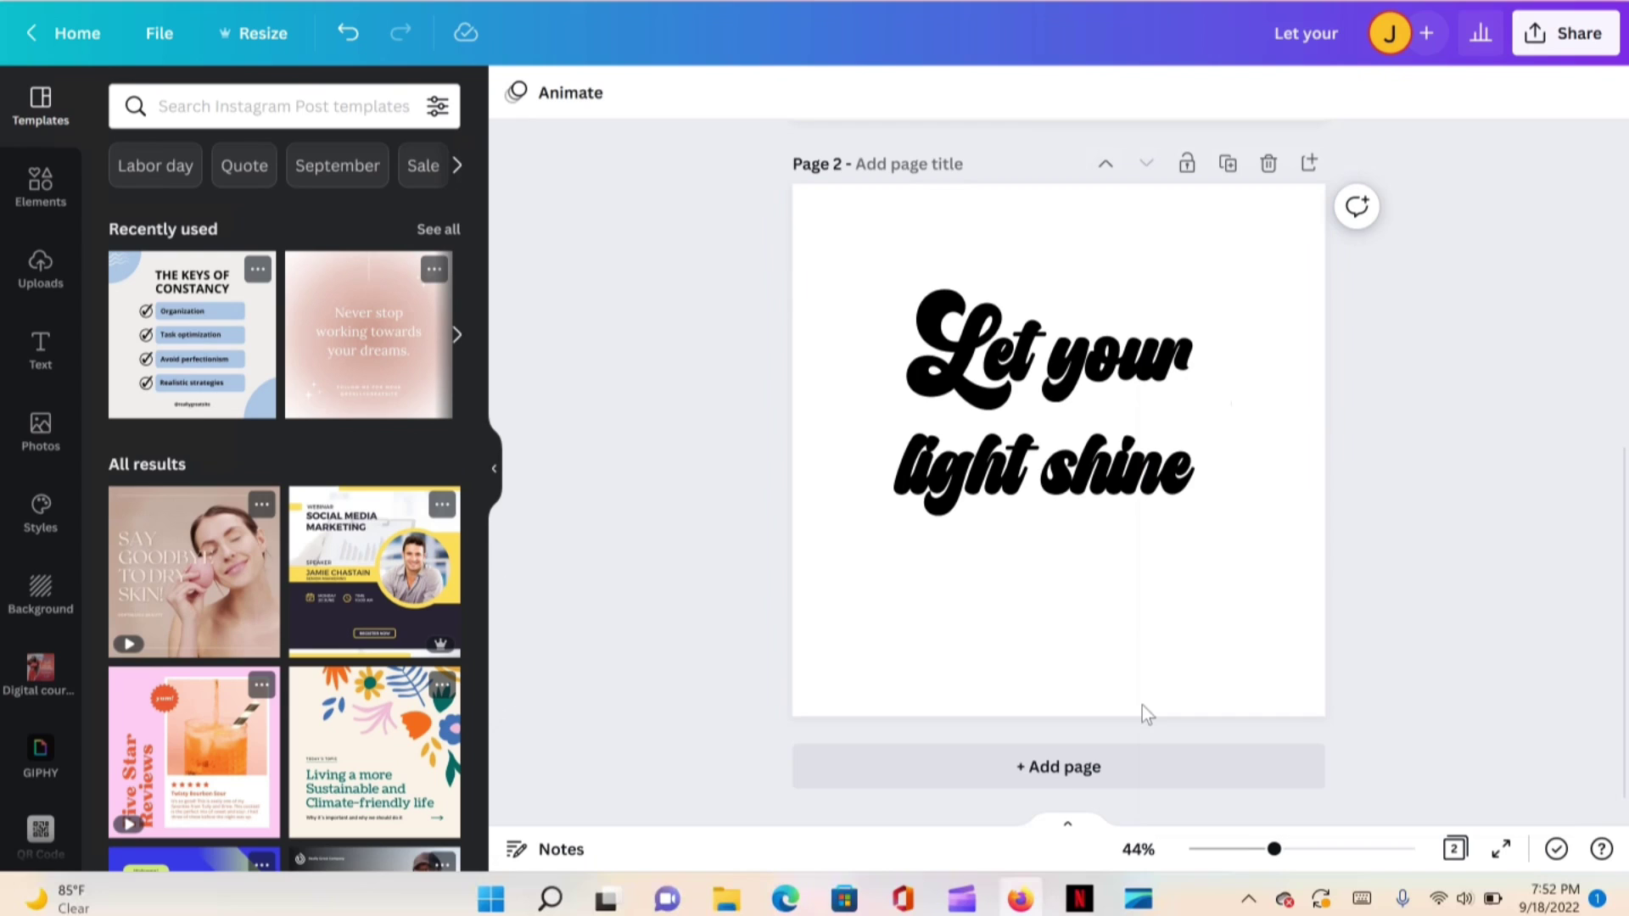
{"action": "left_click", "coordinate": [1056, 769]}
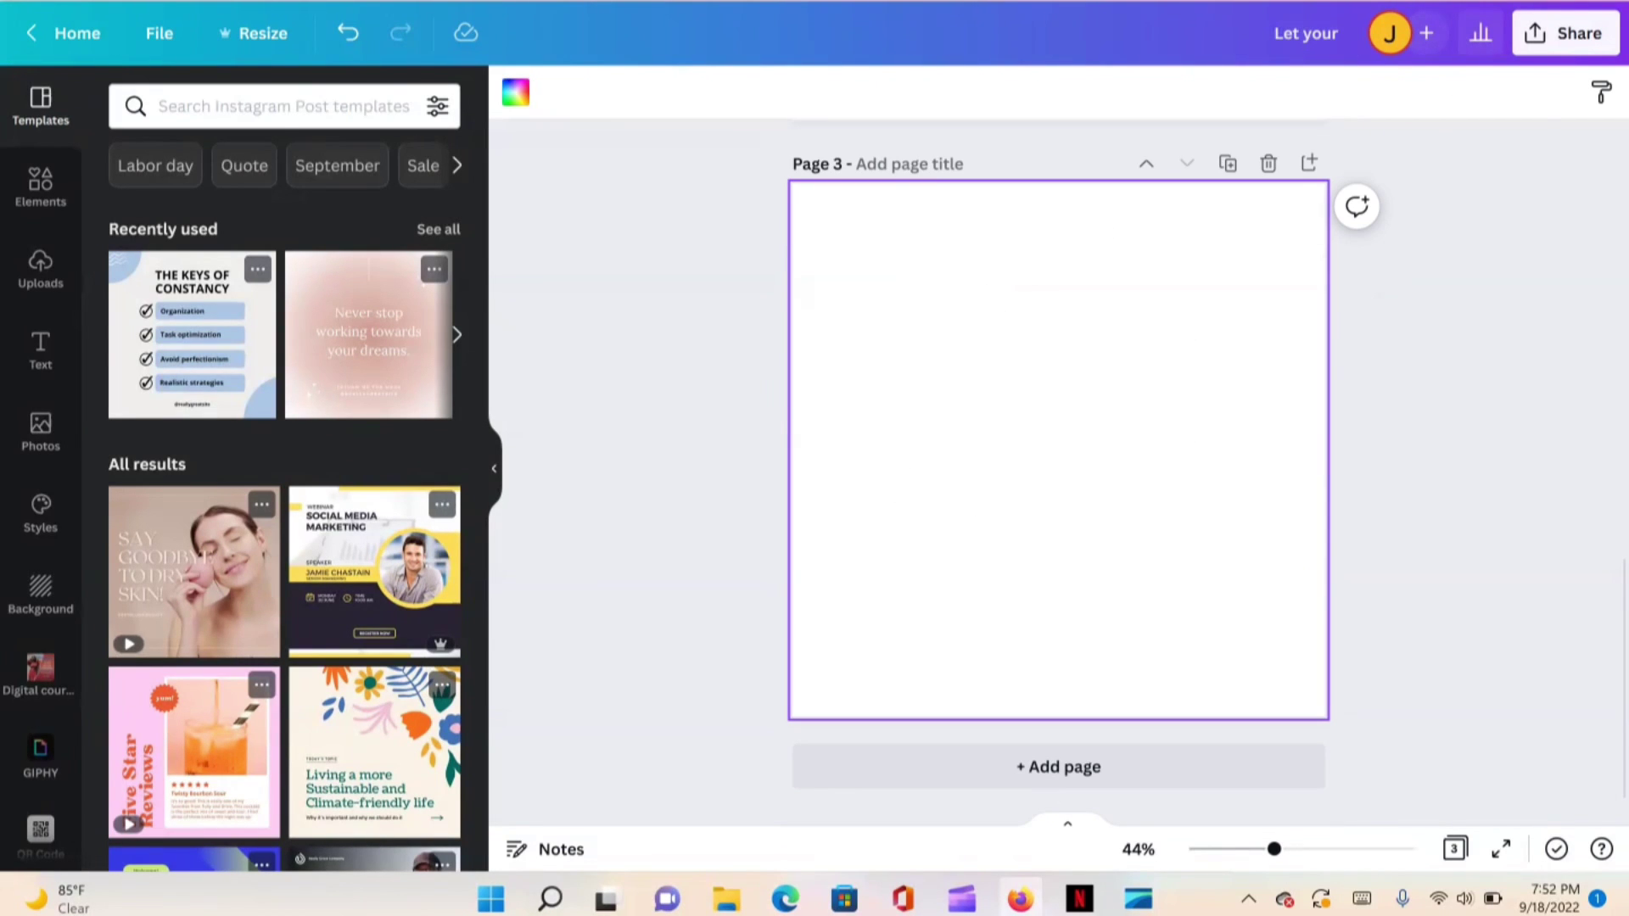
{"action": "left_click_drag", "start_coordinate": [1128, 36], "coordinate": [339, 437]}
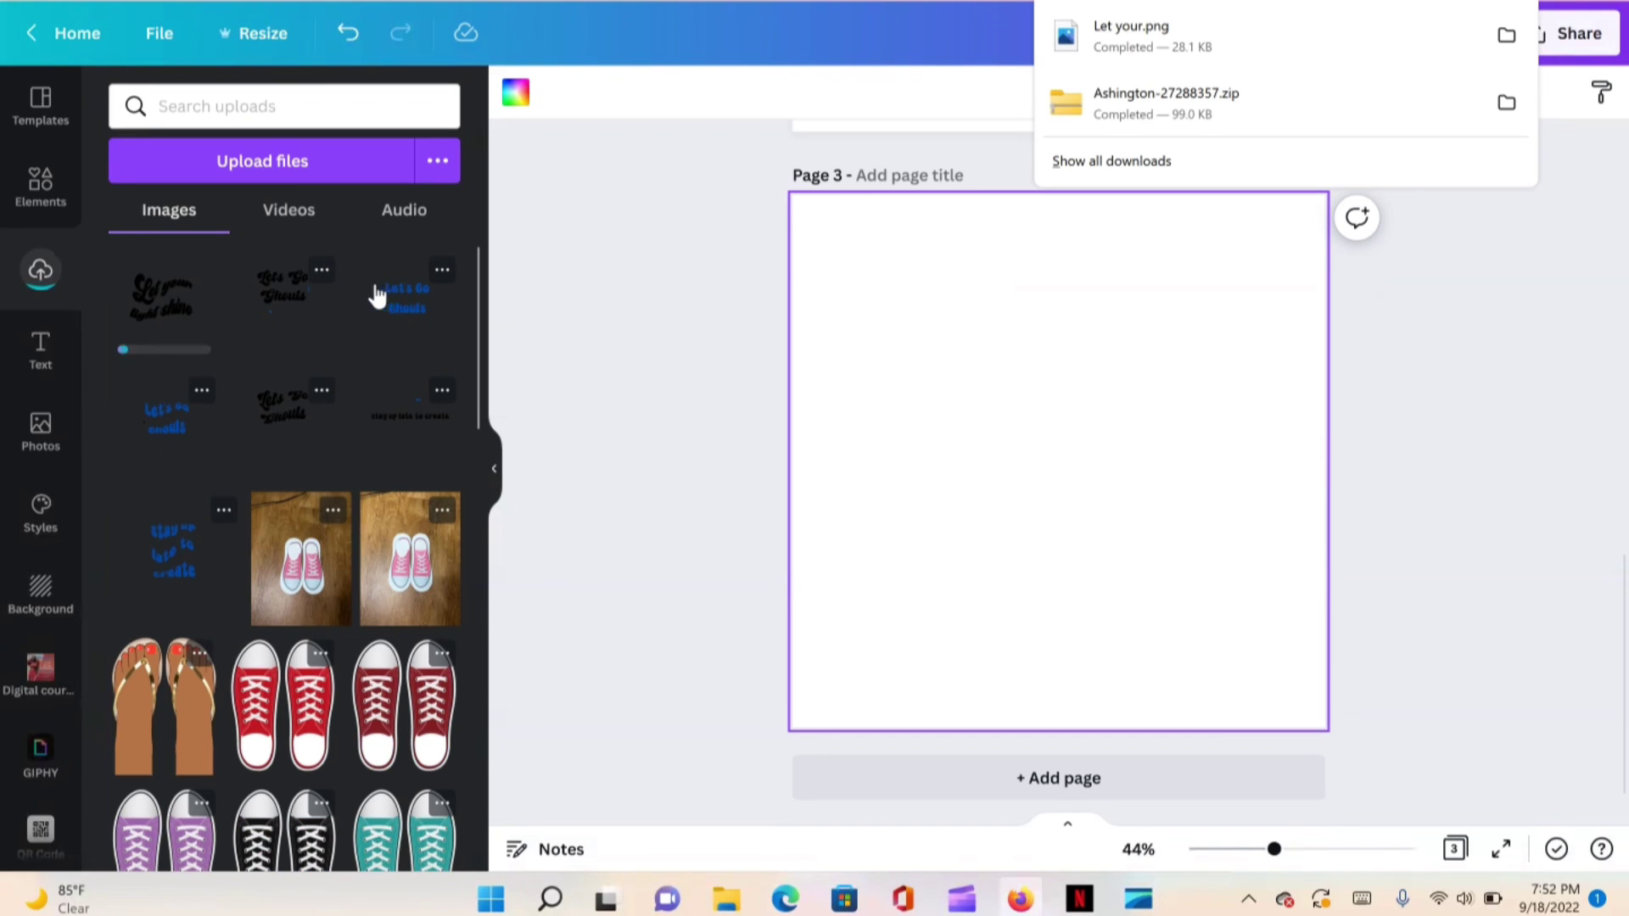
{"action": "left_click", "coordinate": [176, 295]}
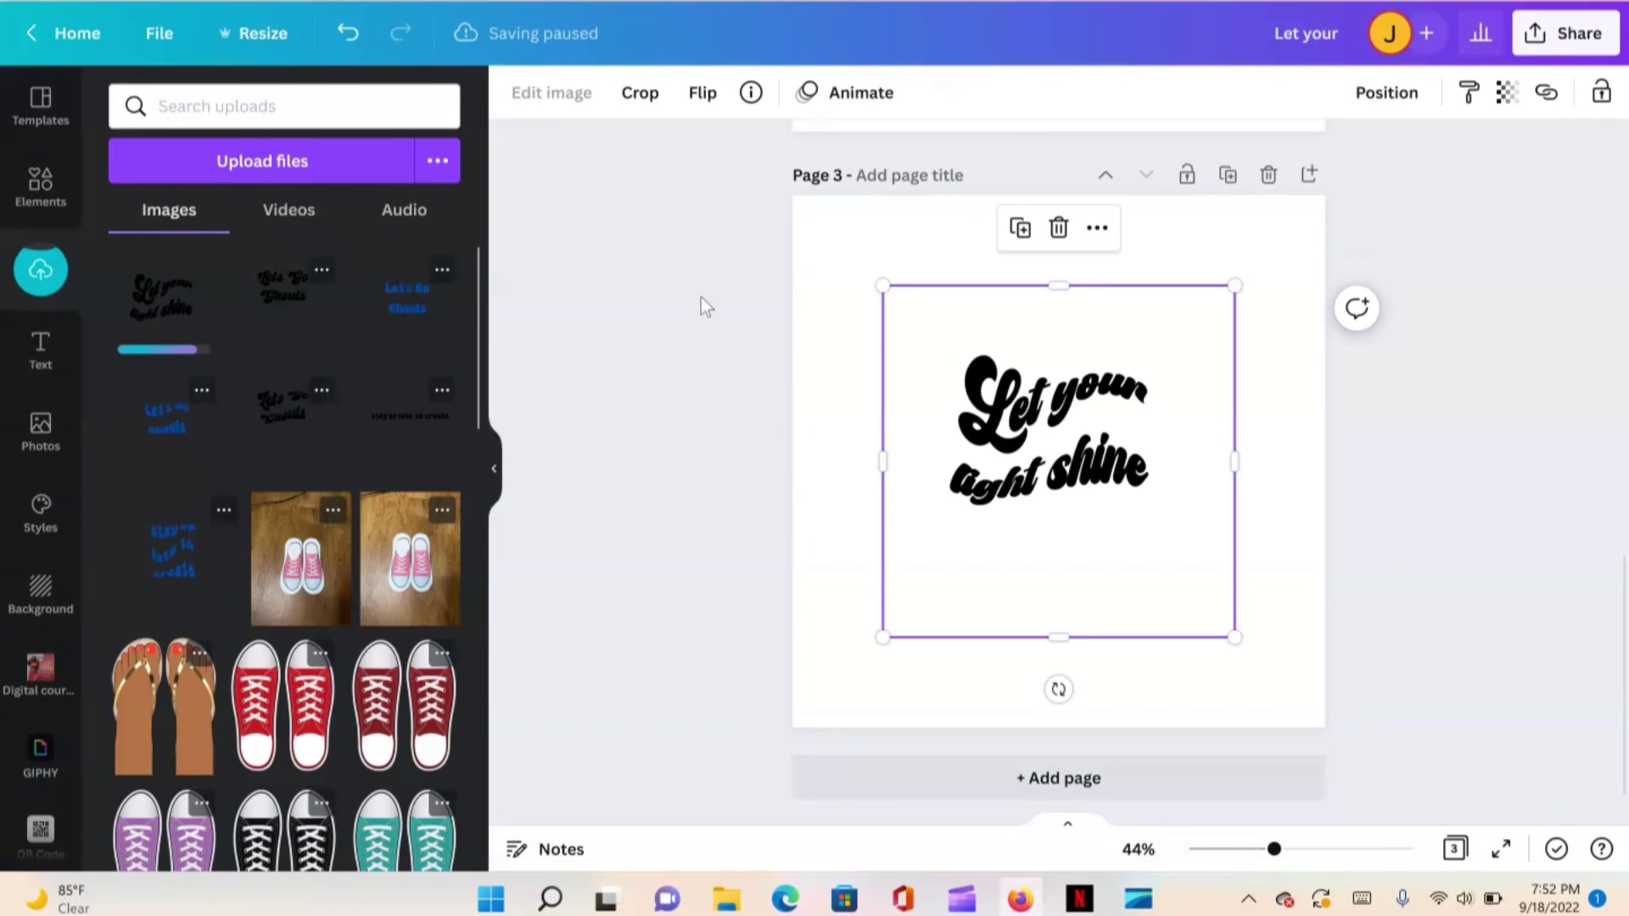
Crop the empty margins around the warped lettering on page 3, and enlarge and centre the cropped image
{"action": "left_click_drag", "start_coordinate": [1031, 637], "coordinate": [1044, 518]}
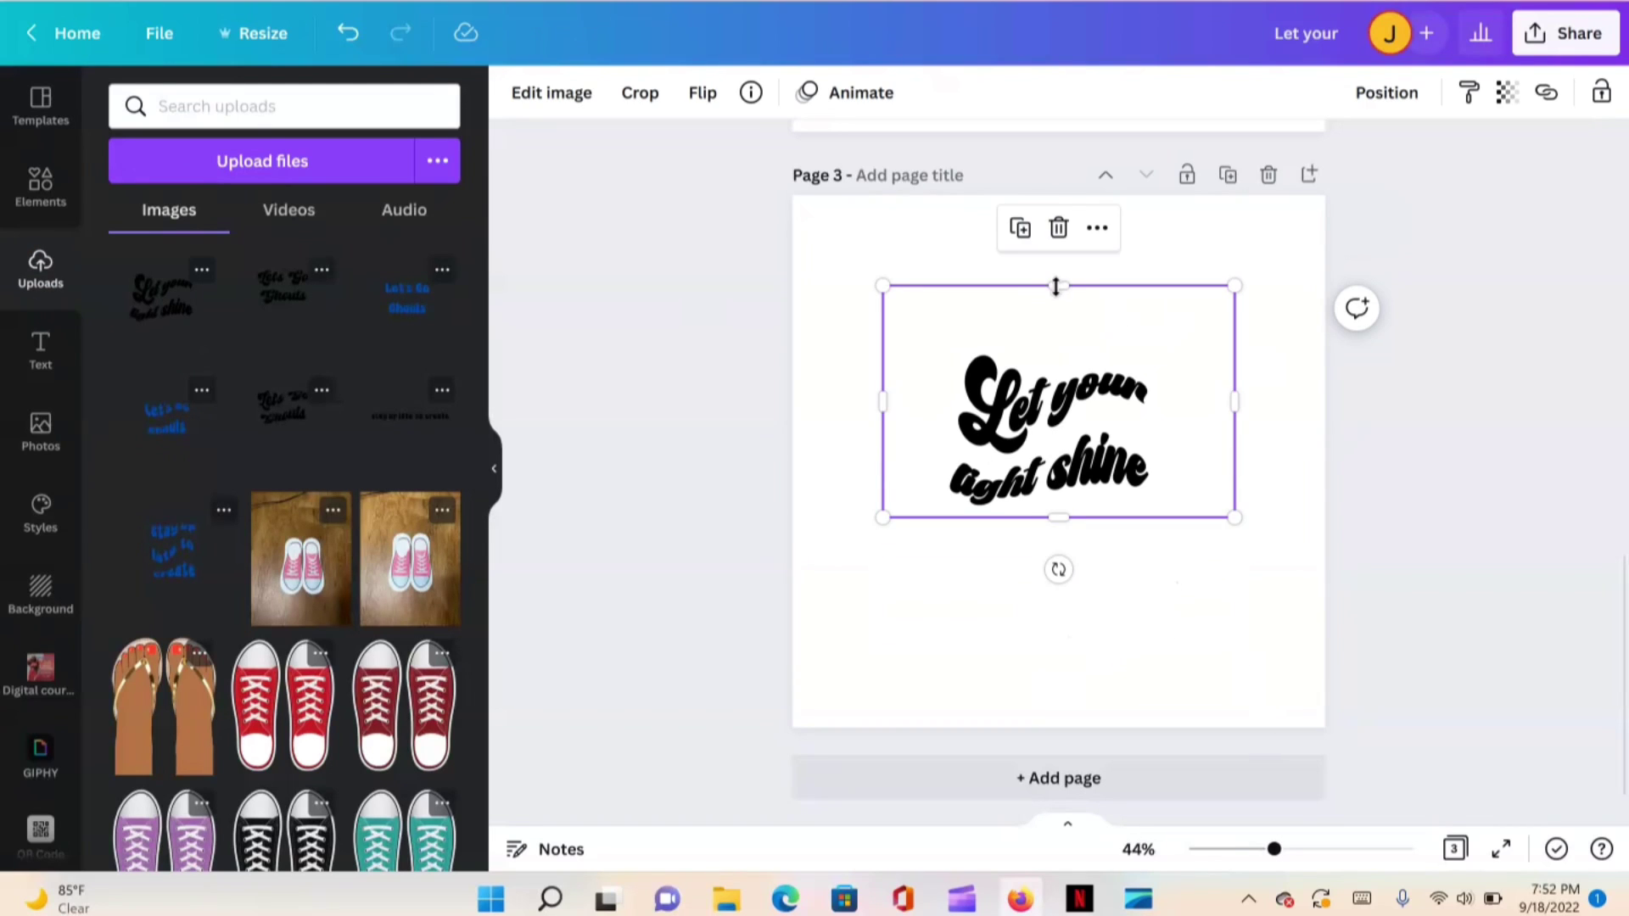
{"action": "left_click_drag", "start_coordinate": [1028, 297], "coordinate": [1029, 348]}
{"action": "left_click_drag", "start_coordinate": [889, 431], "coordinate": [934, 433]}
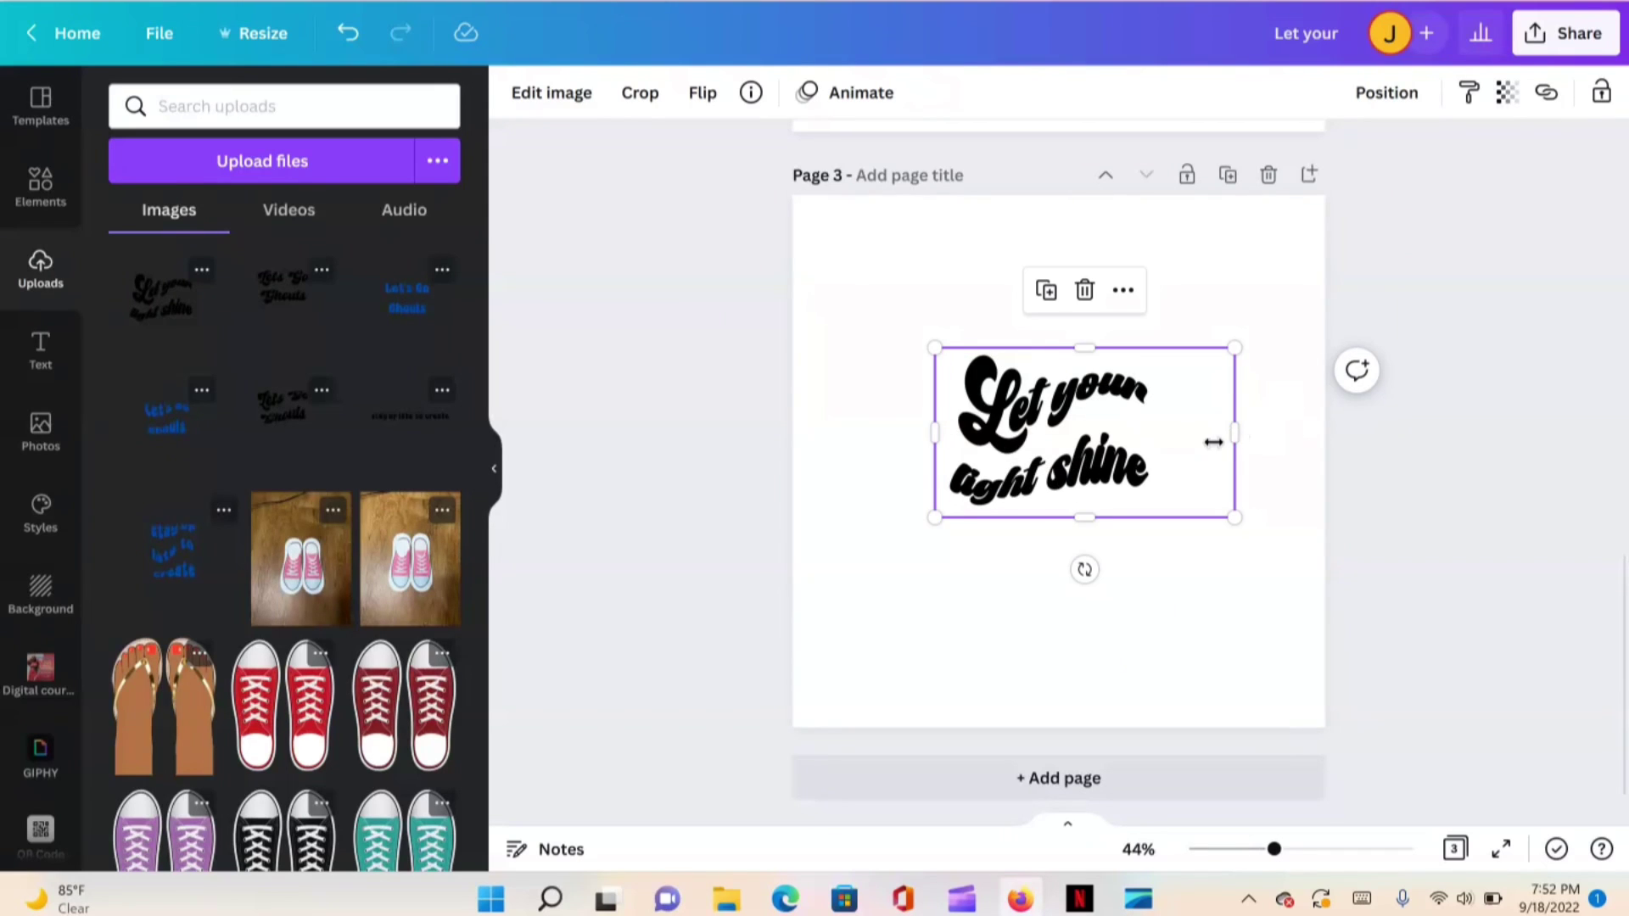
{"action": "left_click_drag", "start_coordinate": [1213, 442], "coordinate": [1154, 437]}
{"action": "left_click", "coordinate": [1163, 516]}
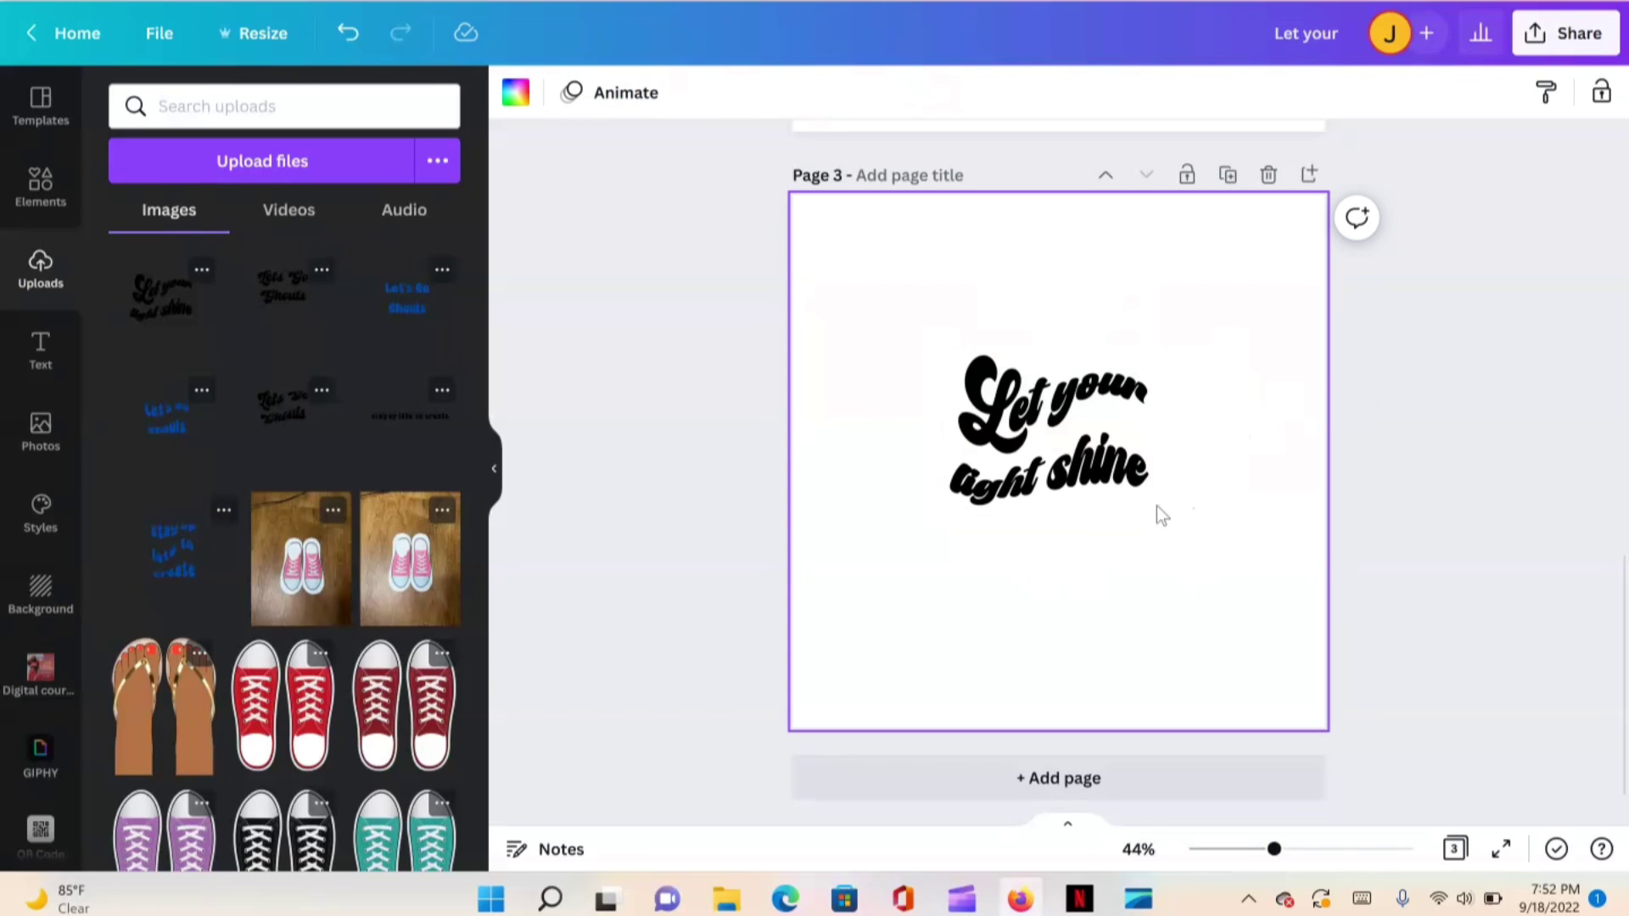
{"action": "left_click", "coordinate": [1115, 462]}
{"action": "left_click_drag", "start_coordinate": [1149, 521], "coordinate": [1093, 471]}
Add page 4, and upload the unwarped Let your.png and place it on the new page
{"action": "scroll", "coordinate": [1010, 760], "scroll_direction": "down", "scroll_amount": 1}
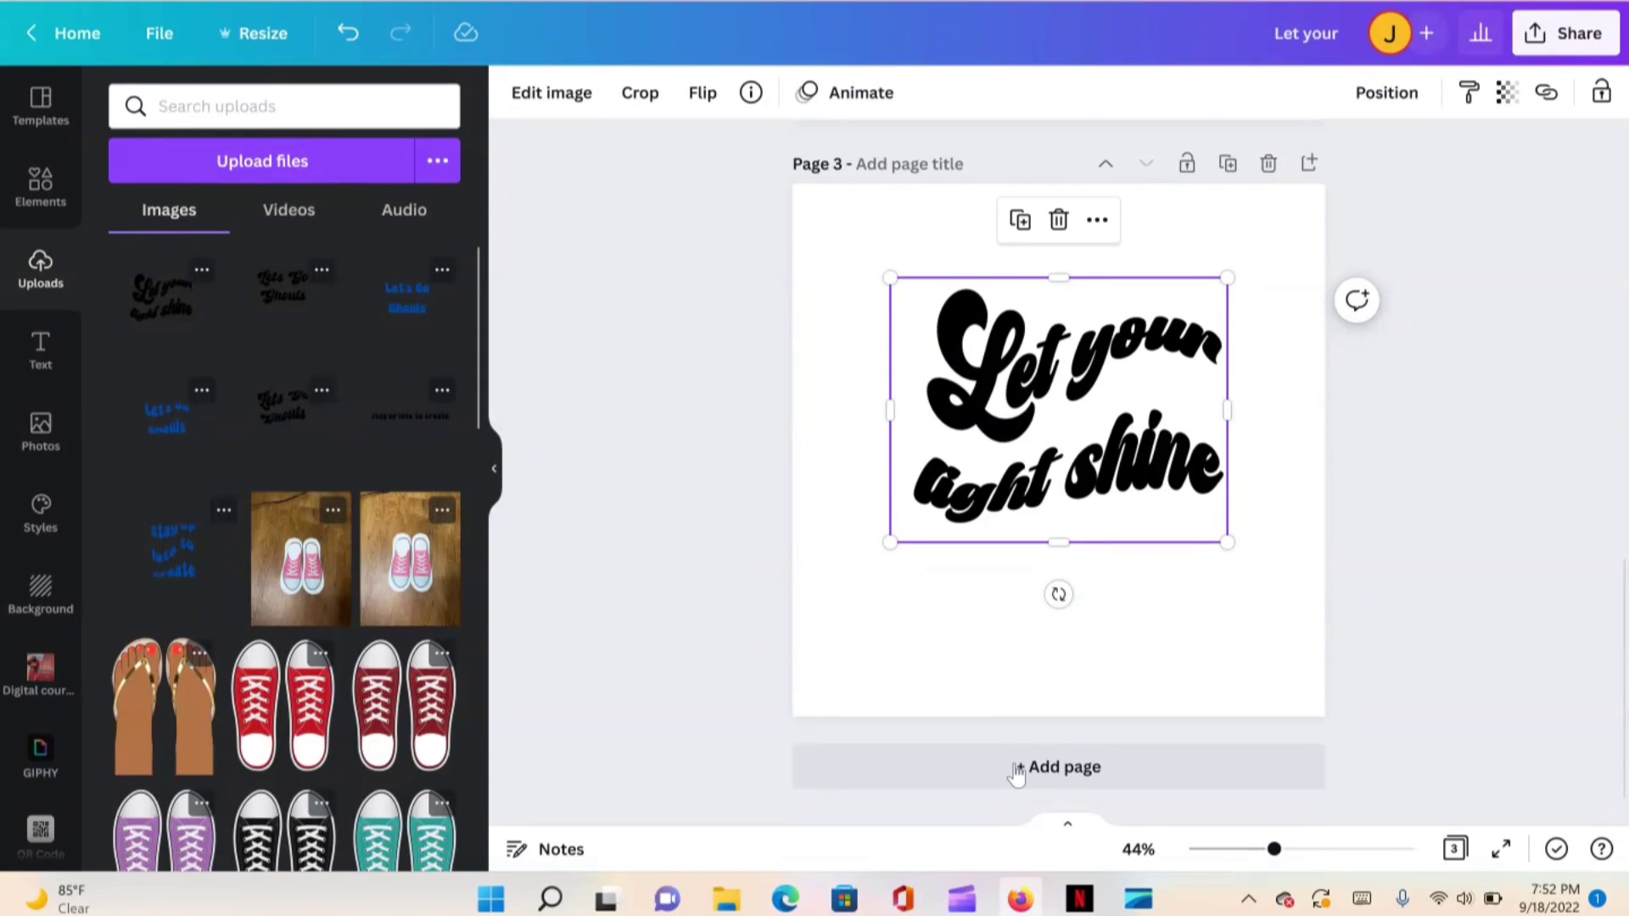
{"action": "left_click", "coordinate": [1018, 768]}
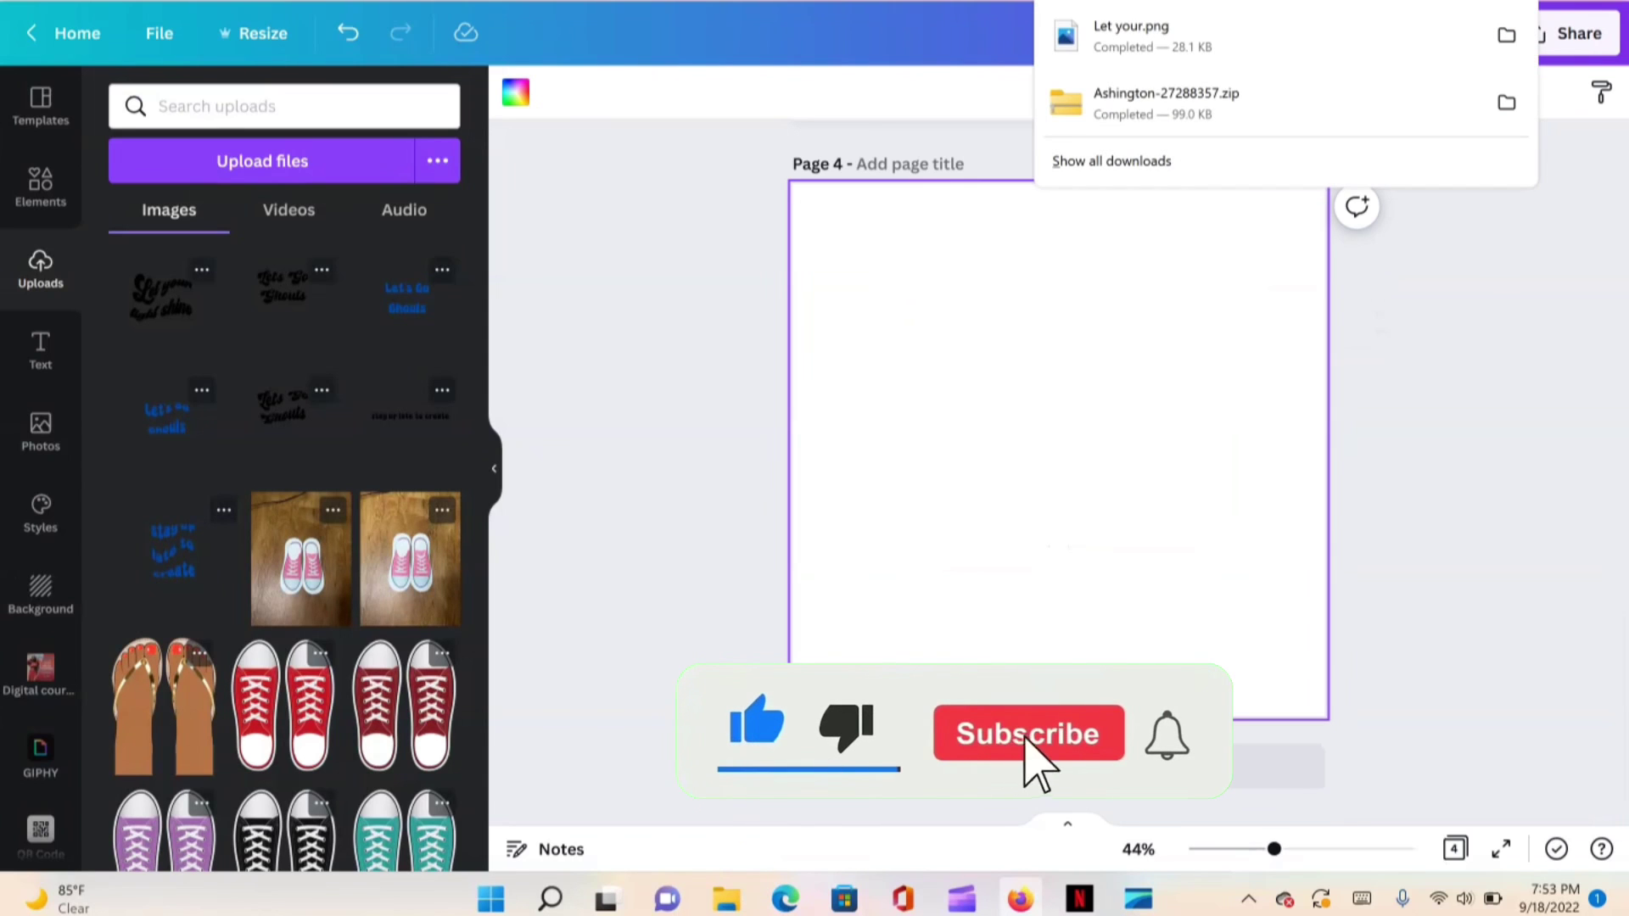
{"action": "left_click_drag", "start_coordinate": [1294, 40], "coordinate": [282, 368]}
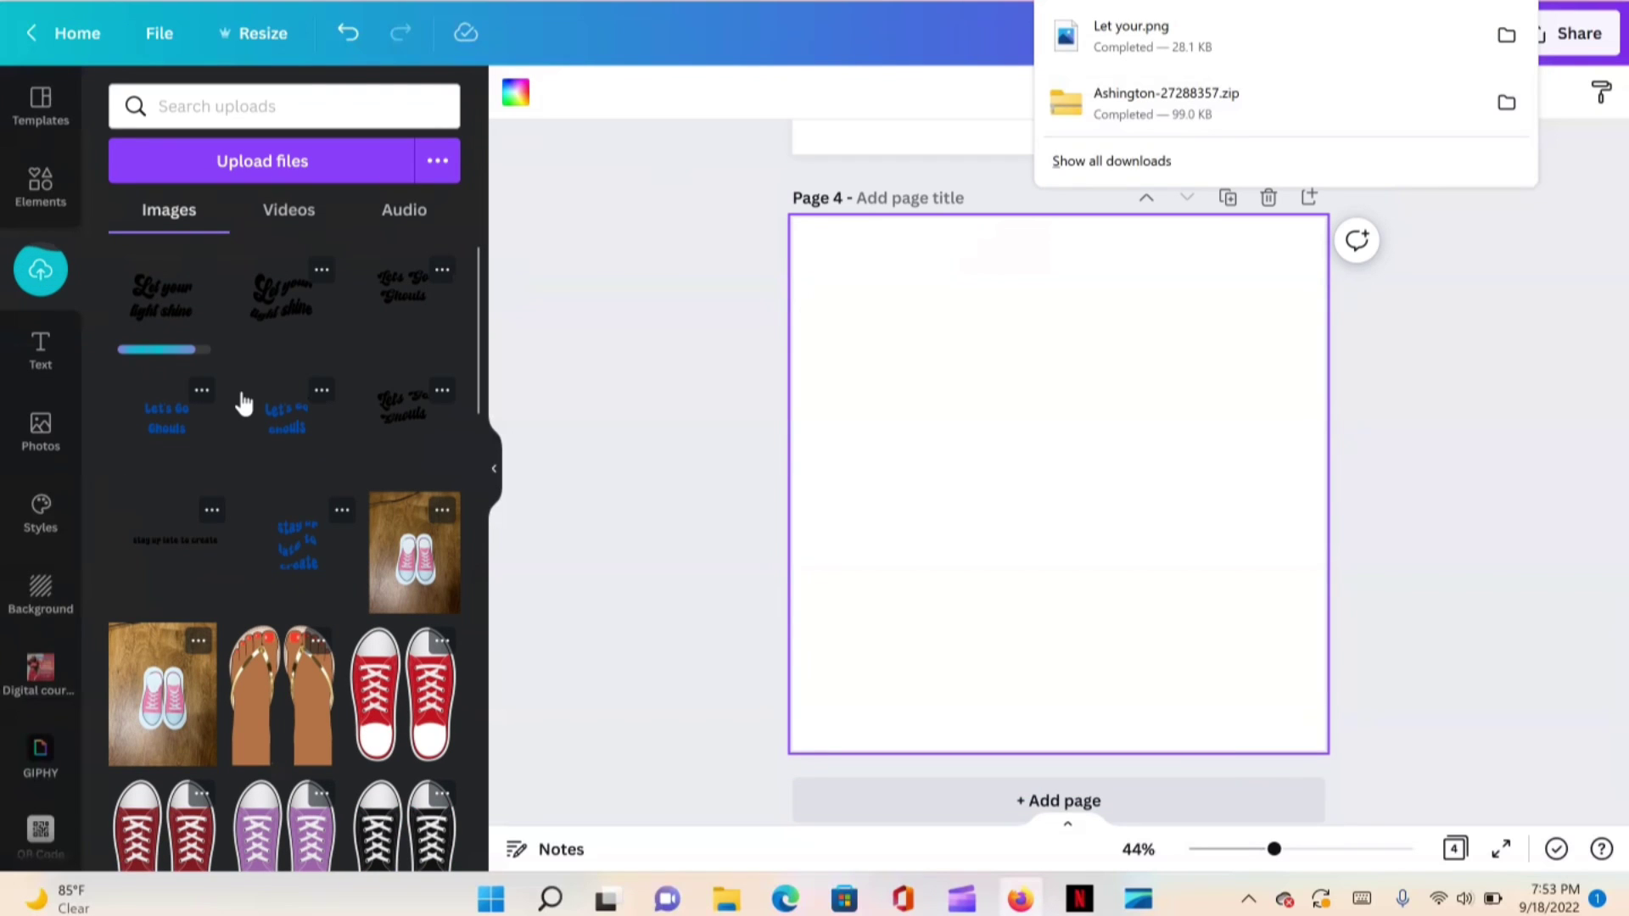
{"action": "left_click", "coordinate": [162, 297]}
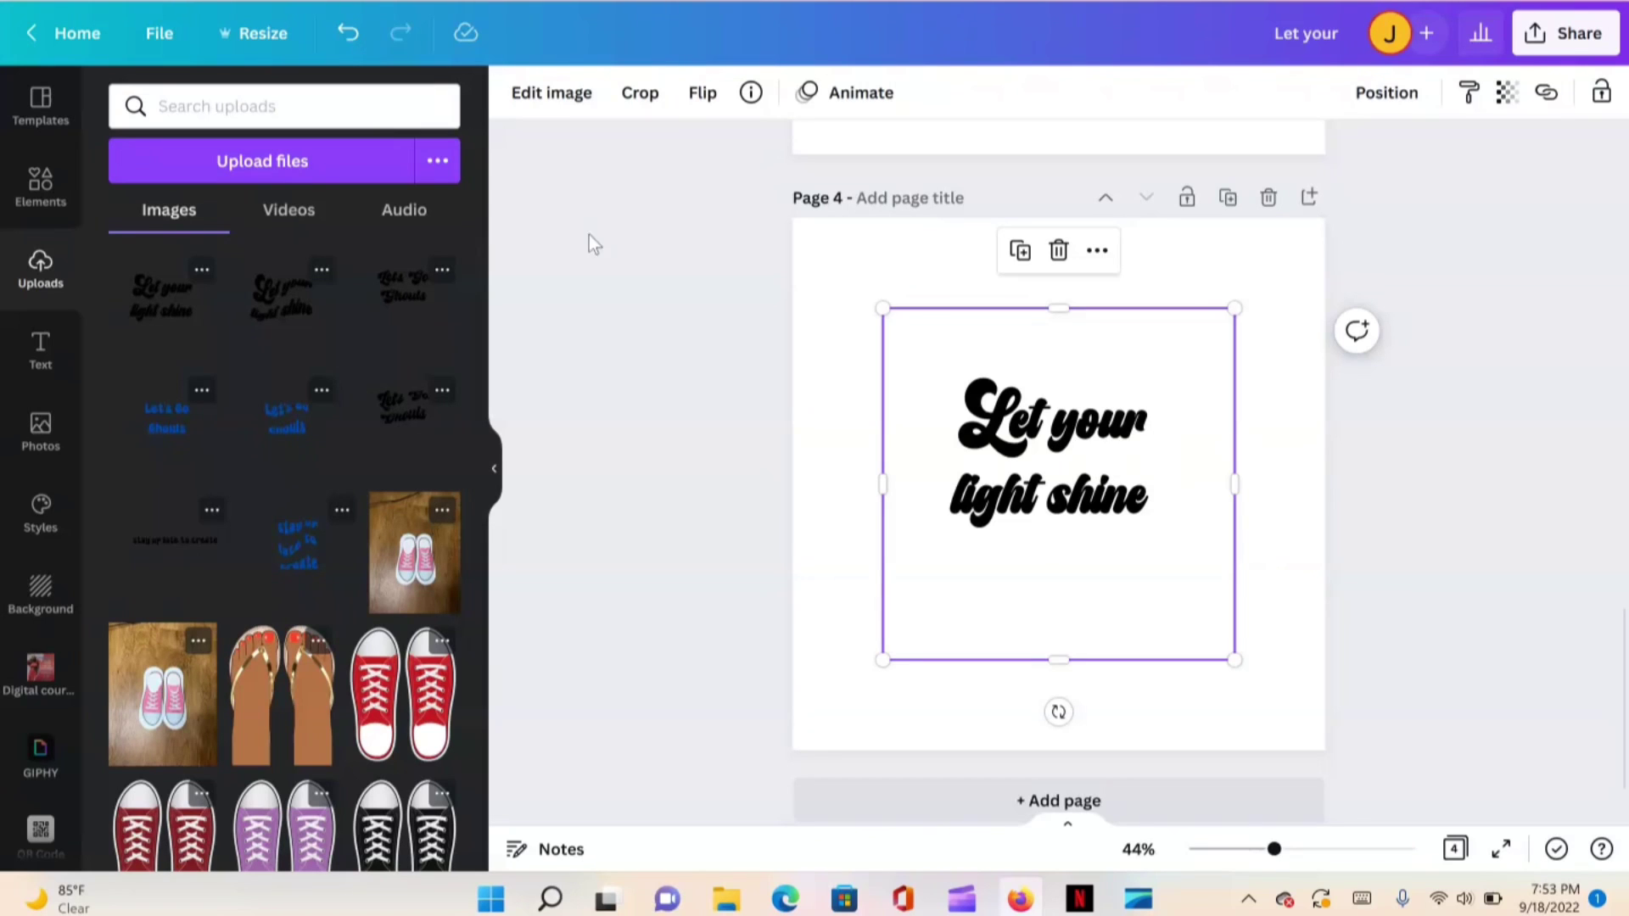
Browse the image-editing effects for the page 4 lettering, from Adjust and Shadows through Duotone, Photogenic, BadTV and Liquify
{"action": "left_click", "coordinate": [600, 111]}
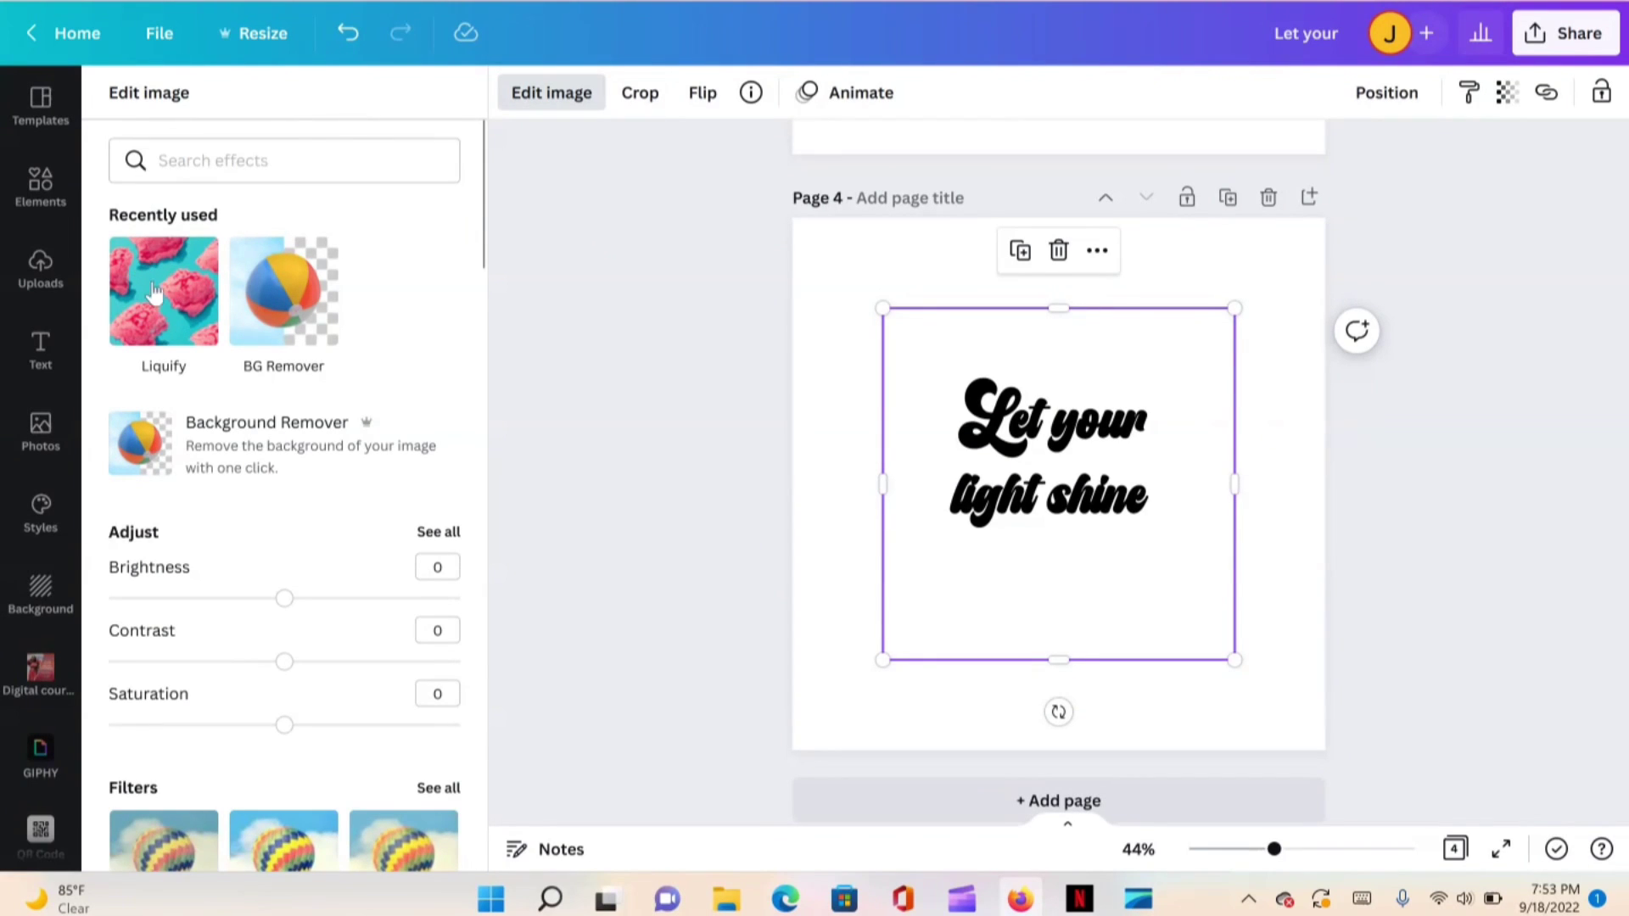
{"action": "scroll", "coordinate": [229, 289], "scroll_direction": "down", "scroll_amount": 9}
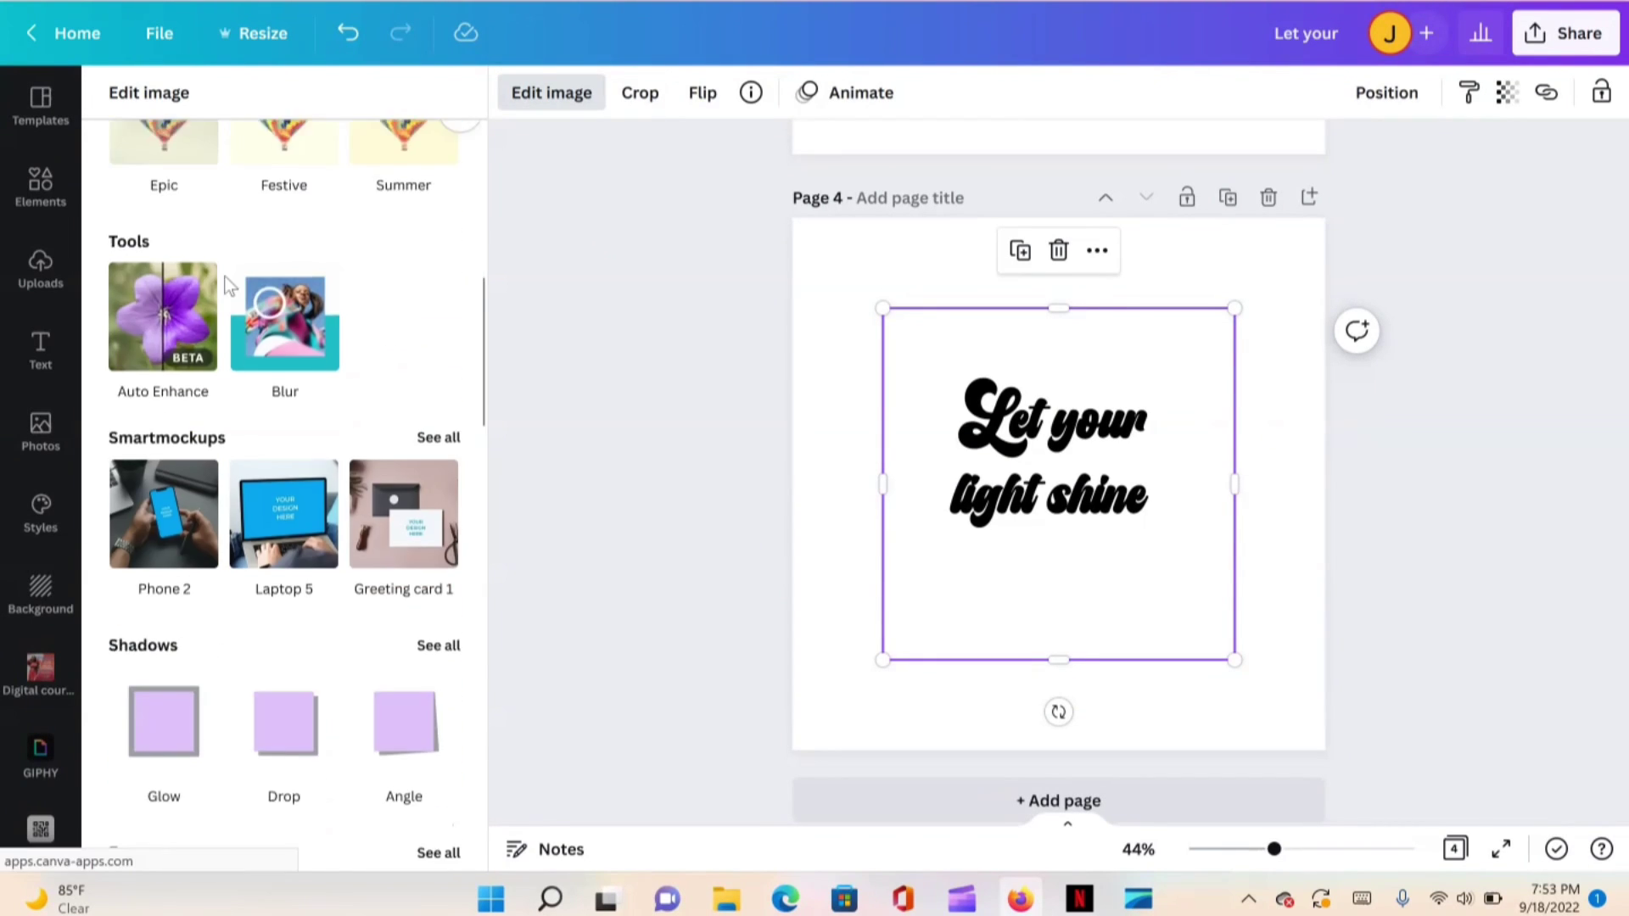
{"action": "scroll", "coordinate": [227, 286], "scroll_direction": "down", "scroll_amount": 8}
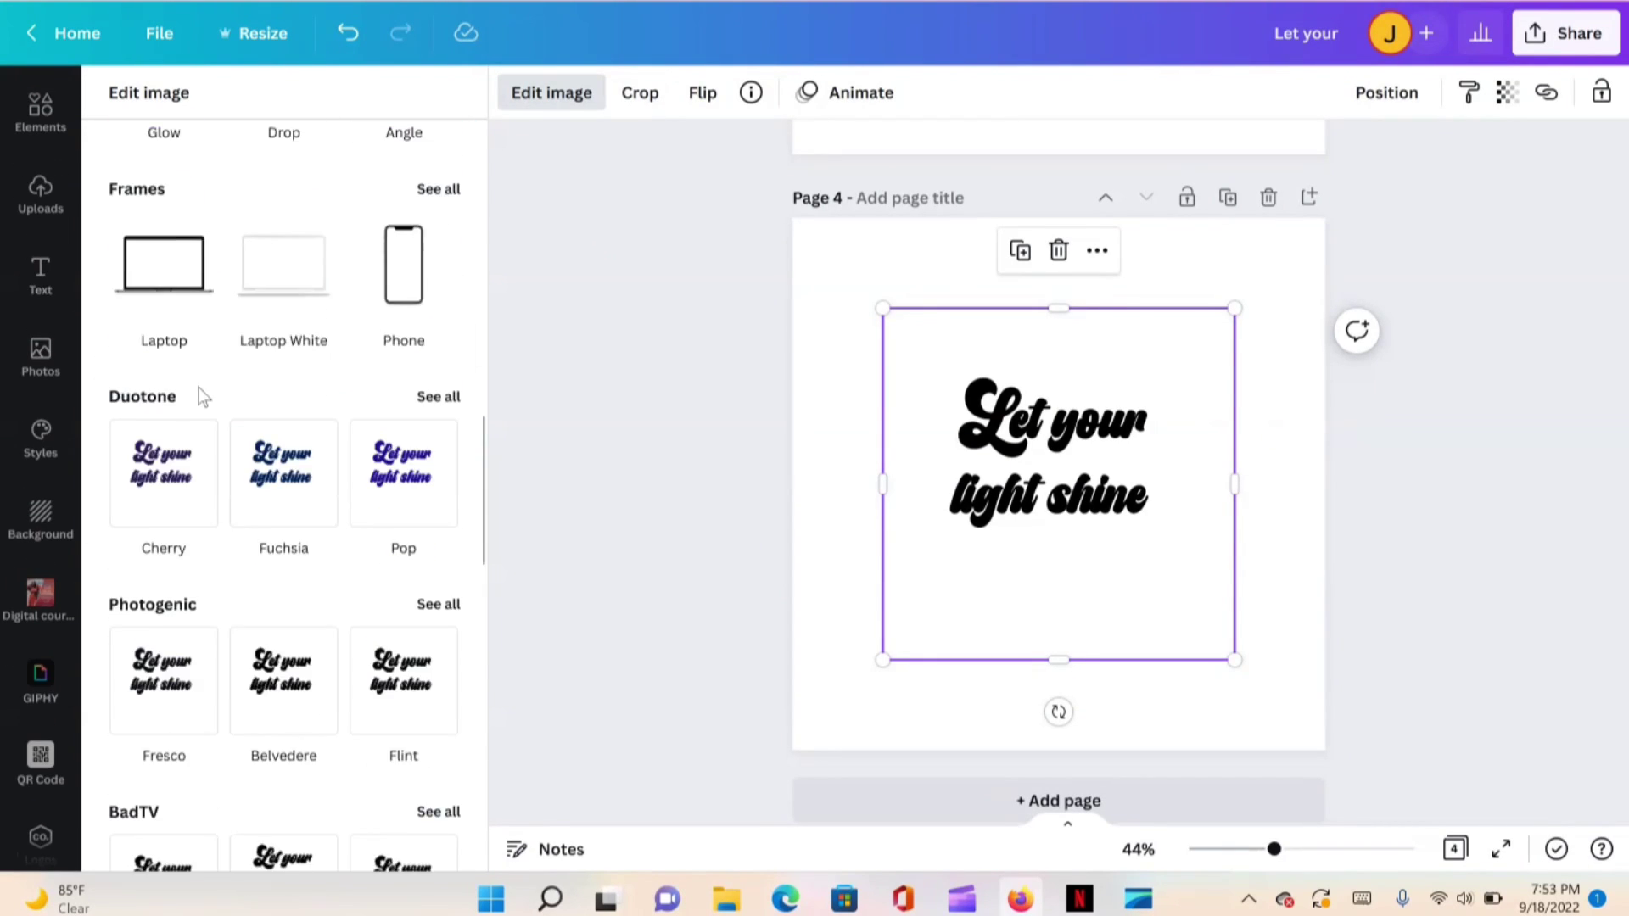
{"action": "scroll", "coordinate": [198, 388], "scroll_direction": "down", "scroll_amount": 3}
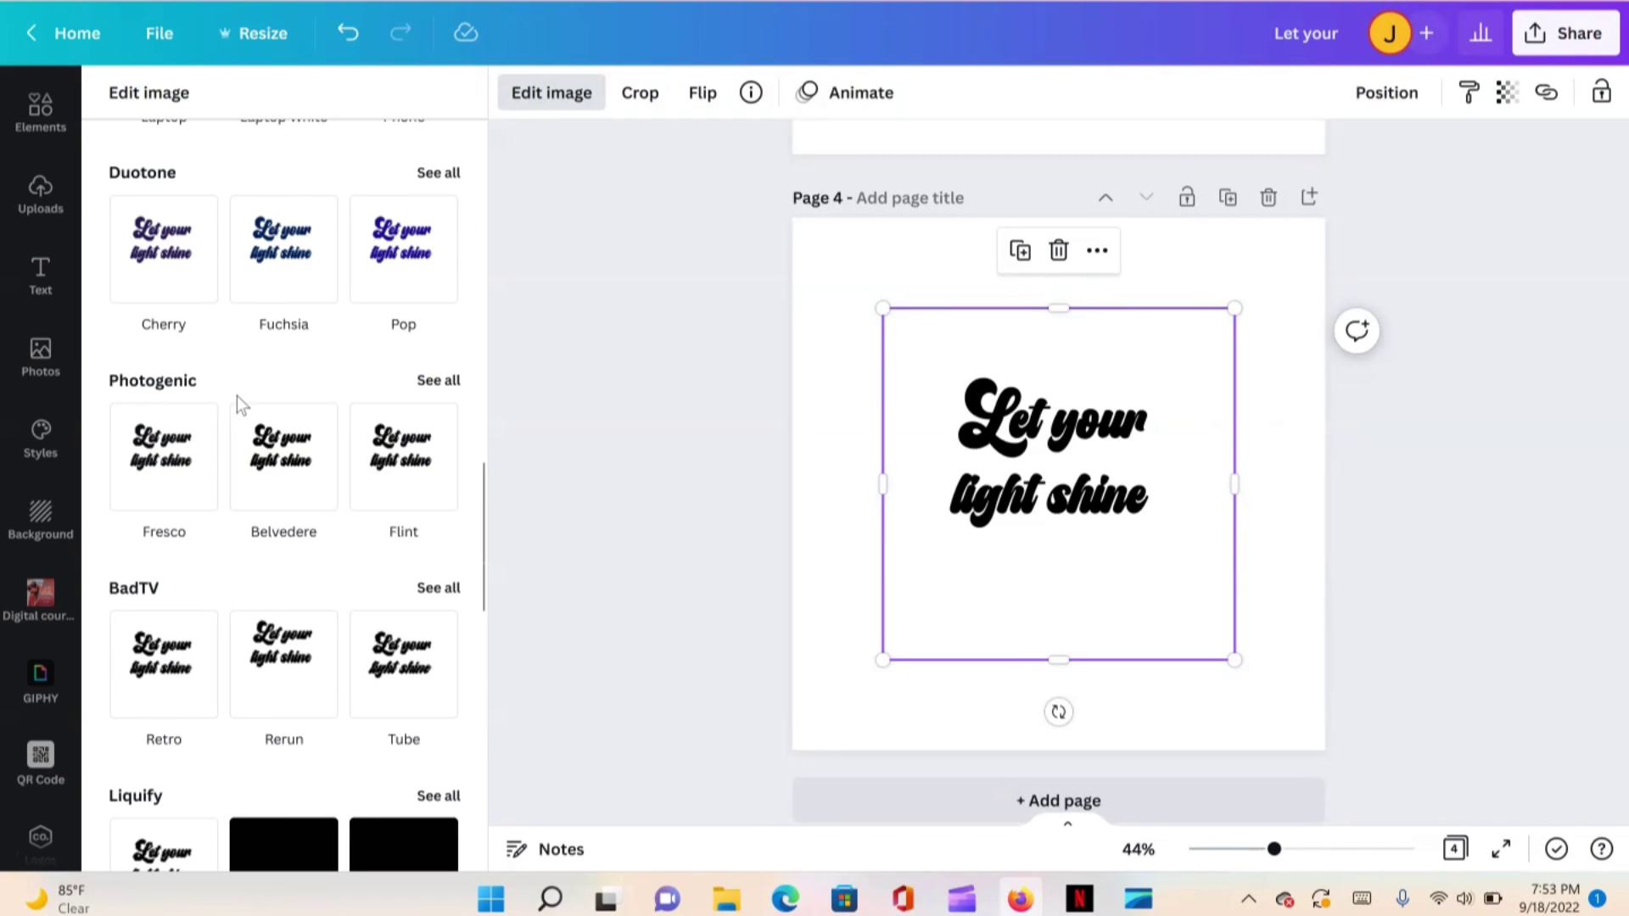
{"action": "scroll", "coordinate": [237, 594], "scroll_direction": "down", "scroll_amount": 3}
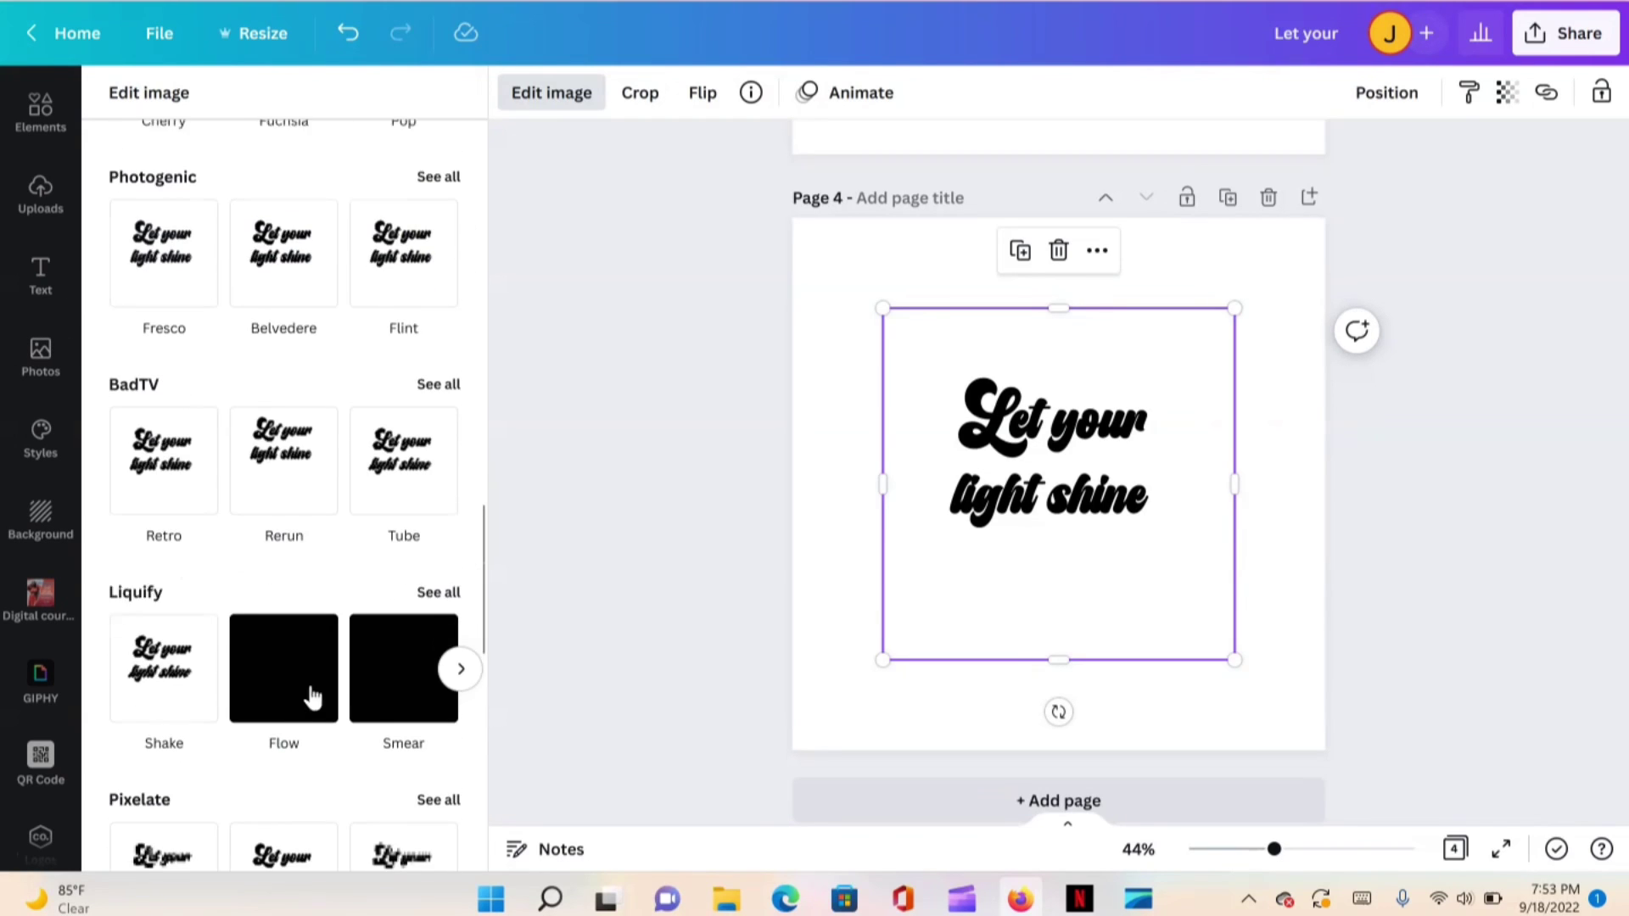
{"action": "scroll", "coordinate": [312, 696], "scroll_direction": "up", "scroll_amount": 15}
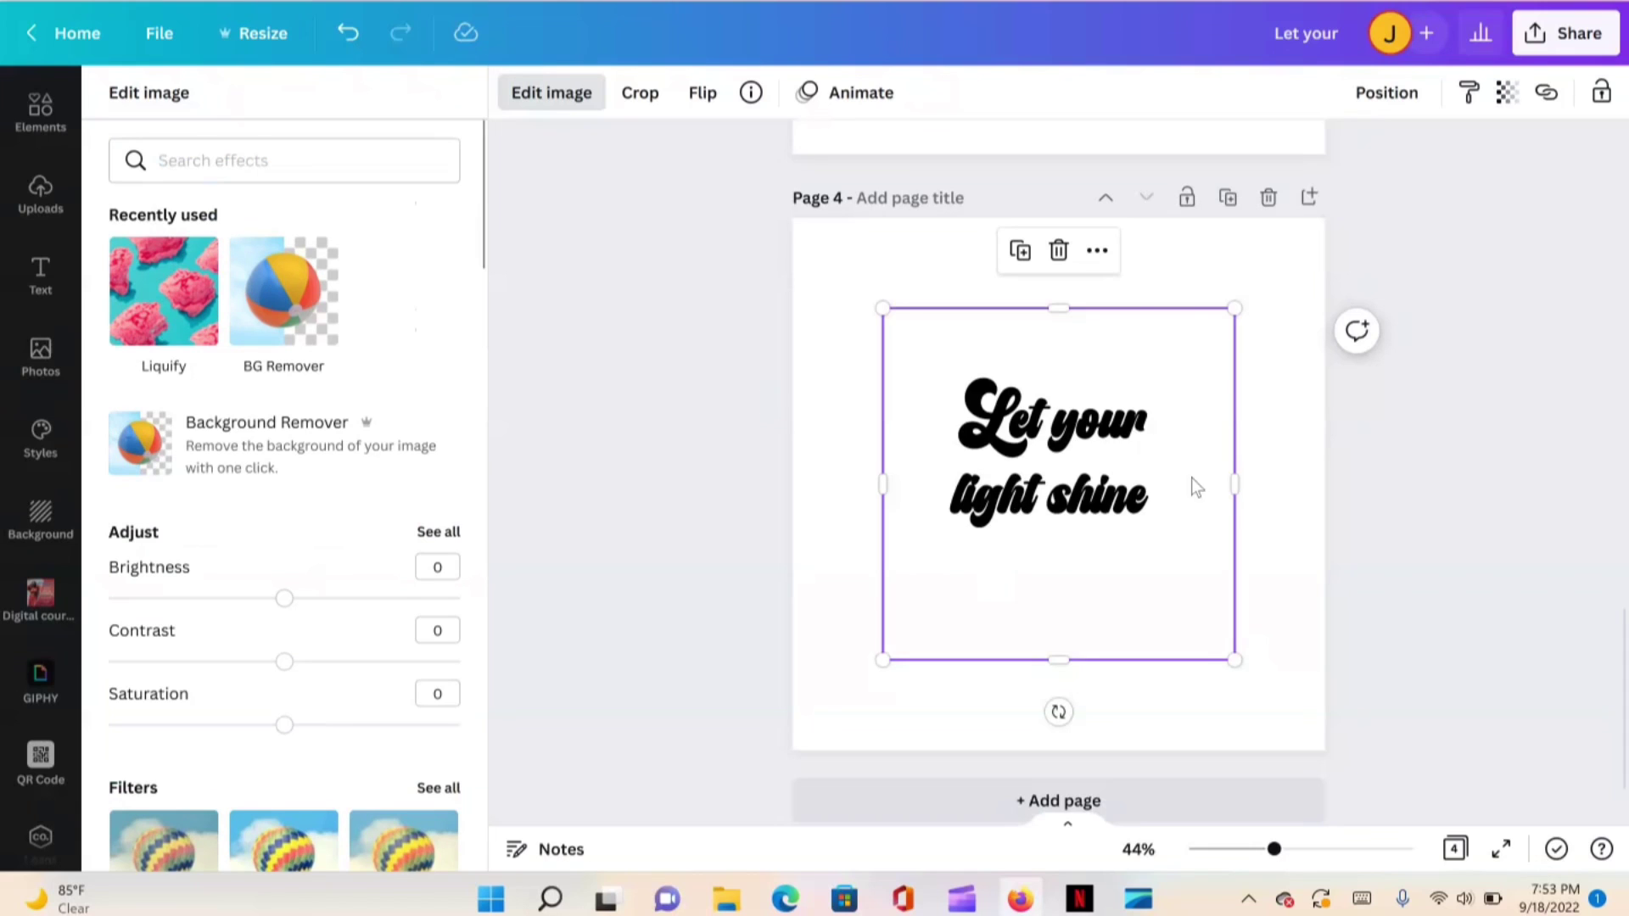
{"action": "scroll", "coordinate": [329, 443], "scroll_direction": "down", "scroll_amount": 18}
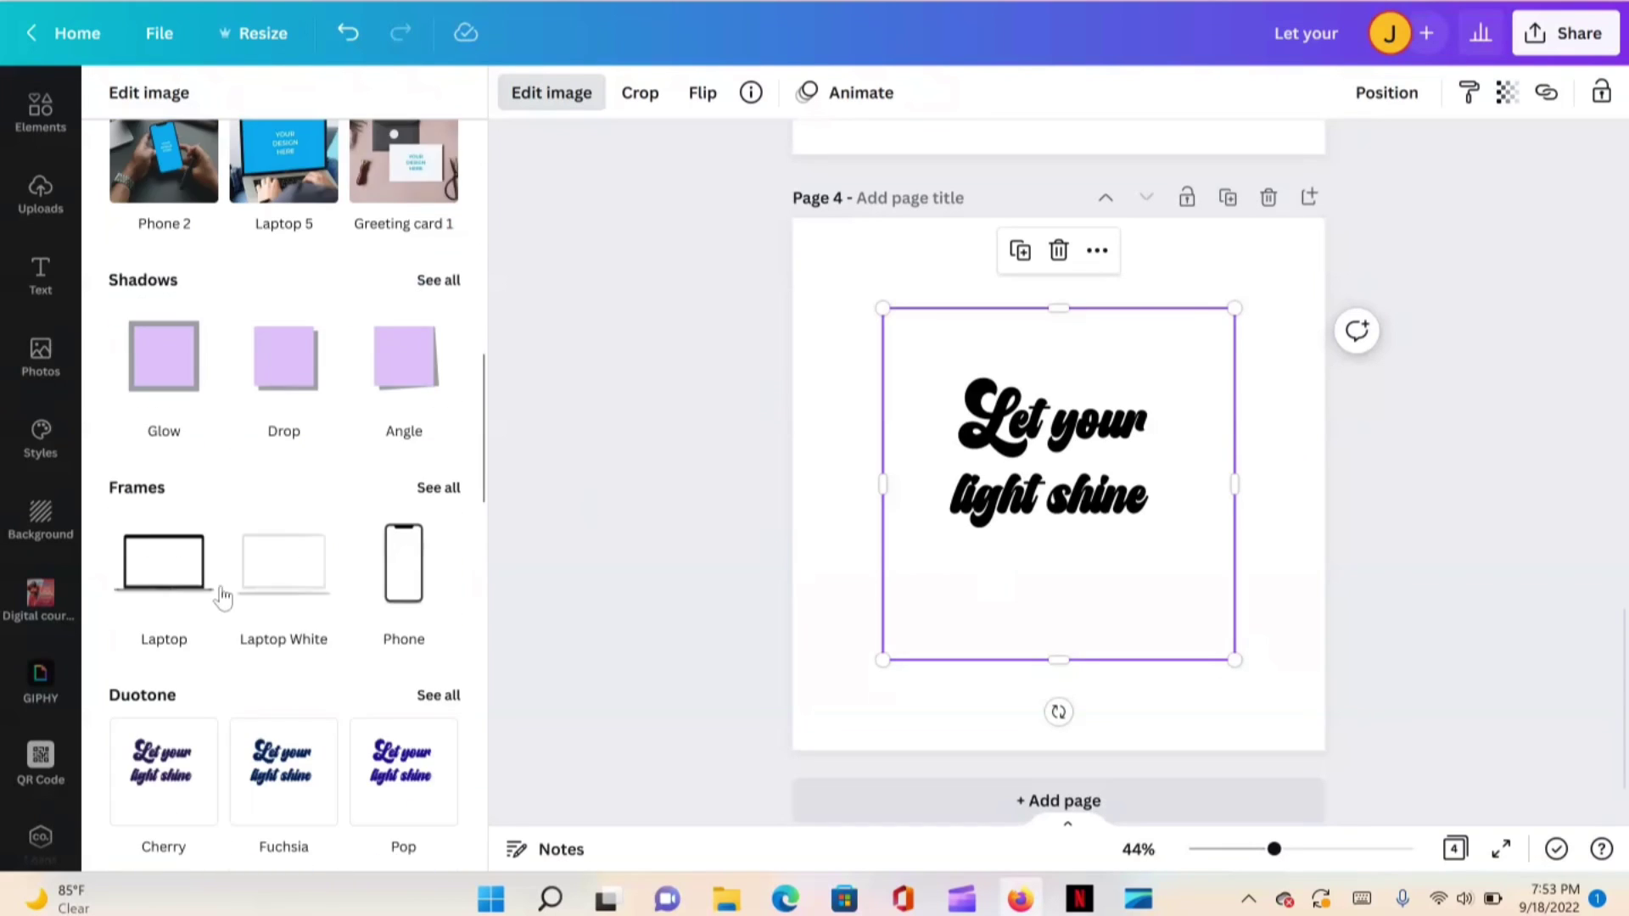
{"action": "scroll", "coordinate": [255, 433], "scroll_direction": "up", "scroll_amount": 2}
{"action": "scroll", "coordinate": [191, 515], "scroll_direction": "up", "scroll_amount": 15}
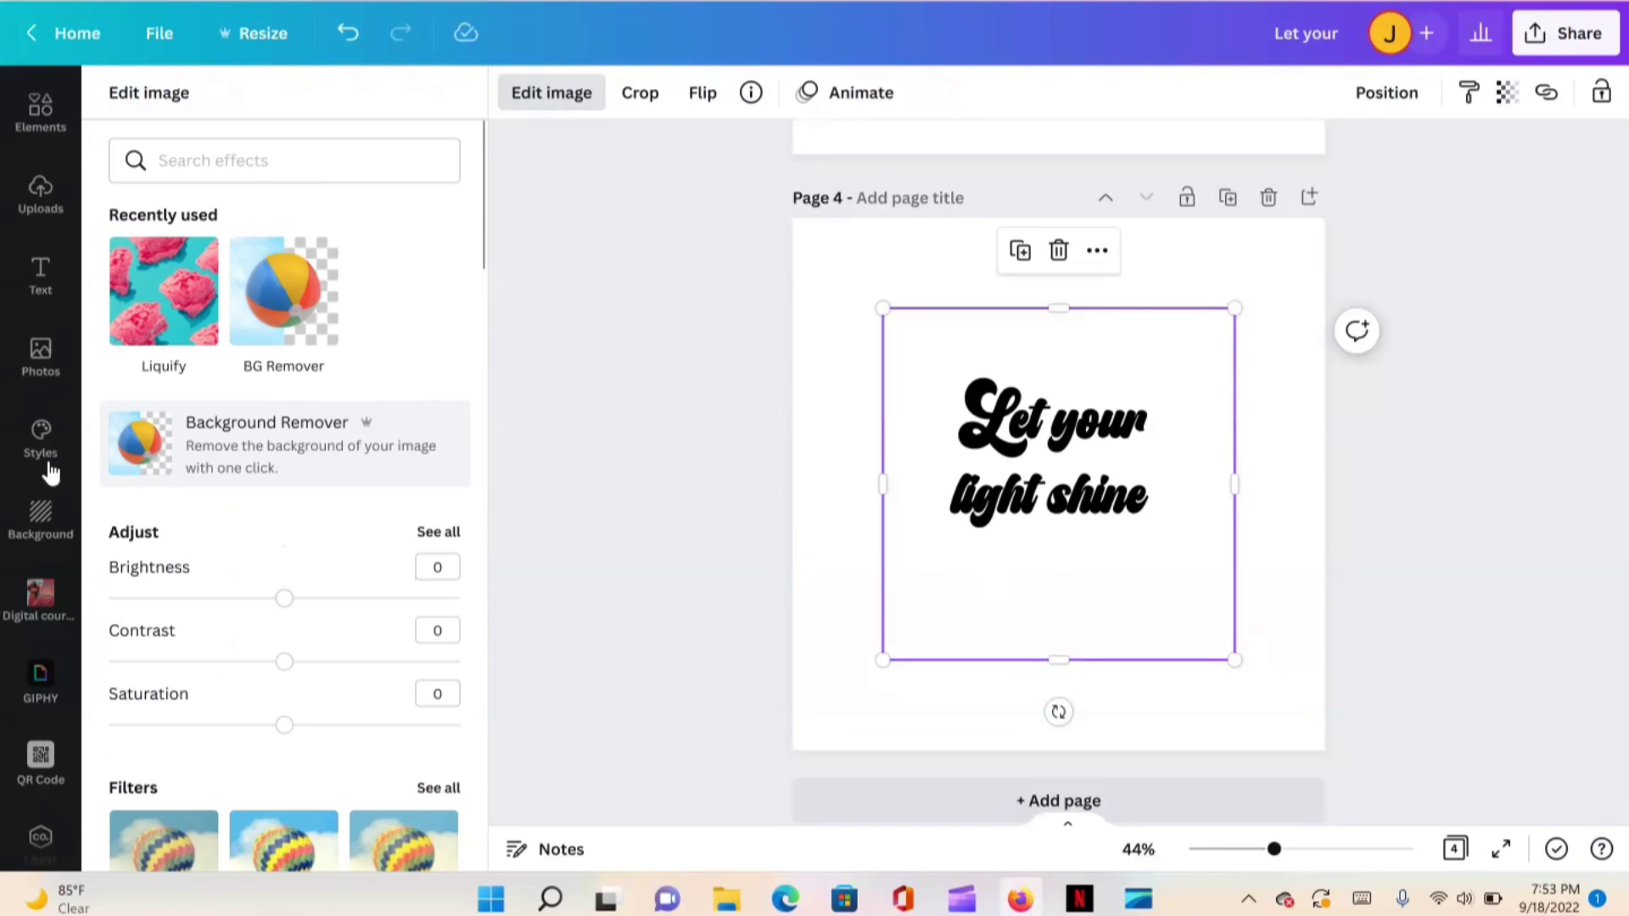
{"action": "left_click", "coordinate": [197, 165]}
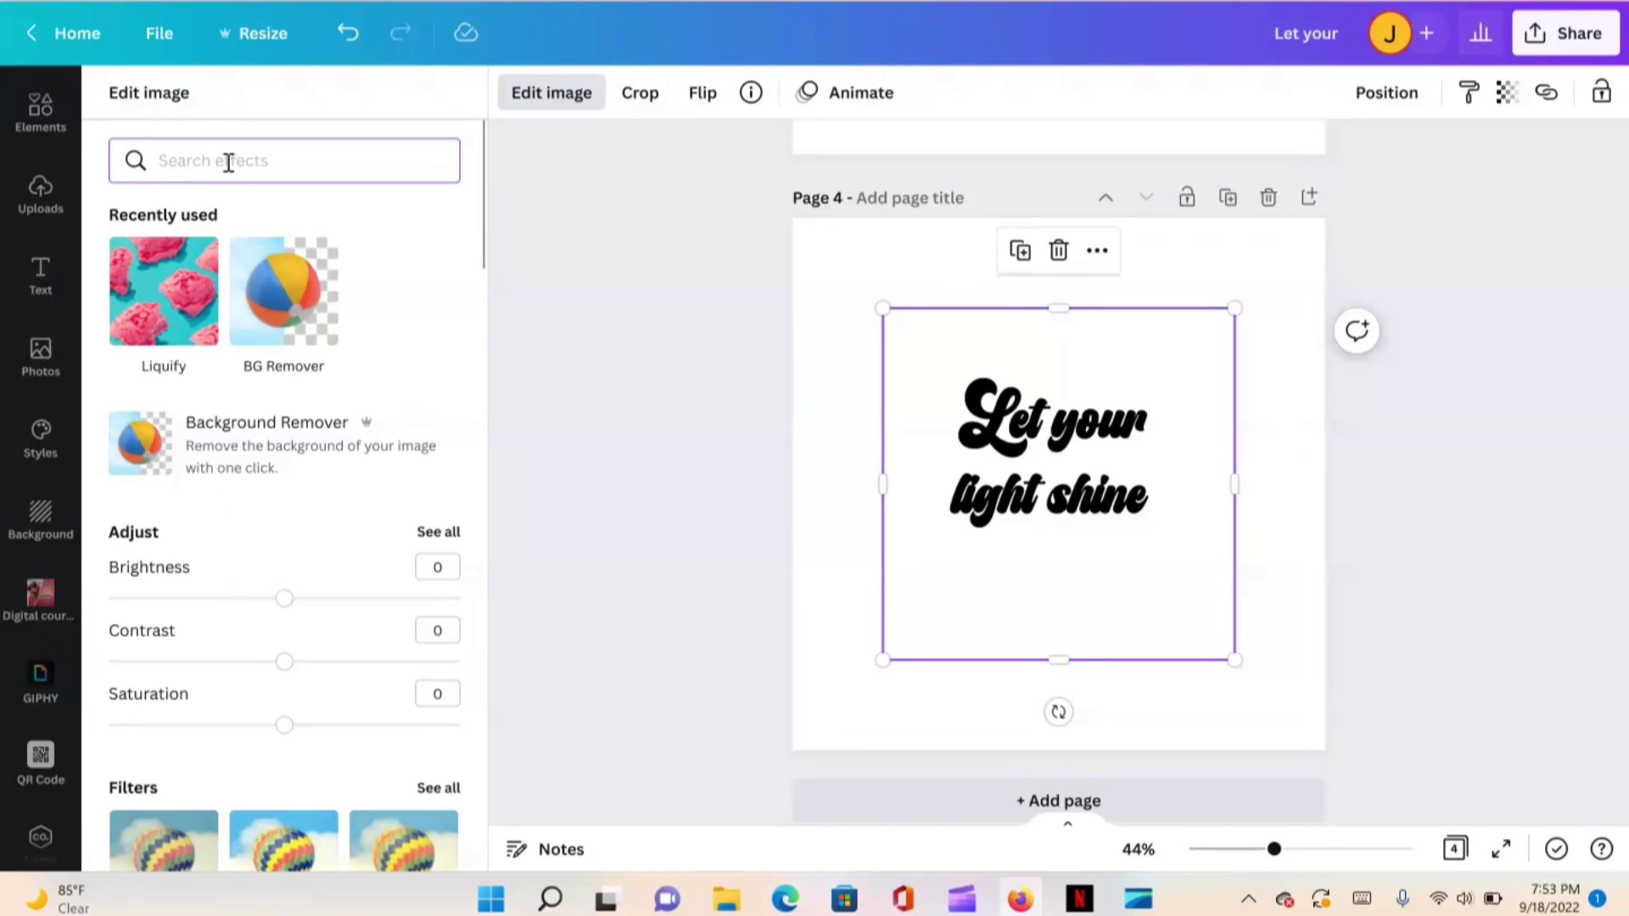
Apply the Liquify Wobble effect to the page 4 lettering with Amount 0.038 and Size 5
{"action": "left_click", "coordinate": [163, 304]}
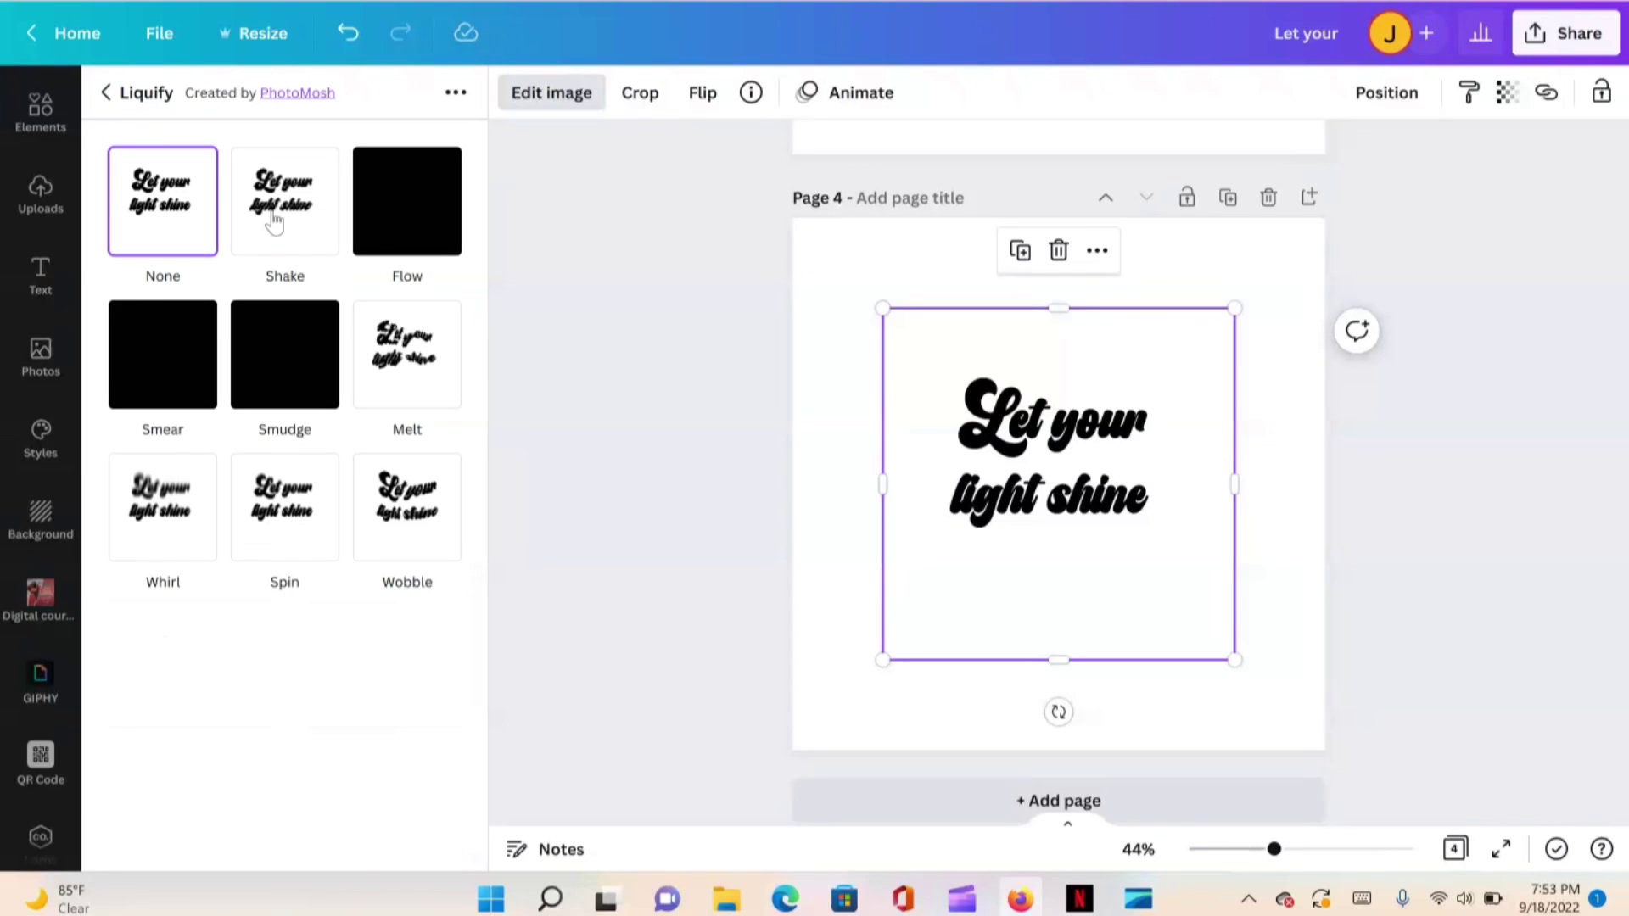
{"action": "left_click", "coordinate": [412, 539]}
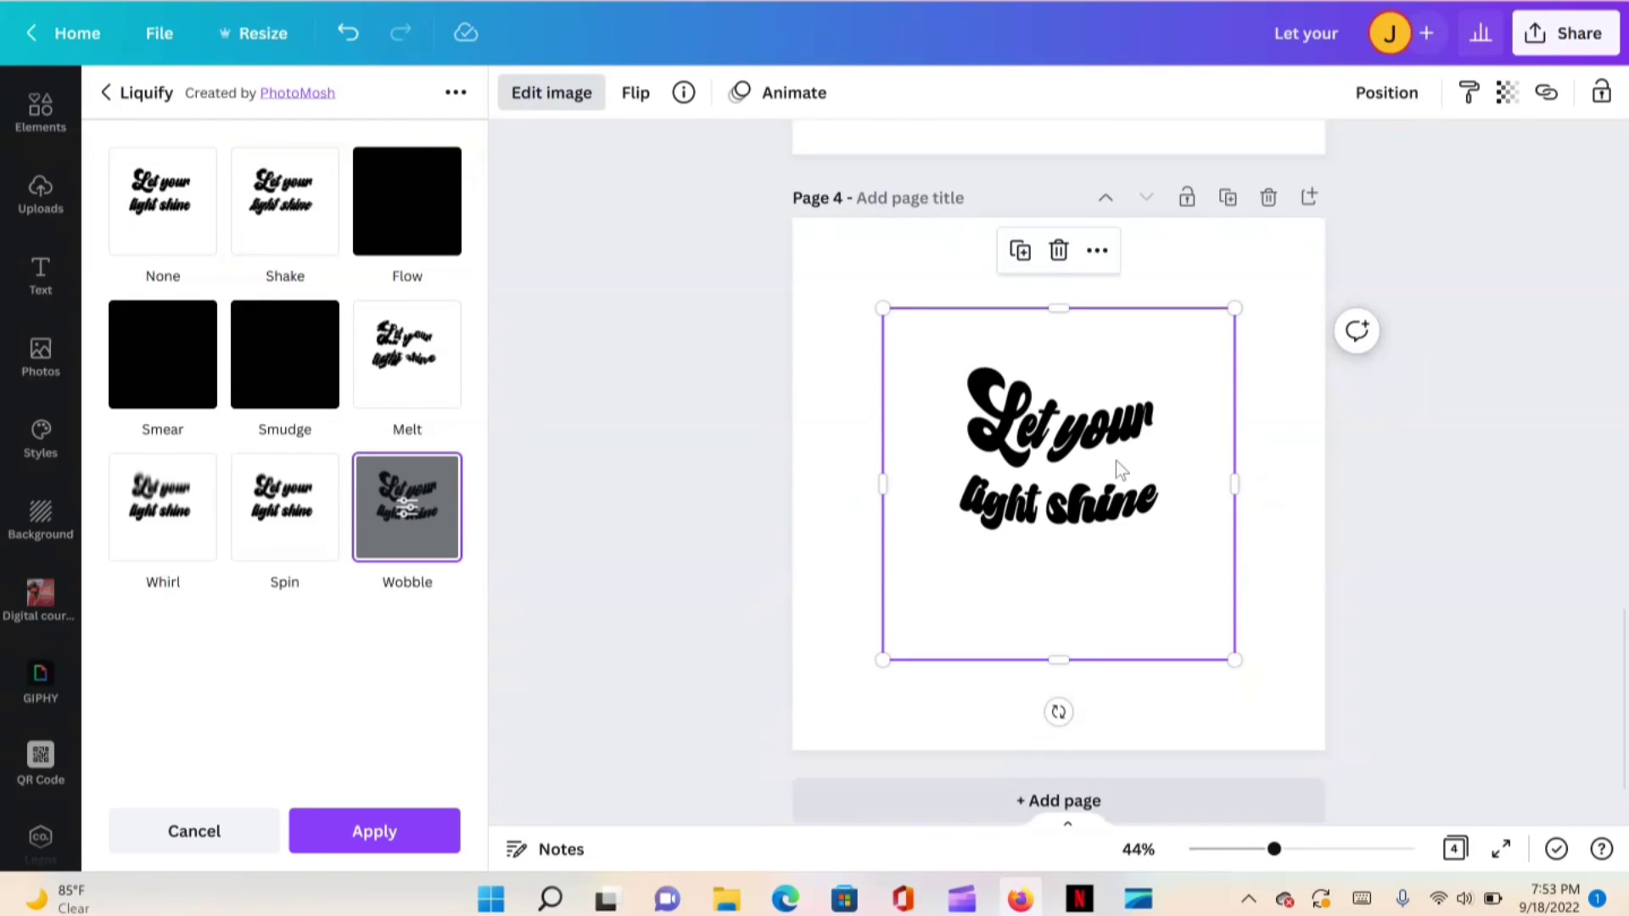
{"action": "left_click", "coordinate": [408, 509]}
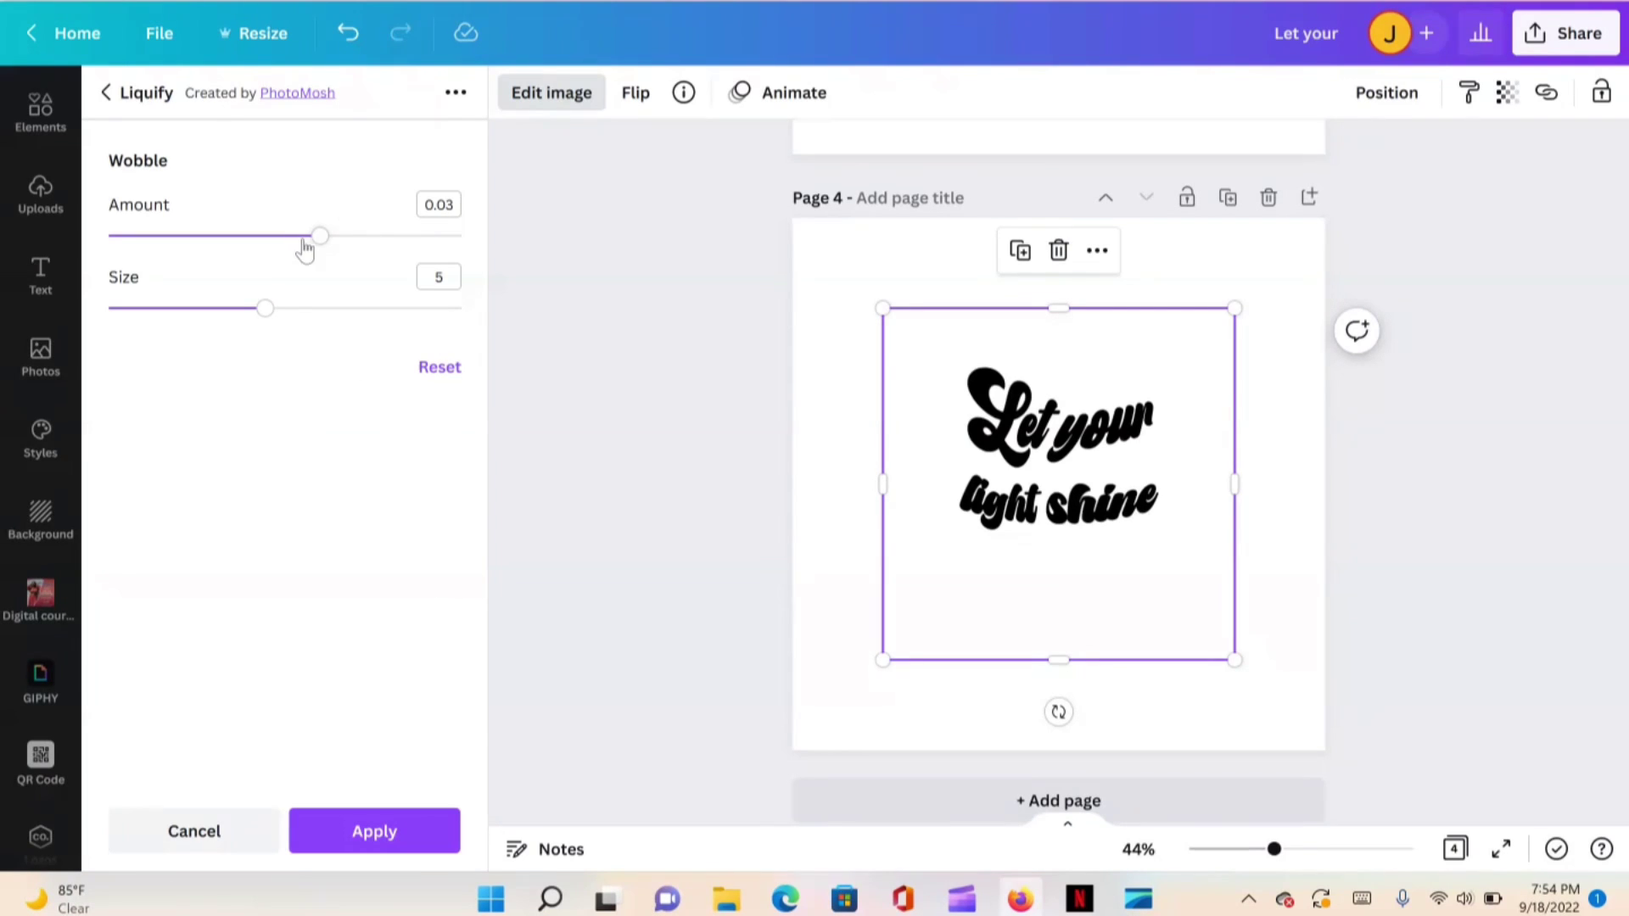
{"action": "left_click_drag", "start_coordinate": [320, 248], "coordinate": [381, 269]}
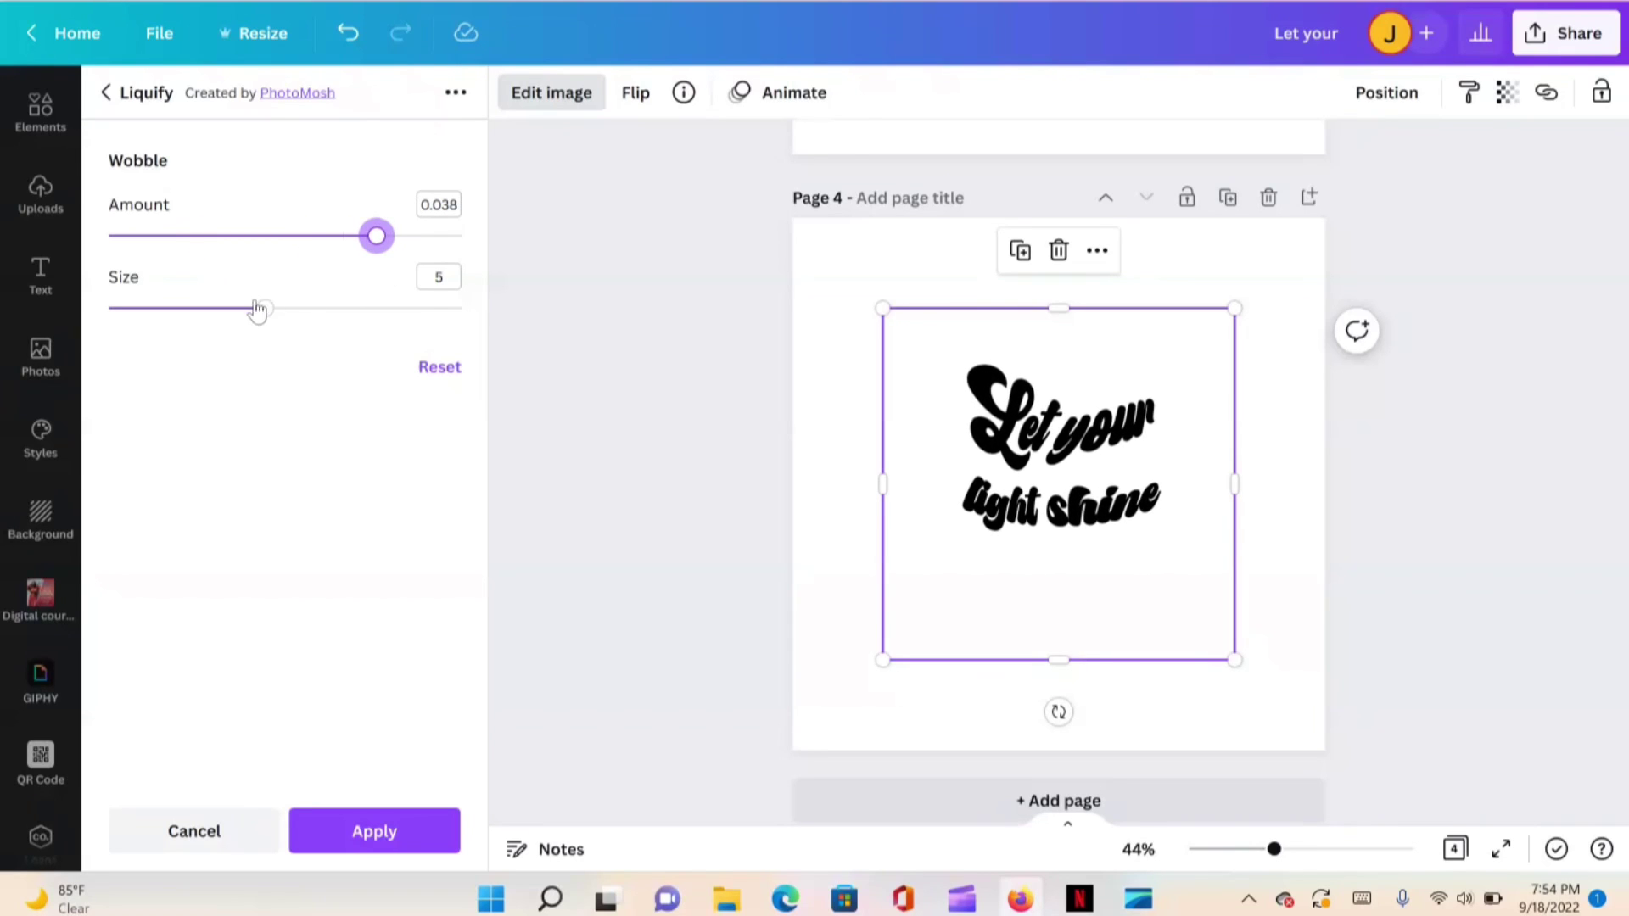
{"action": "mouse_move", "coordinate": [265, 316]}
{"action": "left_mouse_down"}
{"action": "mouse_move", "coordinate": [349, 316]}
{"action": "mouse_move", "coordinate": [251, 317]}
{"action": "mouse_move", "coordinate": [290, 317]}
{"action": "mouse_move", "coordinate": [271, 315]}
{"action": "left_mouse_up"}
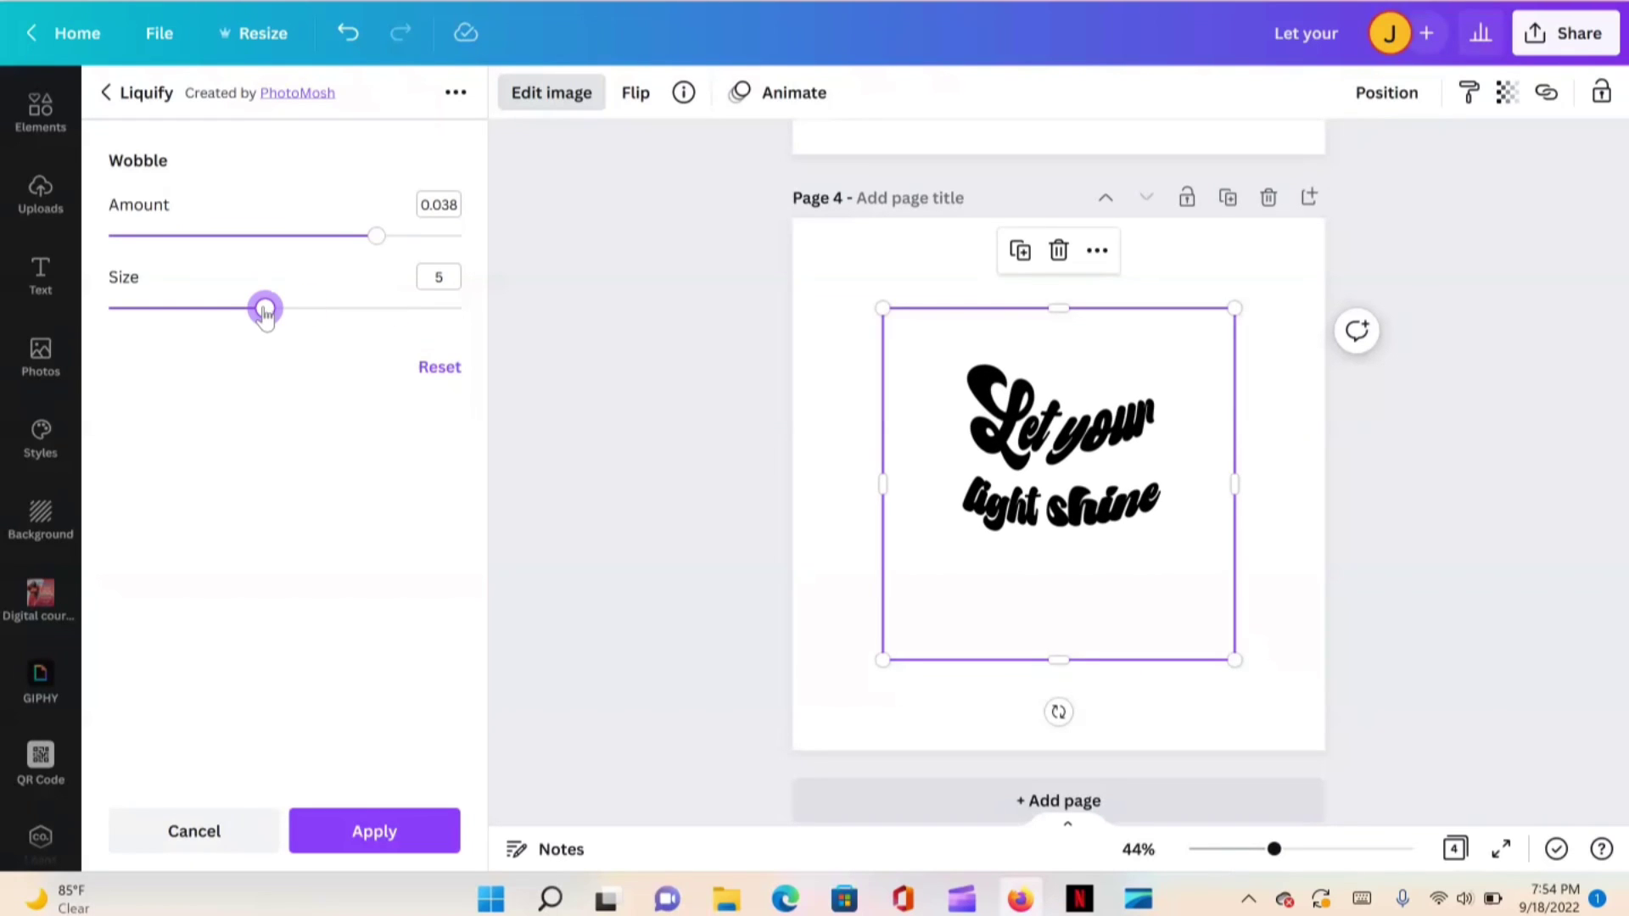
{"action": "left_click", "coordinate": [365, 843]}
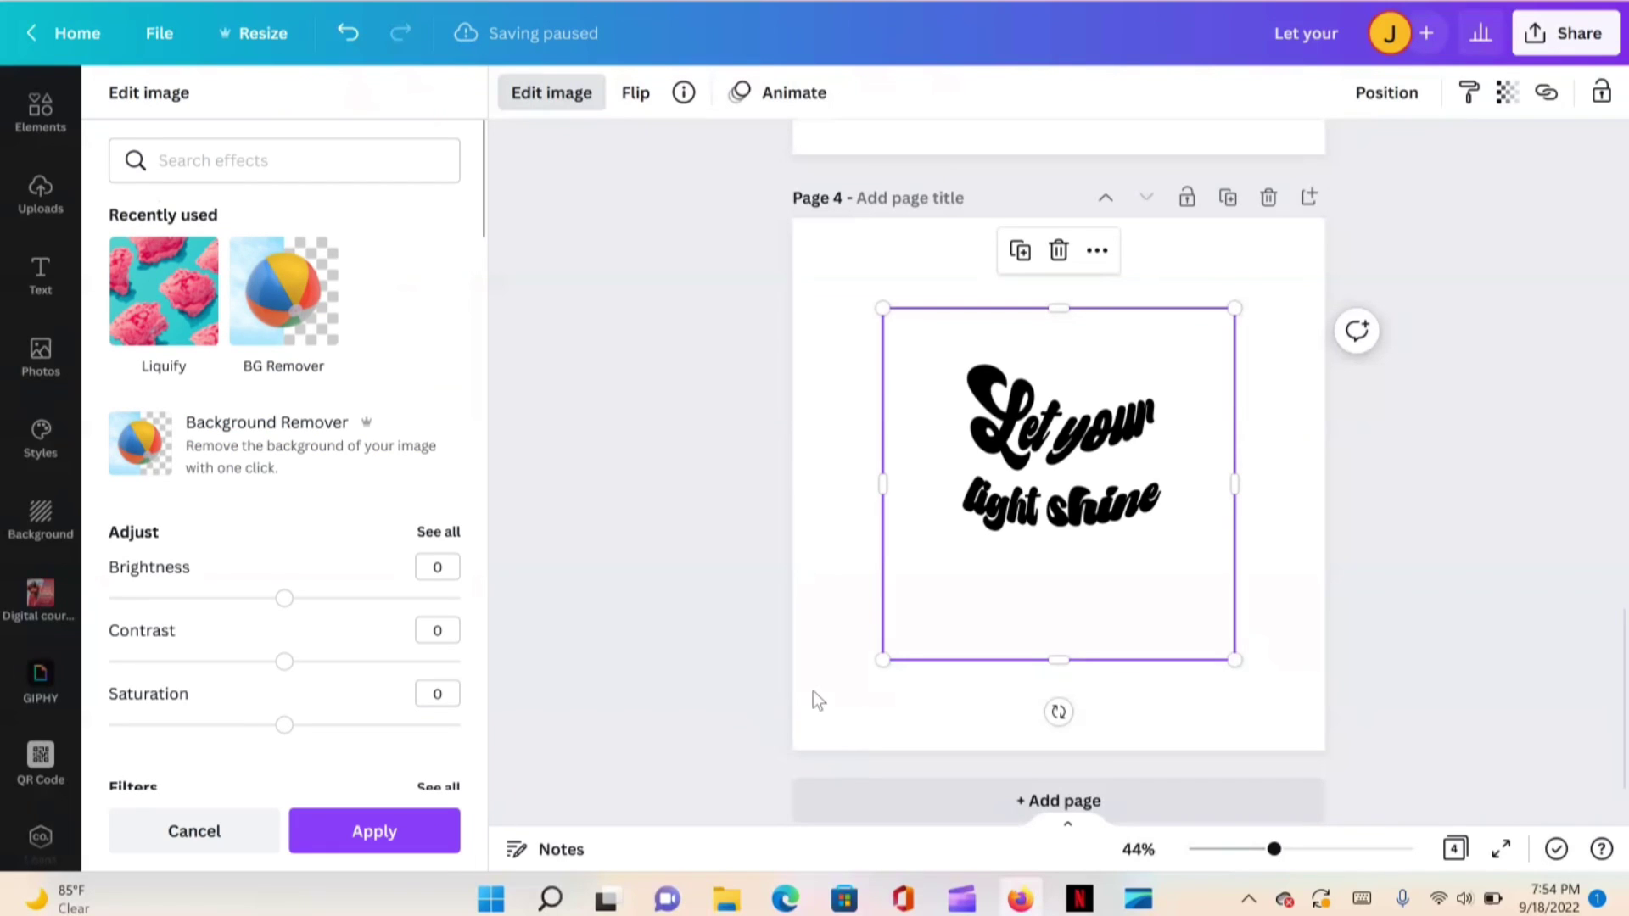
{"action": "left_click", "coordinate": [830, 666]}
Shift the wobbled lettering toward the right side of page 4 and move the Photopea-warped lettering from page 3 onto page 4
{"action": "scroll", "coordinate": [1535, 539], "scroll_direction": "up", "scroll_amount": 5}
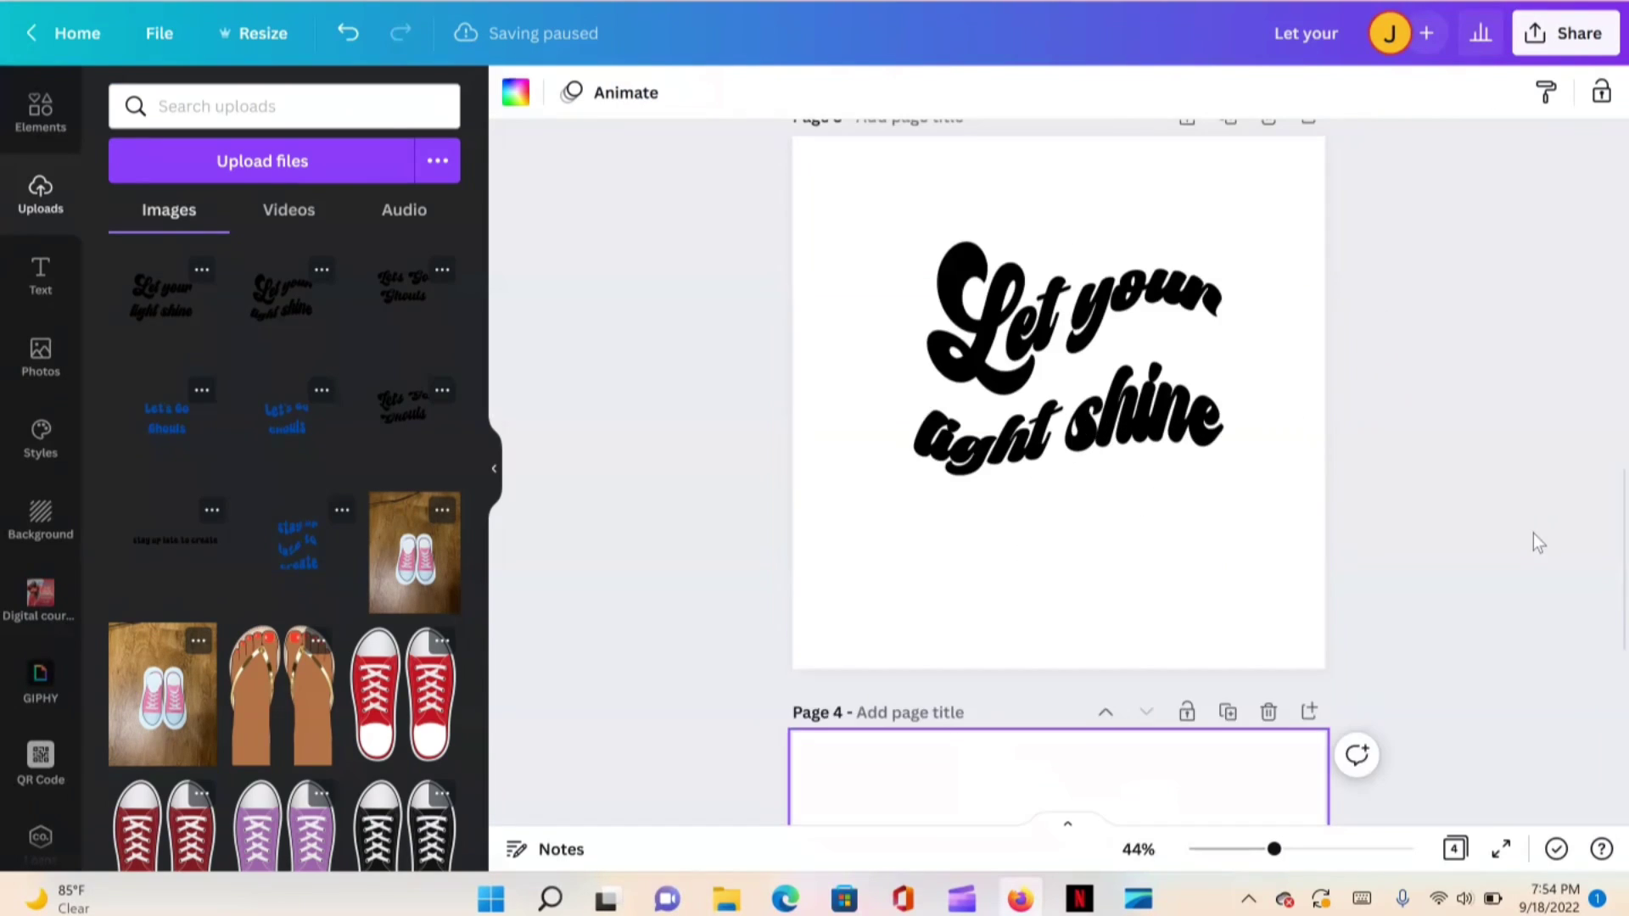
{"action": "scroll", "coordinate": [1409, 501], "scroll_direction": "down", "scroll_amount": 5}
{"action": "left_click_drag", "start_coordinate": [1042, 589], "coordinate": [1164, 603]}
{"action": "scroll", "coordinate": [1487, 375], "scroll_direction": "up", "scroll_amount": 4}
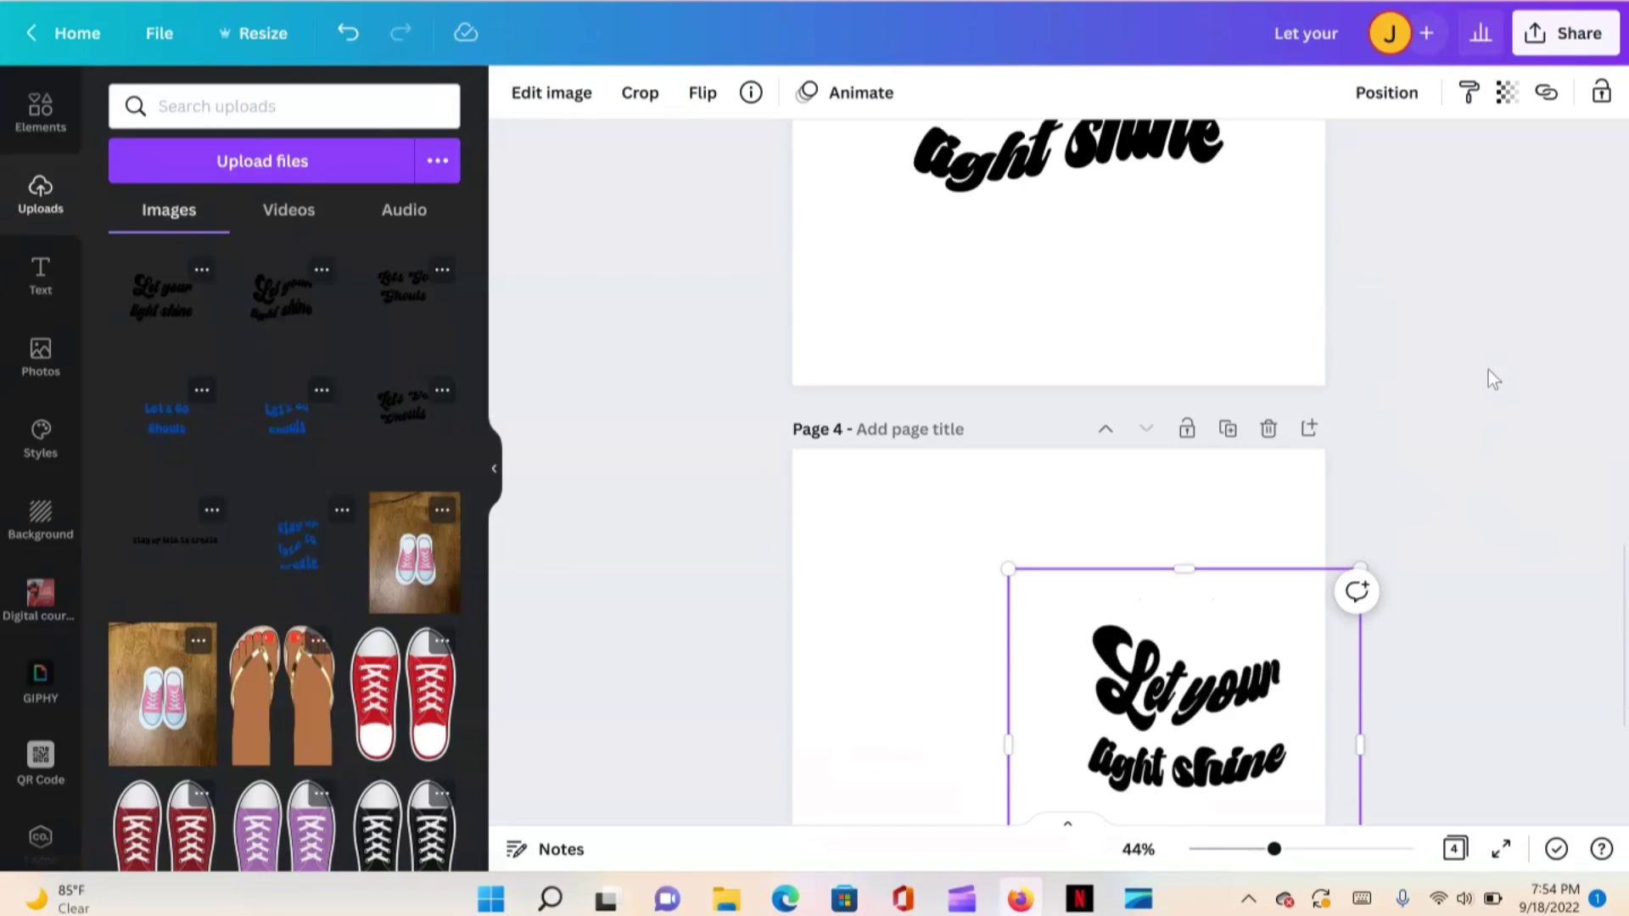
{"action": "left_click", "coordinate": [1065, 275]}
{"action": "left_click_drag", "start_coordinate": [1065, 276], "coordinate": [971, 772]}
{"action": "scroll", "coordinate": [1230, 618], "scroll_direction": "down", "scroll_amount": 3}
{"action": "scroll", "coordinate": [1227, 618], "scroll_direction": "down", "scroll_amount": 2}
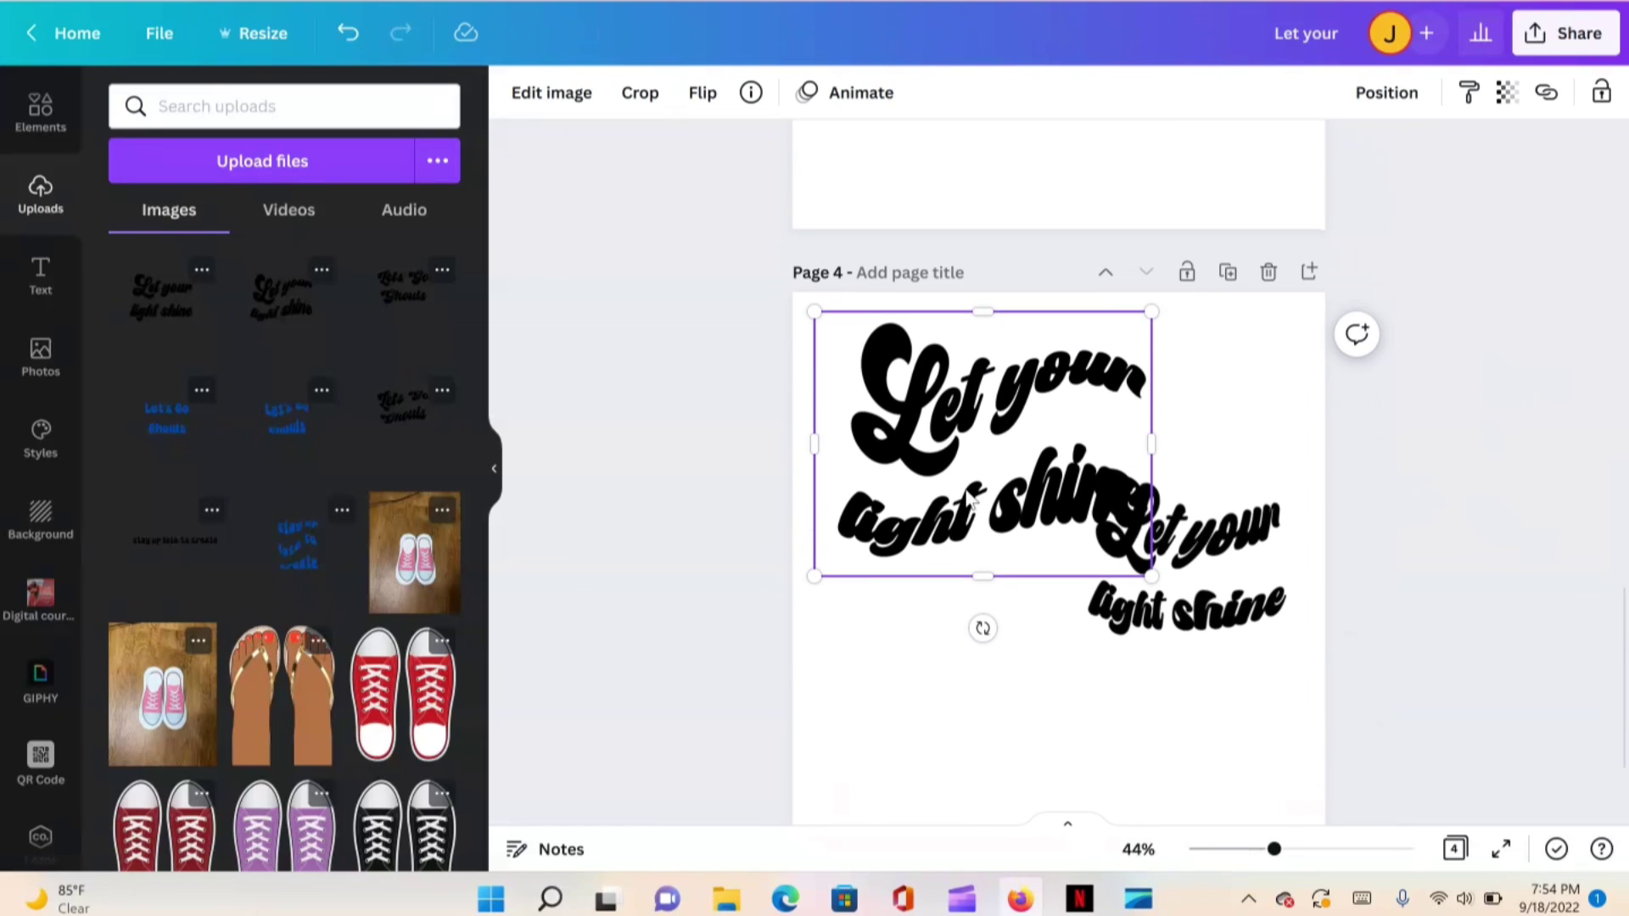
Separate the two overlapping letterings on page 4, with the Photopea version at the upper left and the wobbled one at the lower right
{"action": "left_click_drag", "start_coordinate": [1103, 526], "coordinate": [1094, 507]}
{"action": "left_click_drag", "start_coordinate": [1203, 584], "coordinate": [1179, 663]}
{"action": "left_click", "coordinate": [1204, 448]}
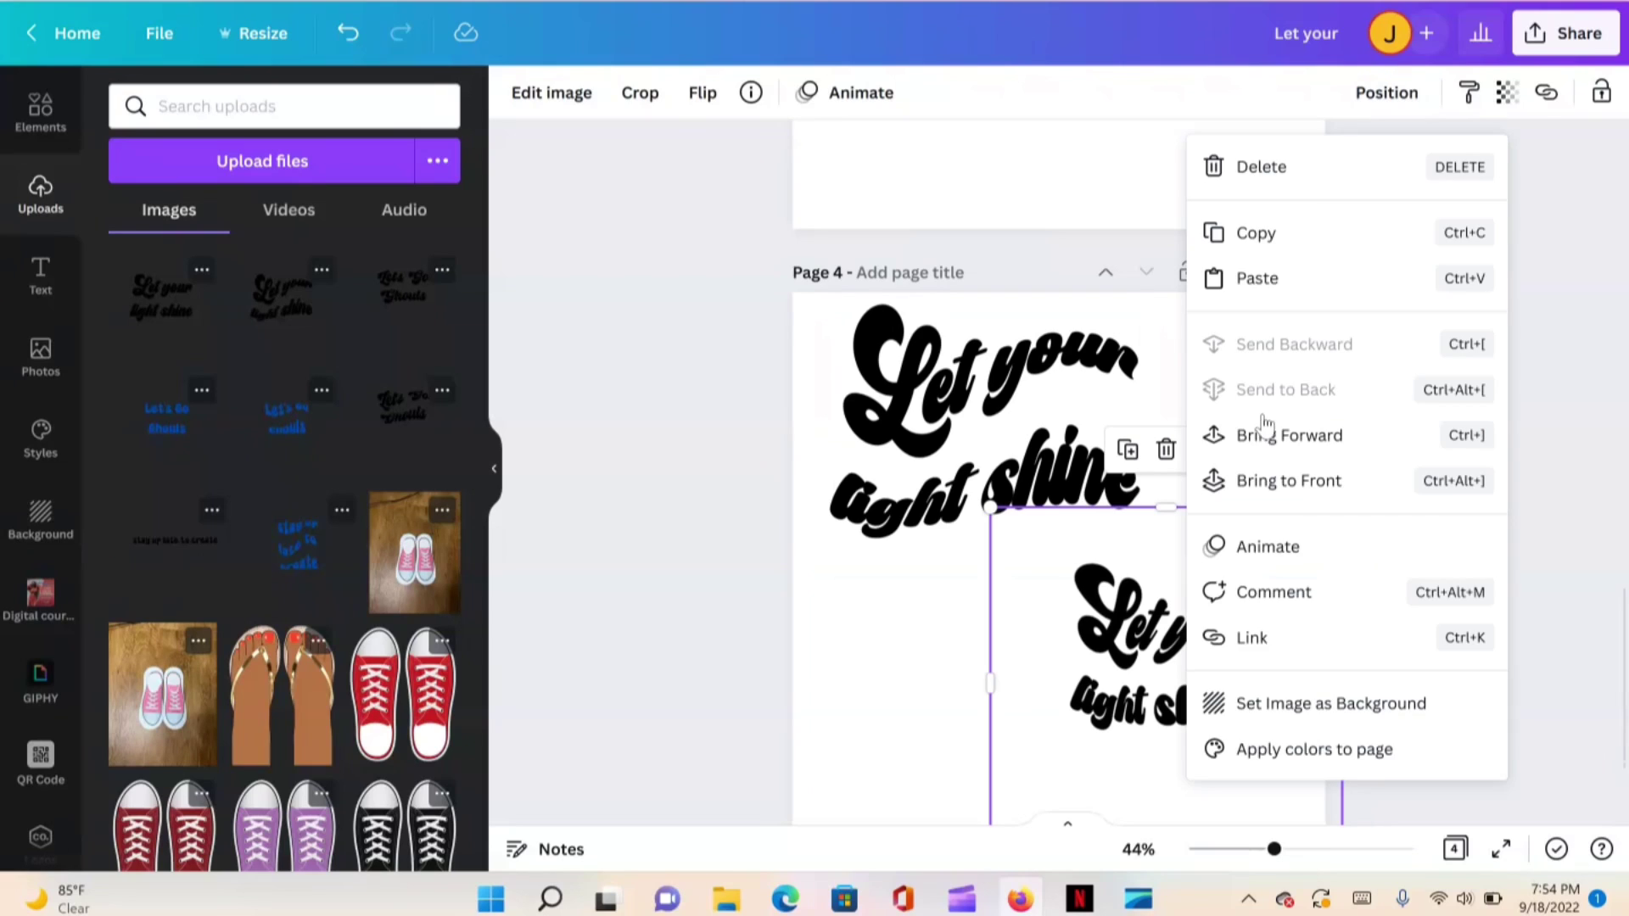
{"action": "left_click", "coordinate": [1163, 378]}
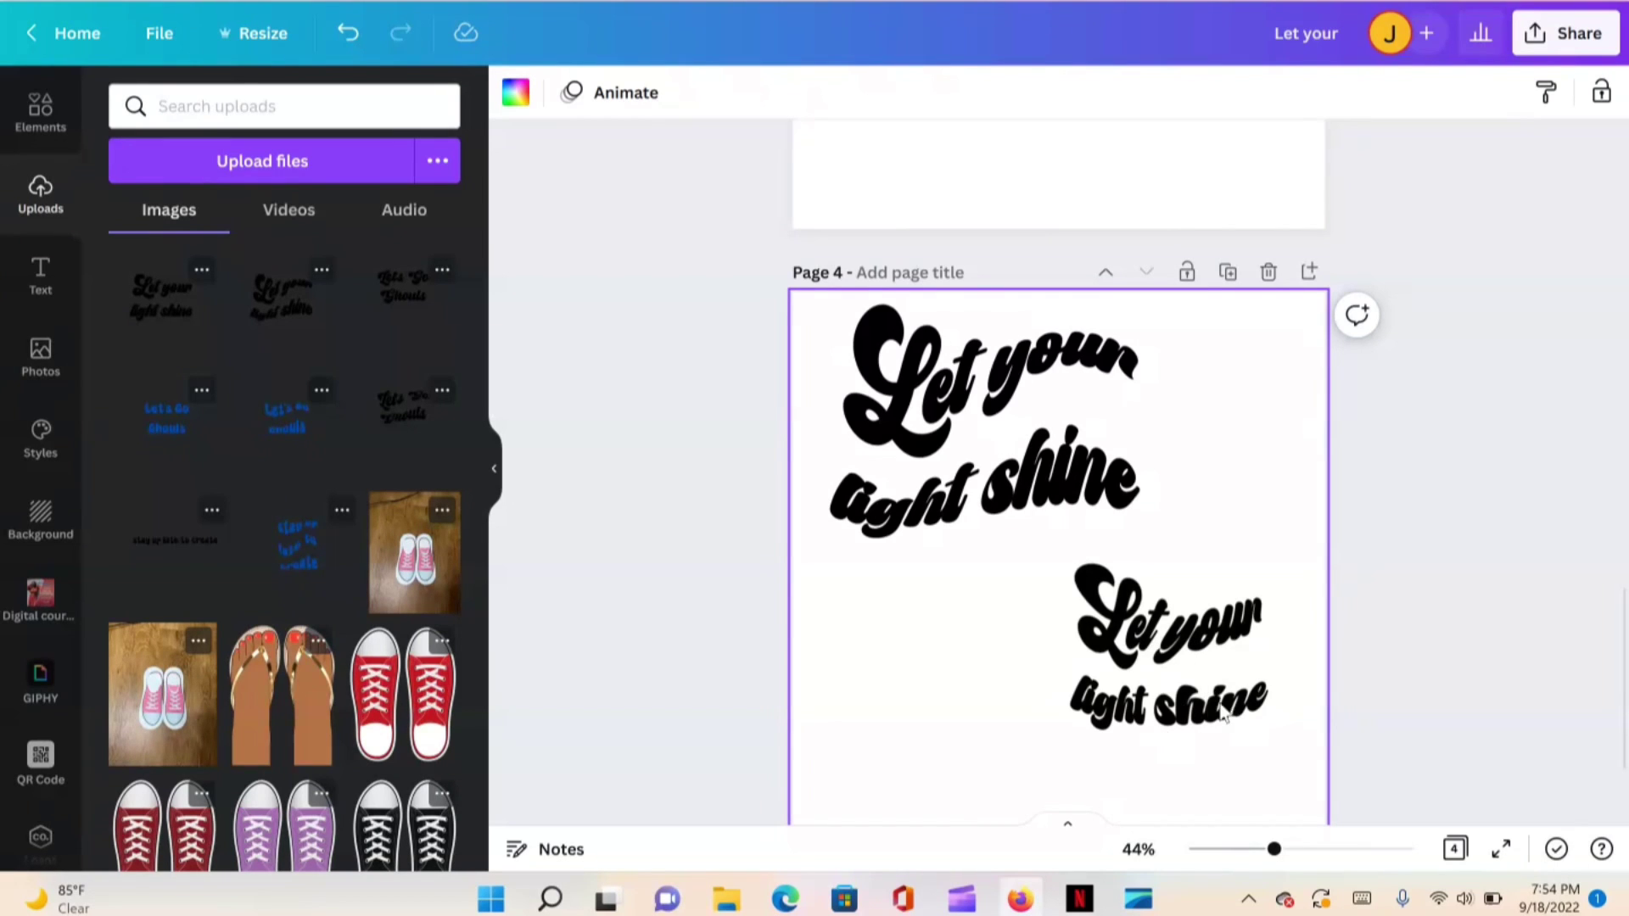
Compare the Photopea-warped and wobbled letterings on page 4 and look over the blank page 3
{"action": "scroll", "coordinate": [1001, 507], "scroll_direction": "down", "scroll_amount": 2}
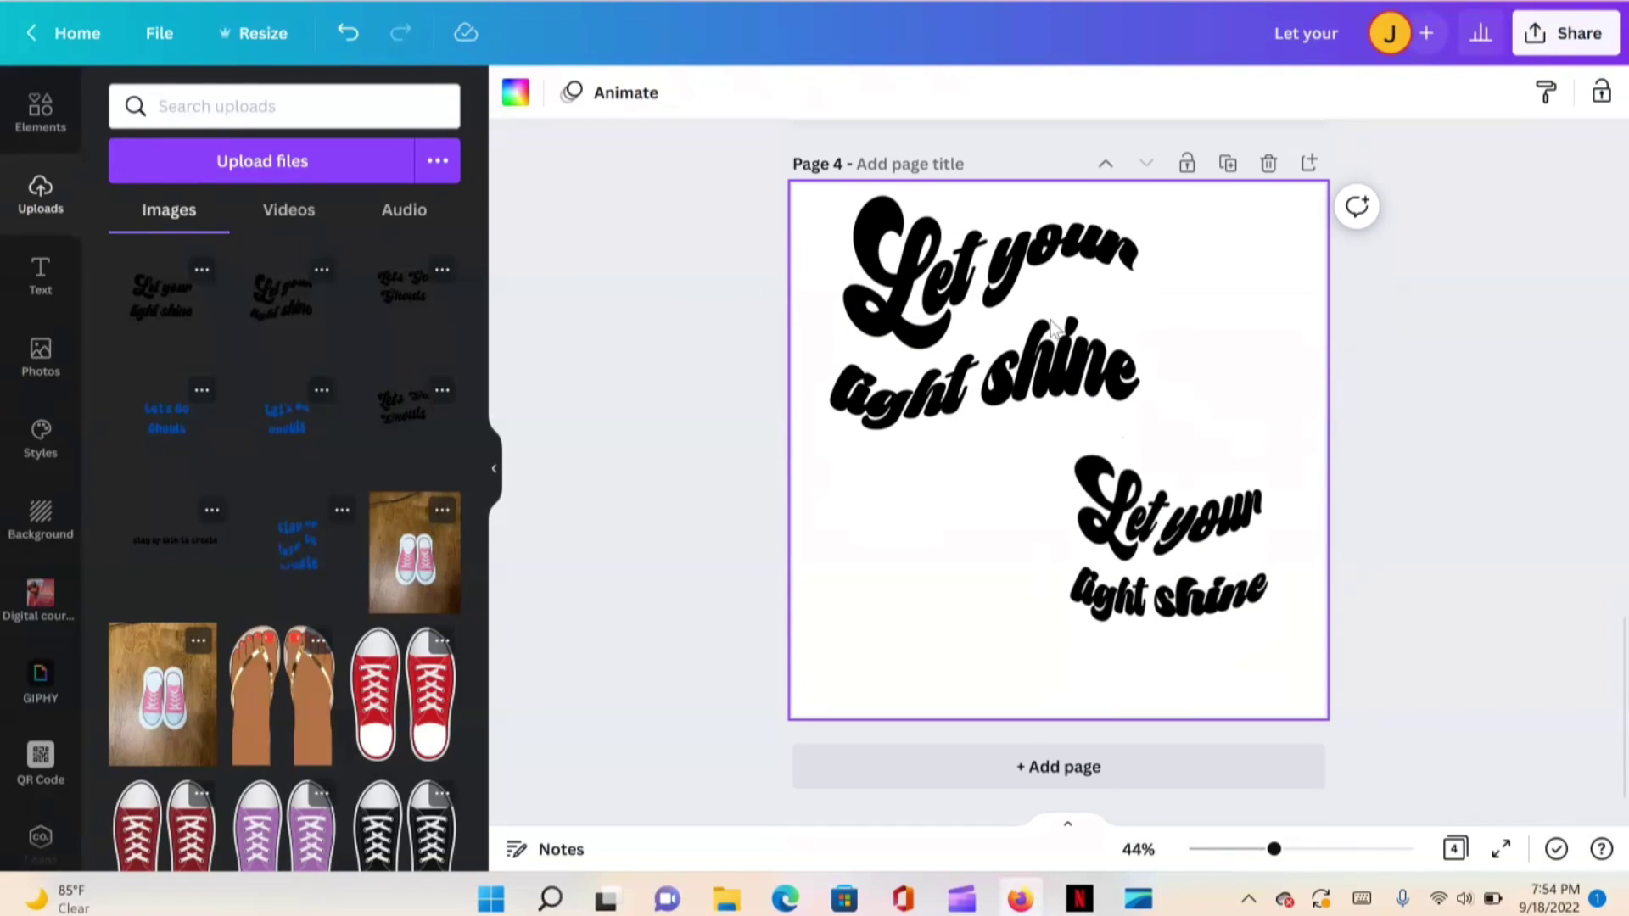
{"action": "scroll", "coordinate": [1017, 363], "scroll_direction": "up", "scroll_amount": 3}
{"action": "scroll", "coordinate": [1018, 377], "scroll_direction": "down", "scroll_amount": 3}
{"action": "scroll", "coordinate": [1078, 374], "scroll_direction": "up", "scroll_amount": 10}
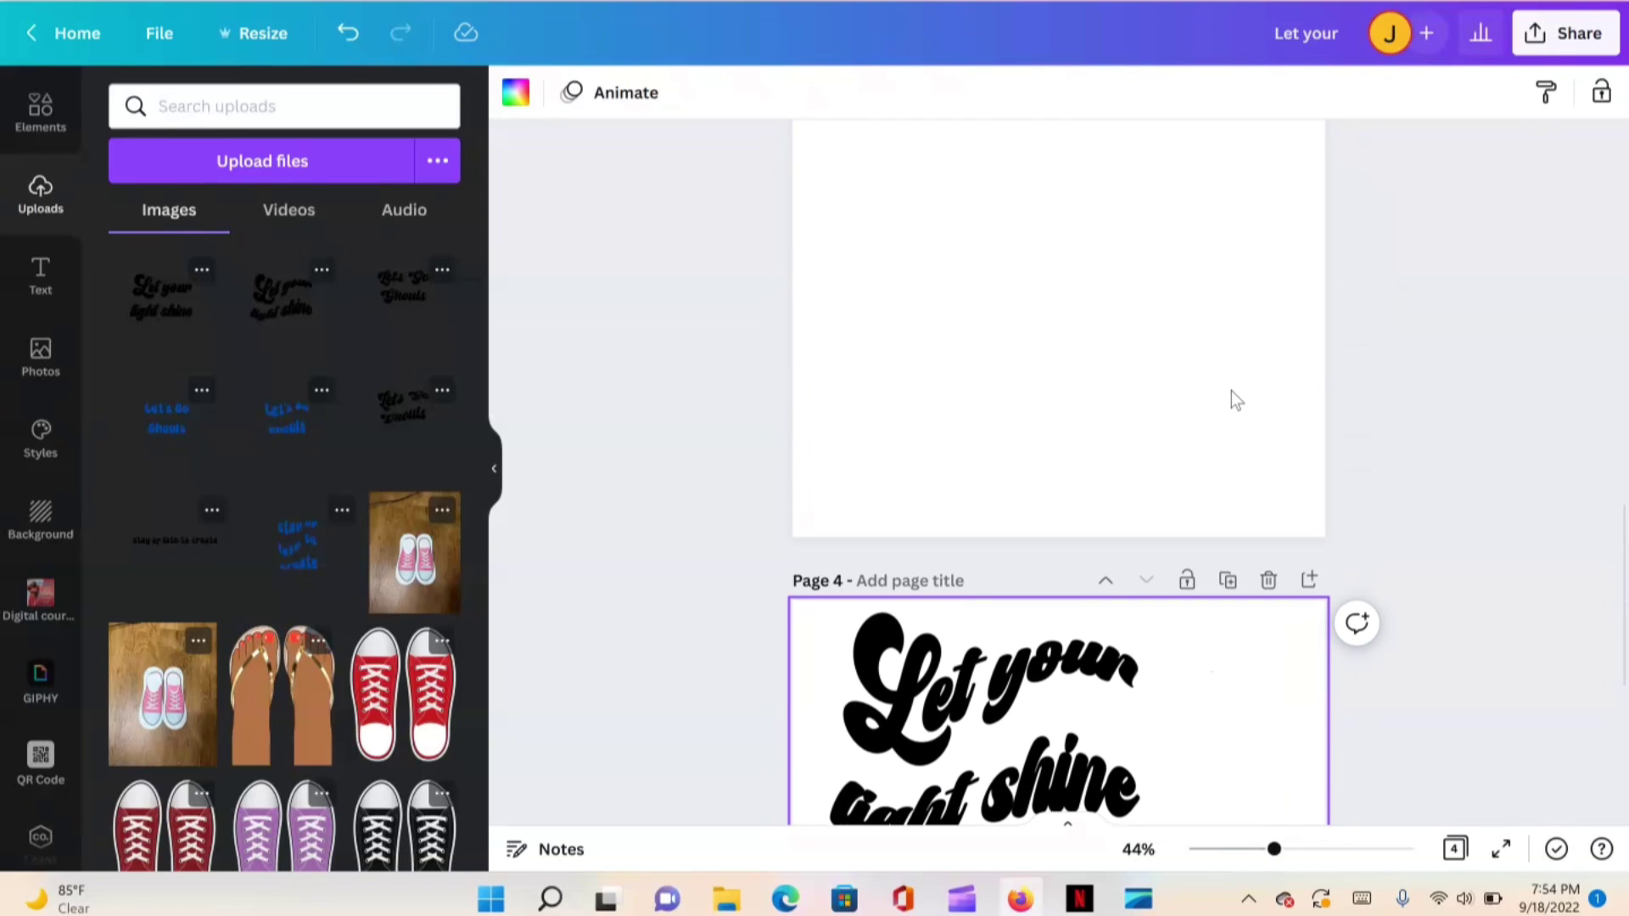
{"action": "scroll", "coordinate": [1018, 335], "scroll_direction": "down", "scroll_amount": 5}
{"action": "scroll", "coordinate": [1078, 407], "scroll_direction": "down", "scroll_amount": 3}
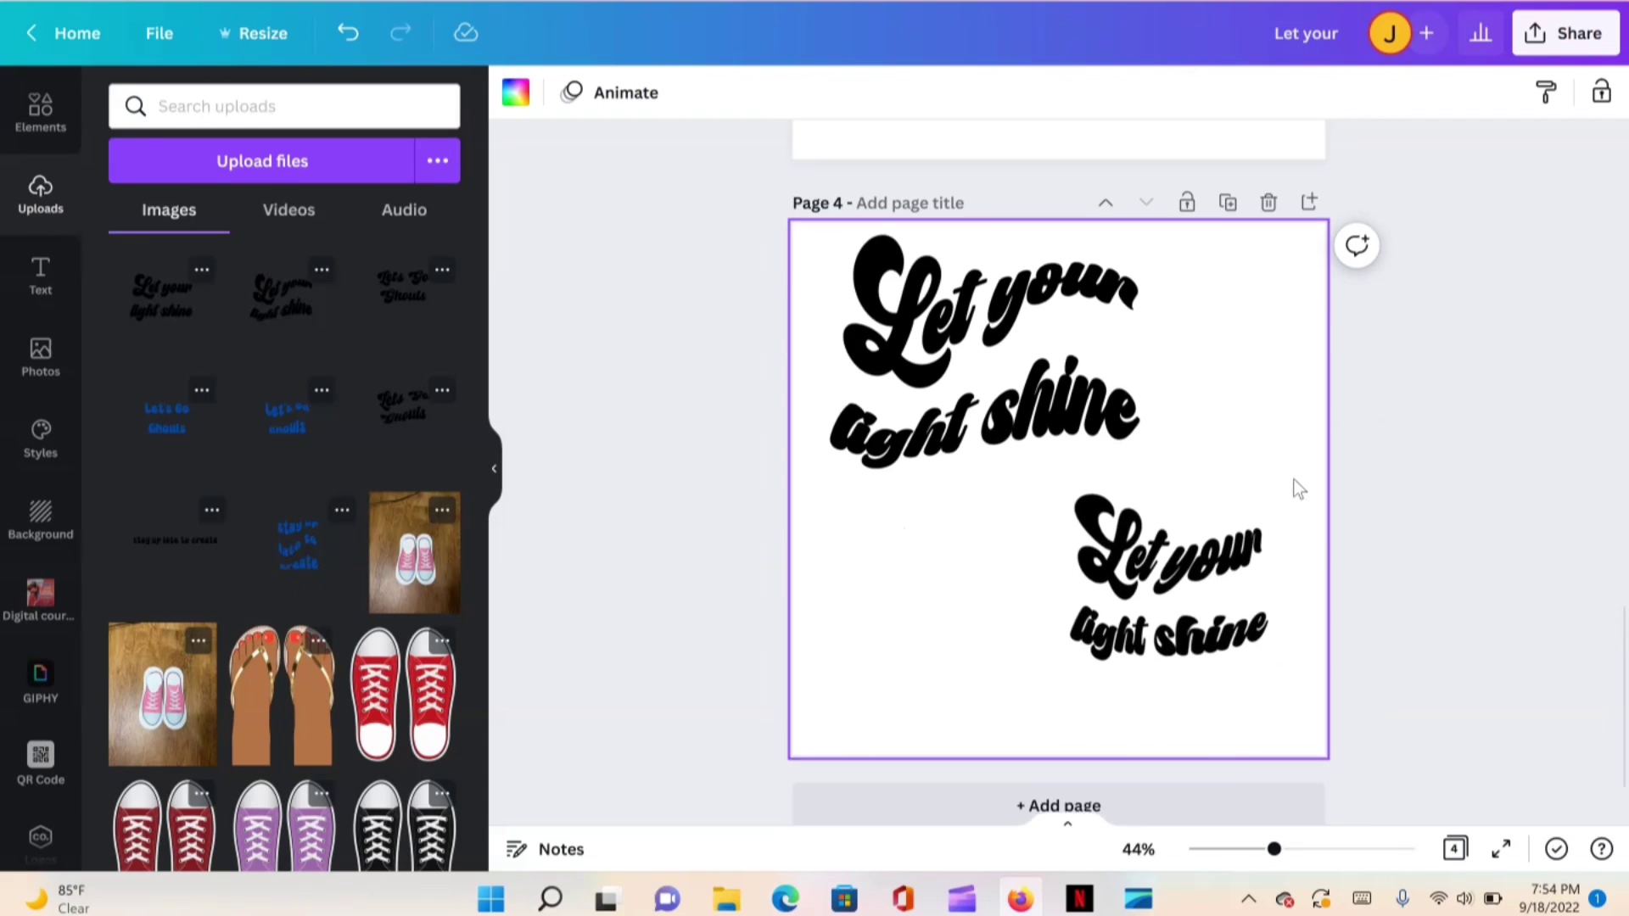
{"action": "scroll", "coordinate": [1306, 475], "scroll_direction": "up", "scroll_amount": 15}
{"action": "scroll", "coordinate": [996, 389], "scroll_direction": "down", "scroll_amount": 4}
{"action": "scroll", "coordinate": [658, 426], "scroll_direction": "up", "scroll_amount": 2}
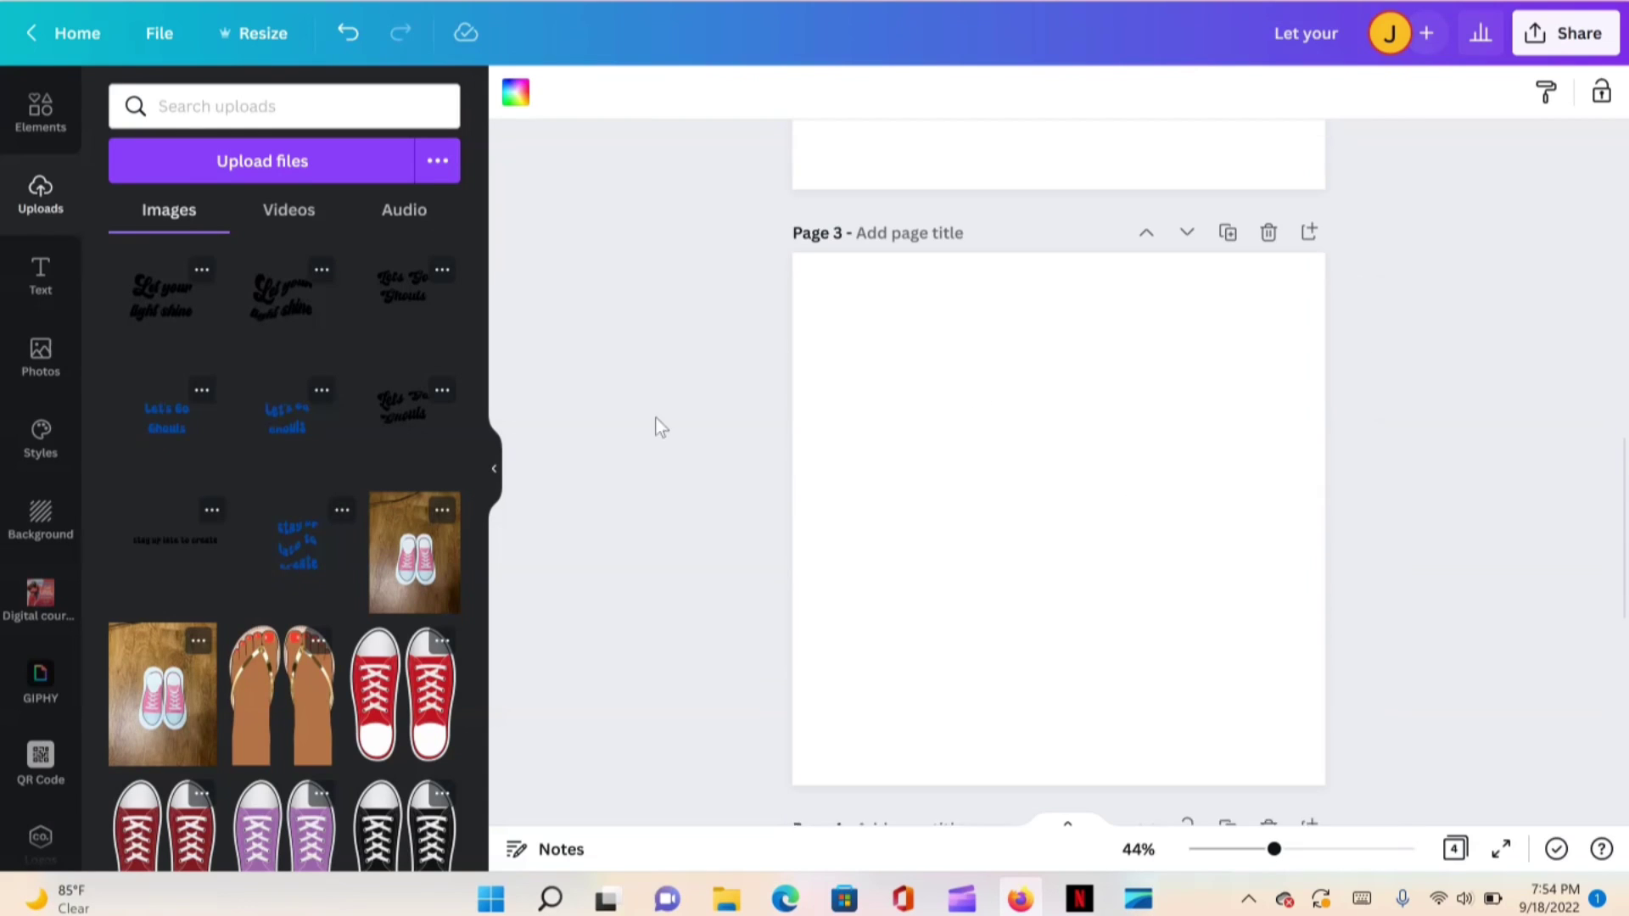
Search the elements library for "shirt mockup" and limit the results to photos
{"action": "left_click", "coordinate": [41, 356]}
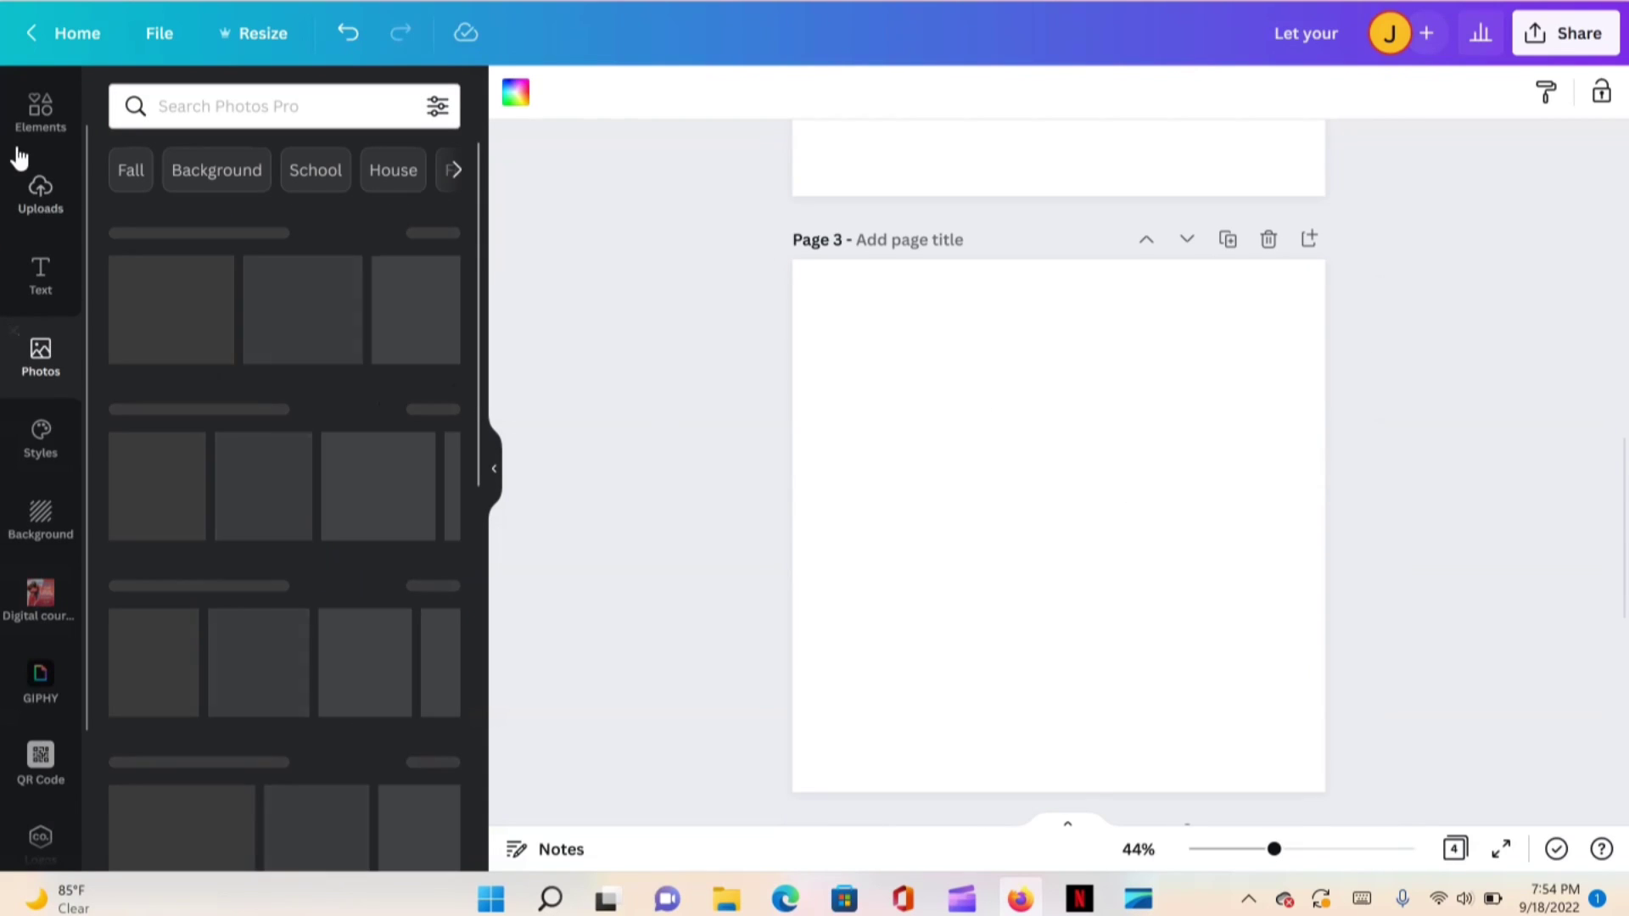
{"action": "left_click", "coordinate": [28, 140]}
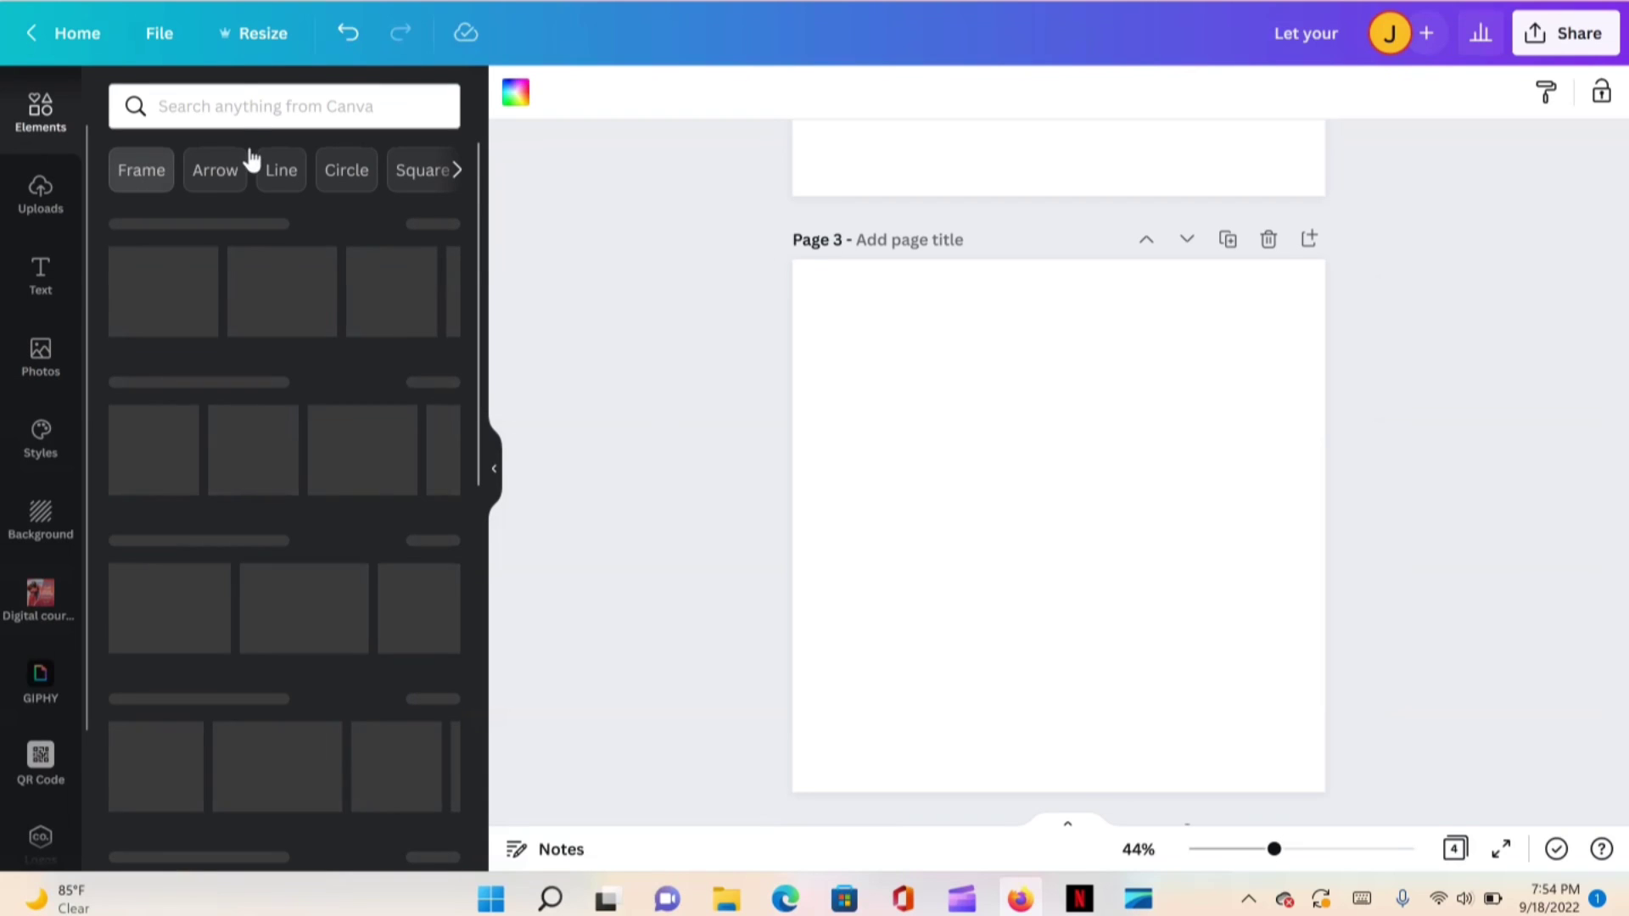
{"action": "left_click", "coordinate": [242, 100]}
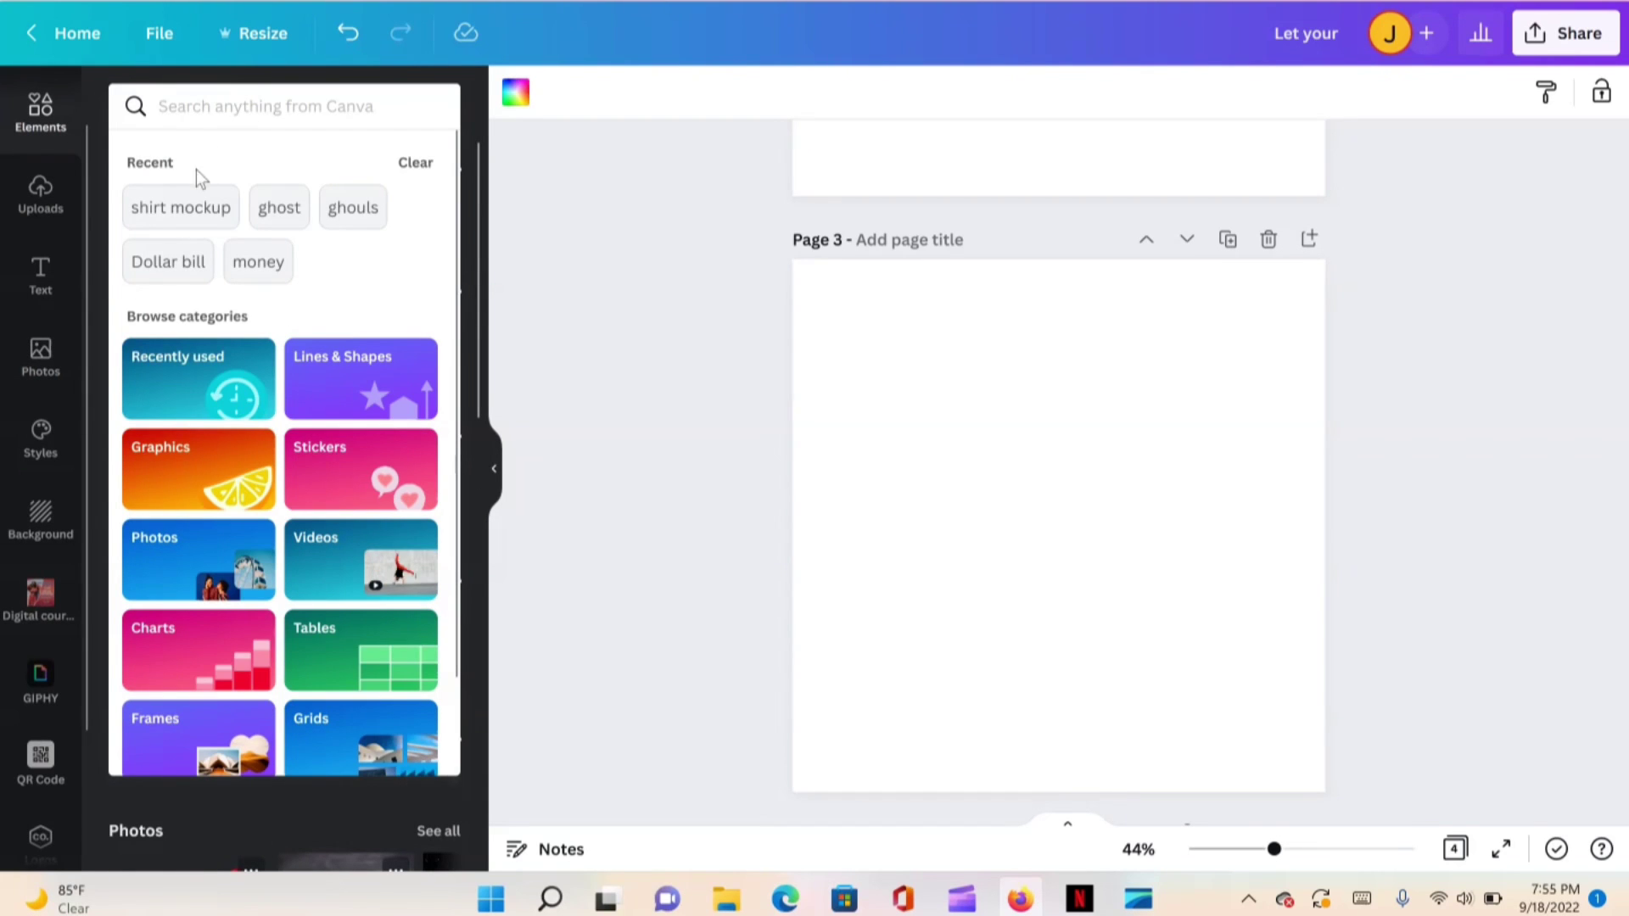
{"action": "left_click", "coordinate": [176, 212]}
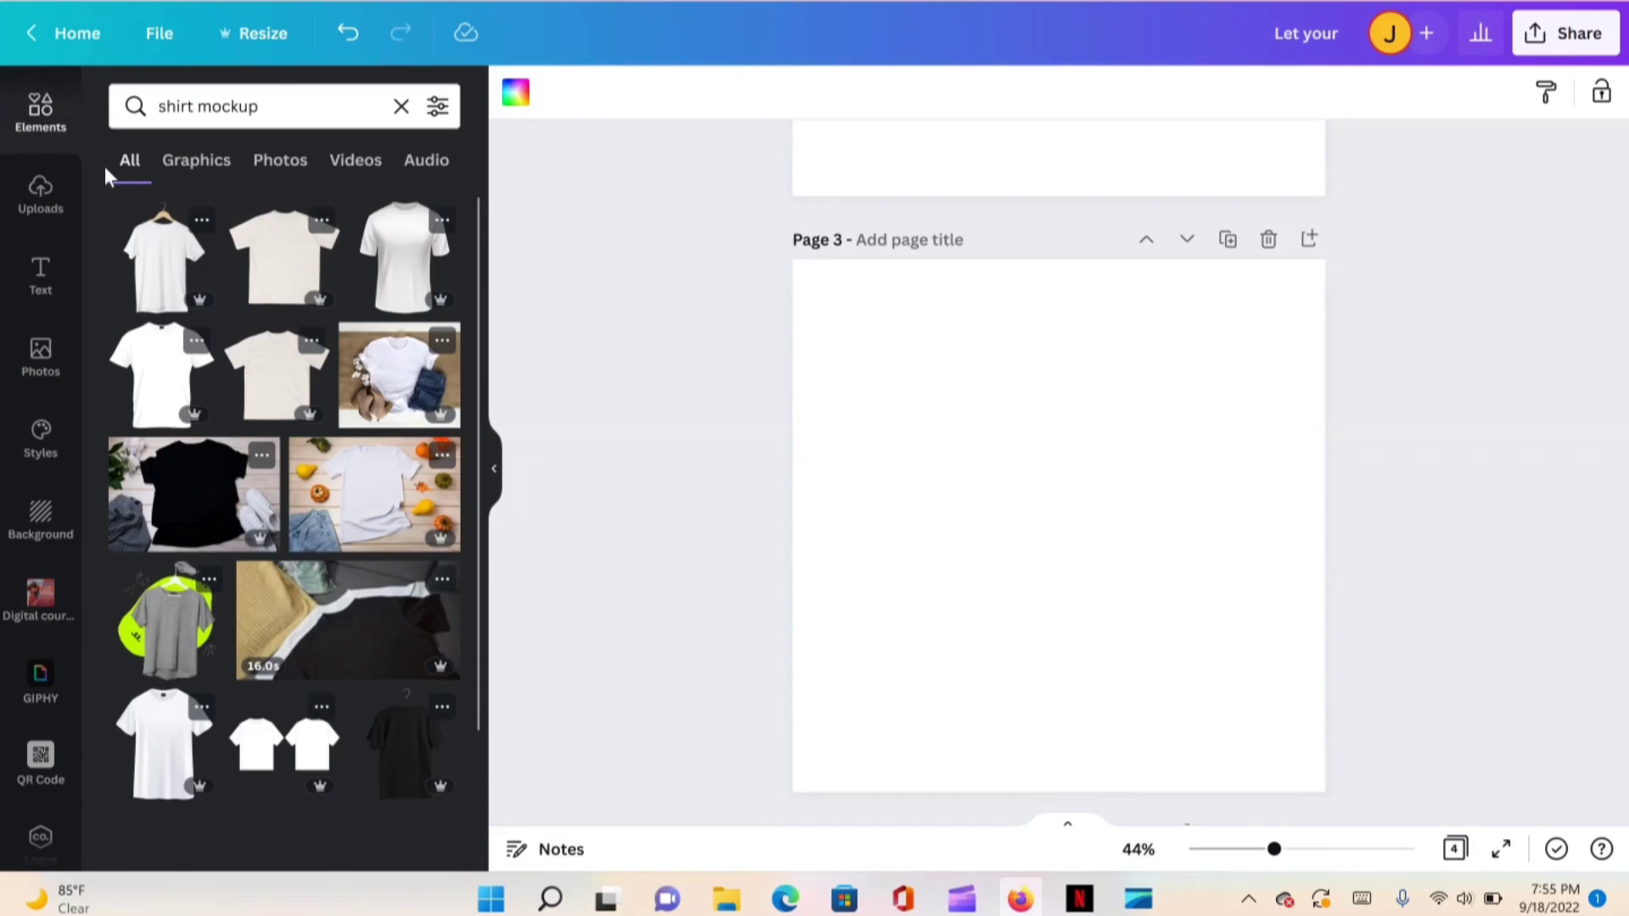
{"action": "left_click", "coordinate": [265, 167]}
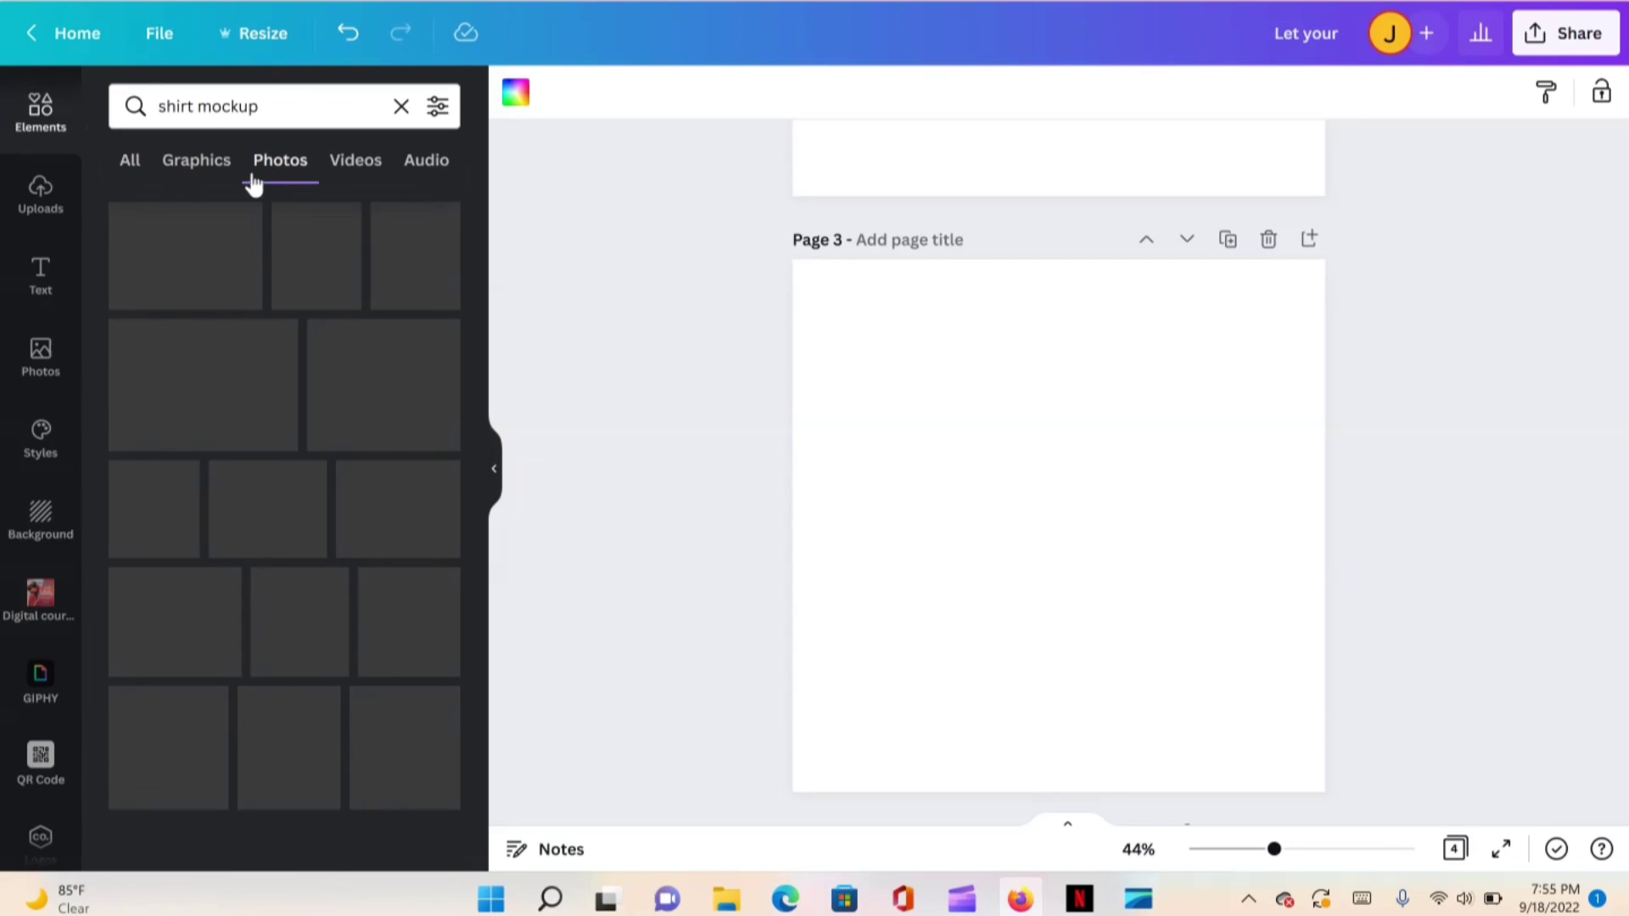
Find the photo of a knotted white T-shirt with sunglasses and black sandals and add it to page 3
{"action": "scroll", "coordinate": [246, 462], "scroll_direction": "down", "scroll_amount": 1}
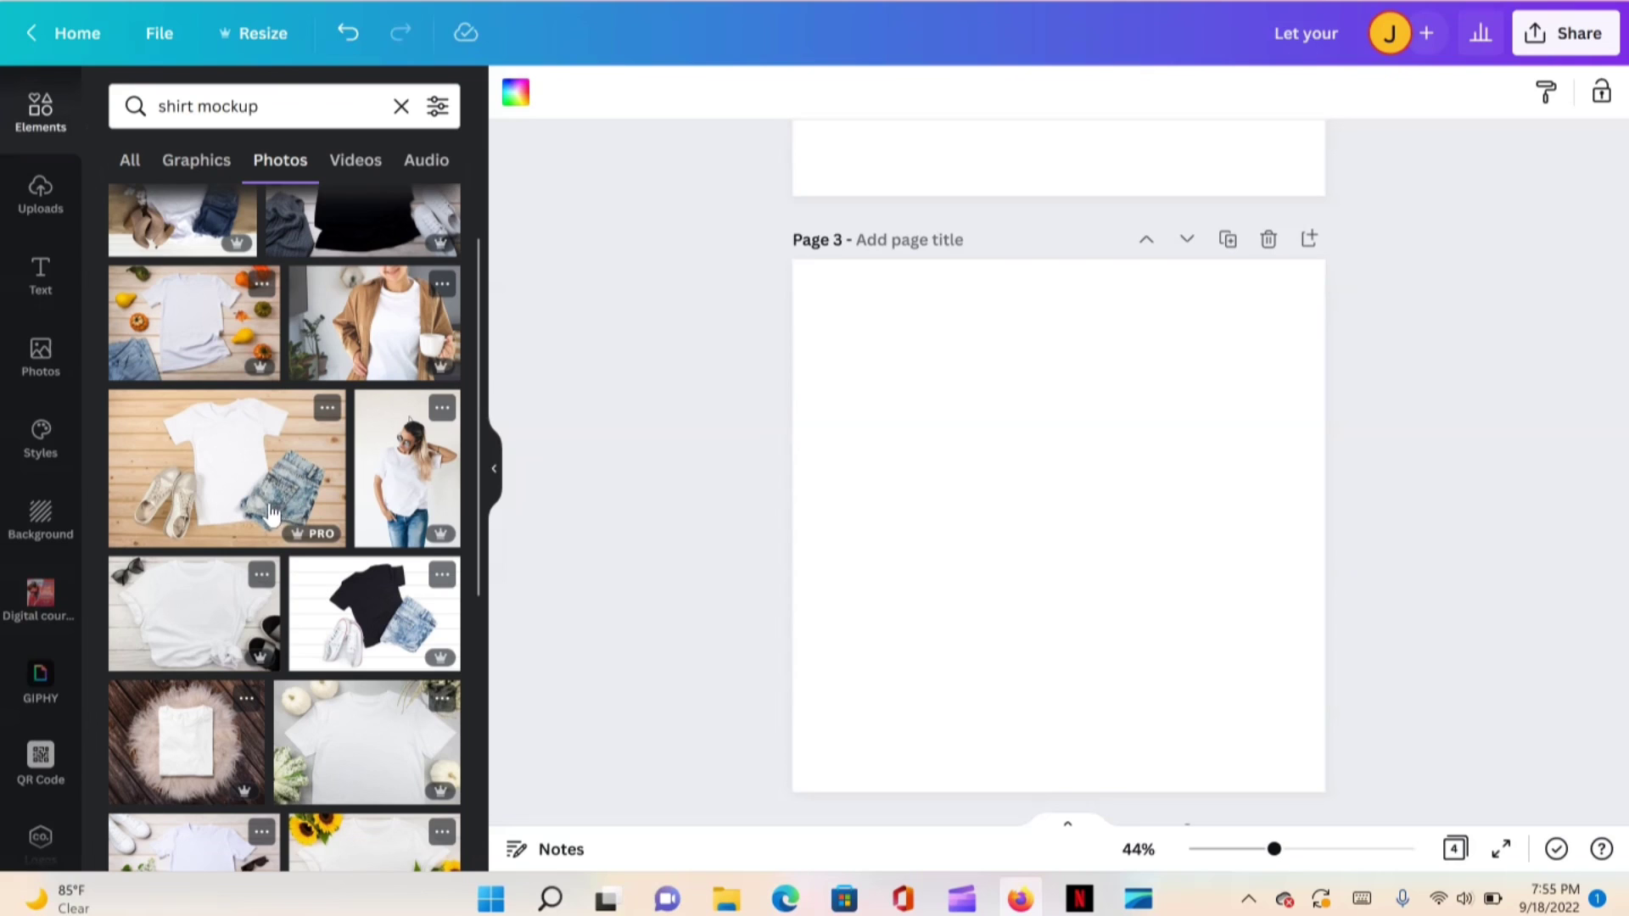
{"action": "scroll", "coordinate": [271, 513], "scroll_direction": "down", "scroll_amount": 4}
{"action": "scroll", "coordinate": [253, 502], "scroll_direction": "up", "scroll_amount": 2}
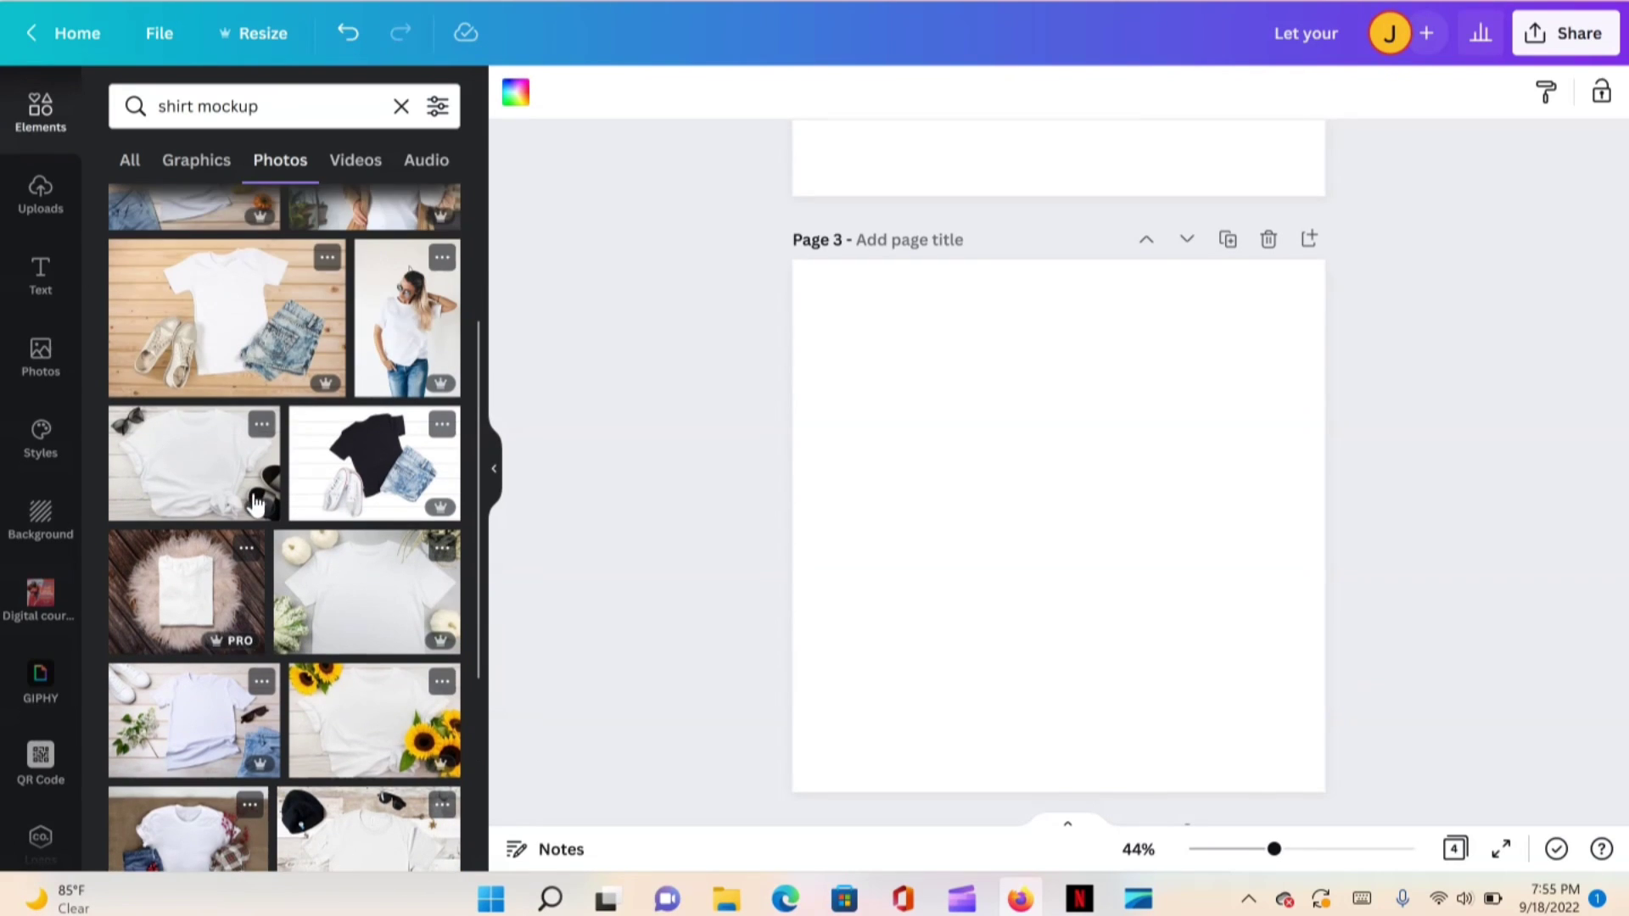
{"action": "left_click", "coordinate": [222, 481]}
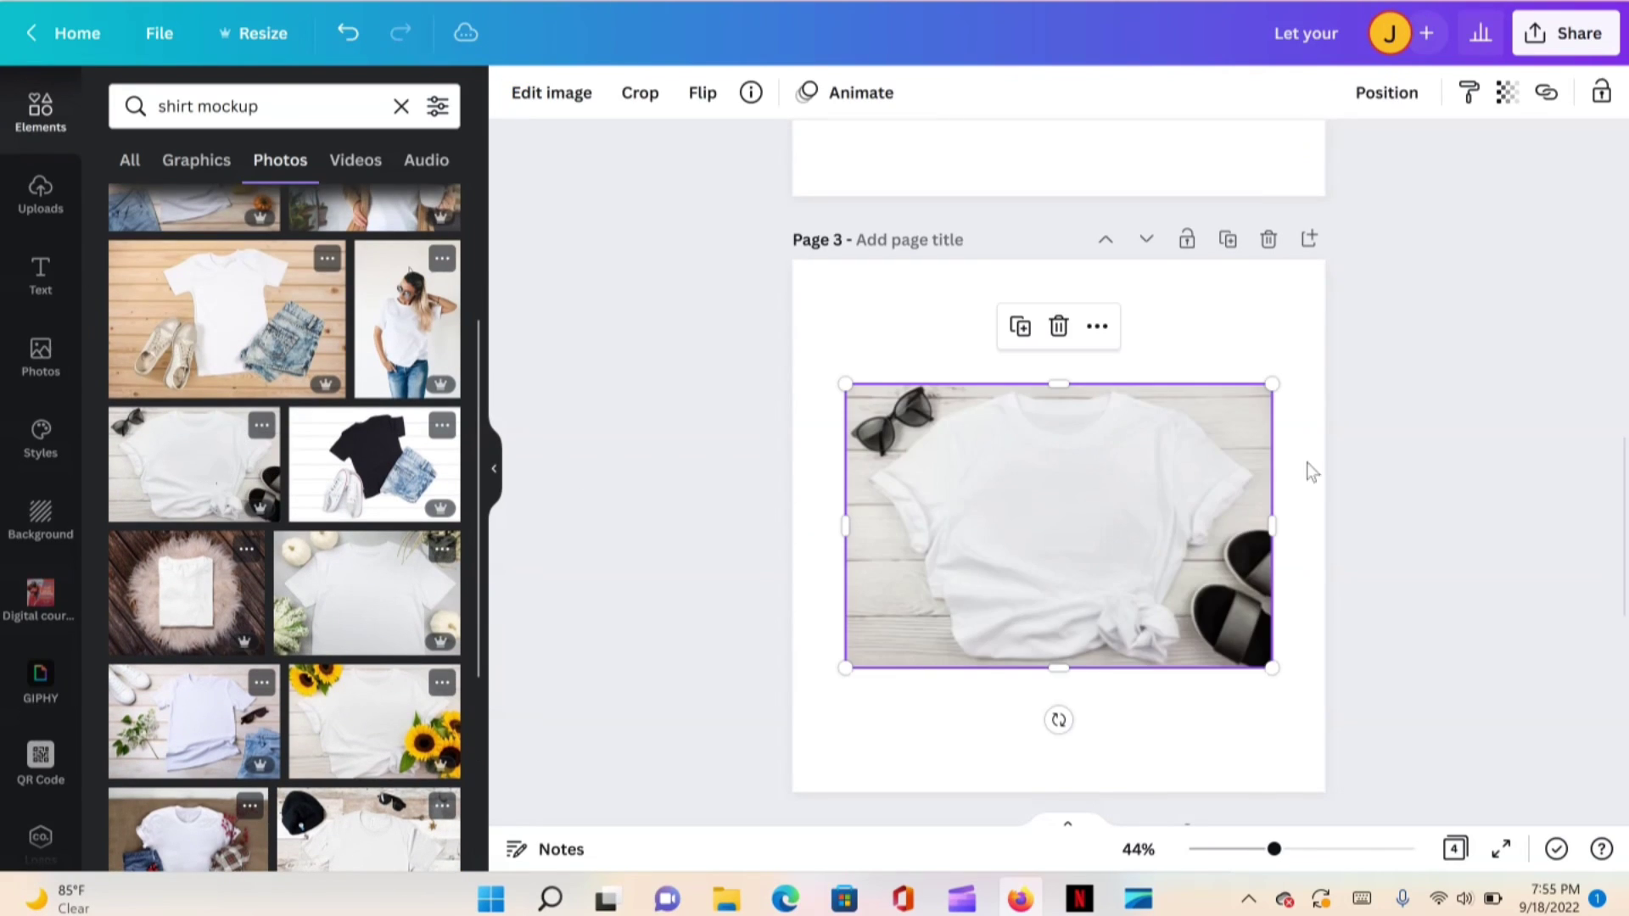
Try the T-shirt photo as the page 3 background and detach it from the background again
{"action": "right_click", "coordinate": [1052, 519]}
{"action": "left_click", "coordinate": [1136, 793]}
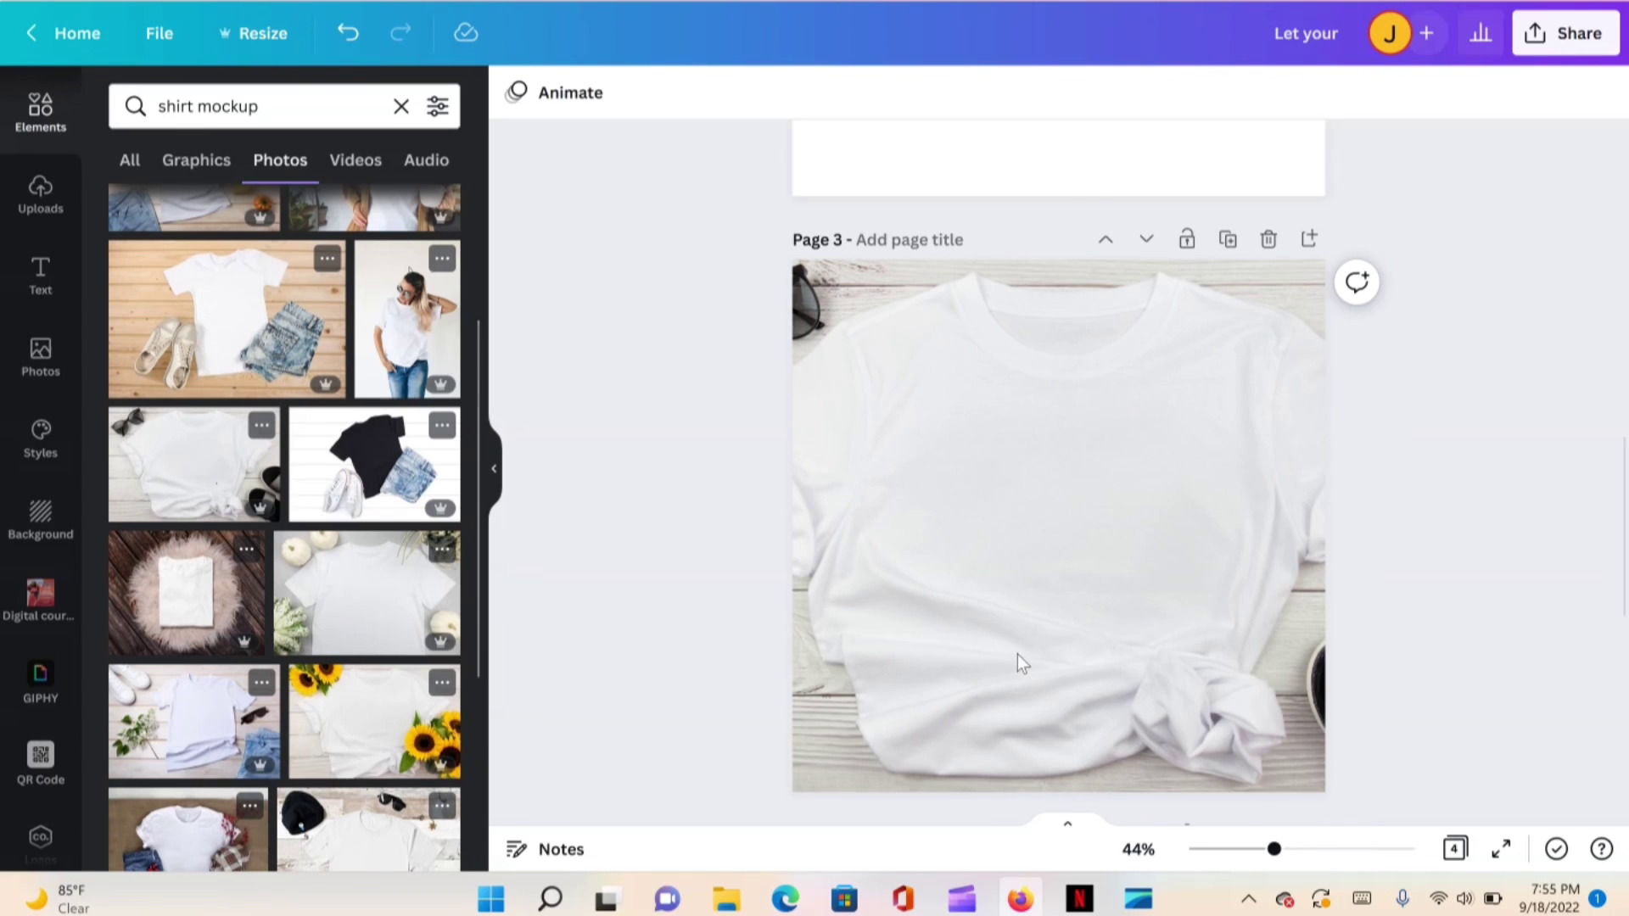
{"action": "right_click", "coordinate": [1008, 626]}
{"action": "left_click", "coordinate": [1124, 793]}
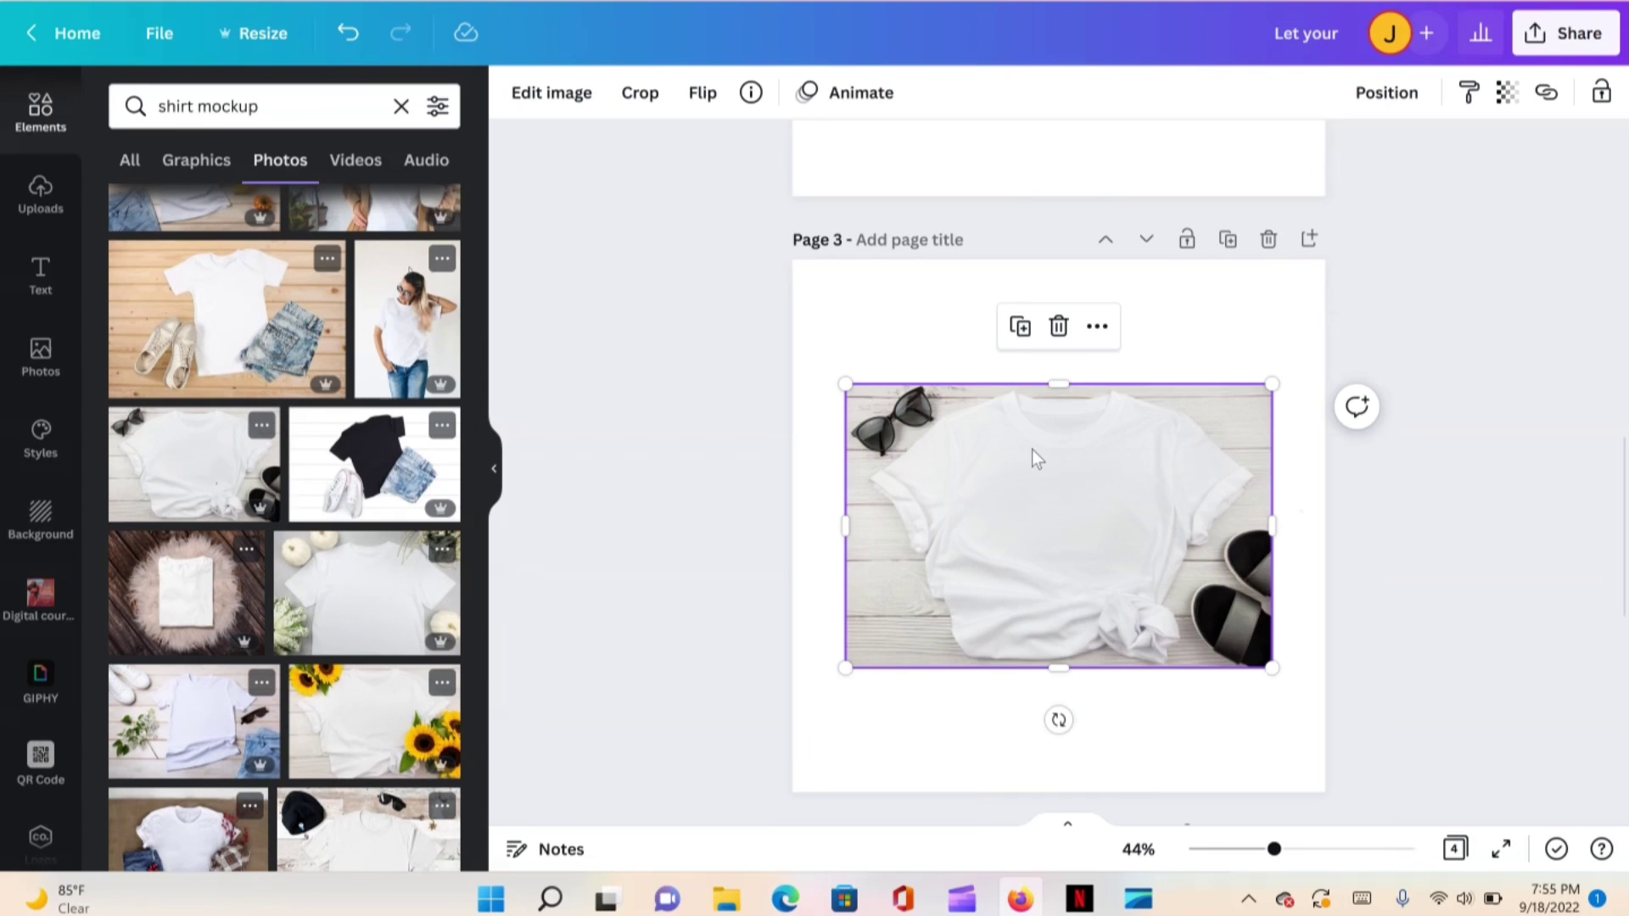
Move the T-shirt photo up onto page 2 and back to the upper half of page 3, centred horizontally
{"action": "left_click", "coordinate": [1245, 333]}
{"action": "left_click_drag", "start_coordinate": [1106, 541], "coordinate": [1067, 22]}
{"action": "scroll", "coordinate": [1363, 390], "scroll_direction": "up", "scroll_amount": 8}
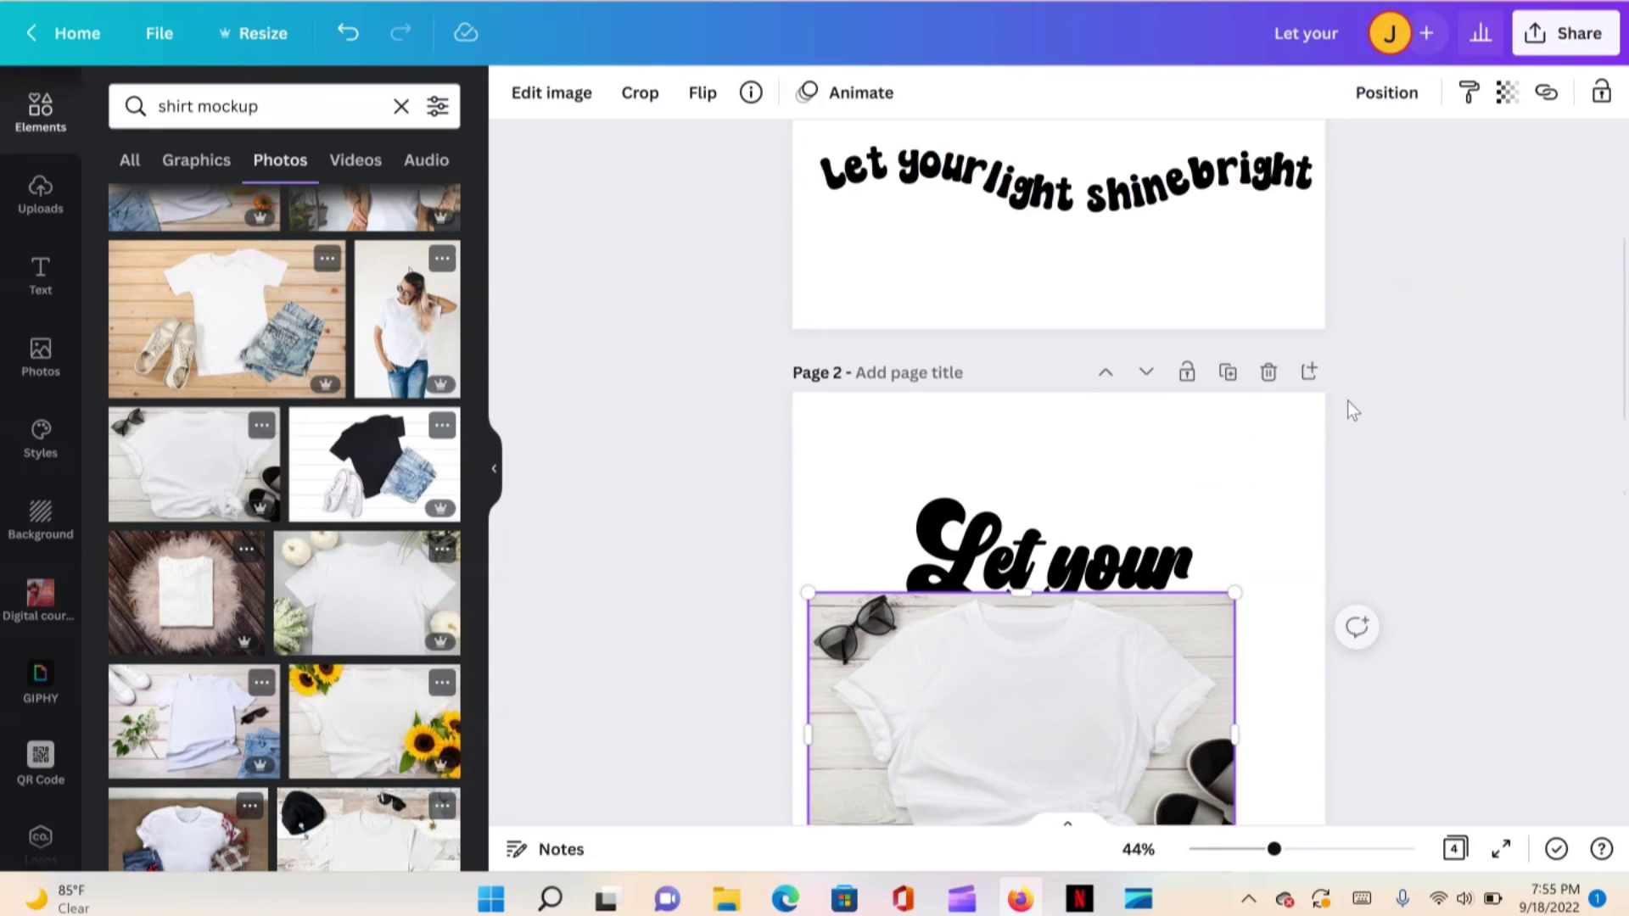
{"action": "scroll", "coordinate": [1347, 401], "scroll_direction": "down", "scroll_amount": 3}
{"action": "left_click_drag", "start_coordinate": [986, 519], "coordinate": [1029, 455]}
{"action": "scroll", "coordinate": [1103, 471], "scroll_direction": "down", "scroll_amount": 5}
{"action": "scroll", "coordinate": [1108, 470], "scroll_direction": "down", "scroll_amount": 3}
{"action": "scroll", "coordinate": [1104, 470], "scroll_direction": "up", "scroll_amount": 6}
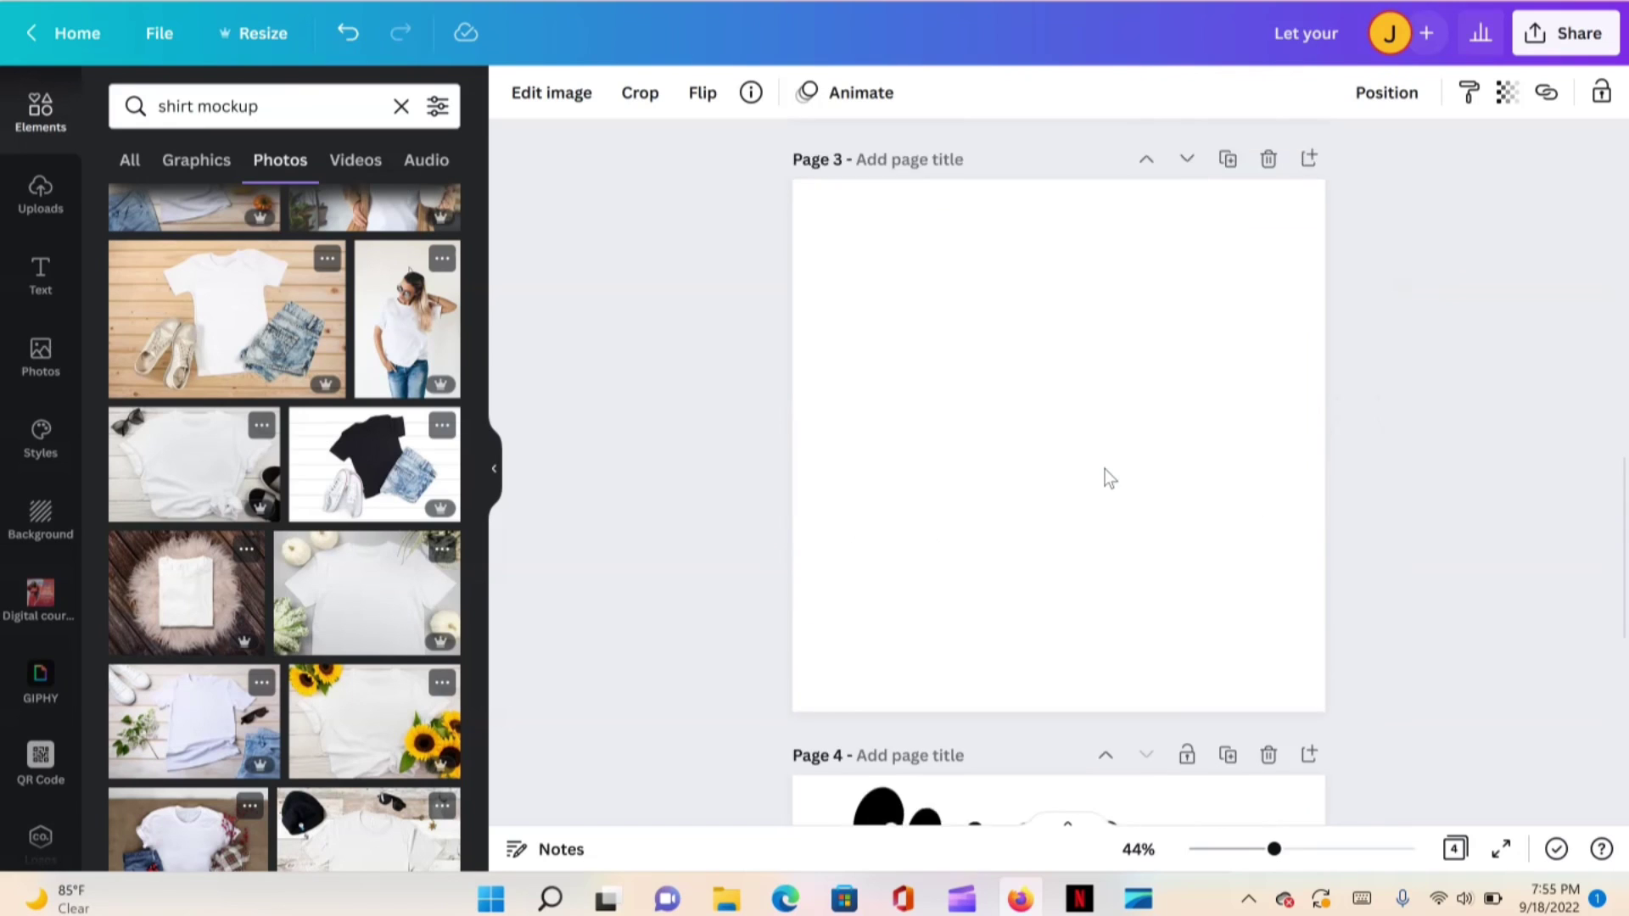
{"action": "left_click_drag", "start_coordinate": [1075, 404], "coordinate": [1028, 857]}
Move the Photopea-warped lettering from page 4 onto the page 3 T-shirt photo and shrink it to fit the shirt front
{"action": "scroll", "coordinate": [1070, 753], "scroll_direction": "down", "scroll_amount": 6}
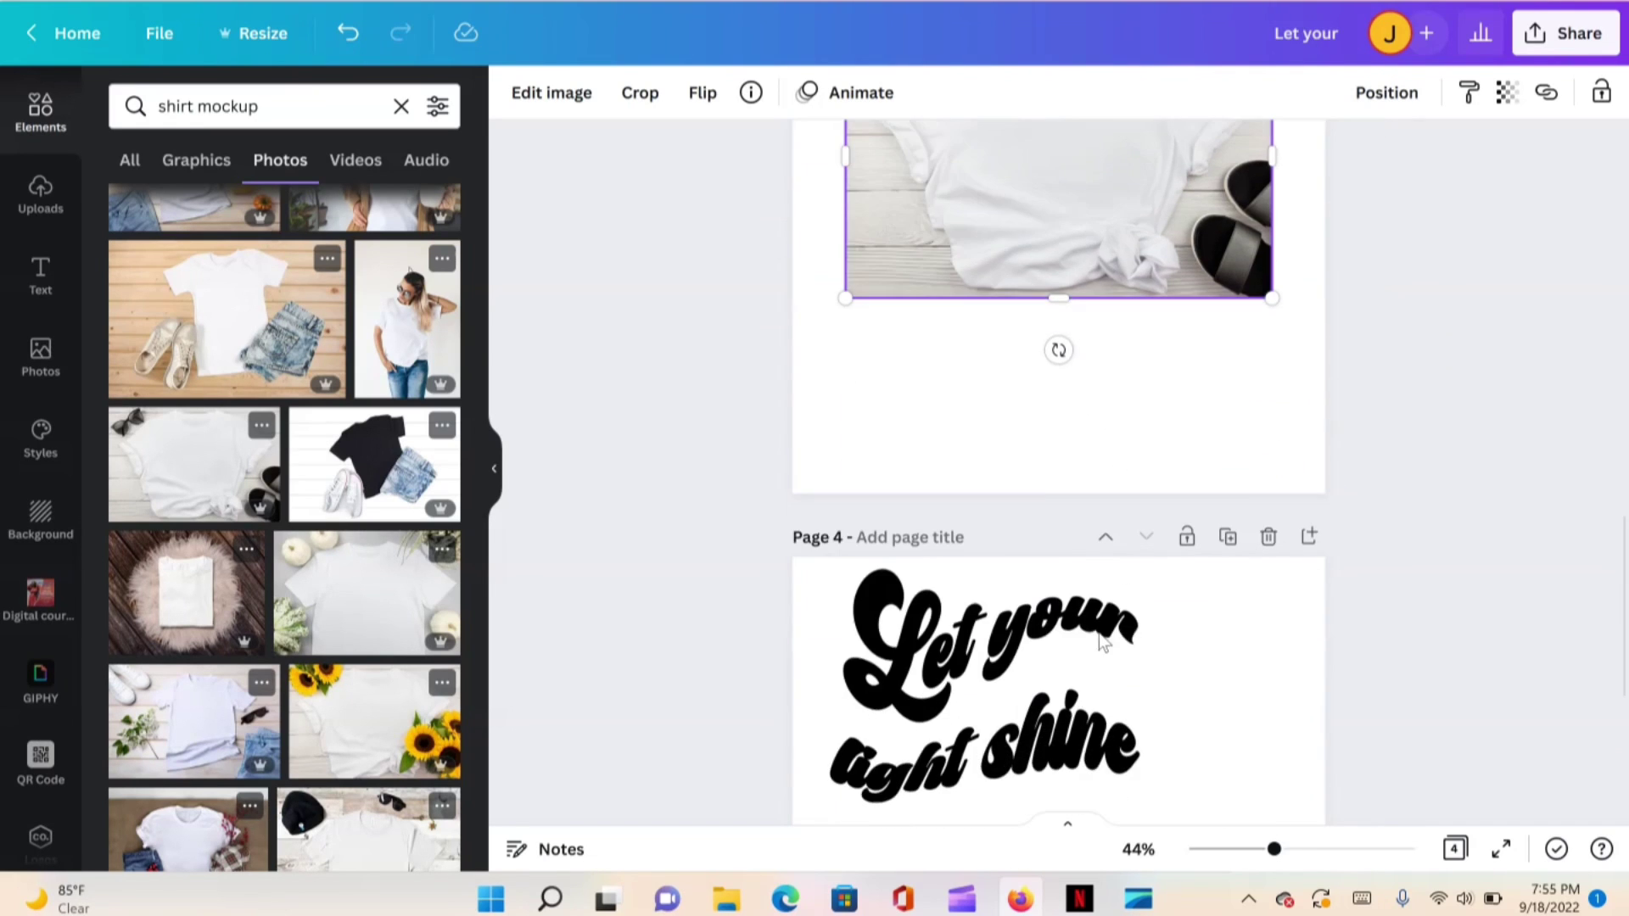
{"action": "left_click_drag", "start_coordinate": [984, 679], "coordinate": [1027, 132]}
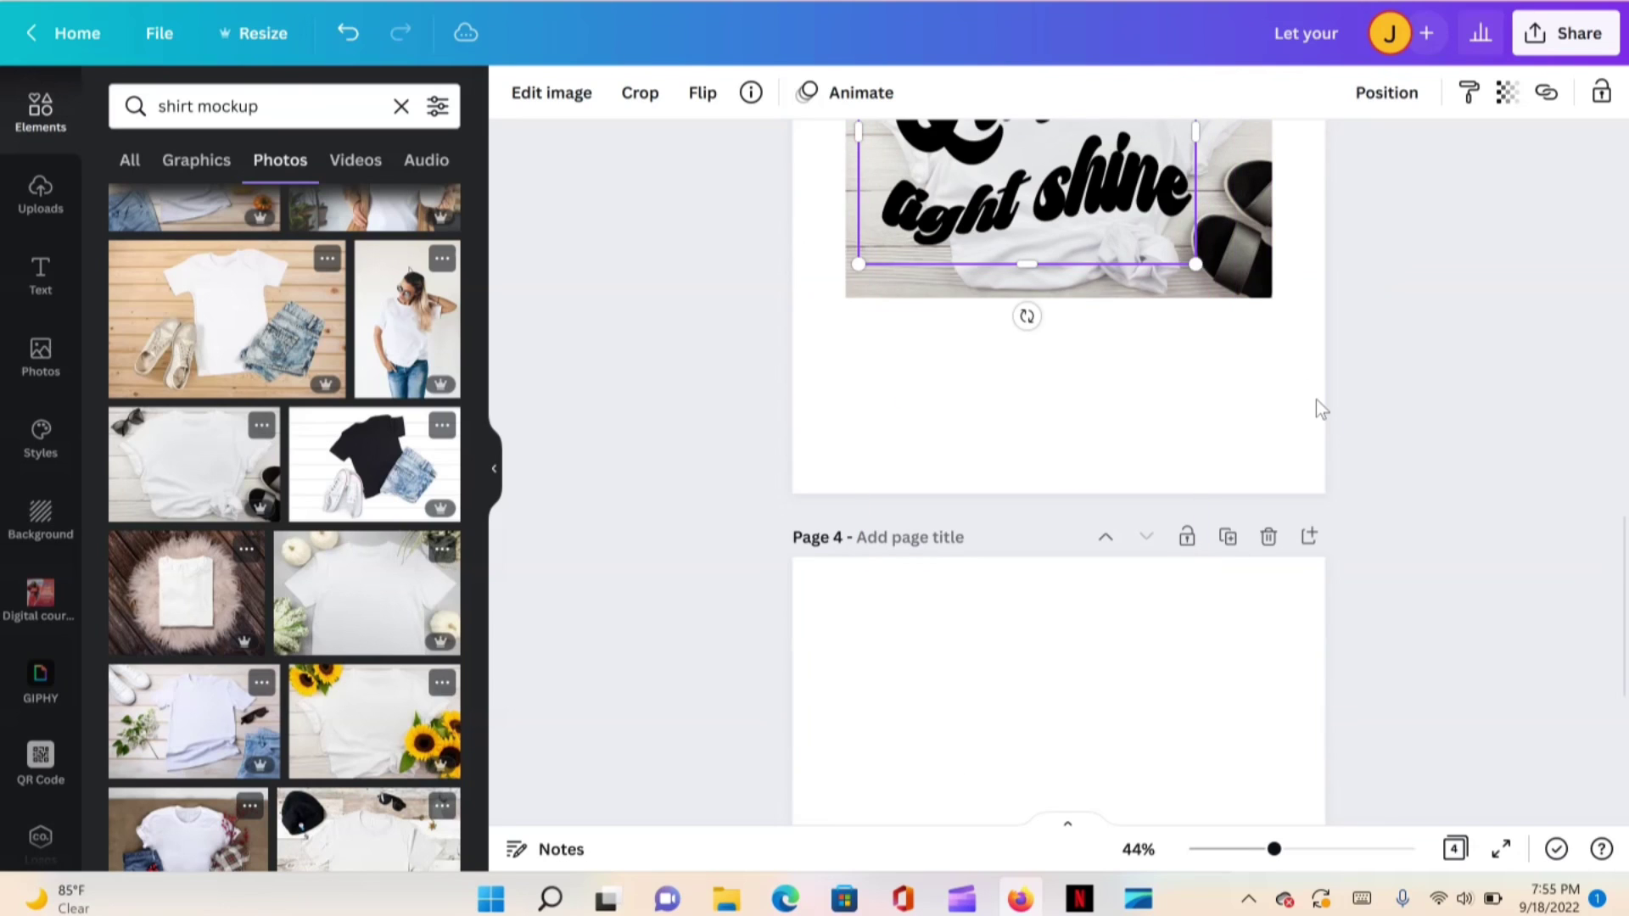
{"action": "scroll", "coordinate": [1316, 407], "scroll_direction": "up", "scroll_amount": 2}
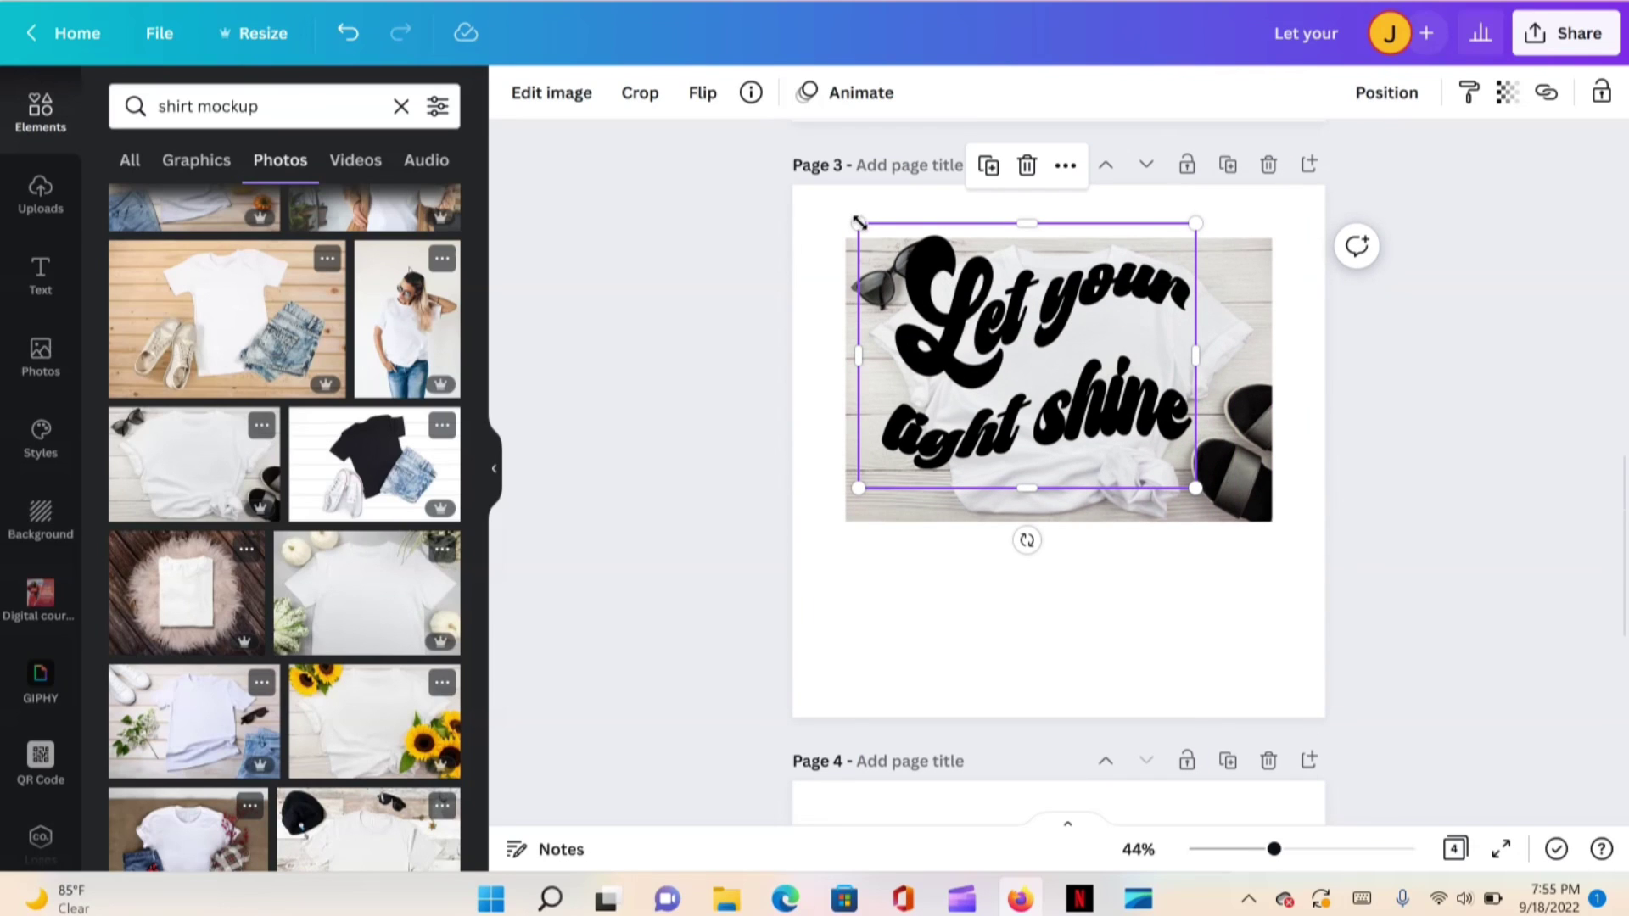
{"action": "left_click_drag", "start_coordinate": [859, 223], "coordinate": [1000, 334]}
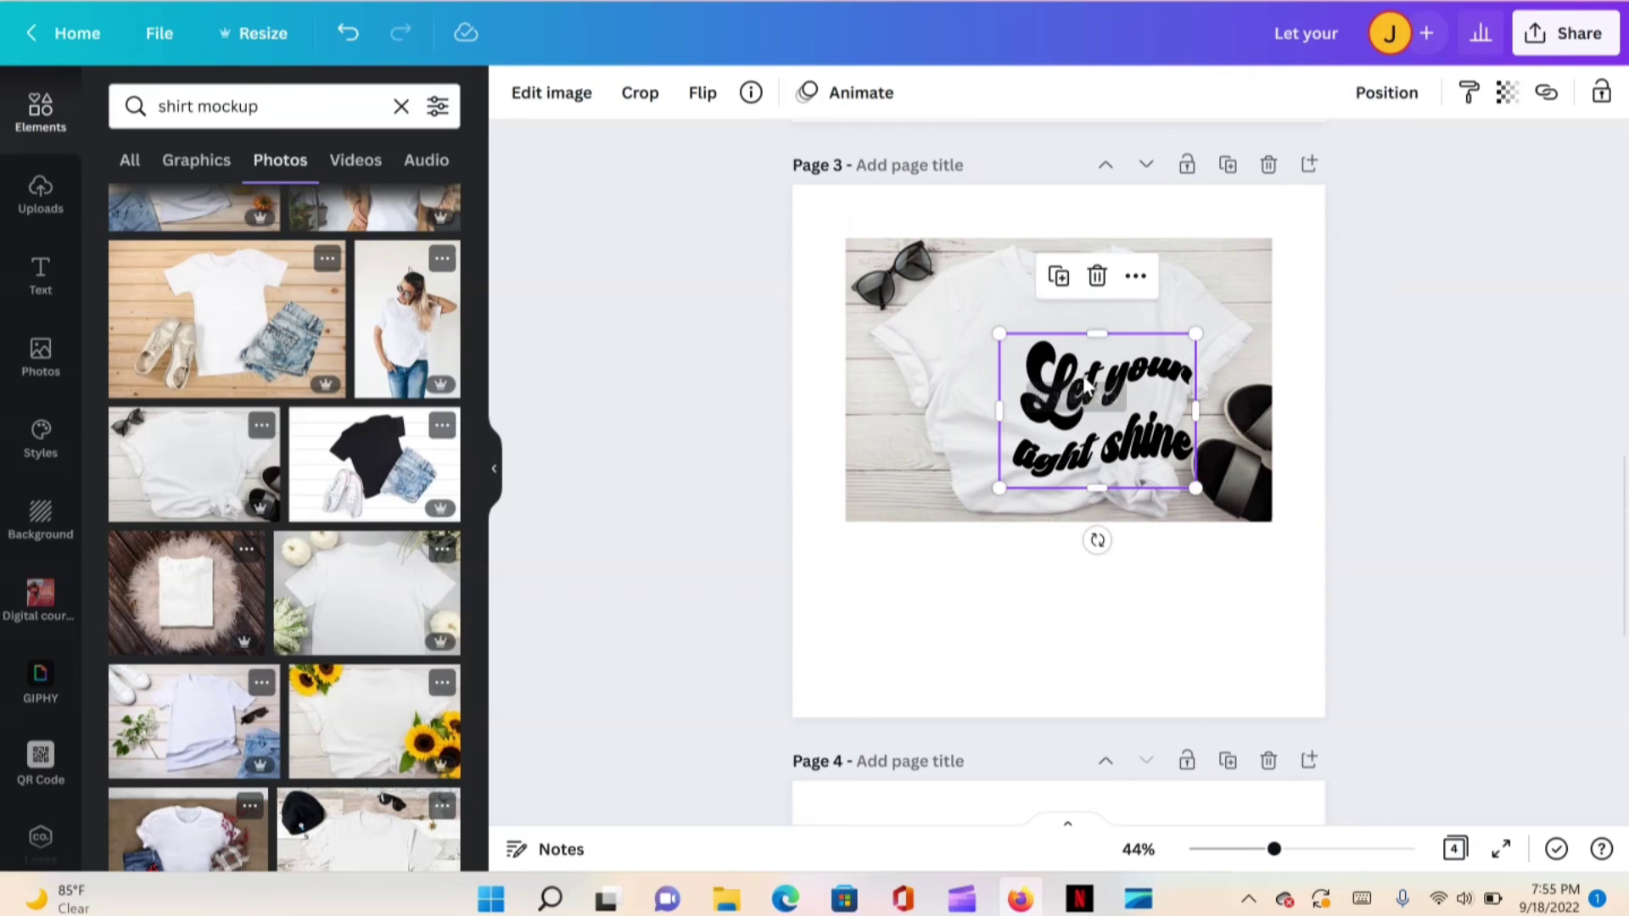
{"action": "left_click_drag", "start_coordinate": [1102, 423], "coordinate": [1061, 388]}
{"action": "left_click", "coordinate": [1230, 600]}
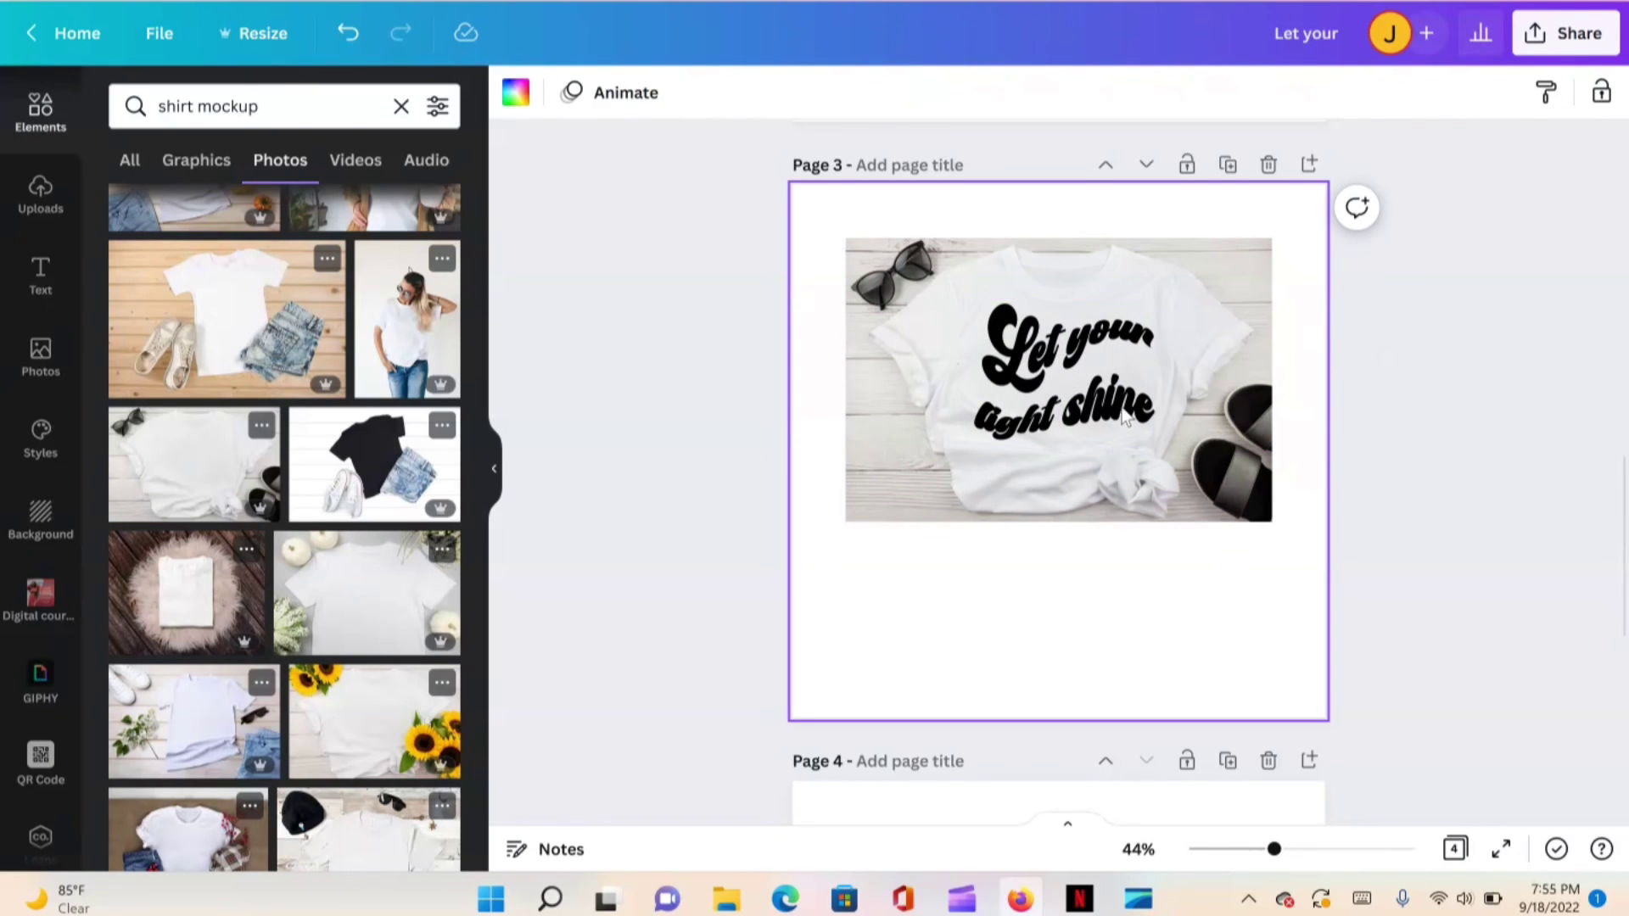
Scale the lettering down a little more and centre it on the shirt's chest, slightly higher above the knot
{"action": "left_click", "coordinate": [1124, 416]}
{"action": "left_click_drag", "start_coordinate": [1150, 307], "coordinate": [1115, 330]}
{"action": "mouse_move", "coordinate": [1051, 420]}
{"action": "left_mouse_down"}
{"action": "mouse_move", "coordinate": [1071, 387]}
{"action": "mouse_move", "coordinate": [1066, 403]}
{"action": "left_mouse_up"}
{"action": "left_click", "coordinate": [1246, 629]}
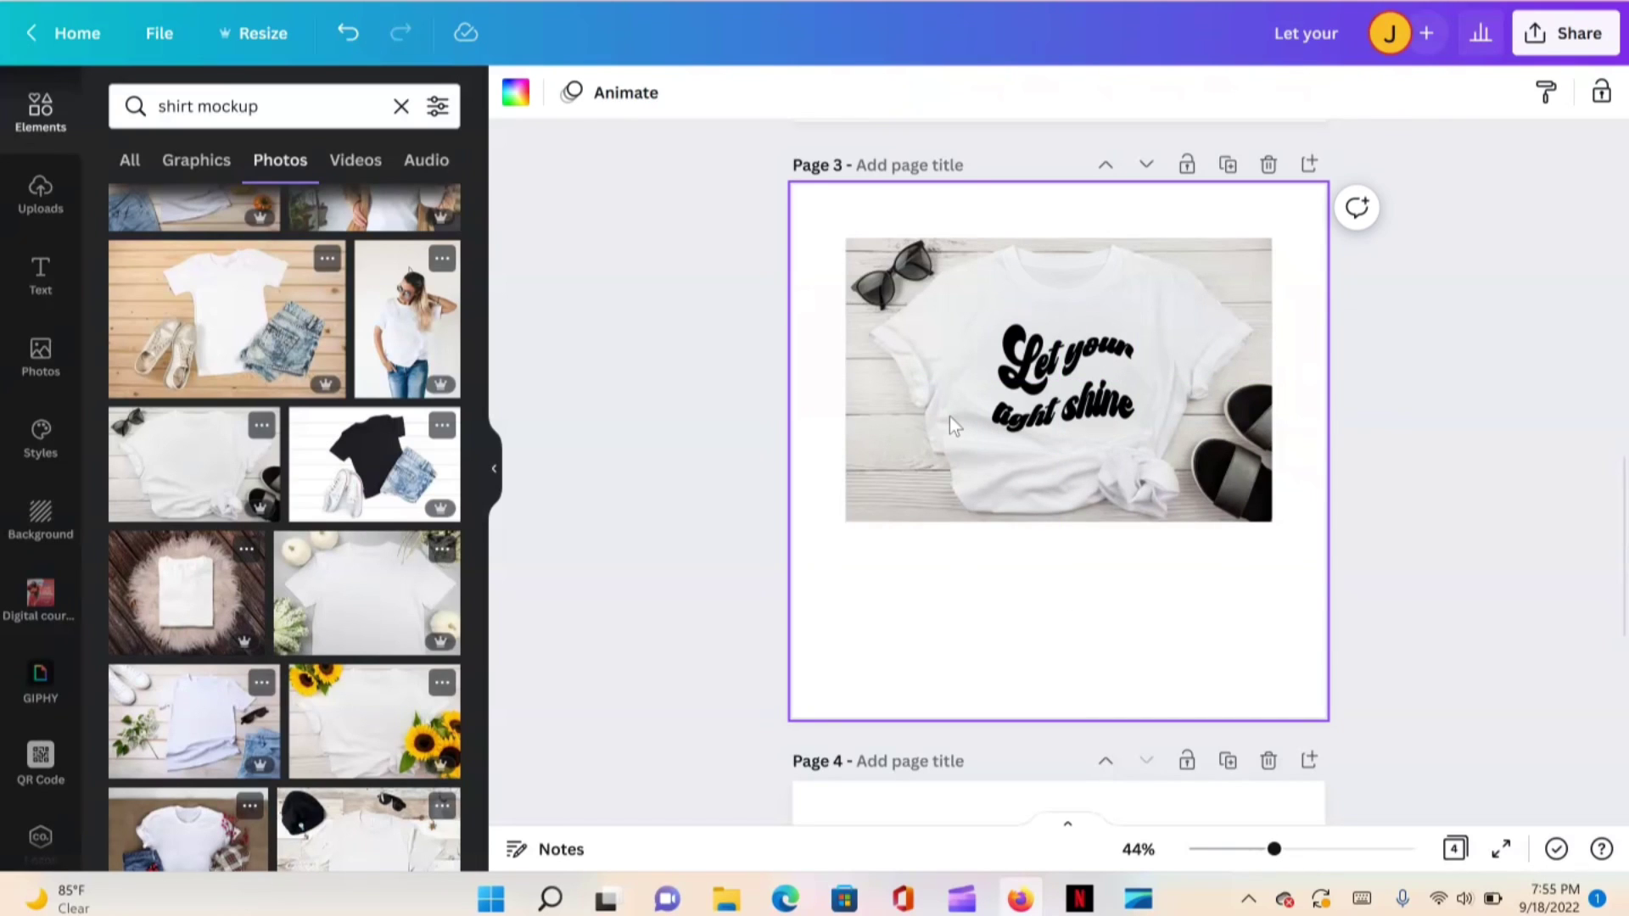
{"action": "left_click", "coordinate": [1076, 358]}
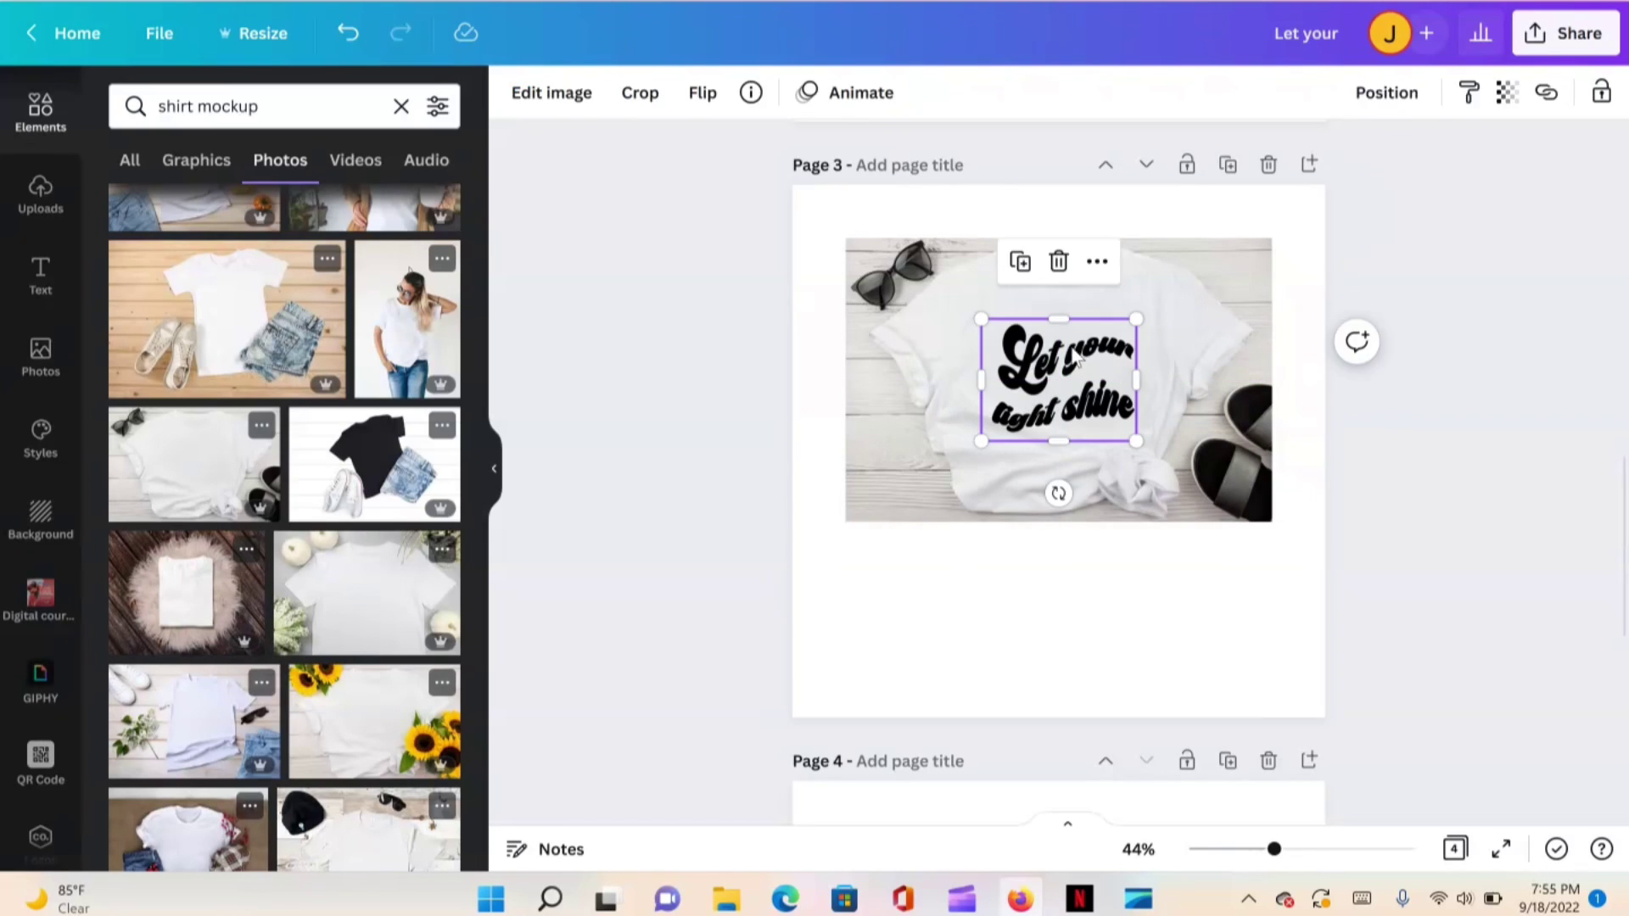
{"action": "left_click_drag", "start_coordinate": [1072, 359], "coordinate": [1067, 335]}
{"action": "left_click", "coordinate": [1168, 281]}
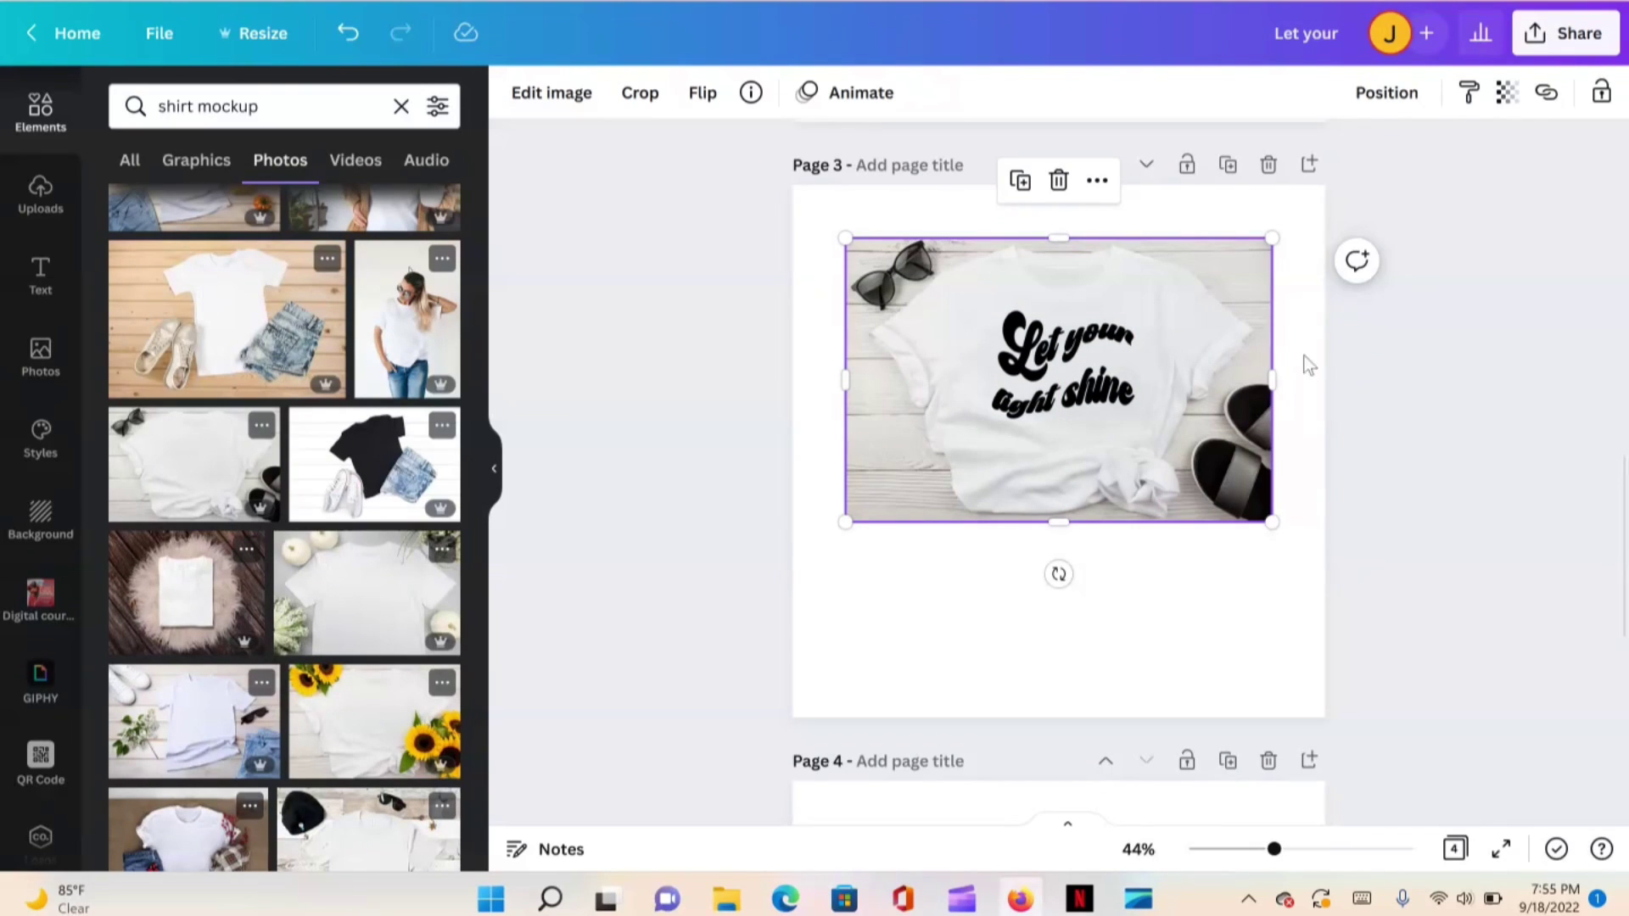
{"action": "left_click", "coordinate": [1154, 641]}
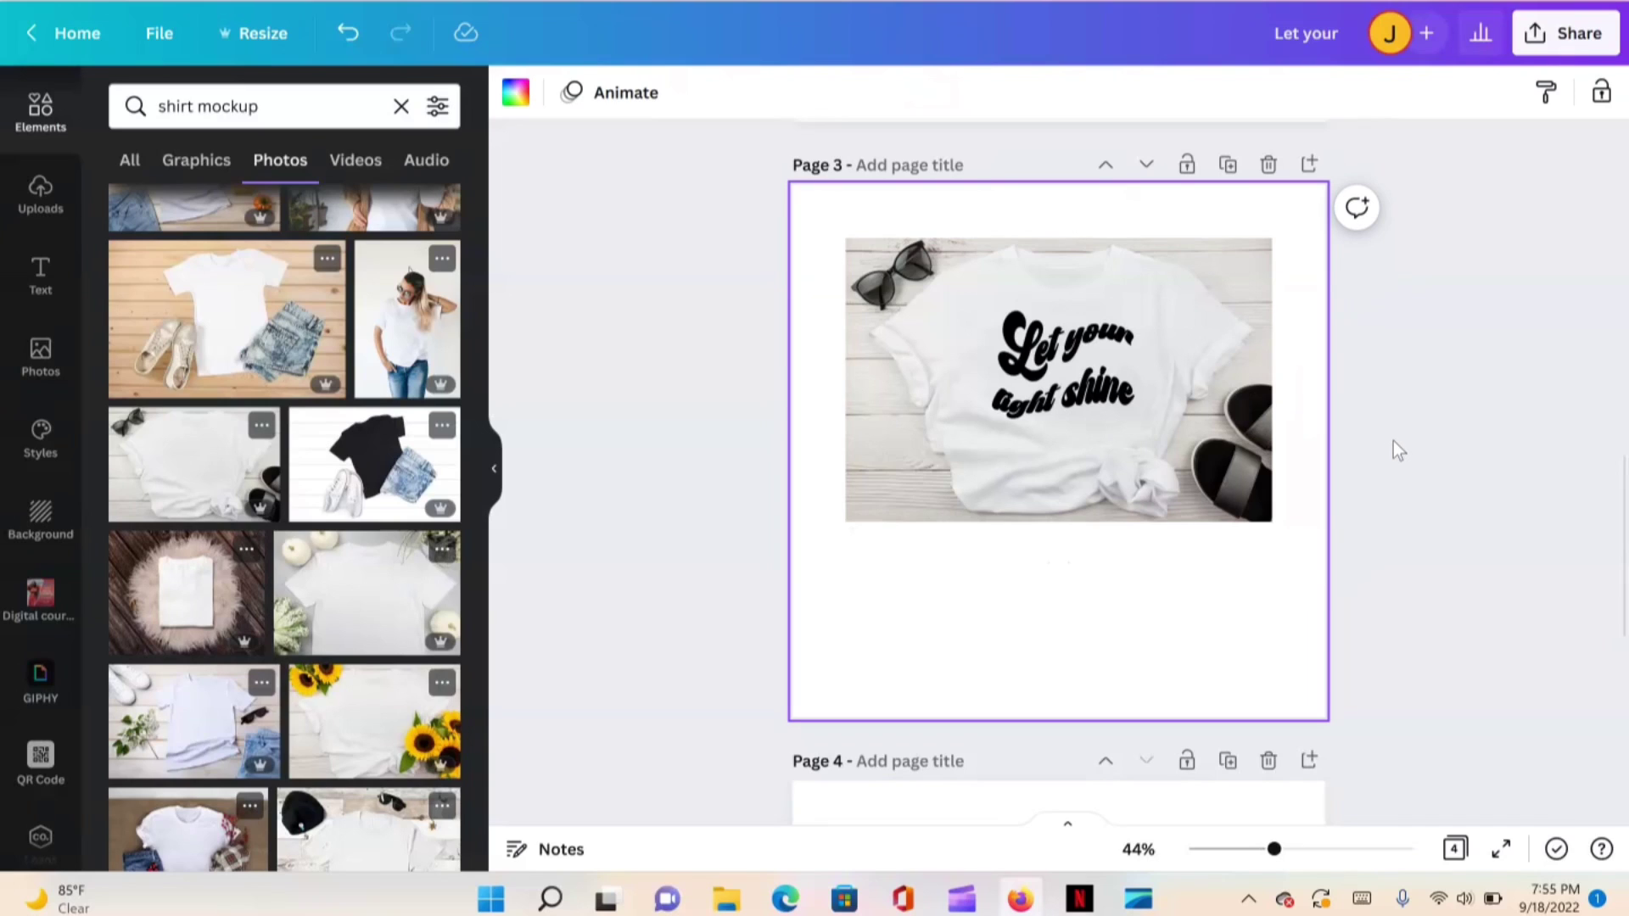